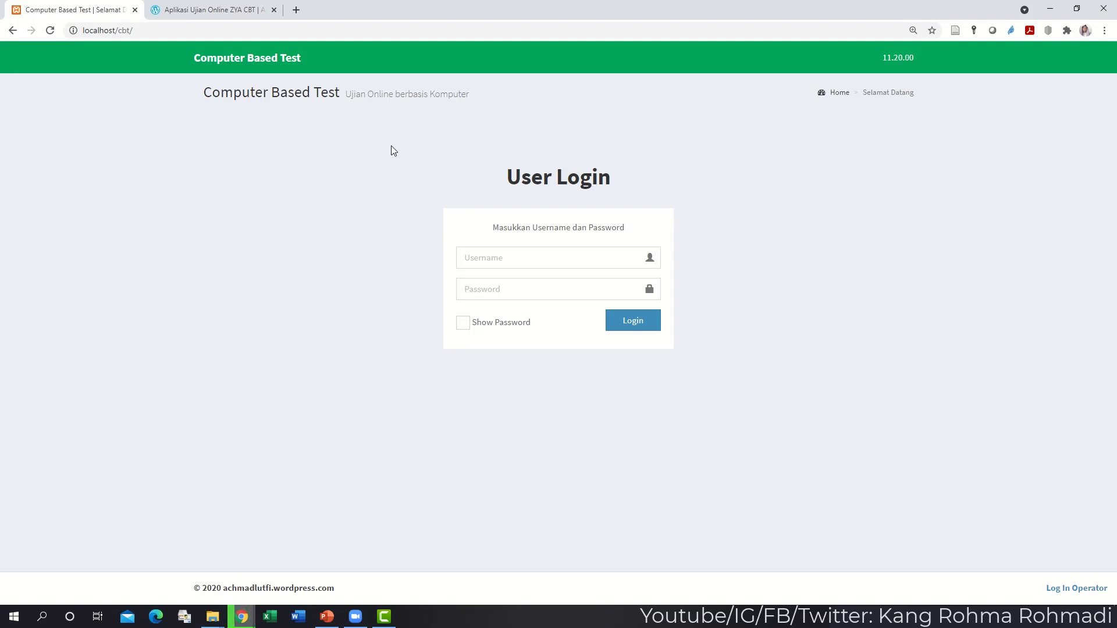
# - Read through the 'Aplikasi Ujian Online ZYA CBT' blog post, then go back to its top
pyautogui.click(205, 18)
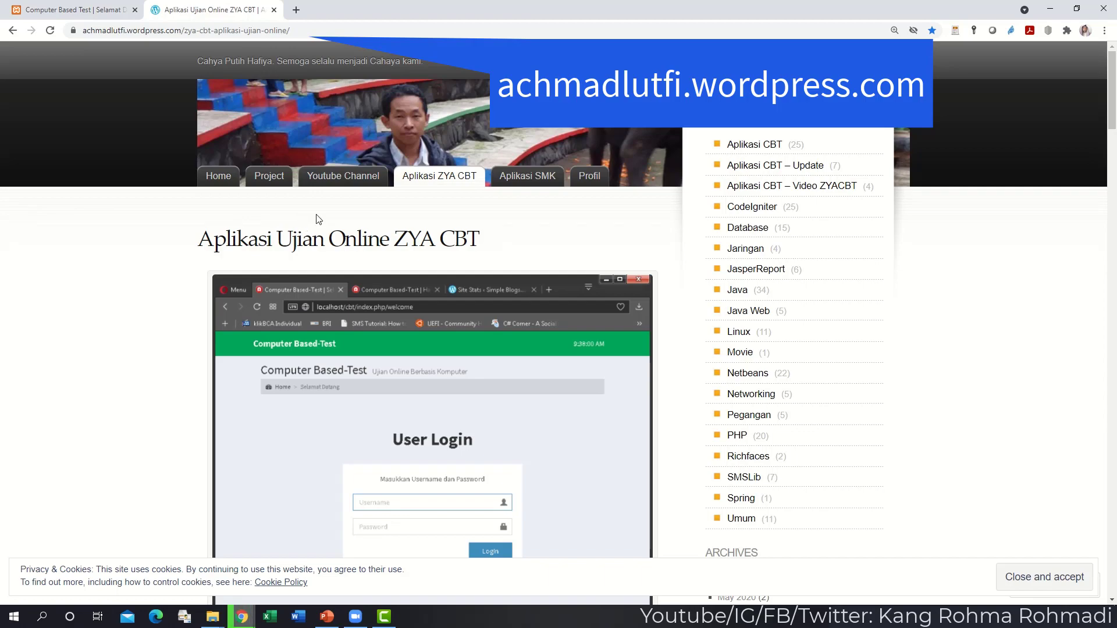
pyautogui.scroll(-20, 319, 220)
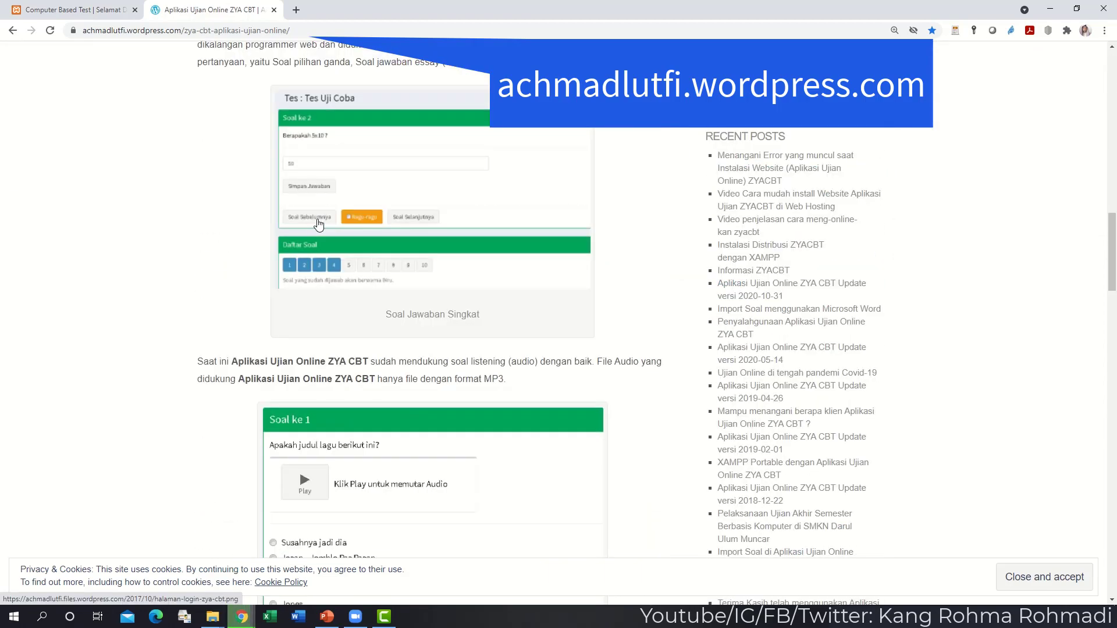
pyautogui.scroll(-20, 319, 223)
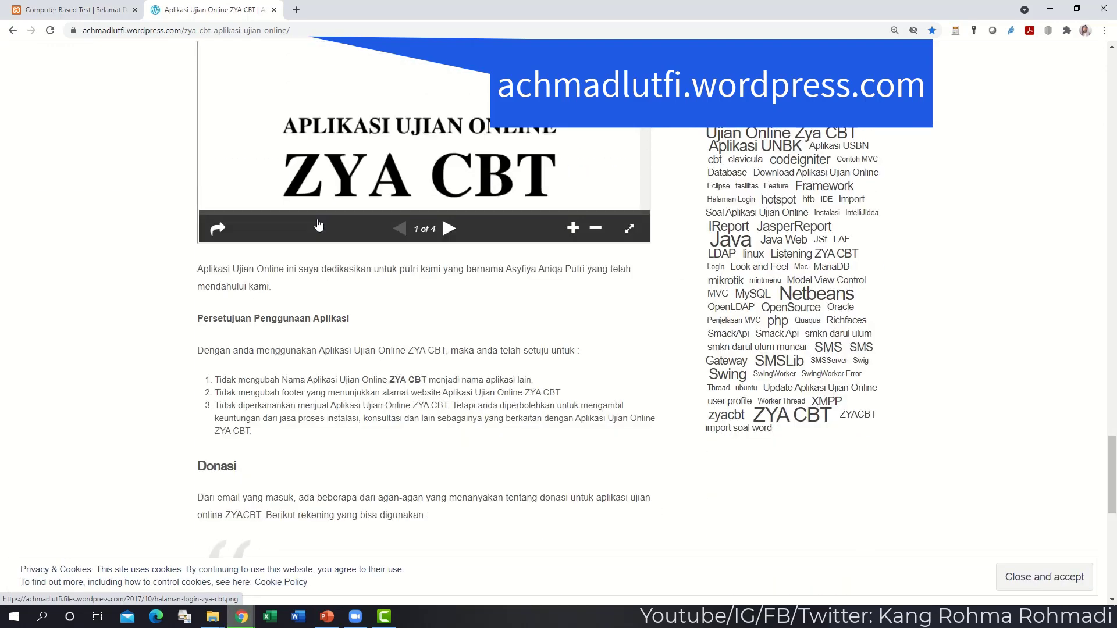
pyautogui.scroll(-7, 318, 225)
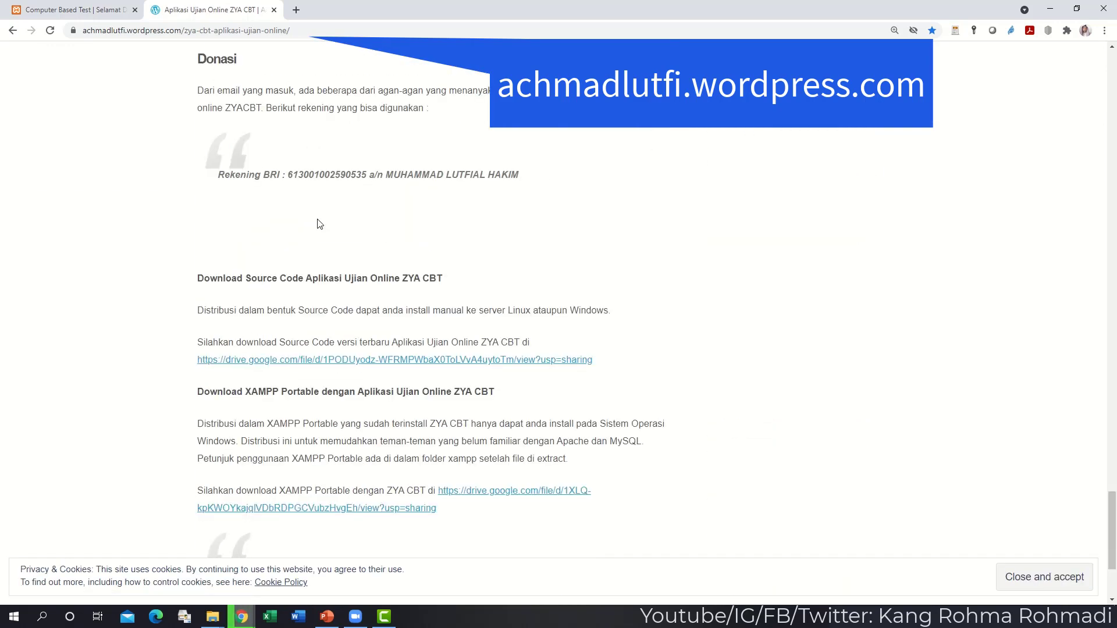
pyautogui.press('Home')
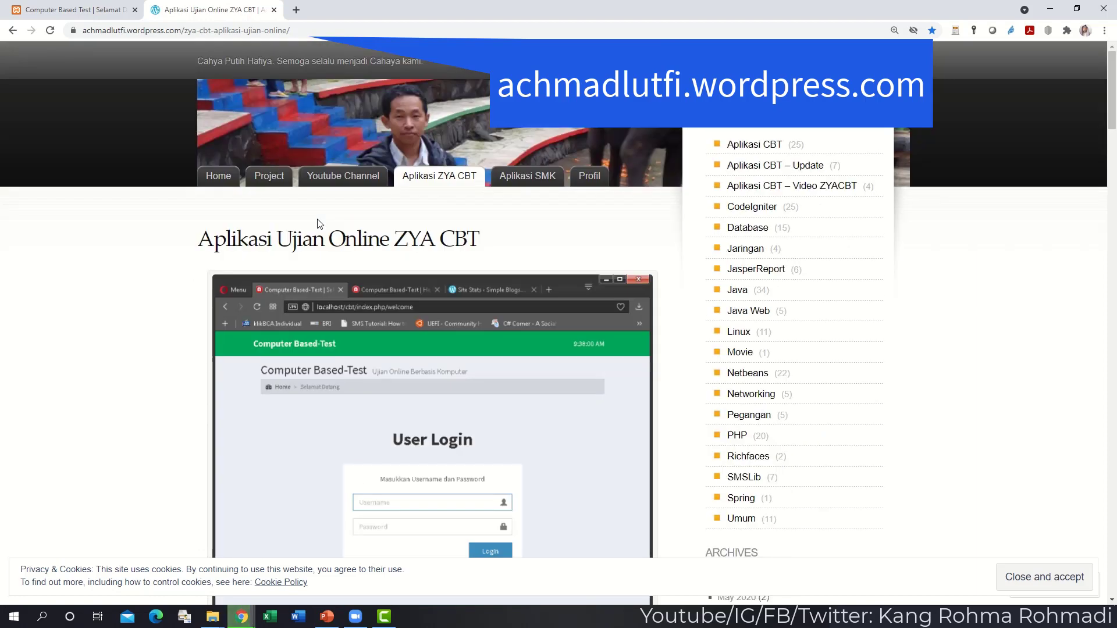
# - Browse the Informasi ZYACBT post on the blog home page, then return to the Computer Based Test login page
pyautogui.click(225, 178)
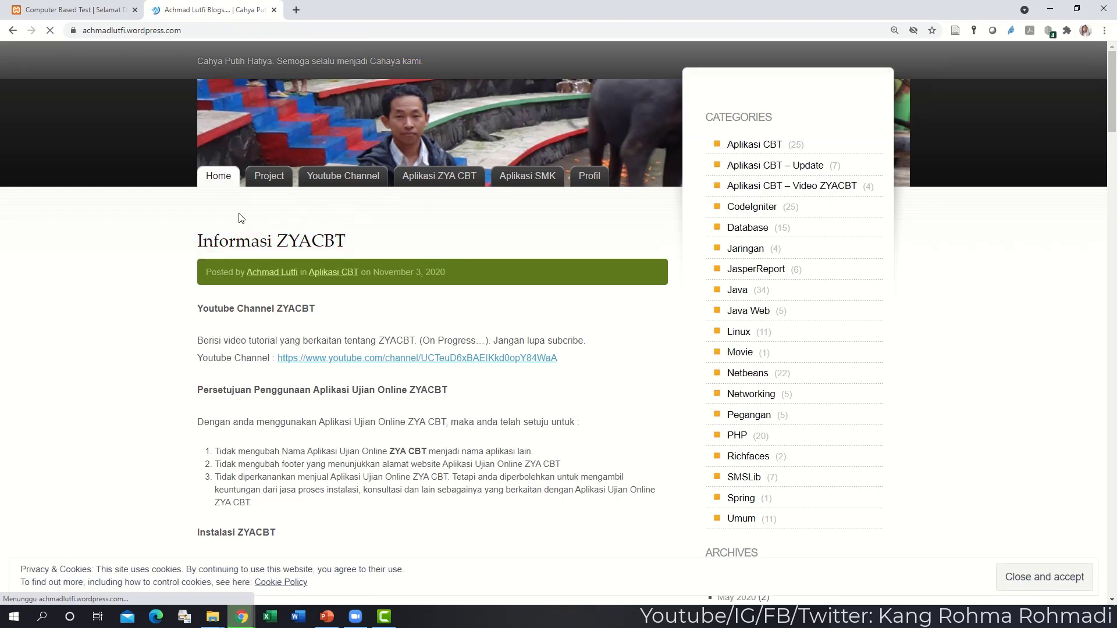
pyautogui.scroll(-1, 237, 216)
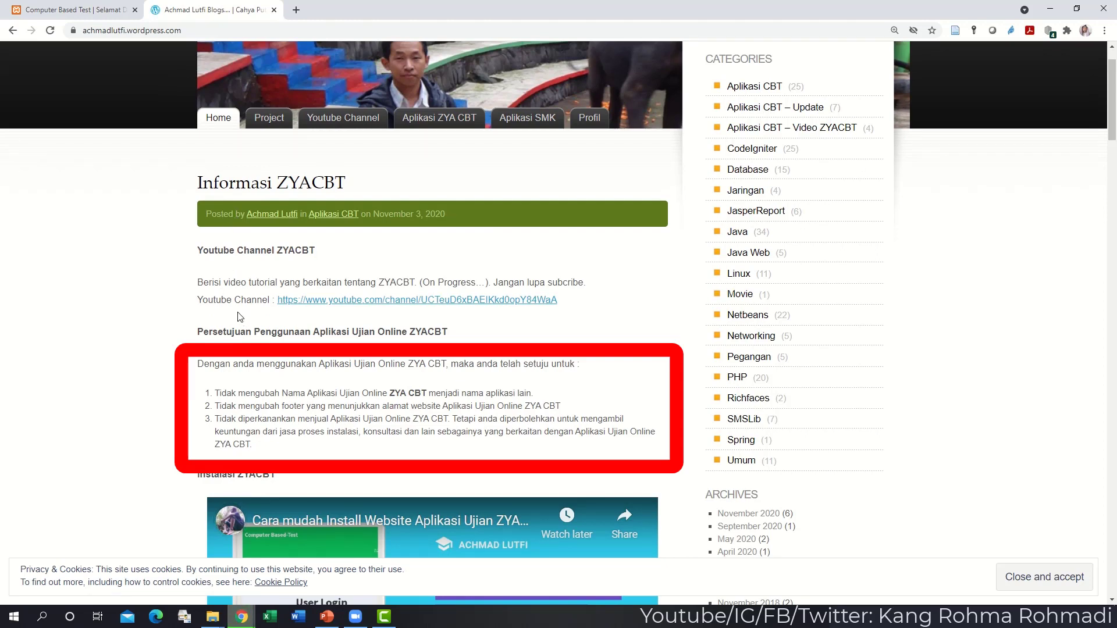
pyautogui.scroll(-1, 240, 316)
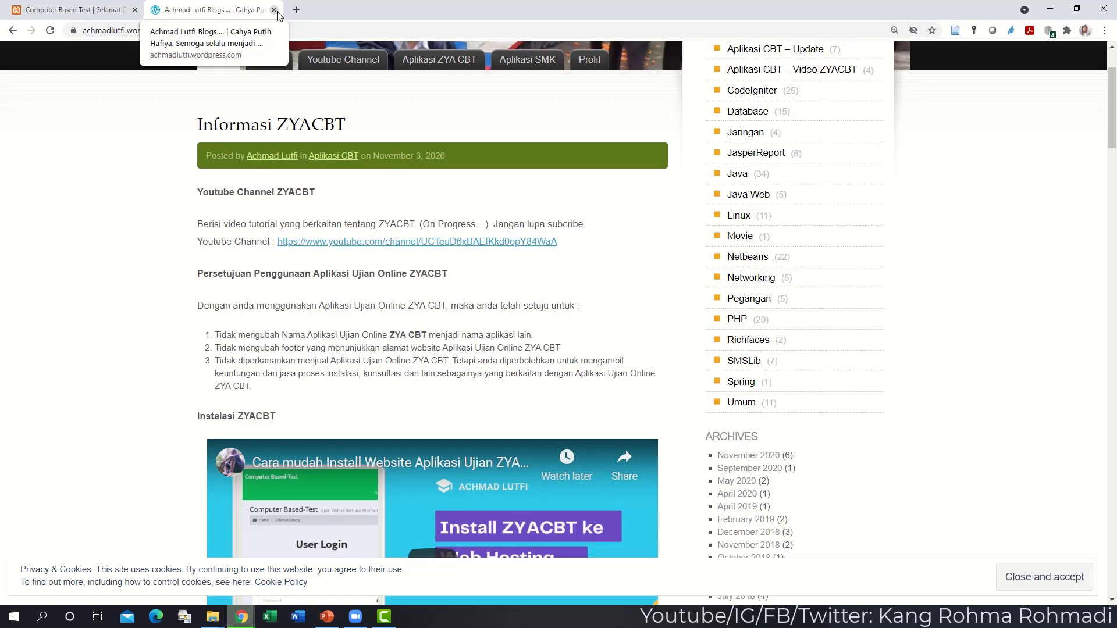
pyautogui.click(104, 11)
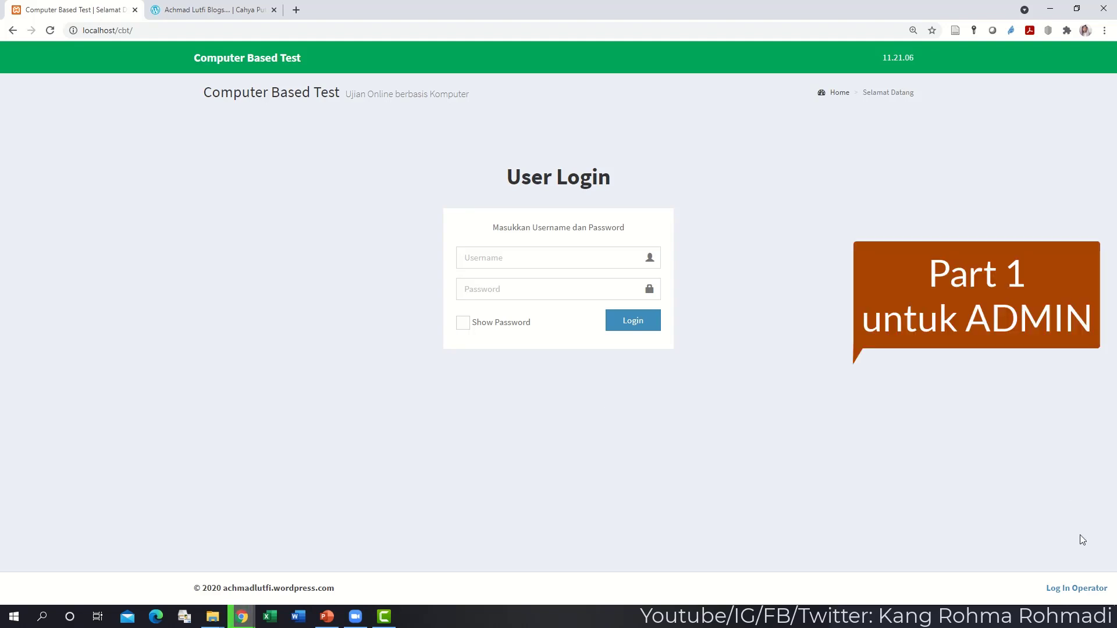
# - Log in as operator with the operator username and password
pyautogui.click(1077, 590)
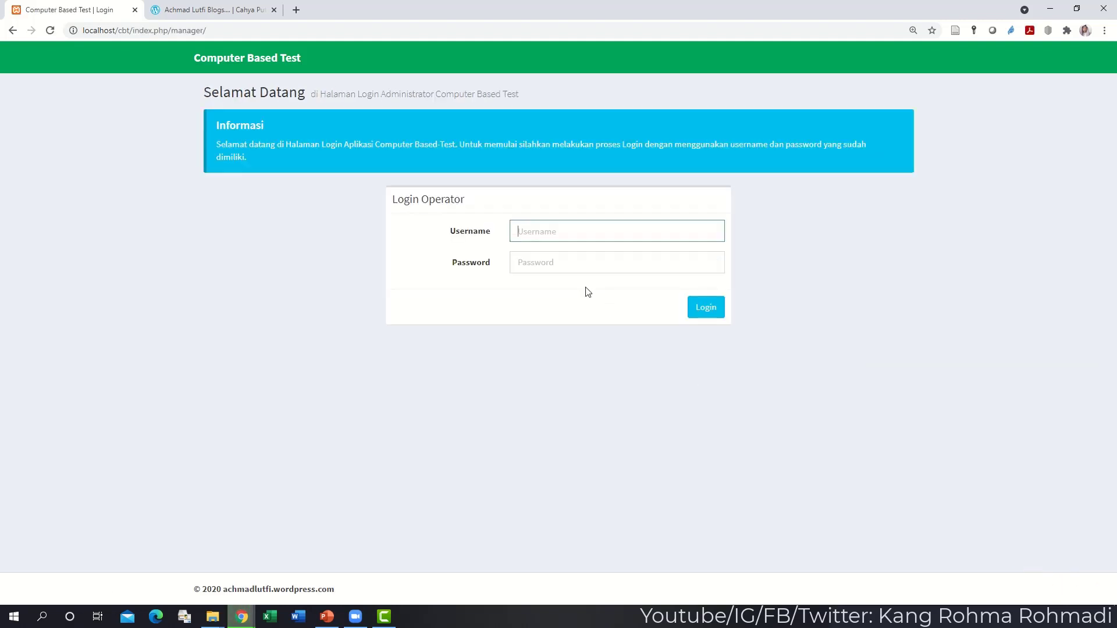
pyautogui.write('admin')
pyautogui.press('Tab')
pyautogui.write('a')
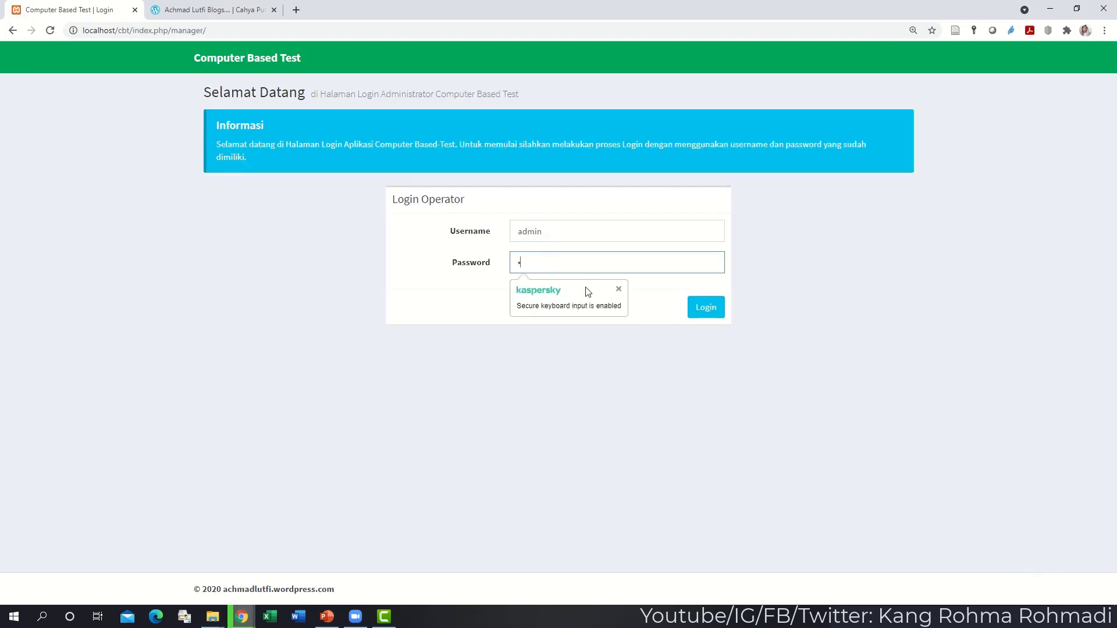
pyautogui.write('dmin12345')
pyautogui.press('Return')
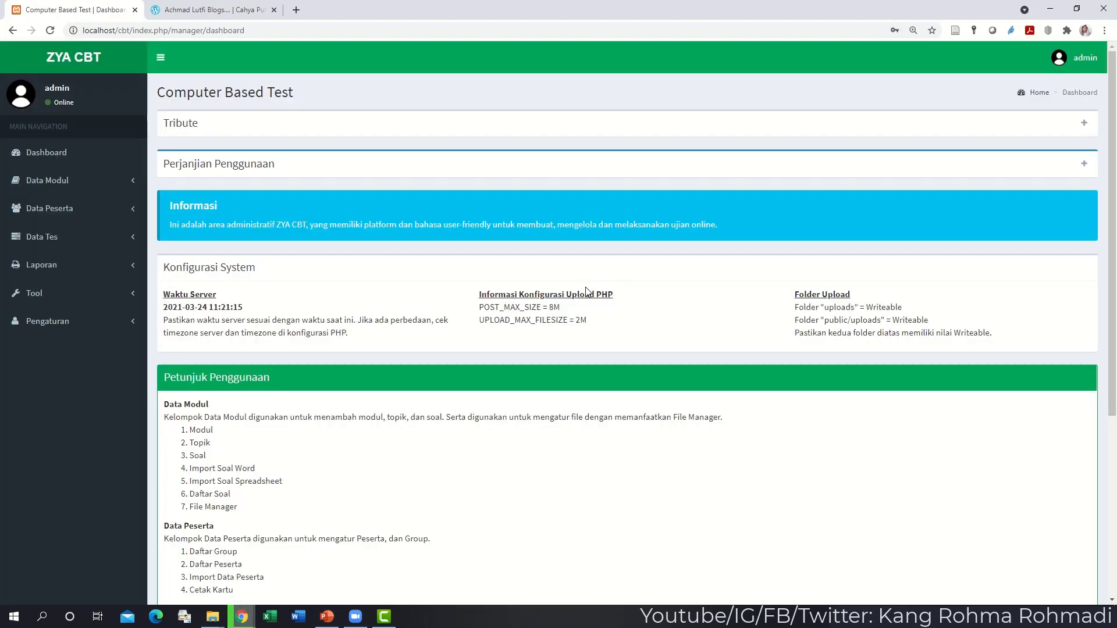
# - Check the admin account options, then expand the Pengaturan settings menu in the sidebar
pyautogui.click(1063, 58)
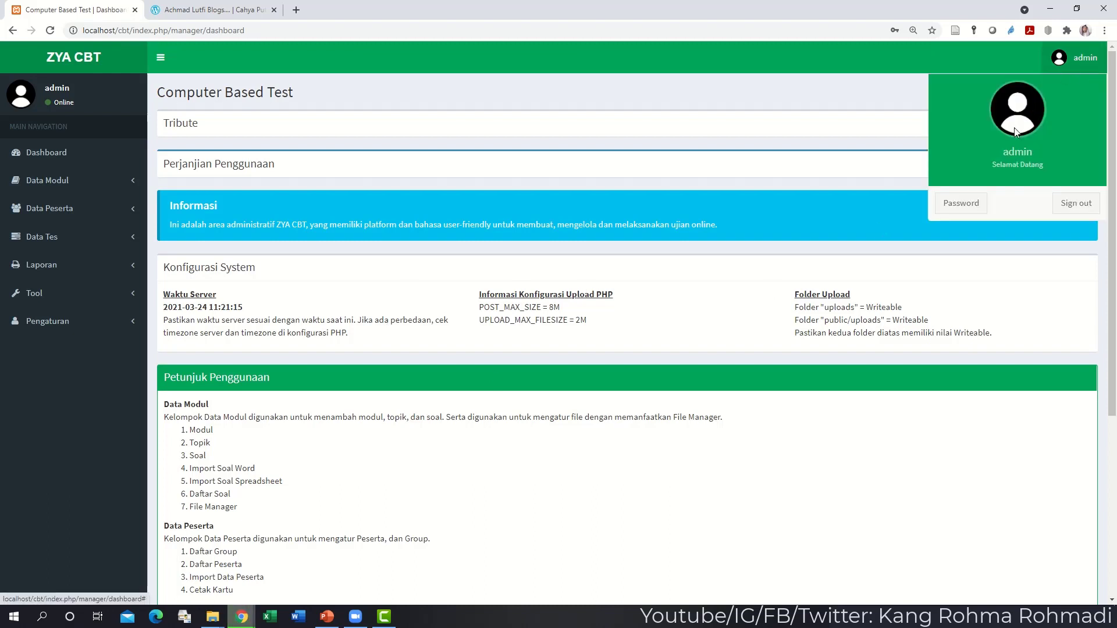
pyautogui.click(378, 169)
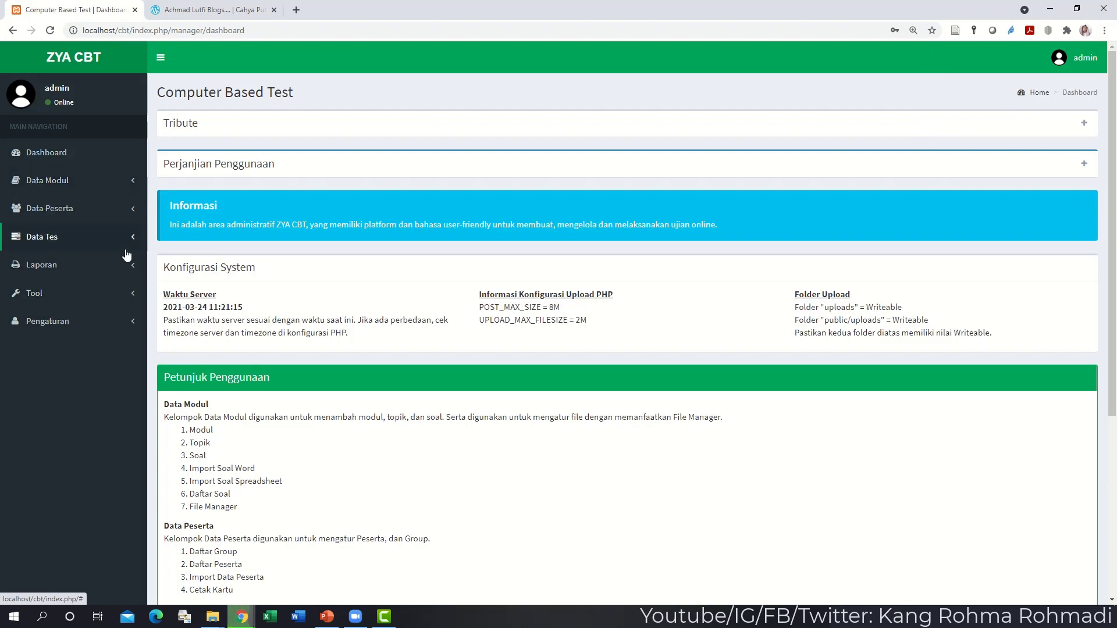
pyautogui.click(111, 322)
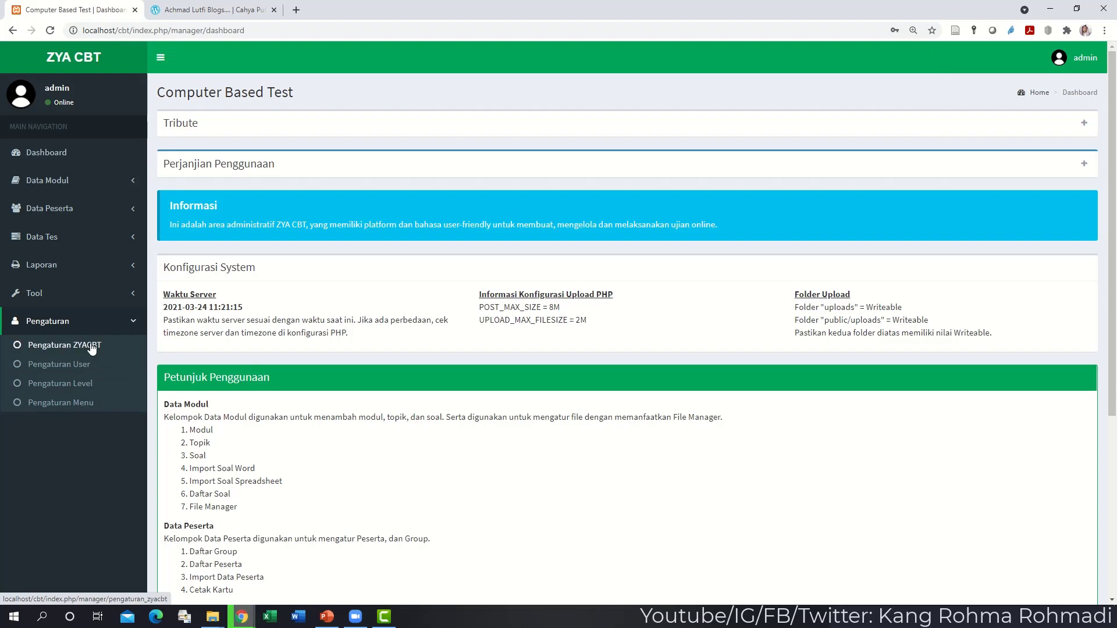
# - Open Pengaturan ZYACBT, and load the site's user login page alongside it
pyautogui.click(90, 345)
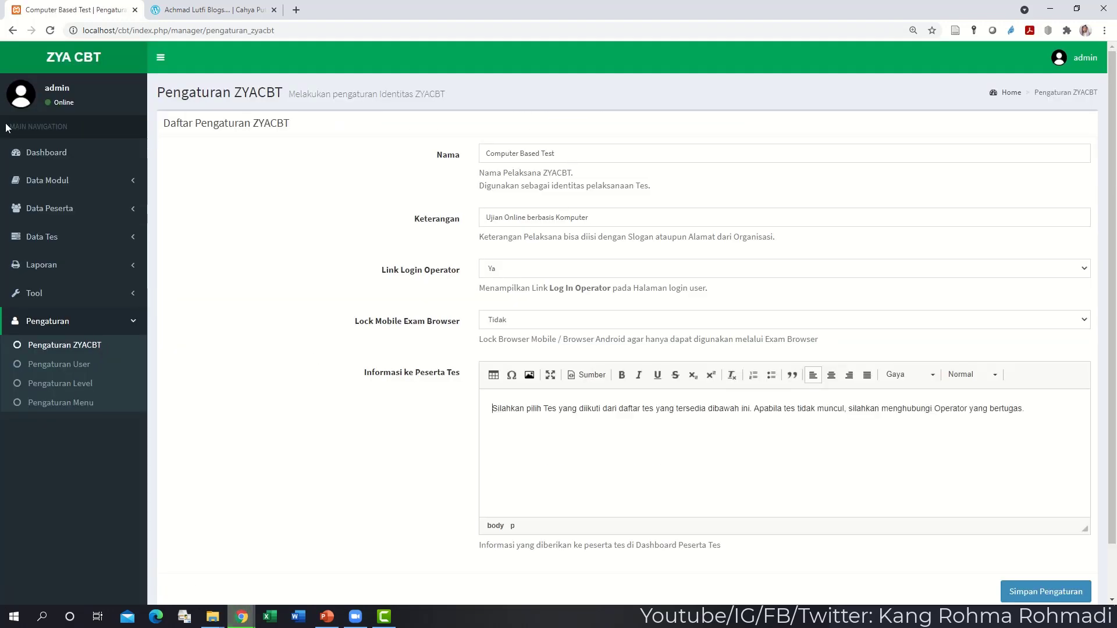
pyautogui.click(53, 68)
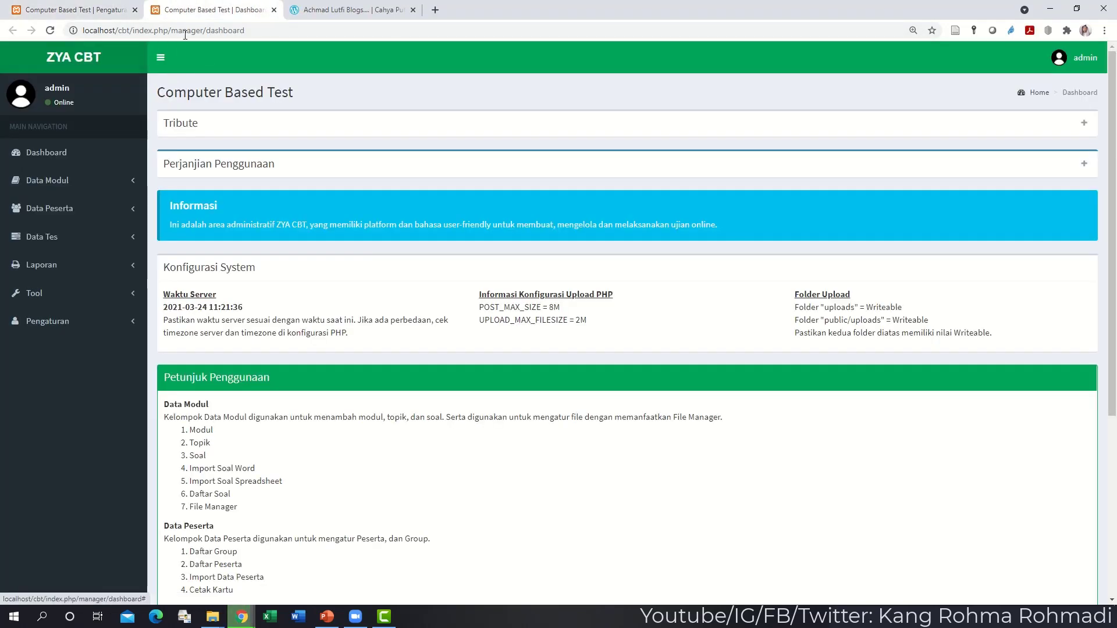
pyautogui.moveTo(171, 31); pyautogui.dragTo(371, 28)
pyautogui.press('BackSpace')
pyautogui.press('Return')
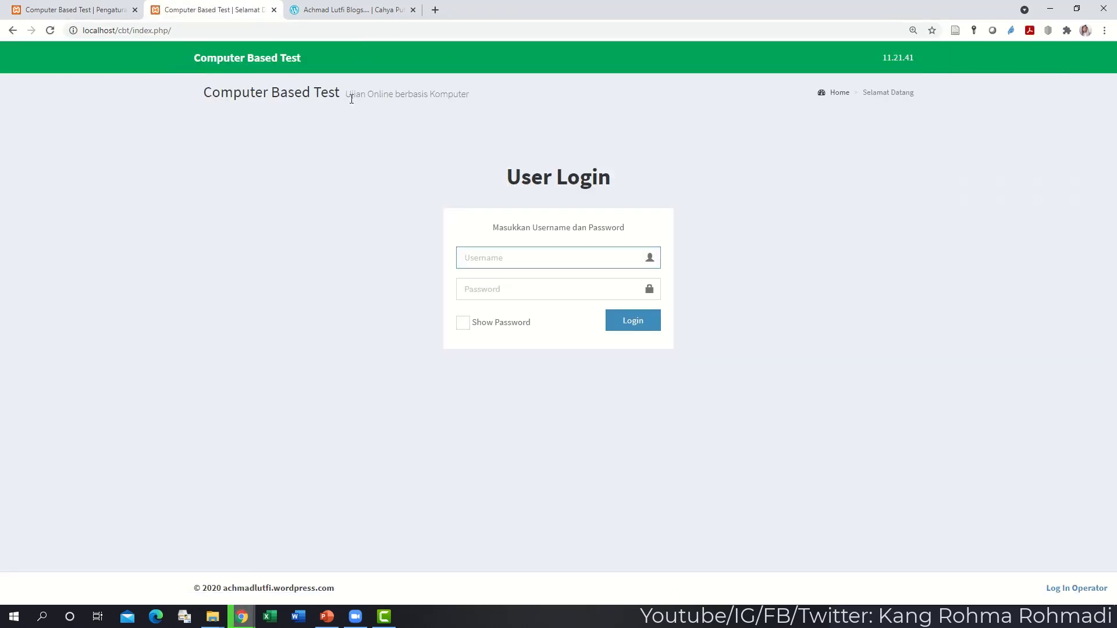
pyautogui.click(36, 13)
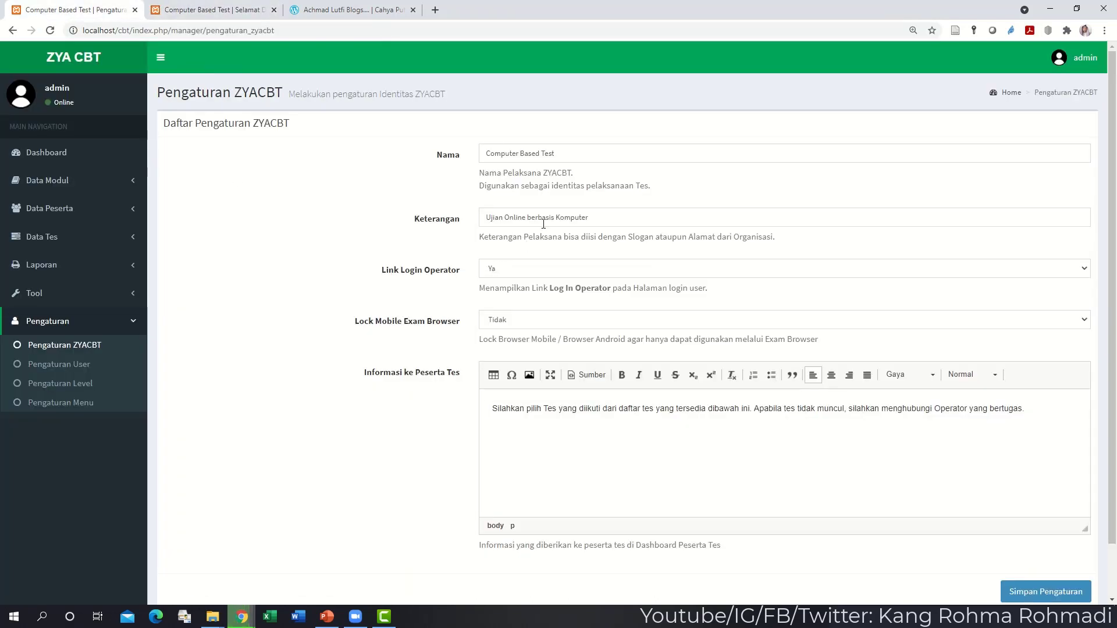
# - Set the name to 'CBT Sekolah X' and description 'menggunakan ZYA CBT', keeping operator link Ya and browser lock Tidak; save
pyautogui.moveTo(579, 156); pyautogui.dragTo(483, 157)
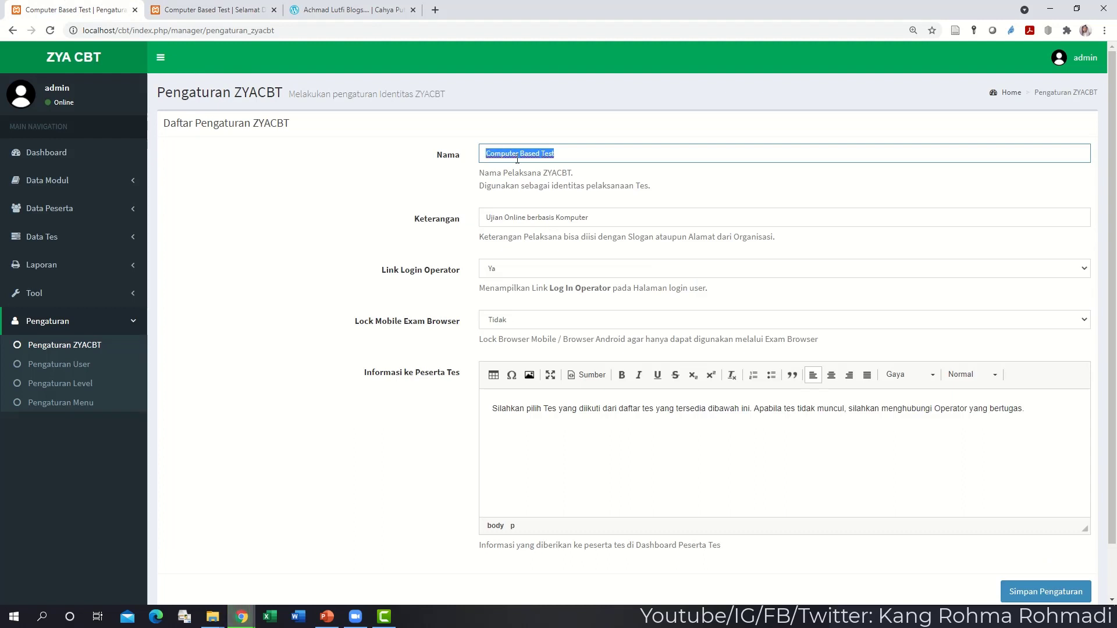
pyautogui.write('CBT Seko')
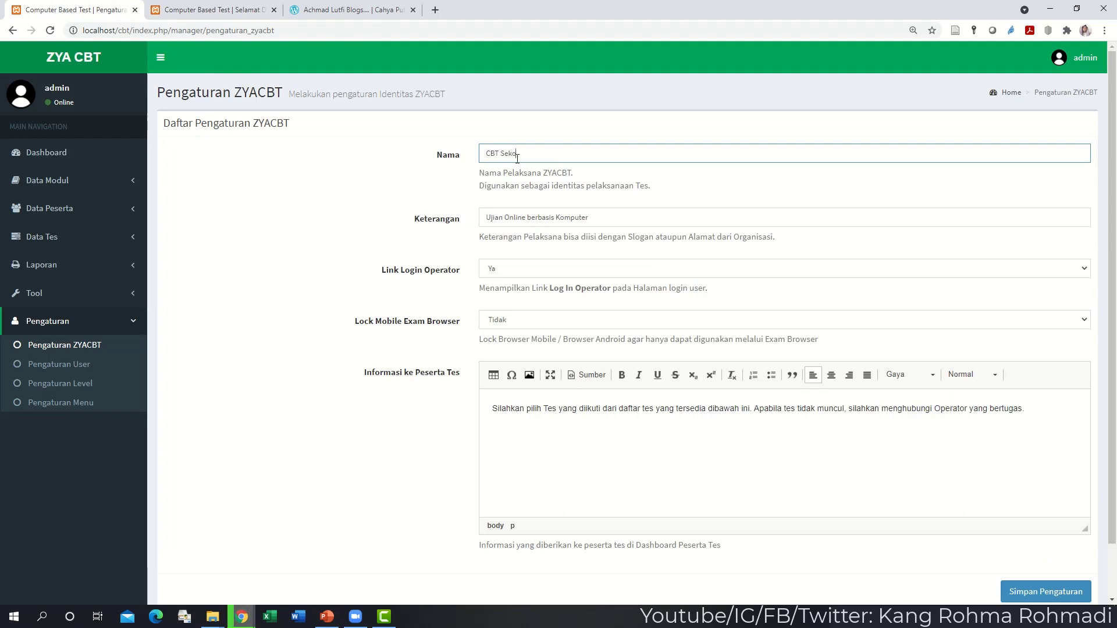
pyautogui.write('lah X')
pyautogui.press('Tab')
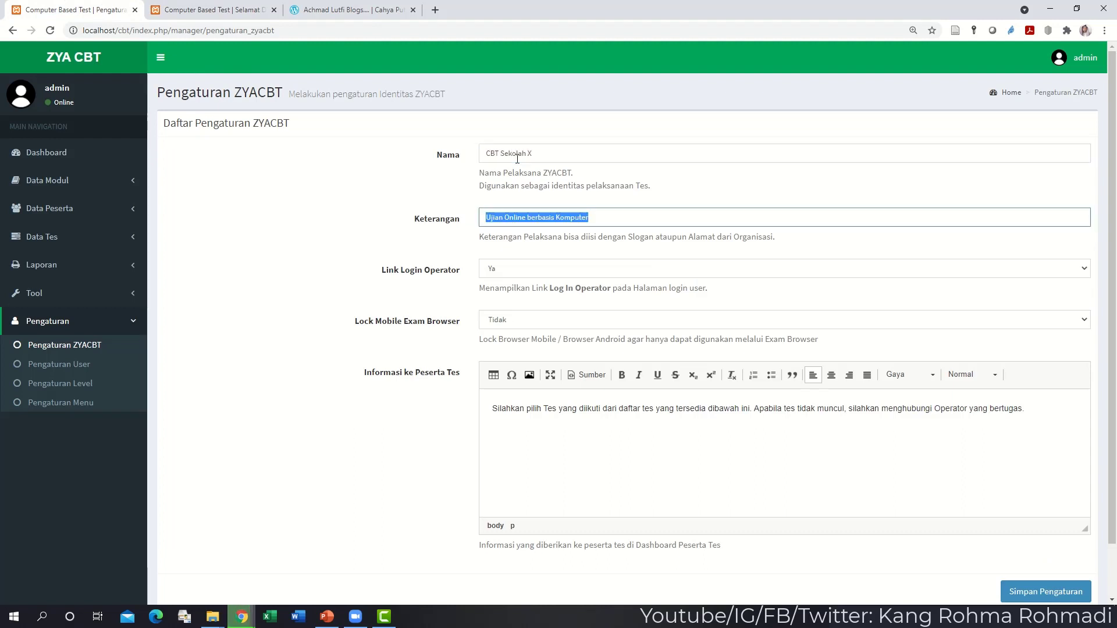
pyautogui.write('menggunakan')
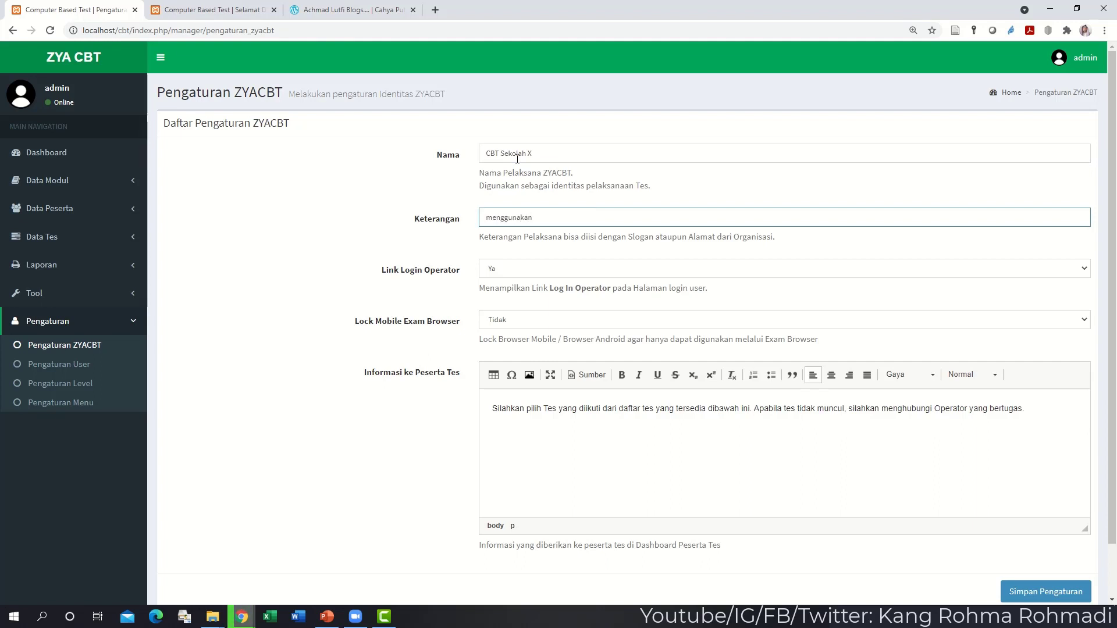
pyautogui.write(' ZYA CBT')
pyautogui.click(520, 271)
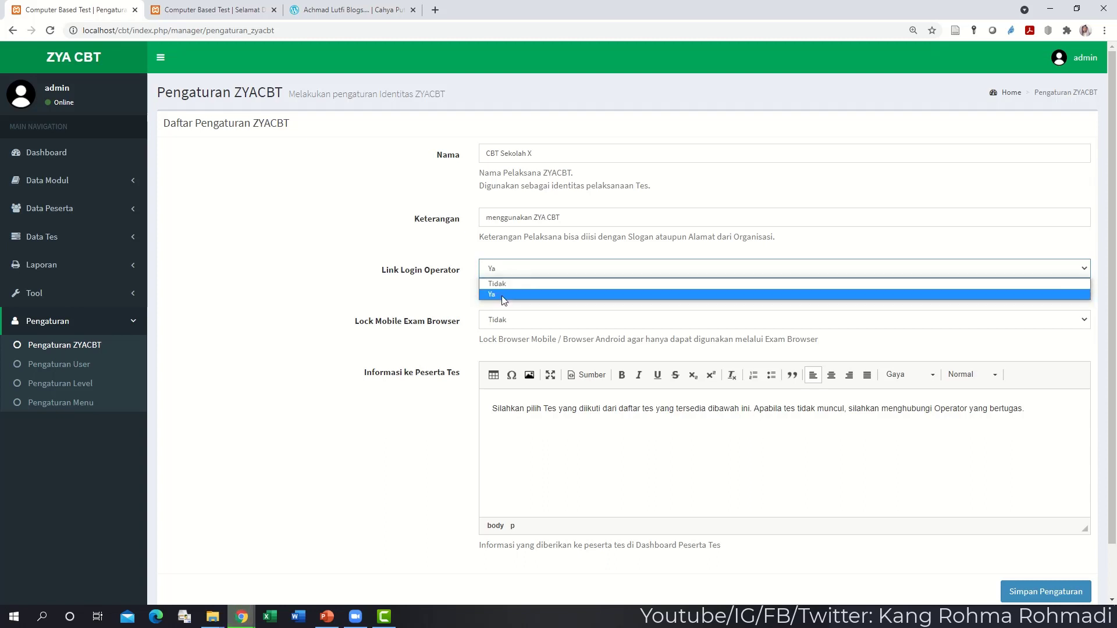
pyautogui.click(458, 300)
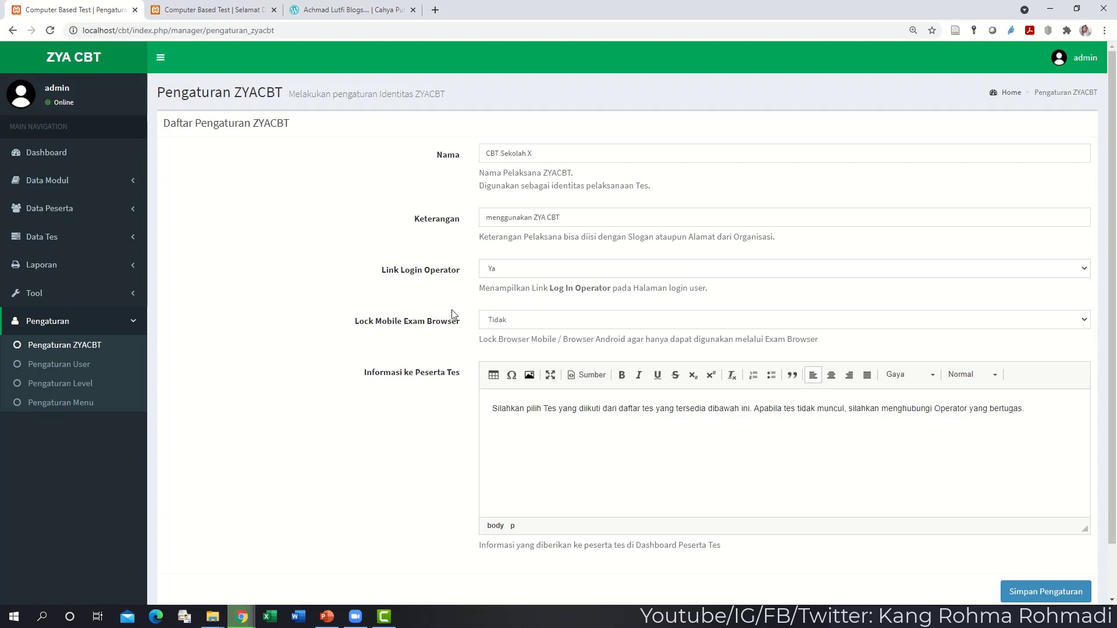
pyautogui.click(505, 320)
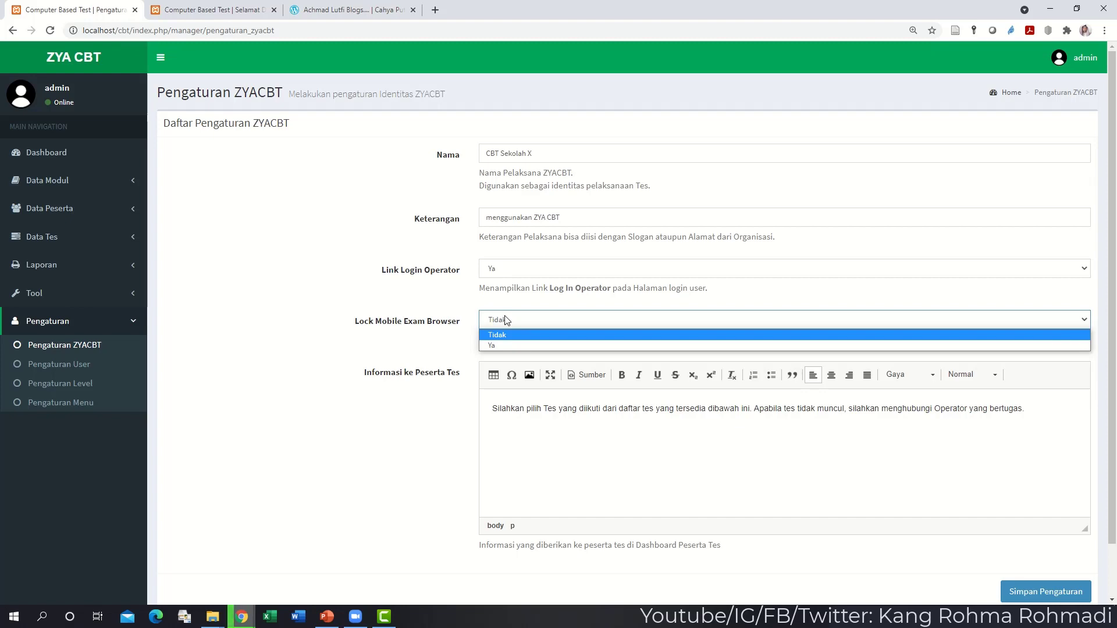
pyautogui.click(414, 404)
pyautogui.click(1027, 592)
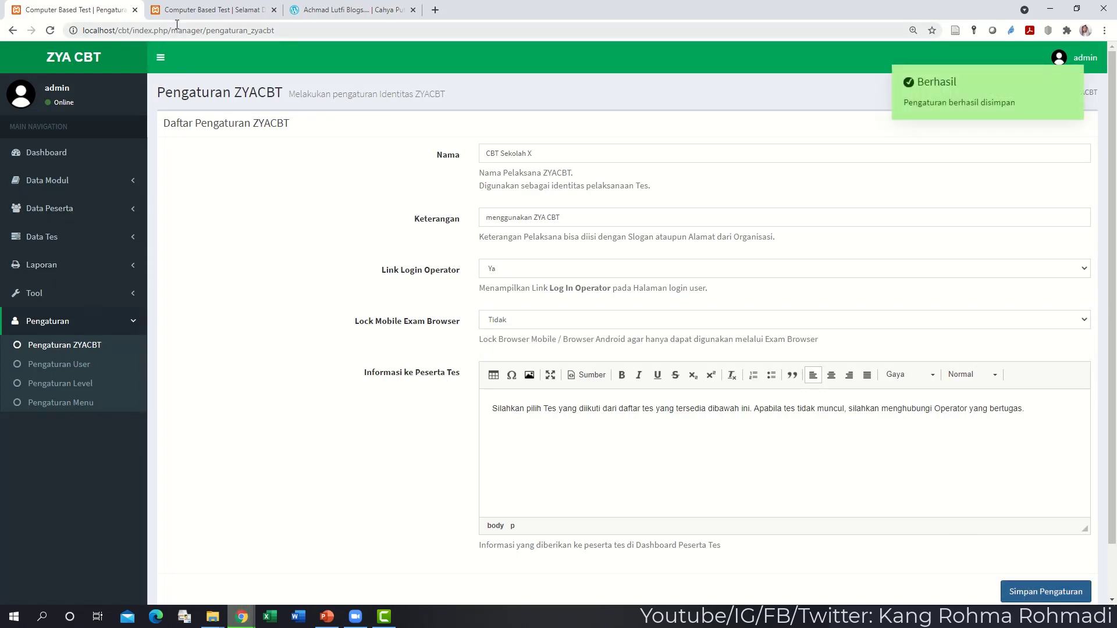
# - Reload the user login page to confirm the new name, then return to the identity settings
pyautogui.click(154, 14)
pyautogui.click(50, 30)
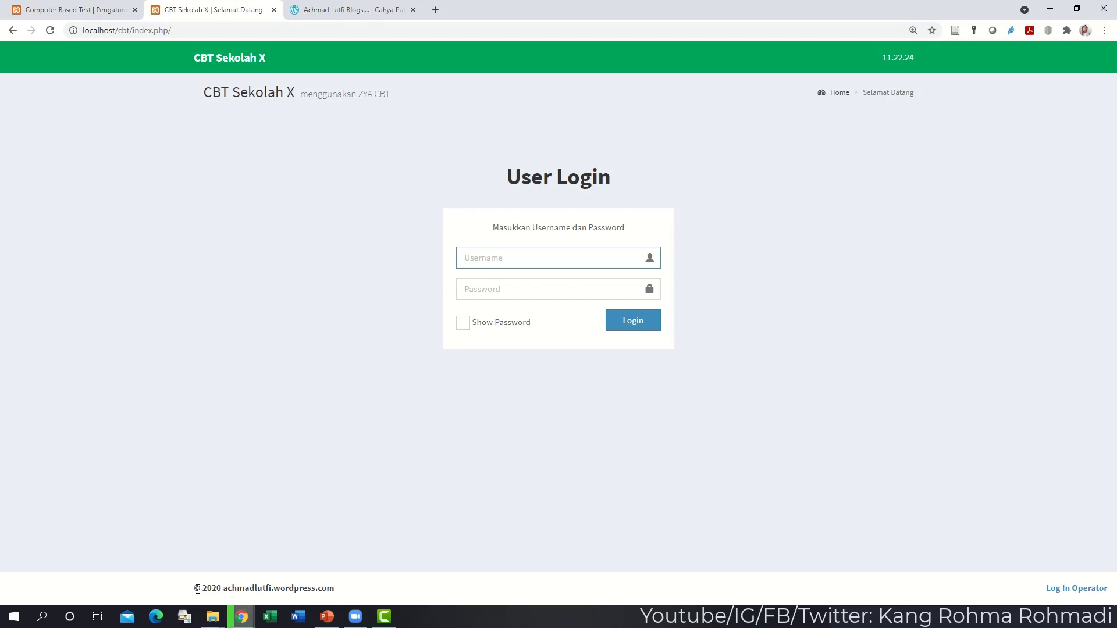
pyautogui.moveTo(193, 588); pyautogui.dragTo(343, 595)
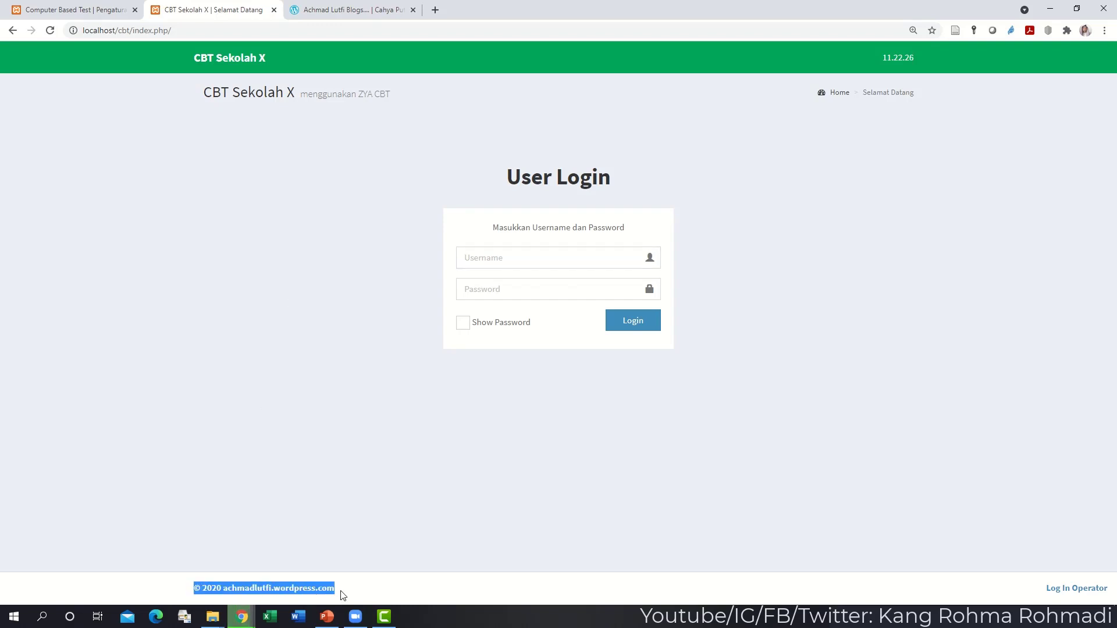
pyautogui.click(346, 527)
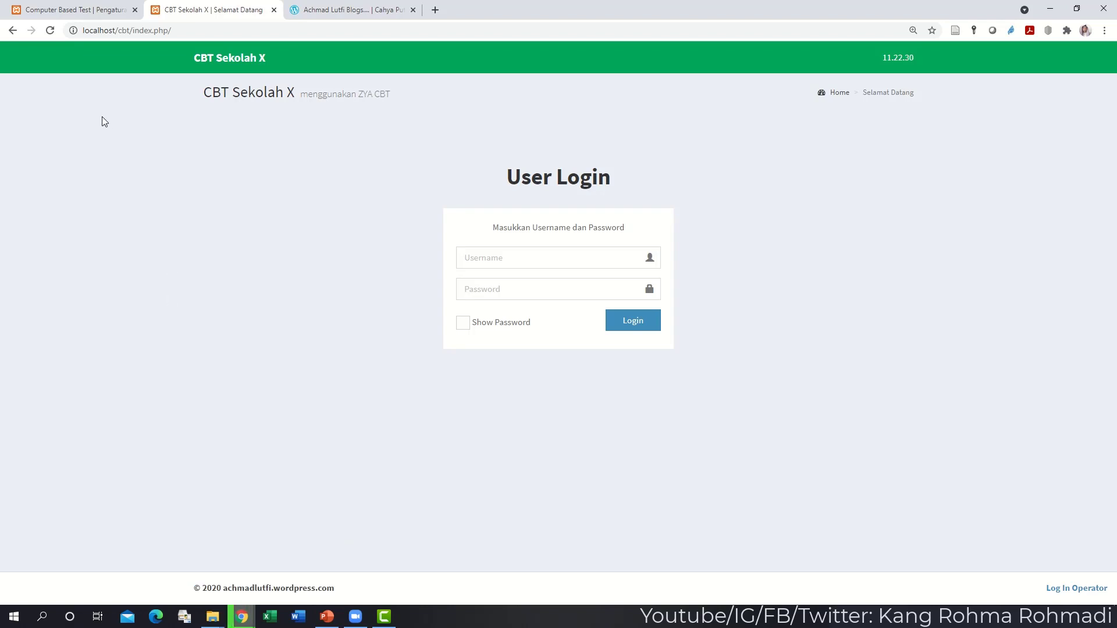
pyautogui.click(80, 17)
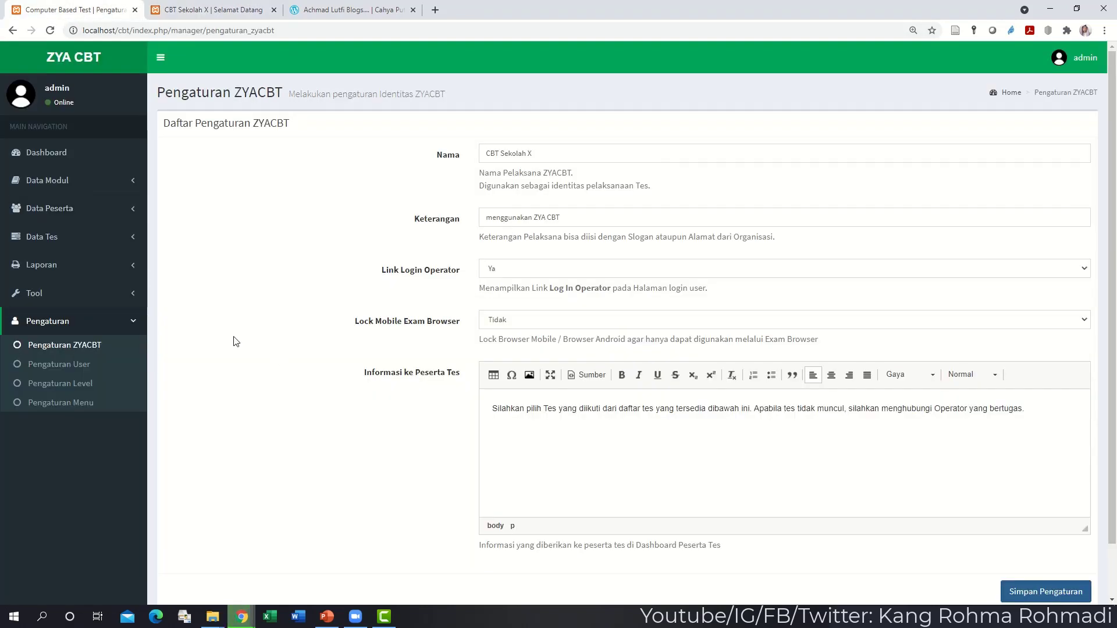
# - Delete the Guru level from the Pengaturan Level list
pyautogui.click(70, 402)
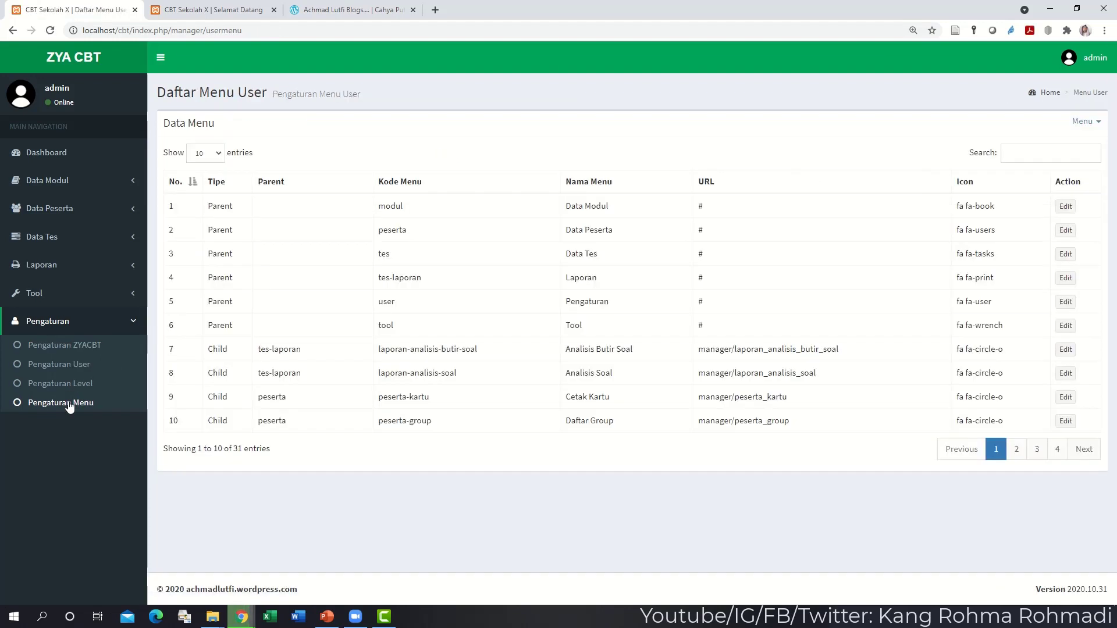
pyautogui.click(70, 386)
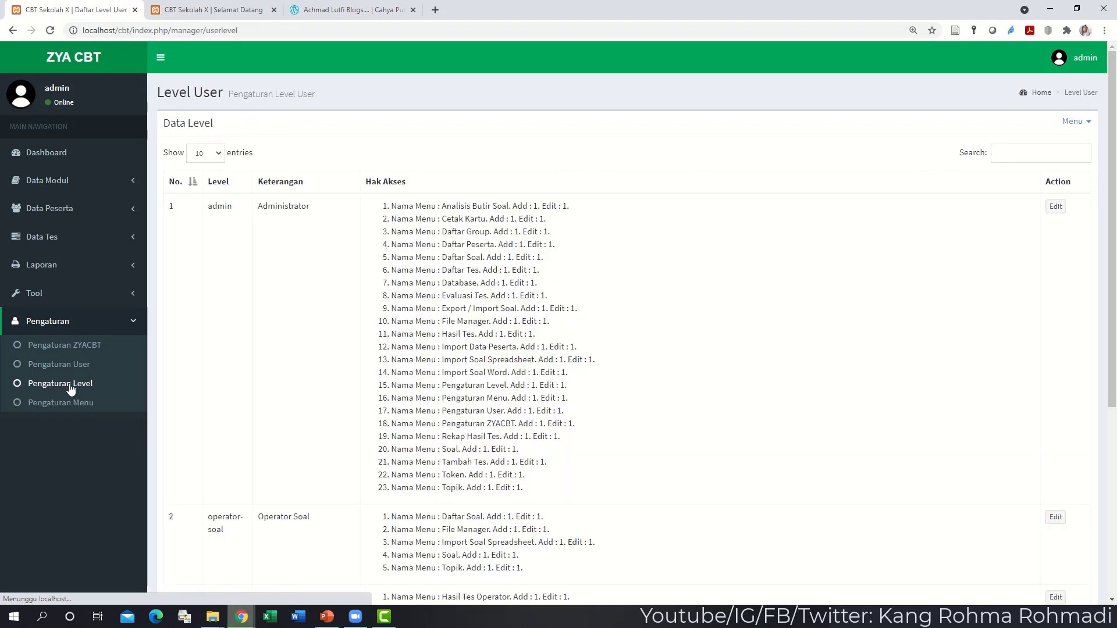
pyautogui.scroll(-5, 262, 393)
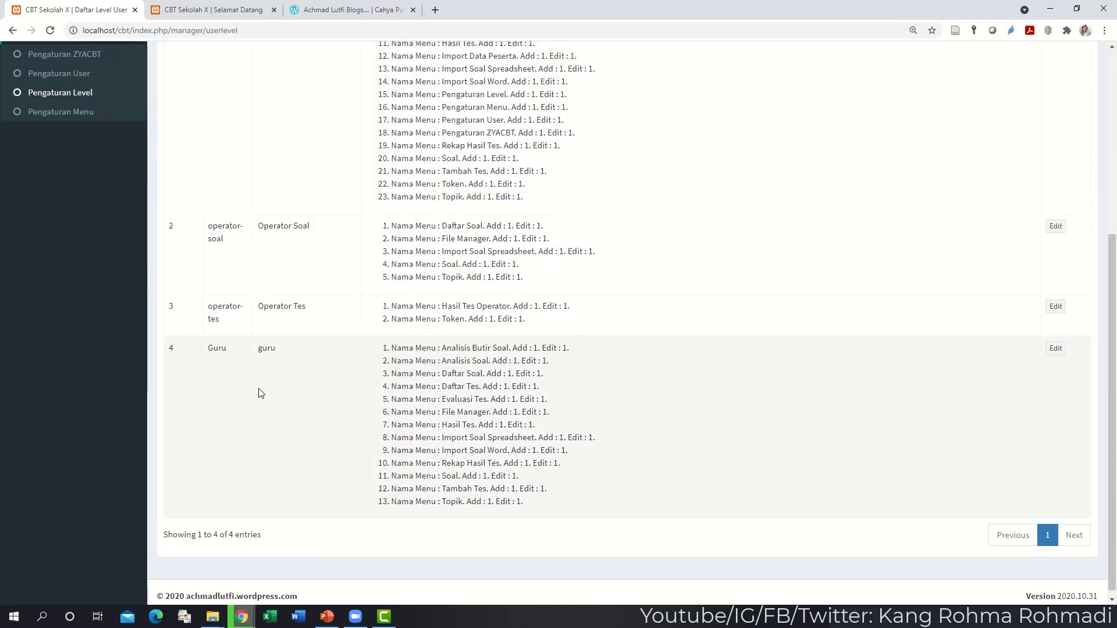
pyautogui.click(1056, 349)
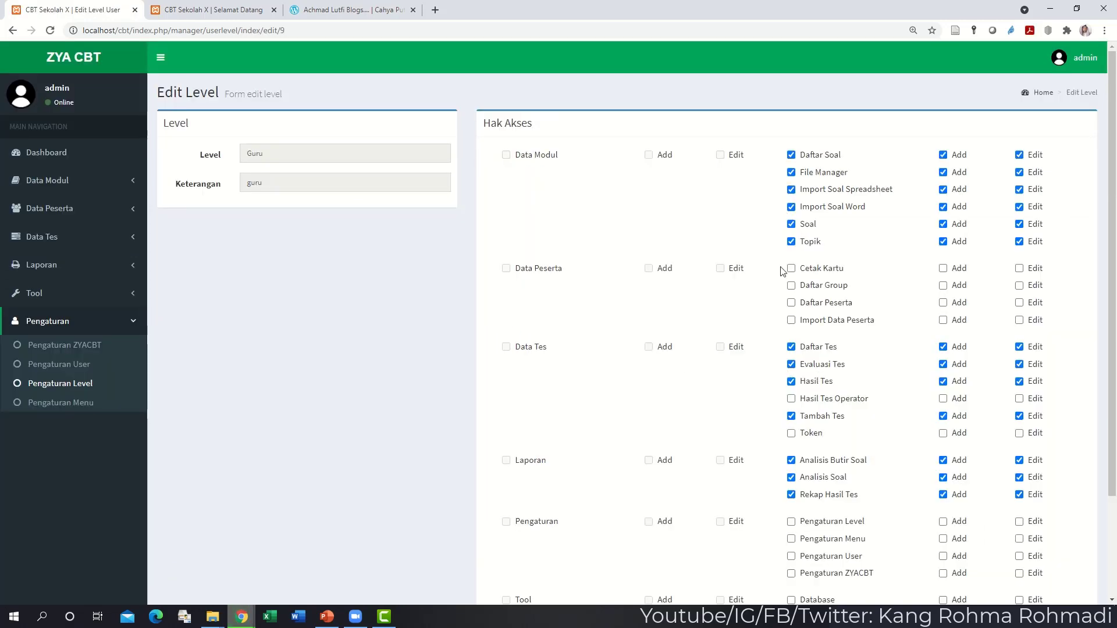
pyautogui.scroll(-3, 781, 270)
pyautogui.click(1022, 531)
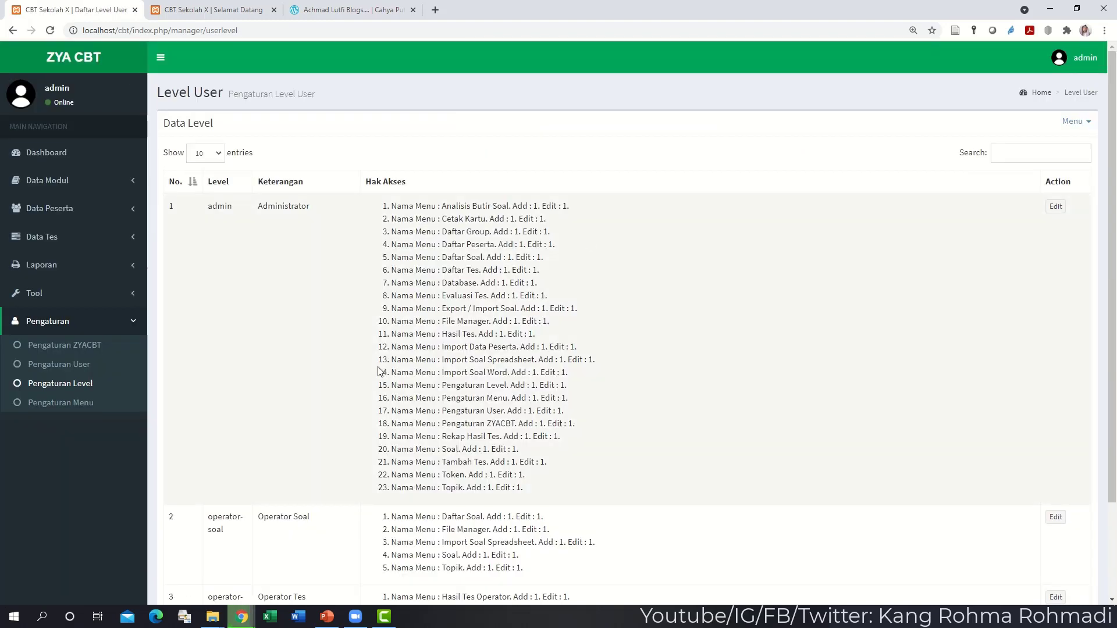
# - Open a blank Tambah Level form from the level list menu
pyautogui.scroll(-3, 378, 372)
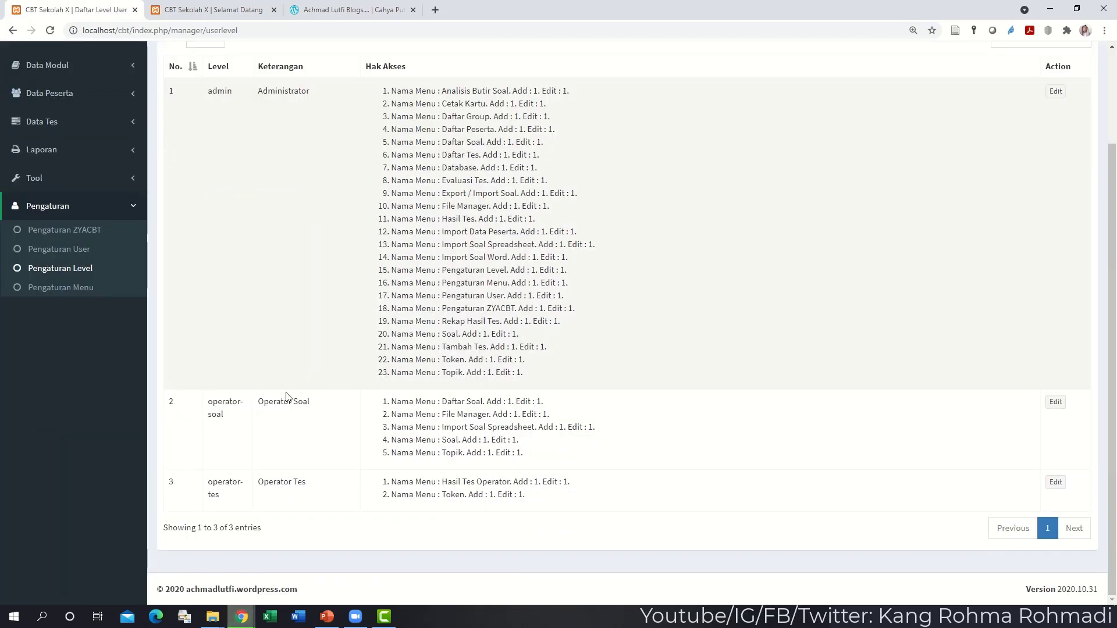
pyautogui.scroll(1, 499, 344)
pyautogui.scroll(1, 499, 346)
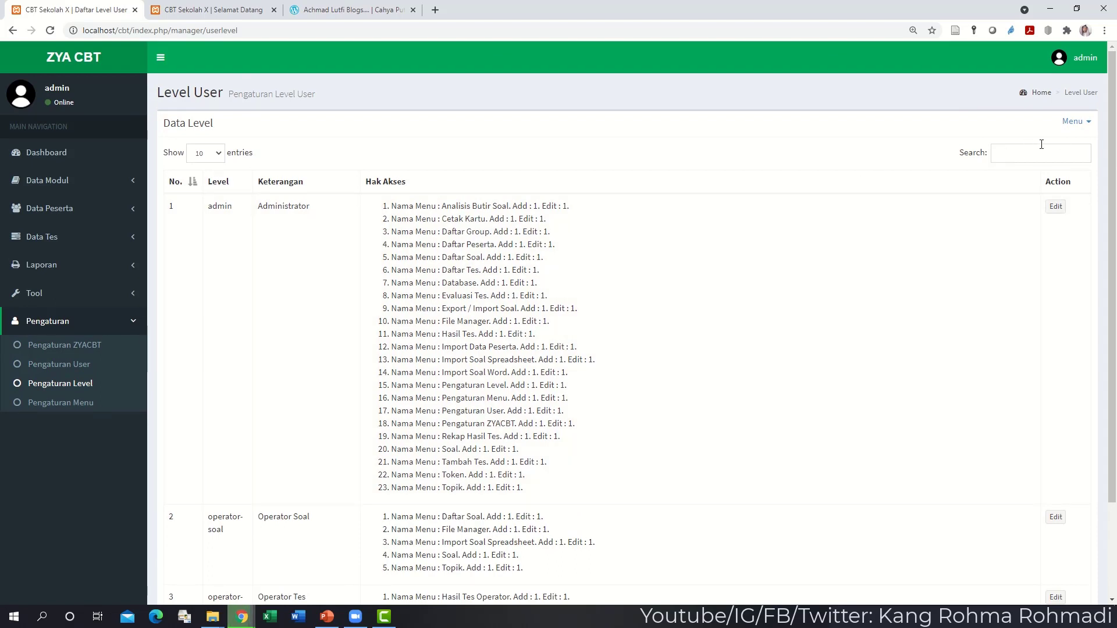
pyautogui.click(1075, 121)
pyautogui.click(1050, 142)
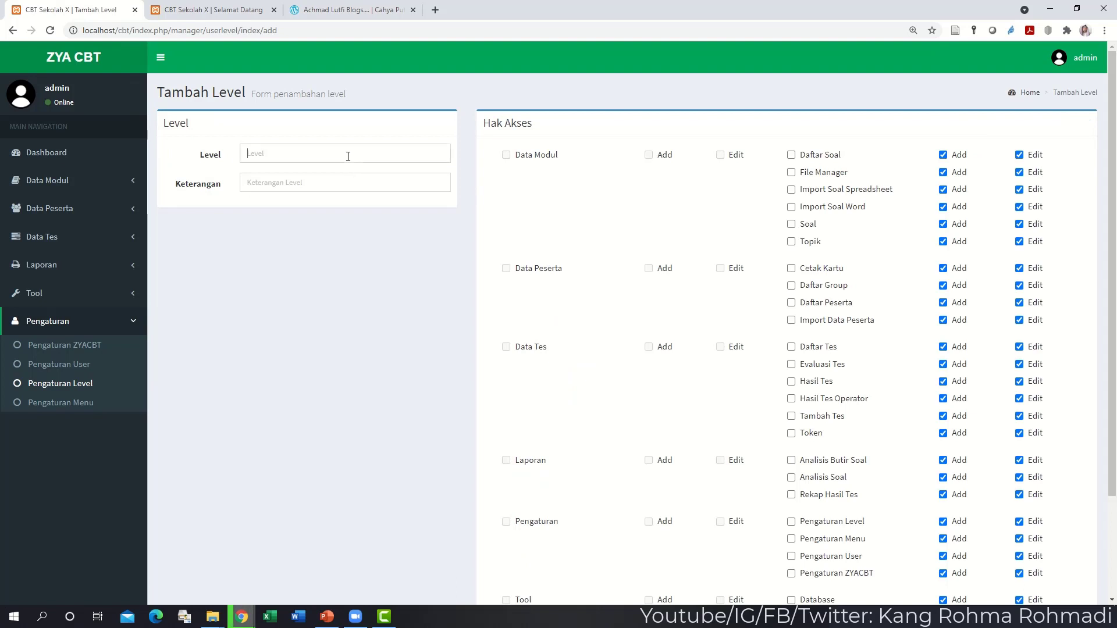
# - Name the level 'Guru' with description 'guru', granting Daftar Soal, File Manager, Import Soal Spreadsheet, Soal and Topik
pyautogui.click(347, 157)
pyautogui.write('Guru')
pyautogui.press('Tab')
pyautogui.write('g')
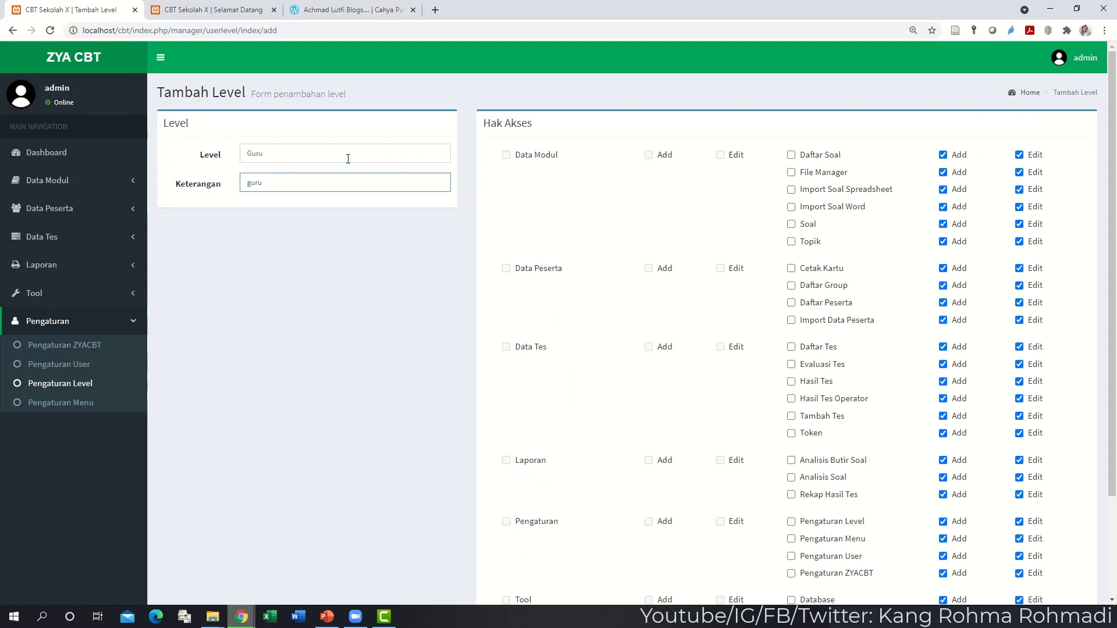
pyautogui.click(791, 155)
pyautogui.click(791, 173)
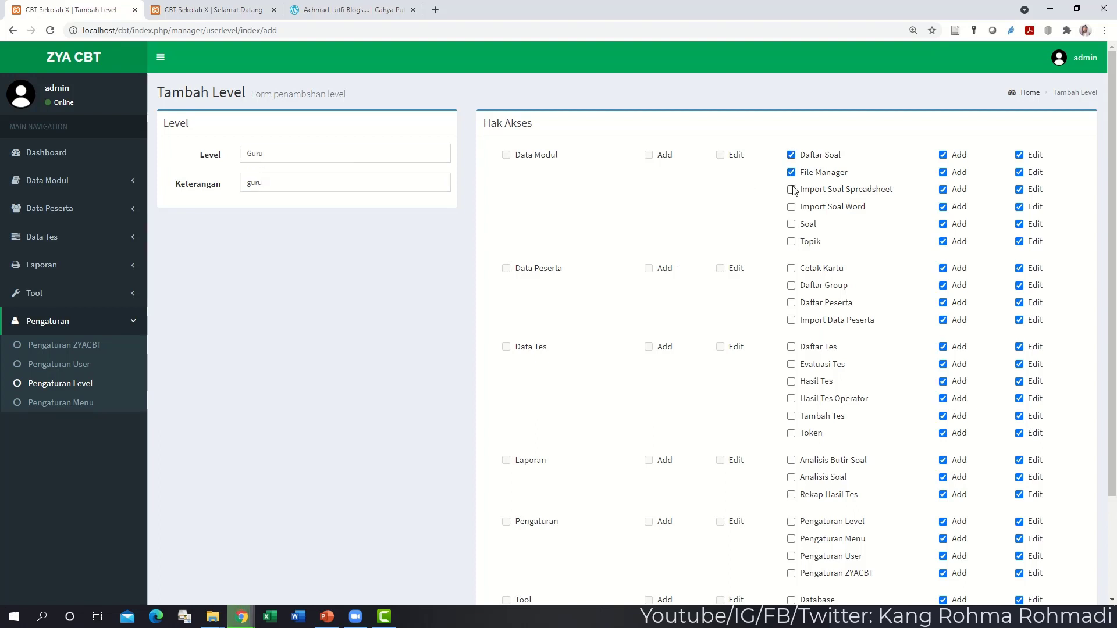
pyautogui.click(791, 189)
pyautogui.click(791, 224)
pyautogui.click(791, 242)
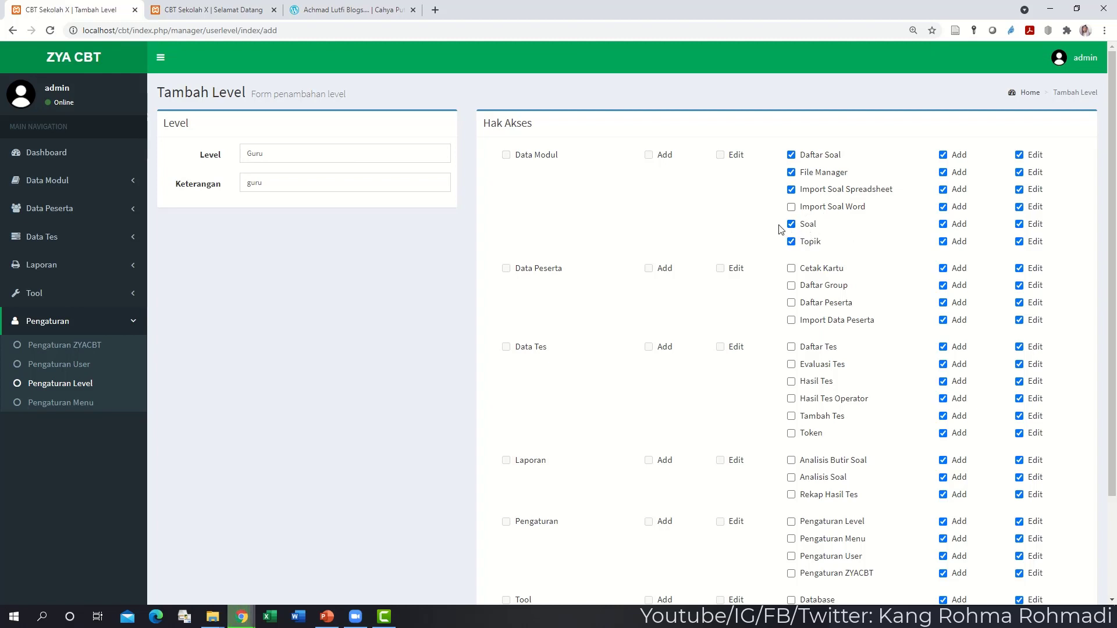
# - Also grant Daftar Tes, Evaluasi Tes, Hasil Tes, Tambah Tes, Token, Analisis Butir Soal, Analisis Soal, Rekap Hasil Tes; save
pyautogui.scroll(-1, 780, 229)
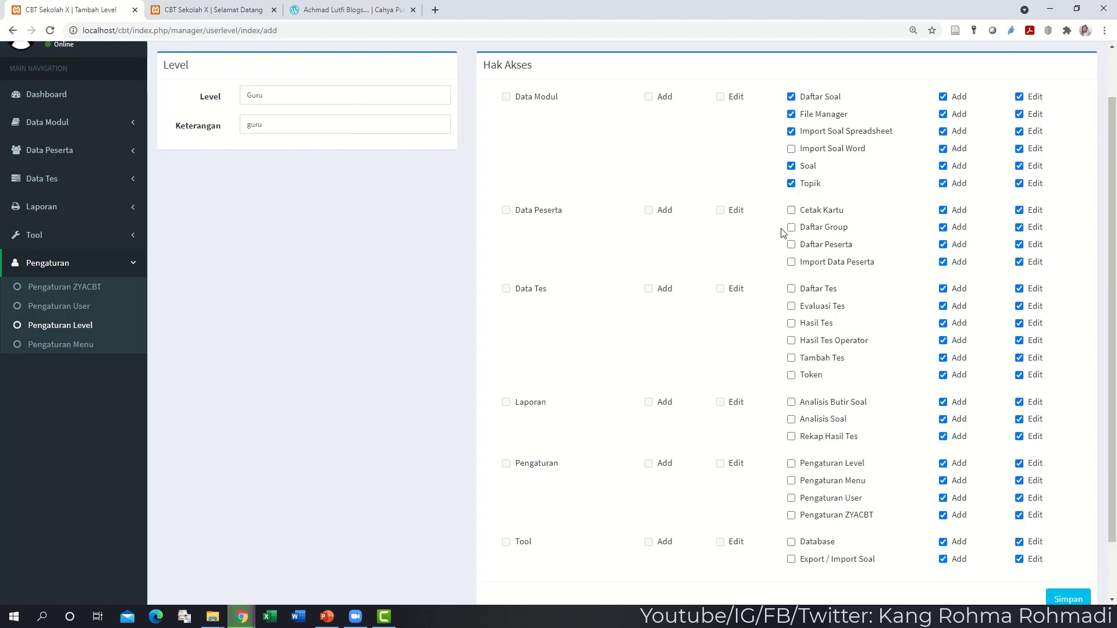
pyautogui.scroll(-1, 783, 233)
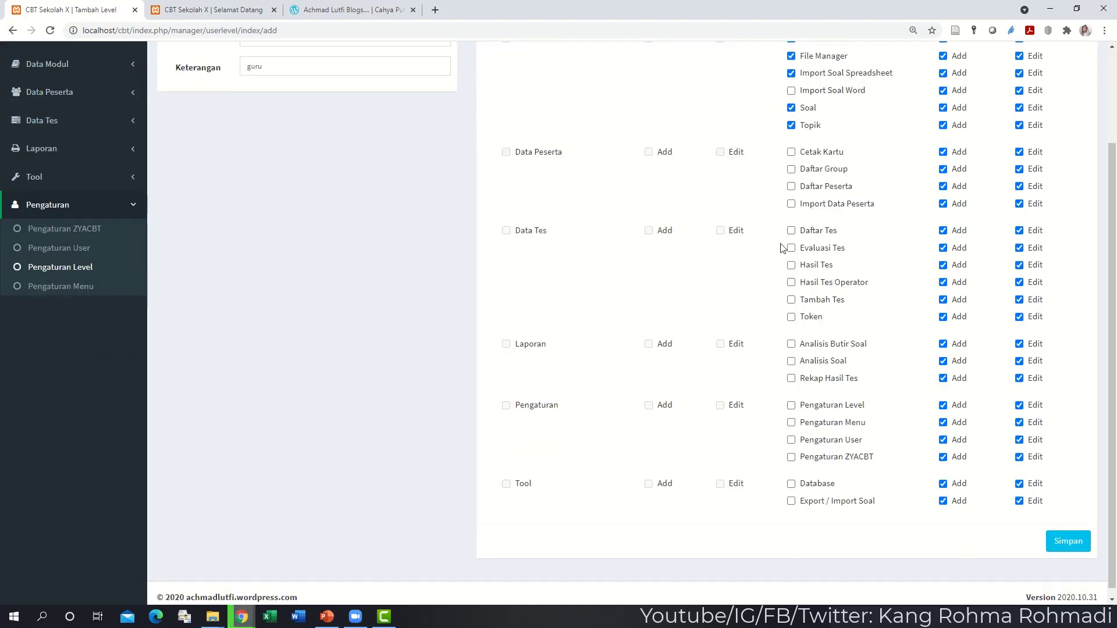
pyautogui.click(792, 230)
pyautogui.click(792, 248)
pyautogui.click(793, 265)
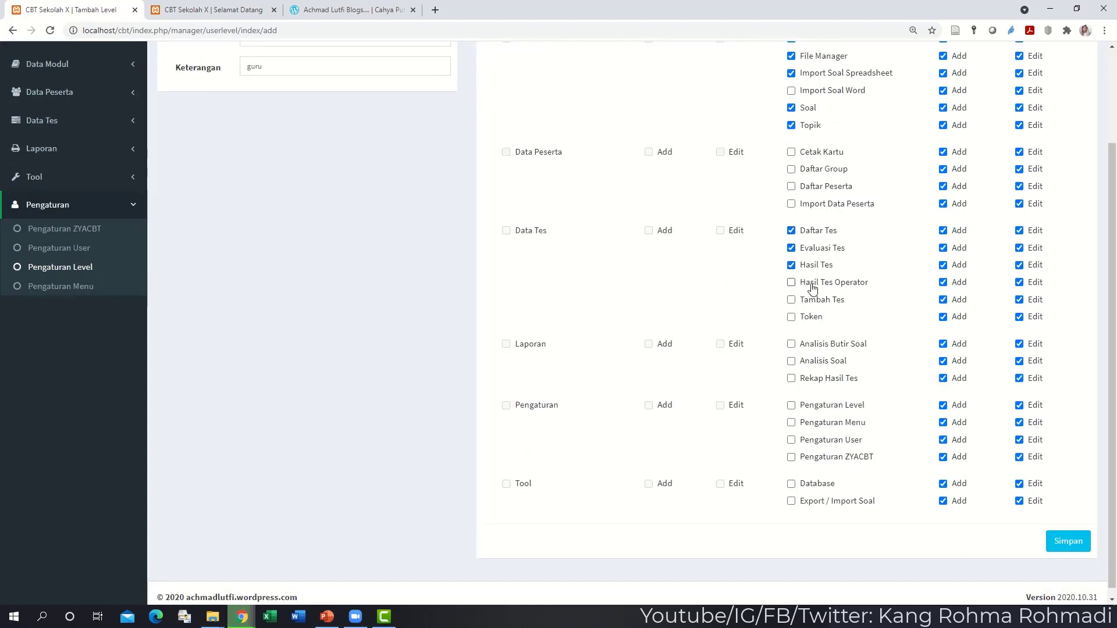
pyautogui.click(792, 299)
pyautogui.click(791, 317)
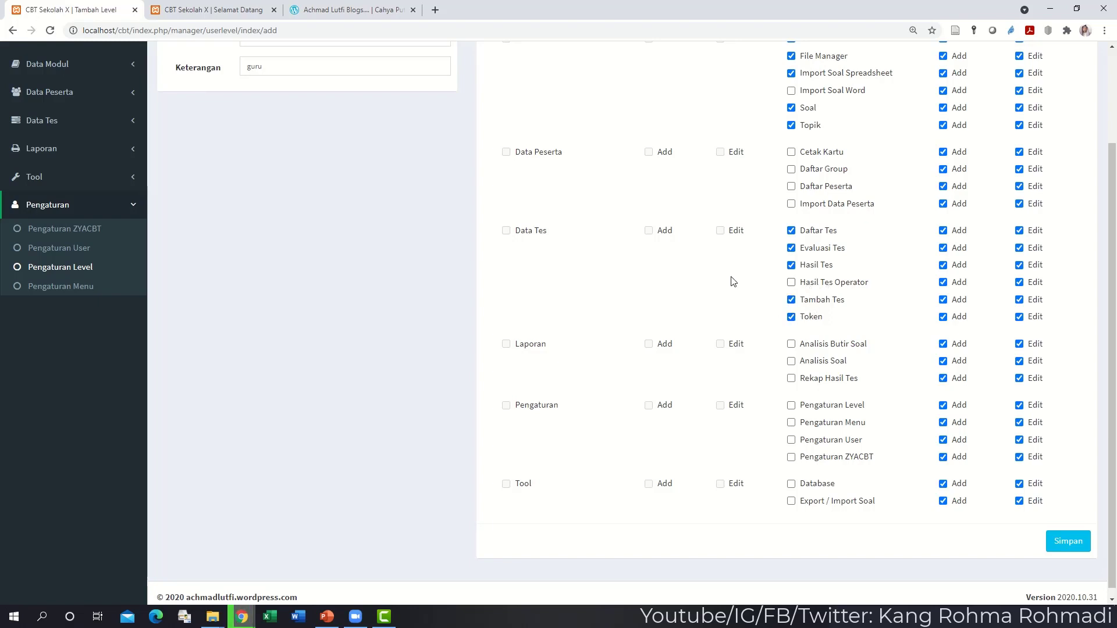
pyautogui.scroll(-1, 732, 279)
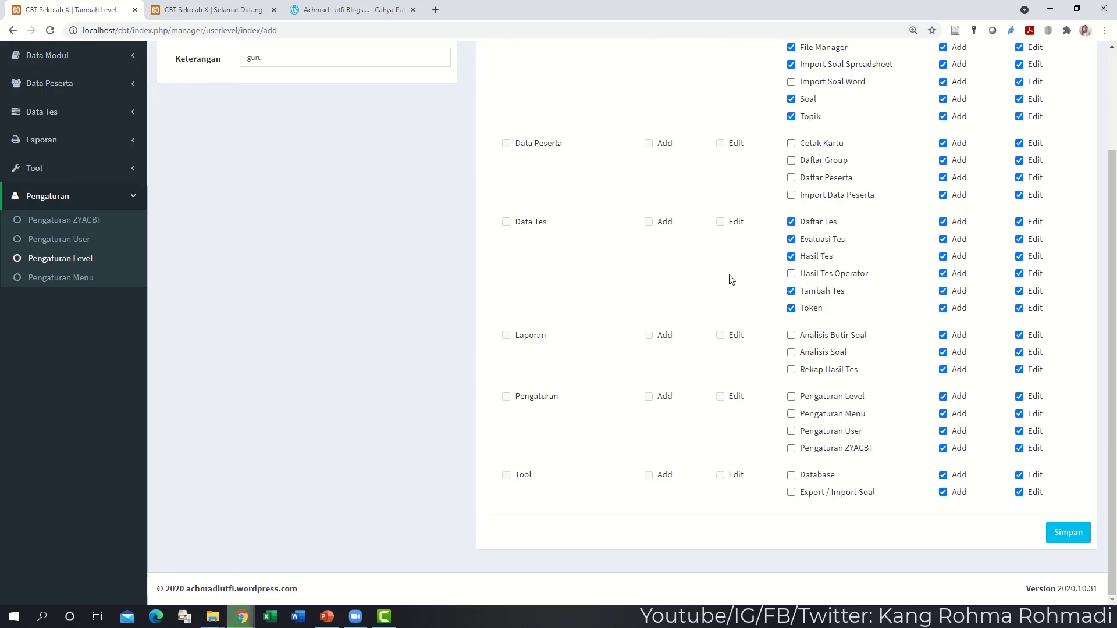
pyautogui.click(791, 335)
pyautogui.click(792, 352)
pyautogui.click(791, 370)
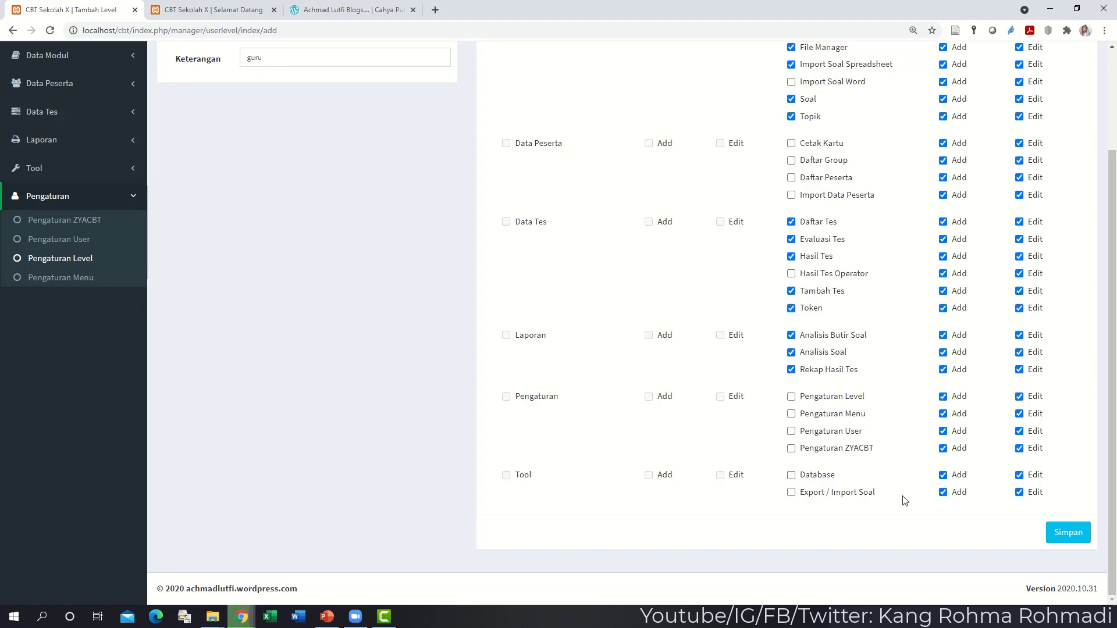
pyautogui.click(1075, 538)
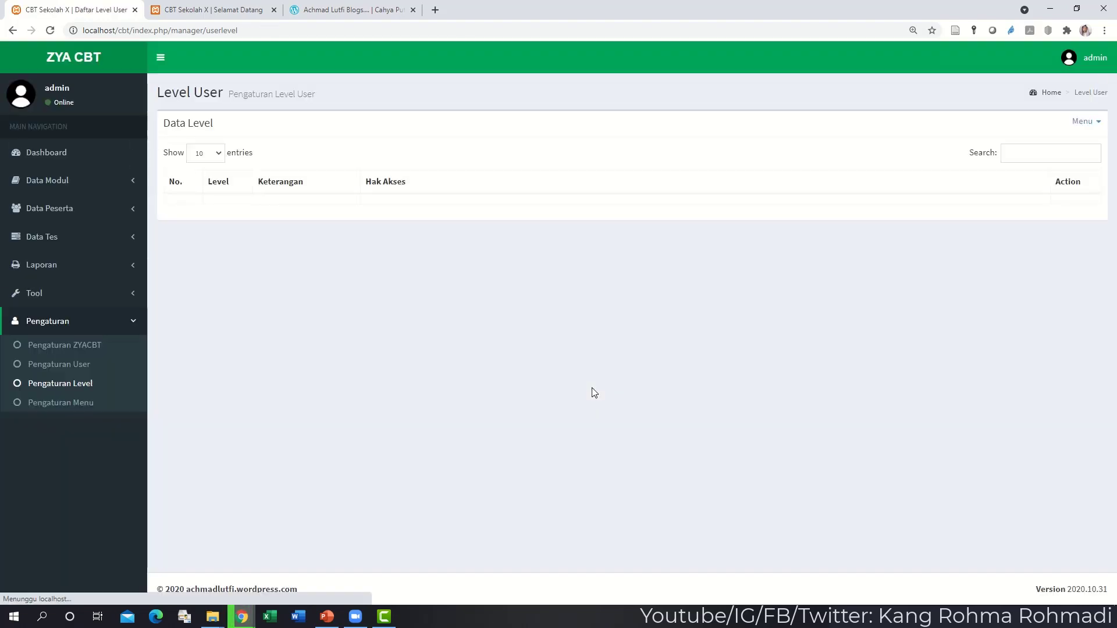
pyautogui.scroll(-5, 547, 398)
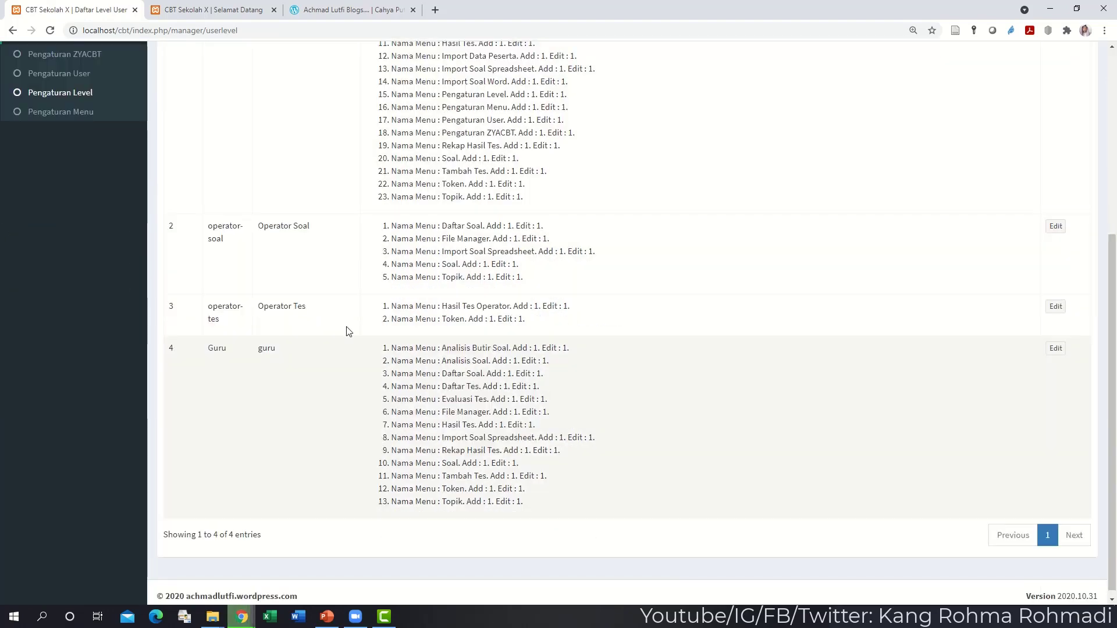
pyautogui.scroll(3, 343, 323)
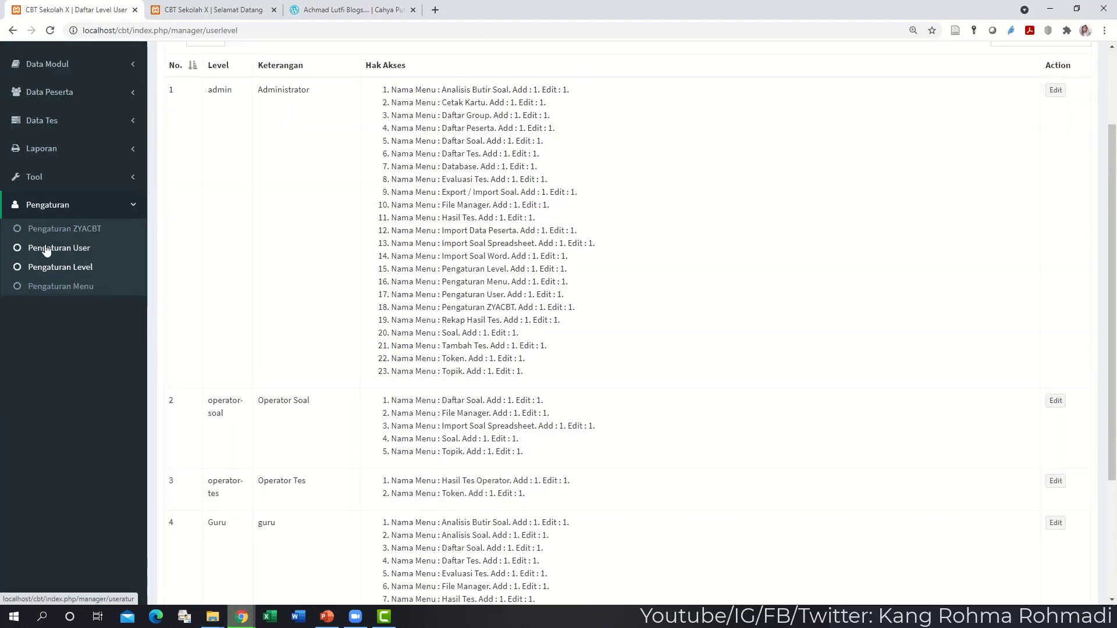
pyautogui.click(46, 249)
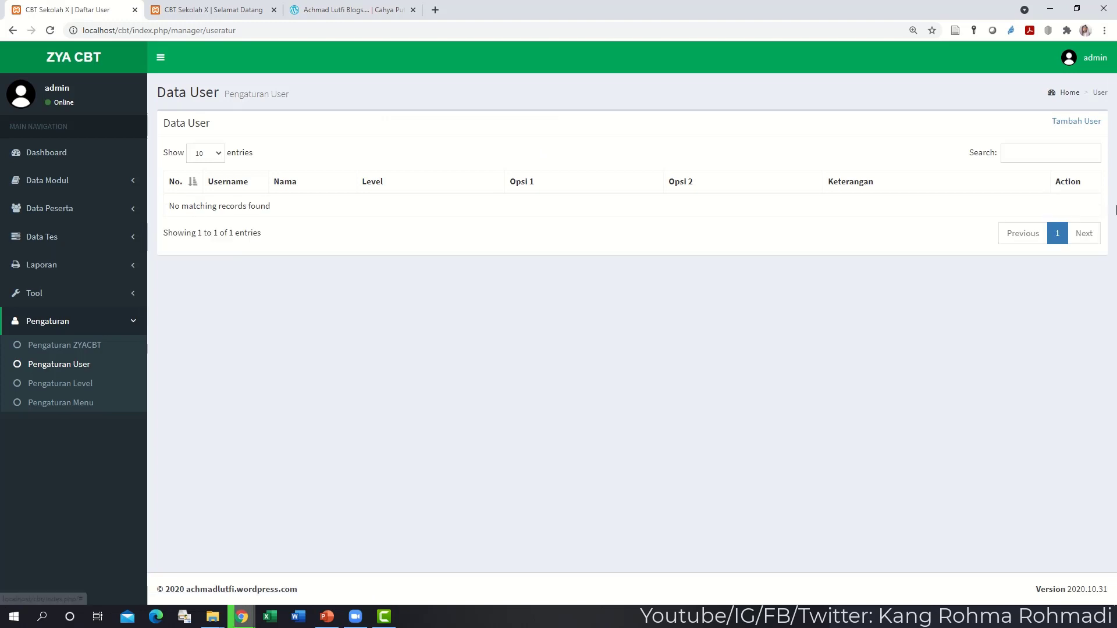
# - Start a new user with username 'guru', a password, and the Guru level
pyautogui.click(1077, 121)
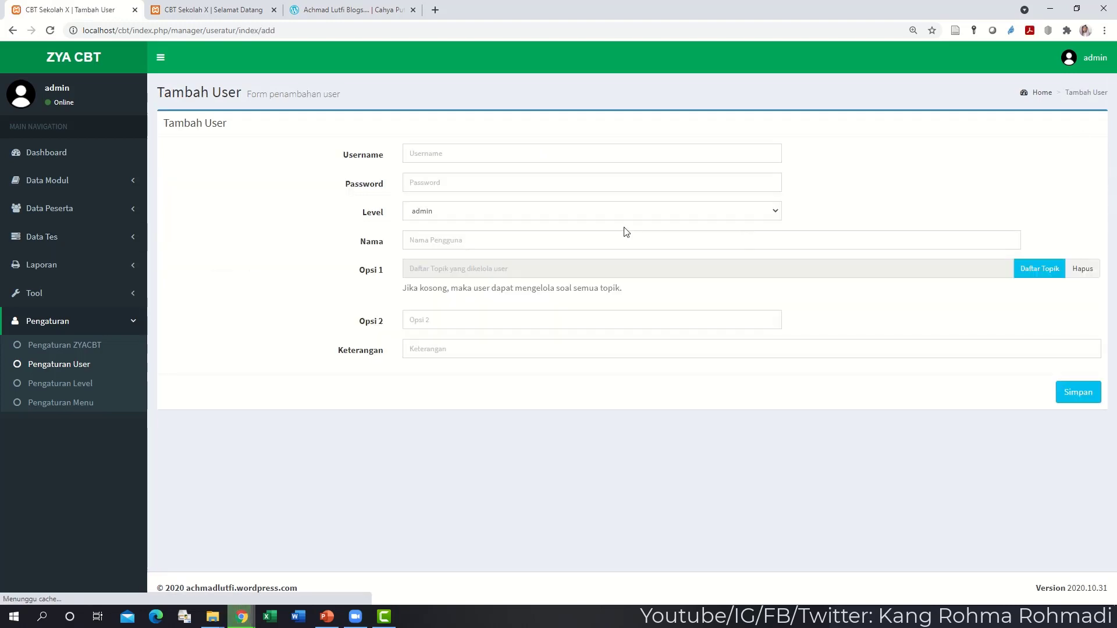
pyautogui.click(594, 158)
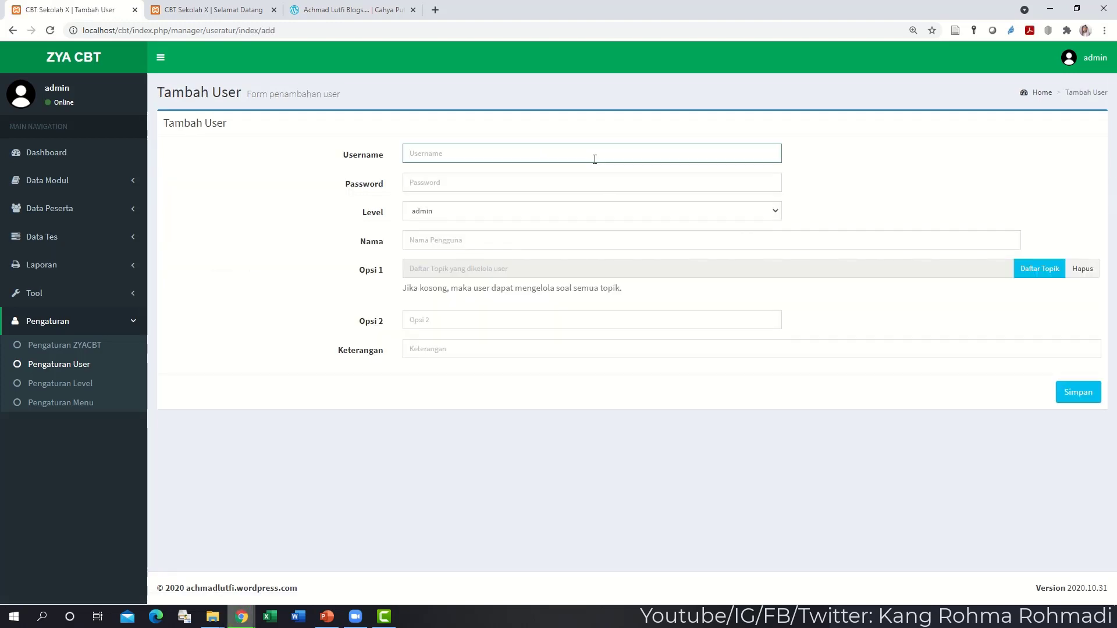
pyautogui.write('guru')
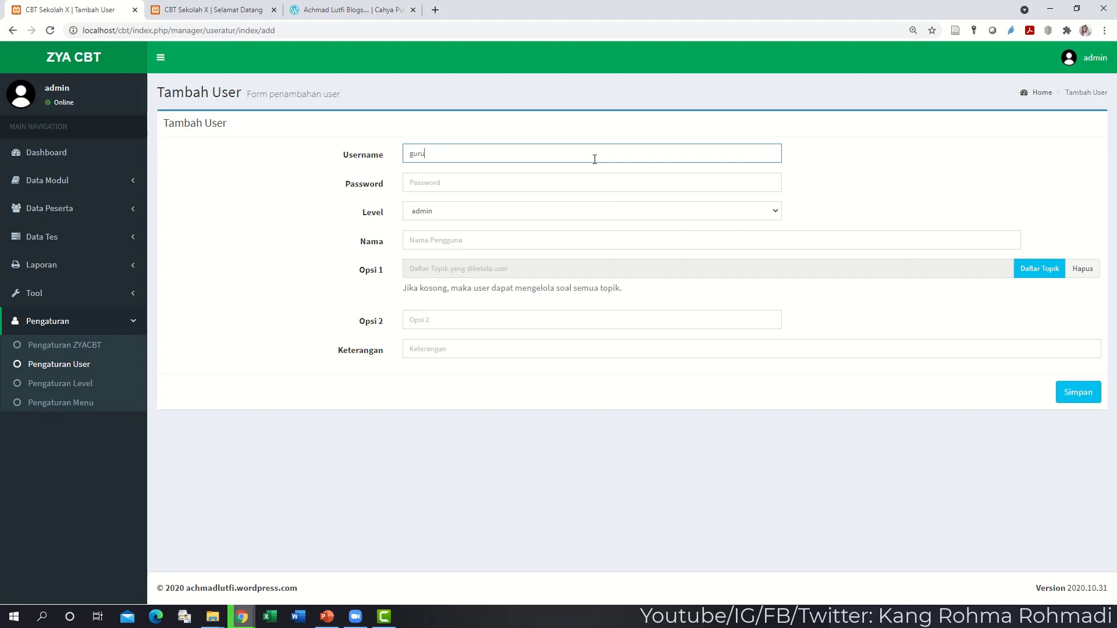
pyautogui.press('Tab')
pyautogui.hotkey('shift', 'Tab')
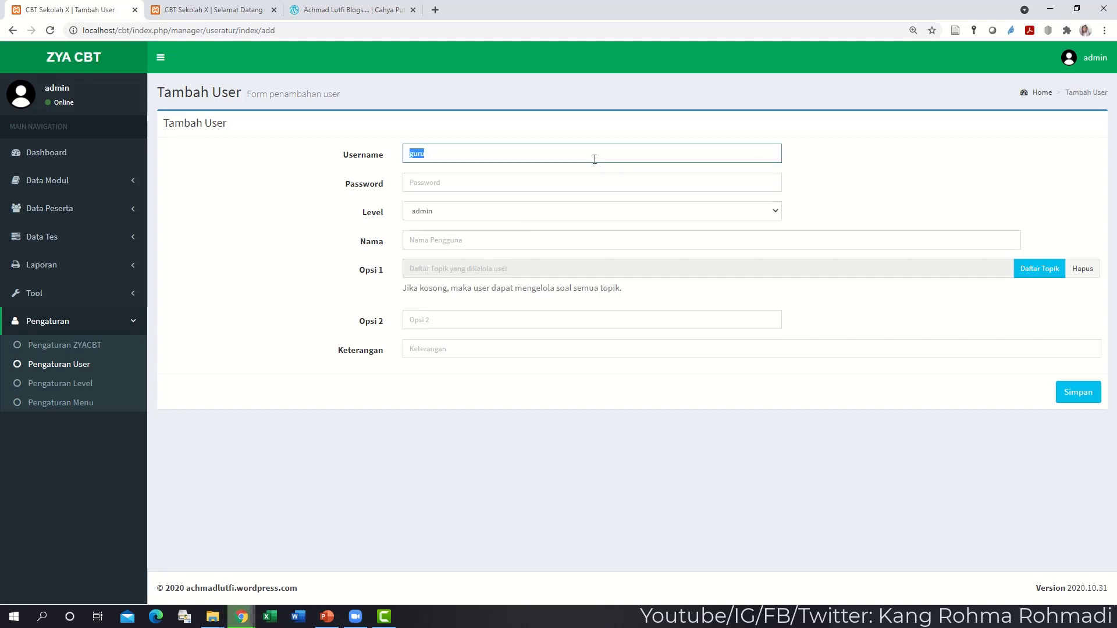
pyautogui.press('Tab')
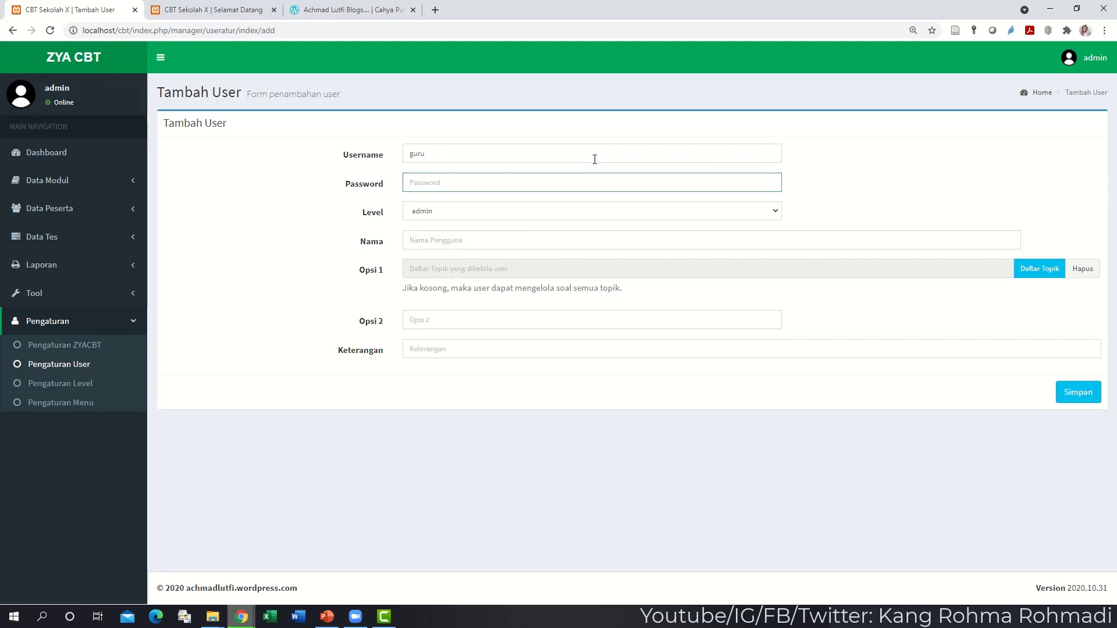
pyautogui.write('g')
pyautogui.press('Tab')
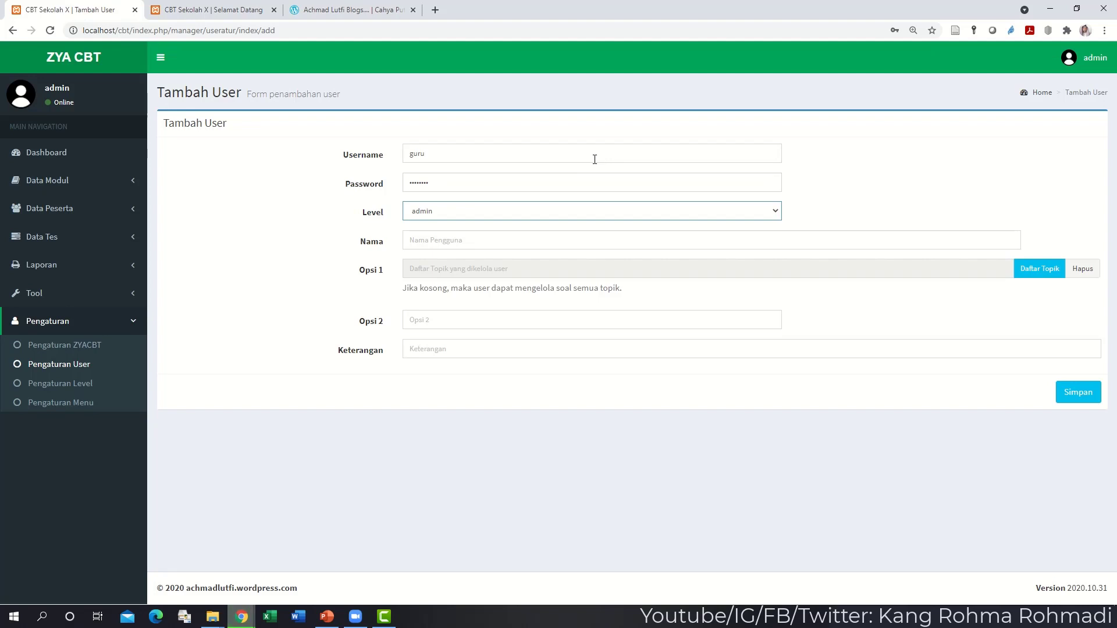
pyautogui.click(535, 212)
pyautogui.click(509, 239)
# - Enter the user's name and description 'guru Matematika', and save the user
pyautogui.click(504, 240)
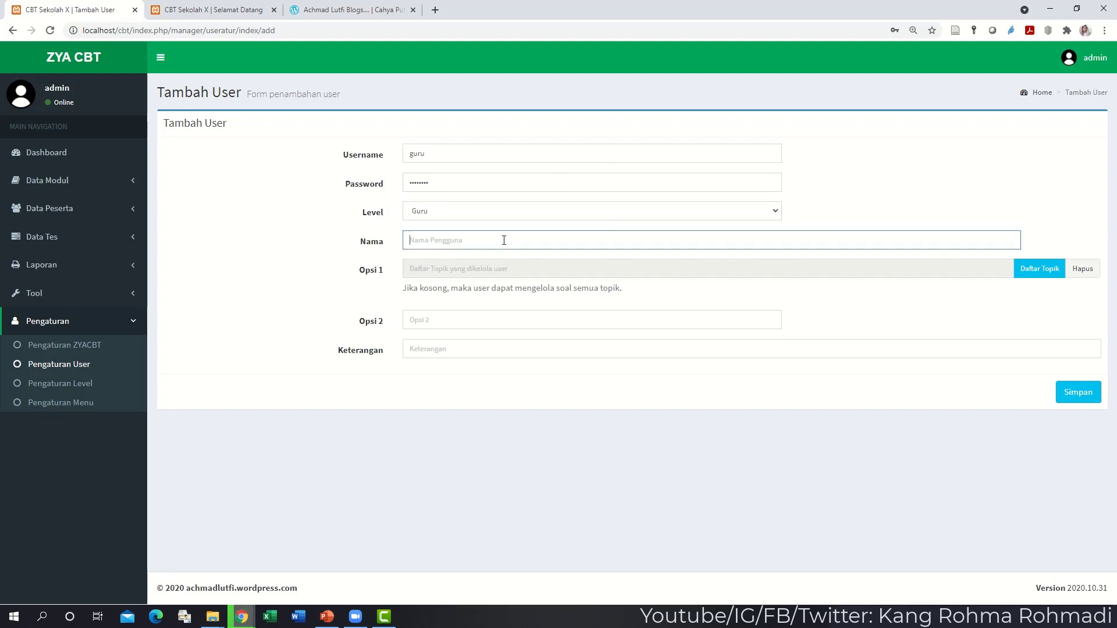
pyautogui.write('Pak Guru')
pyautogui.click(499, 348)
pyautogui.write('B')
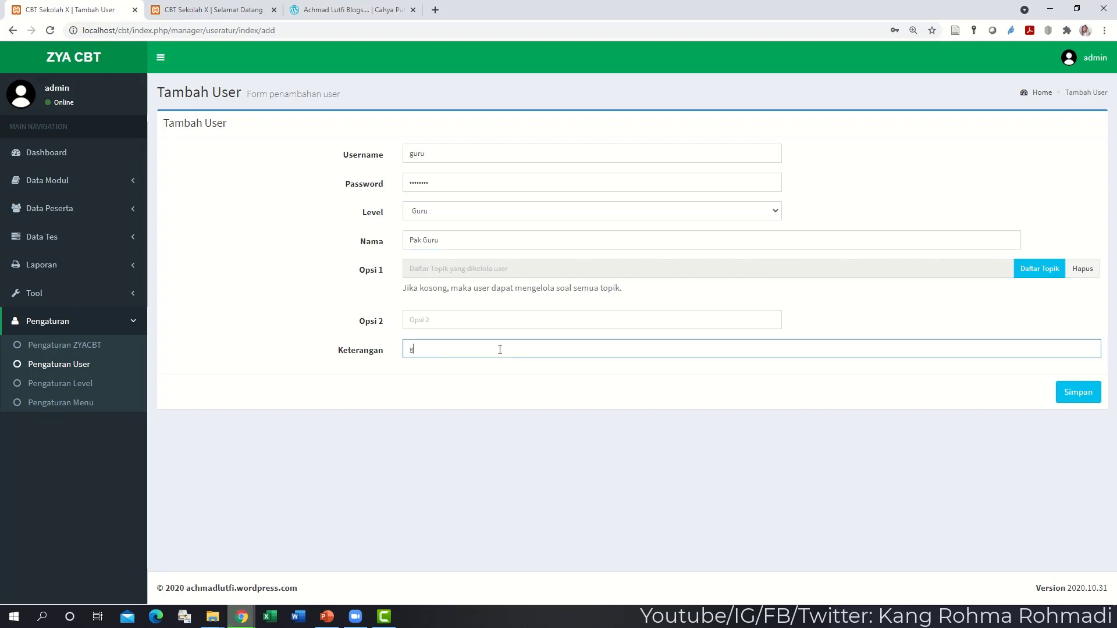
pyautogui.write('uru Matematika')
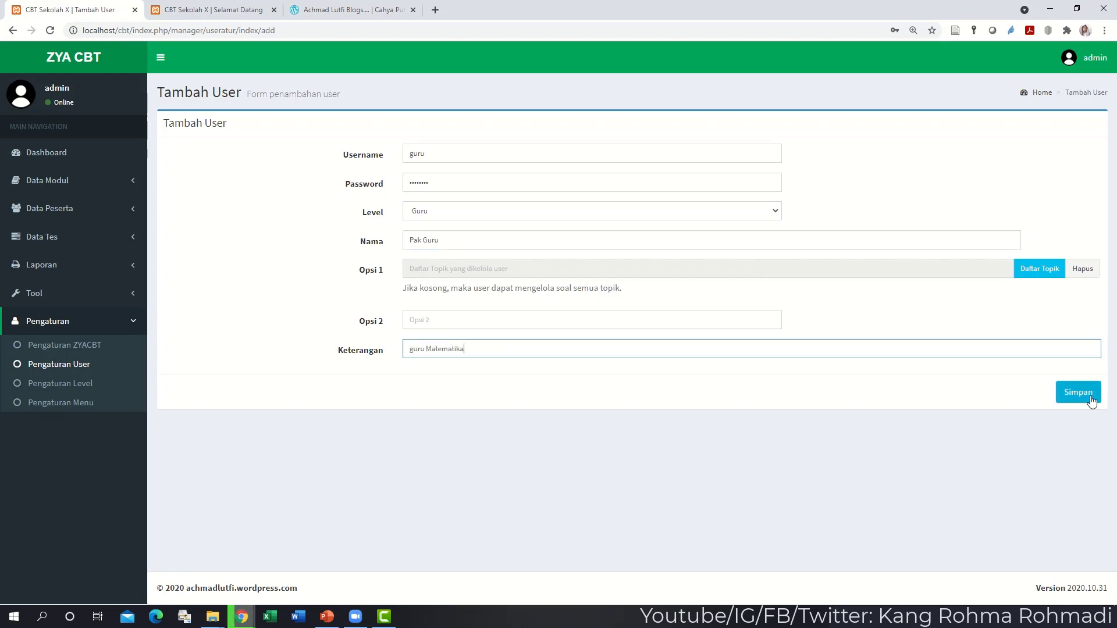
pyautogui.click(1088, 394)
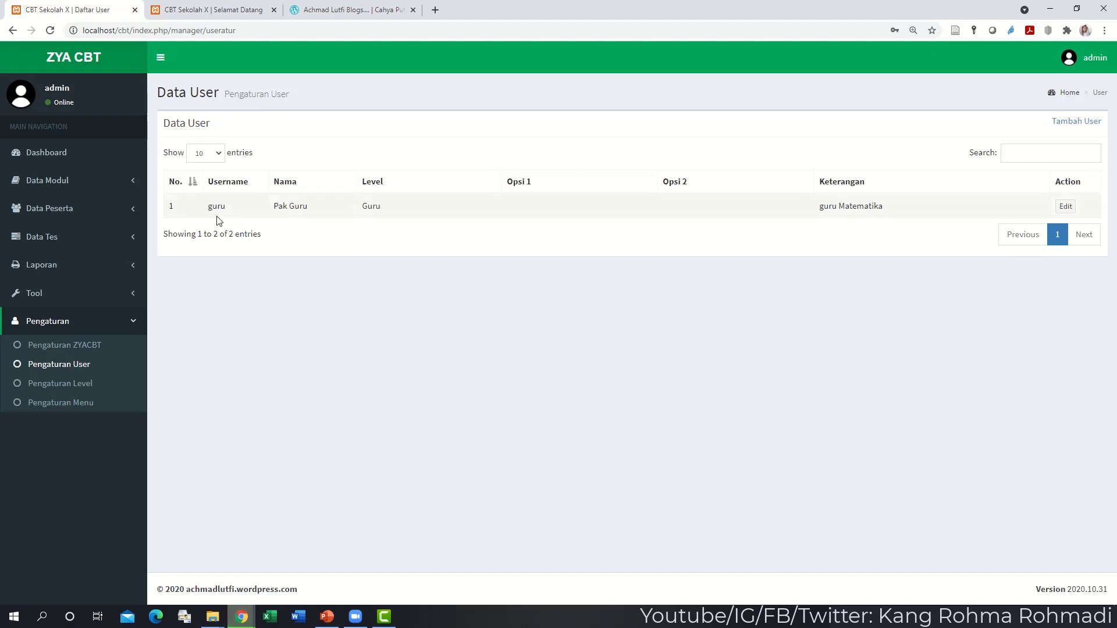
pyautogui.click(133, 219)
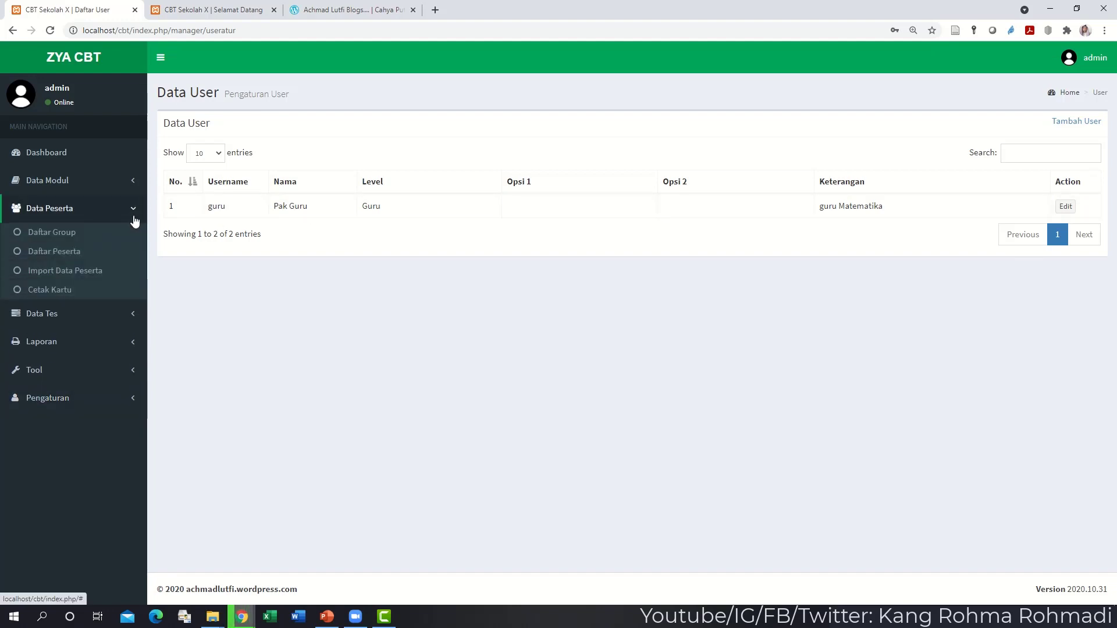
# - Add two participant groups, Kelas I and Kelas I B
pyautogui.click(92, 232)
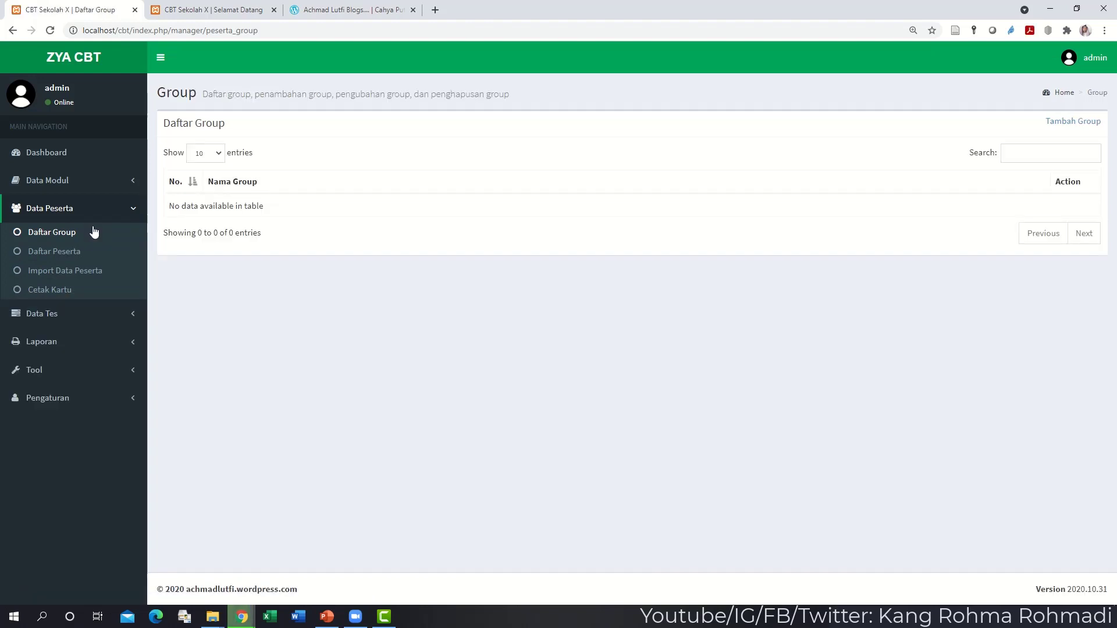
pyautogui.click(1051, 123)
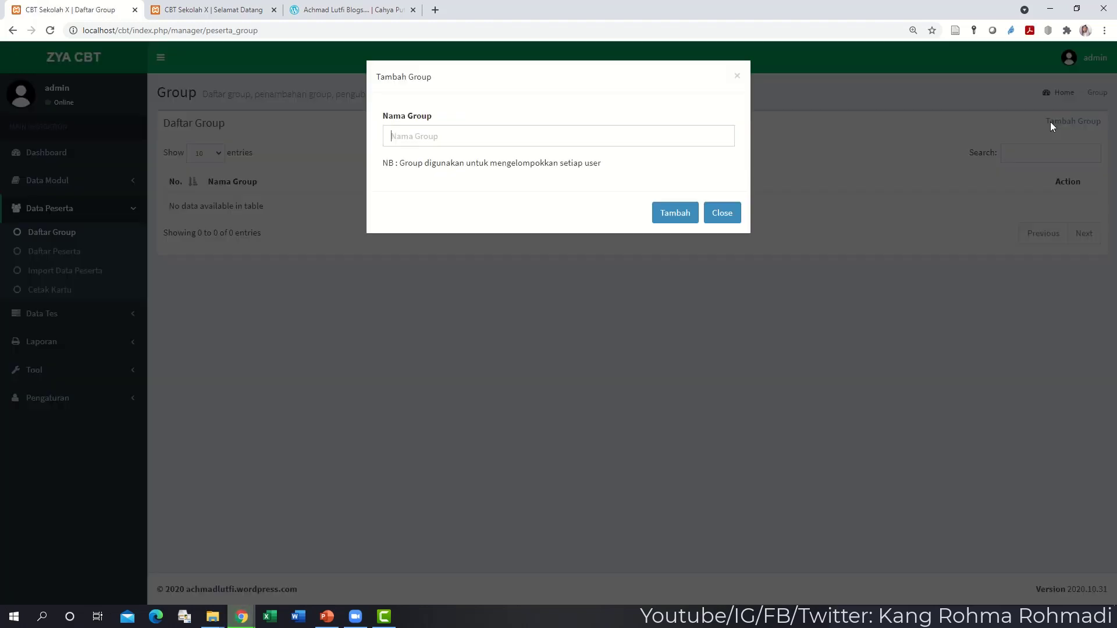
pyautogui.write('Ke')
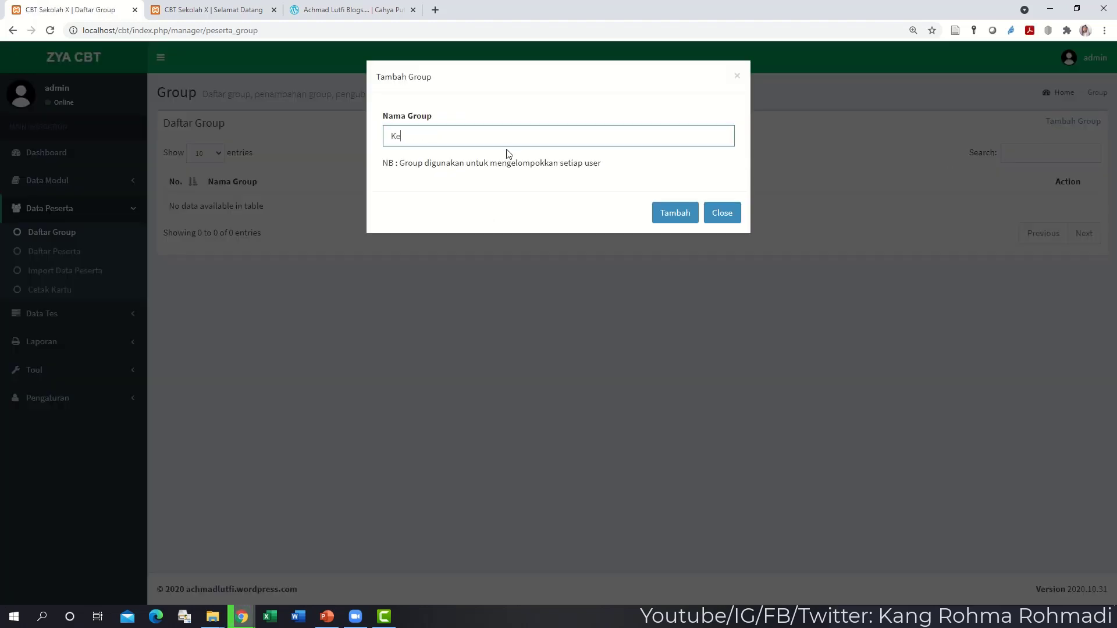
pyautogui.write('las X')
pyautogui.click(669, 213)
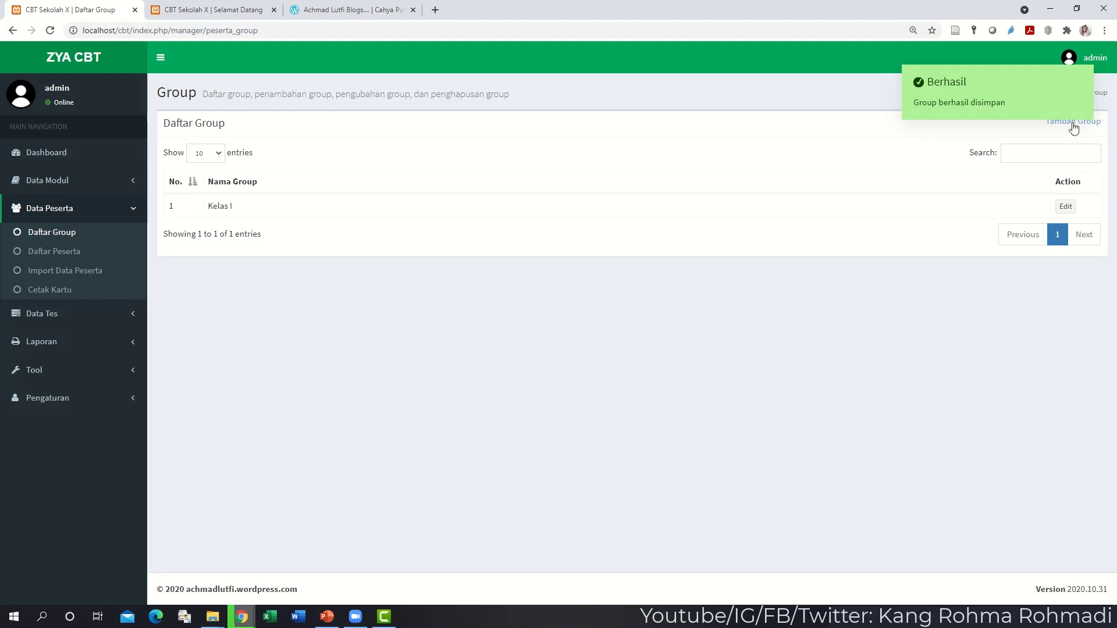
pyautogui.click(1072, 123)
pyautogui.write('Kelas')
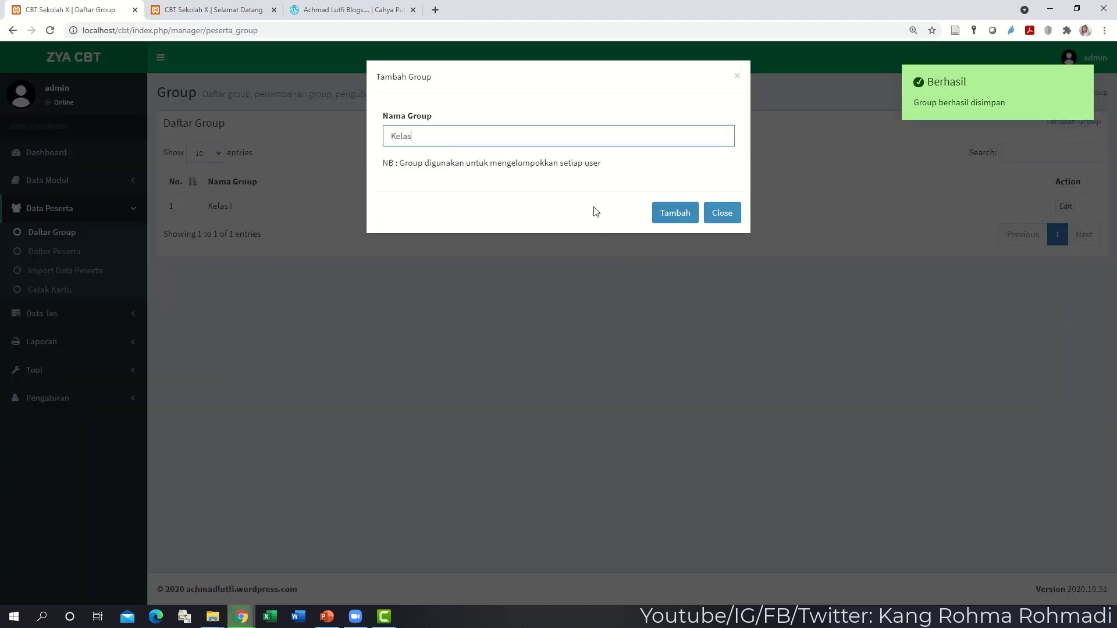
pyautogui.write(' I B')
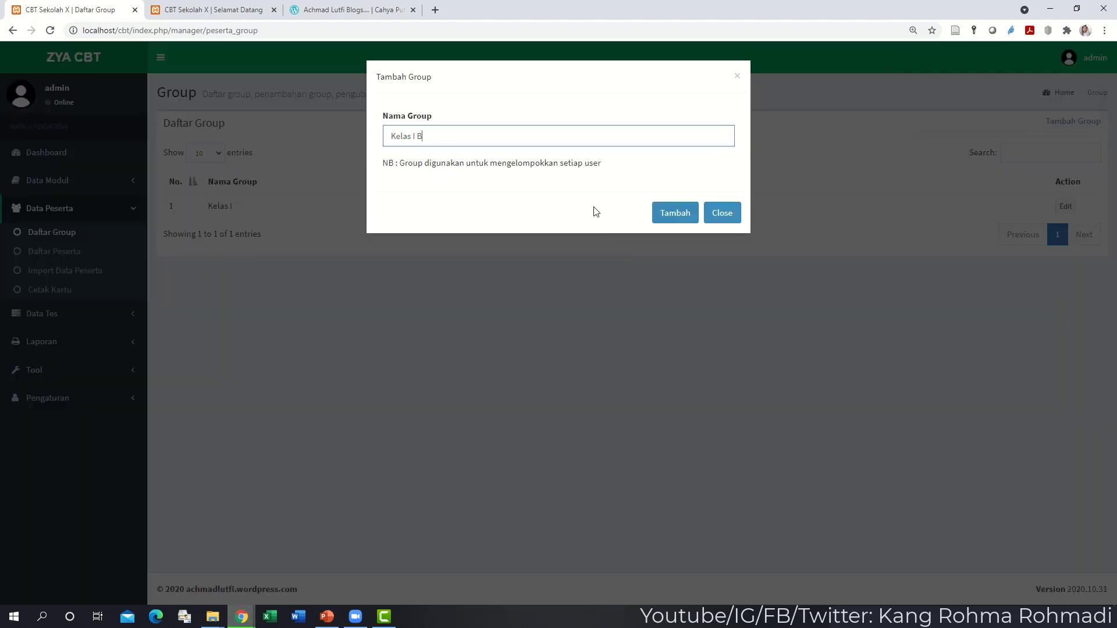
pyautogui.click(673, 213)
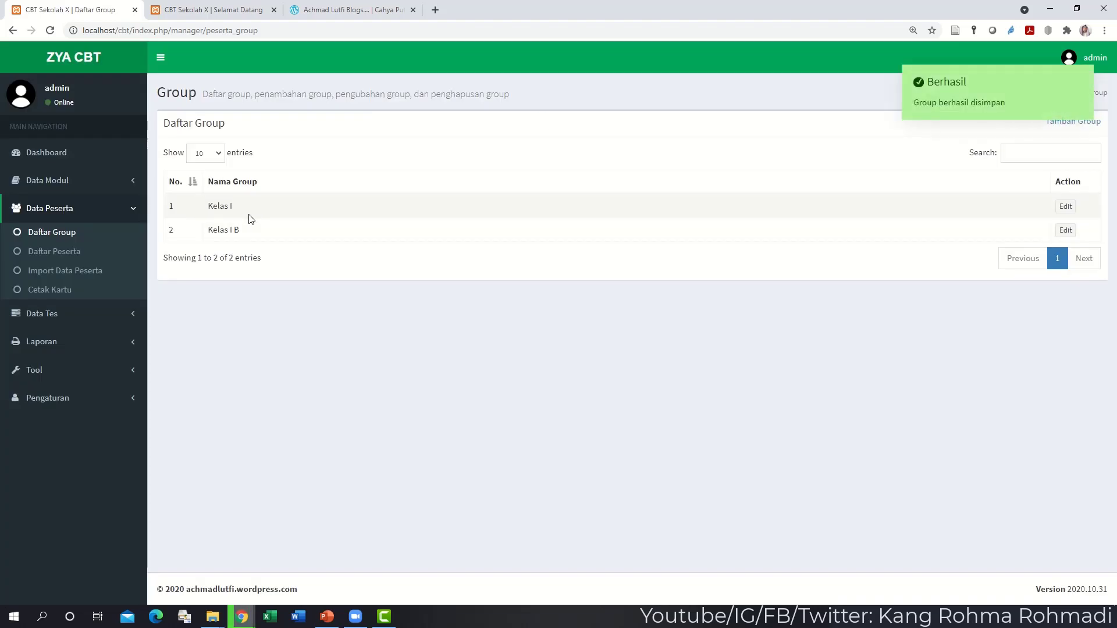
# - Rename the first group from Kelas I to Kelas I A
pyautogui.click(1065, 208)
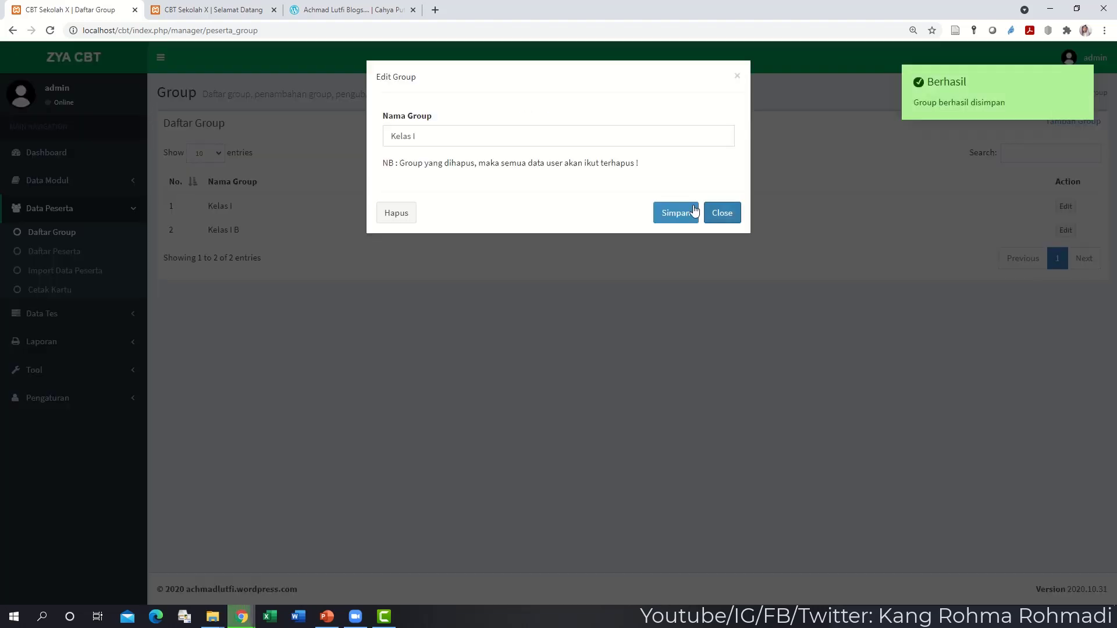
pyautogui.click(545, 142)
pyautogui.write('A')
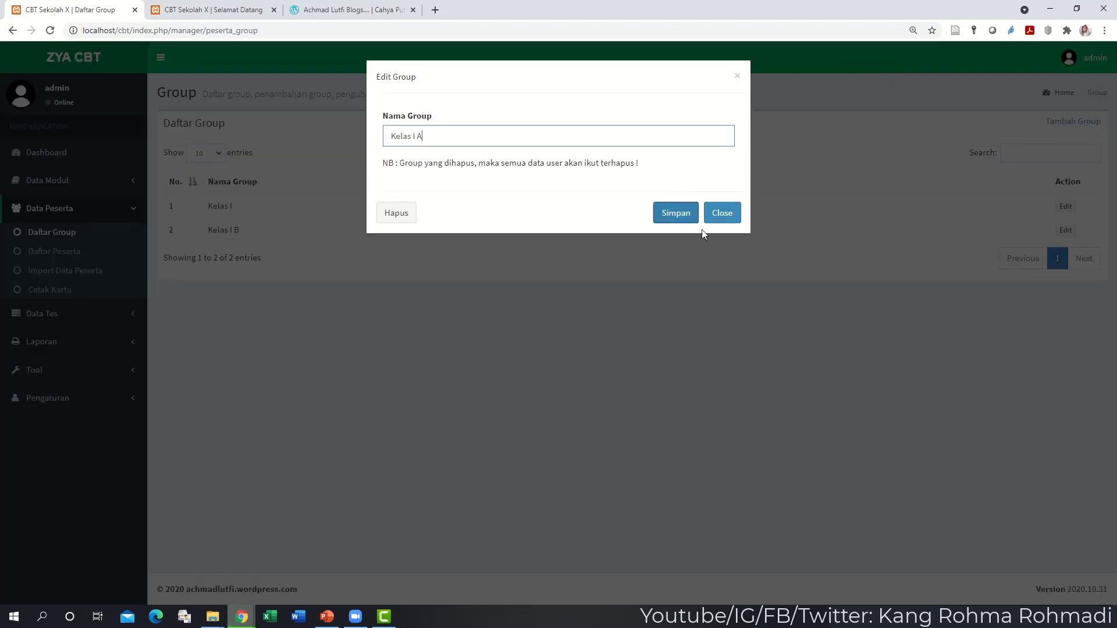
pyautogui.click(685, 220)
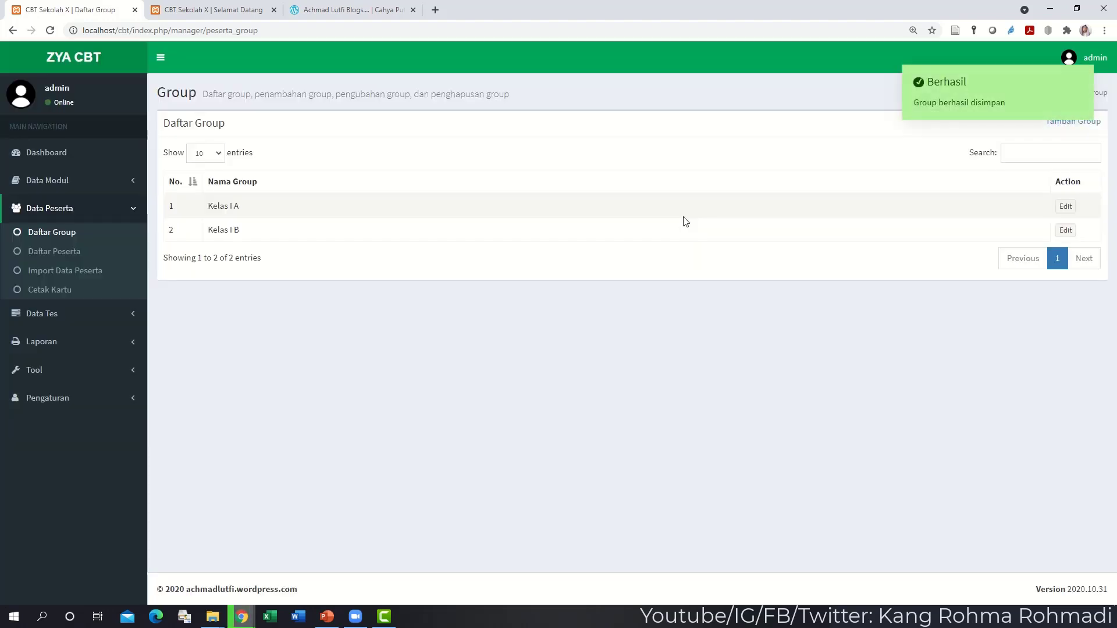
# - Show the participant list filtered to group Kelas I A
pyautogui.click(75, 254)
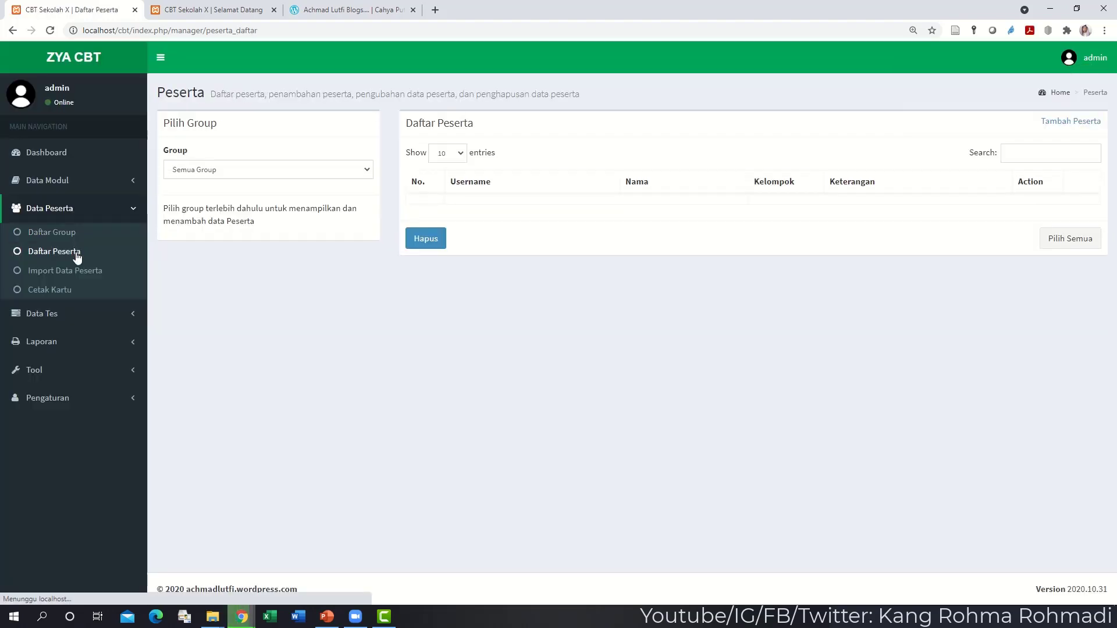
pyautogui.click(276, 170)
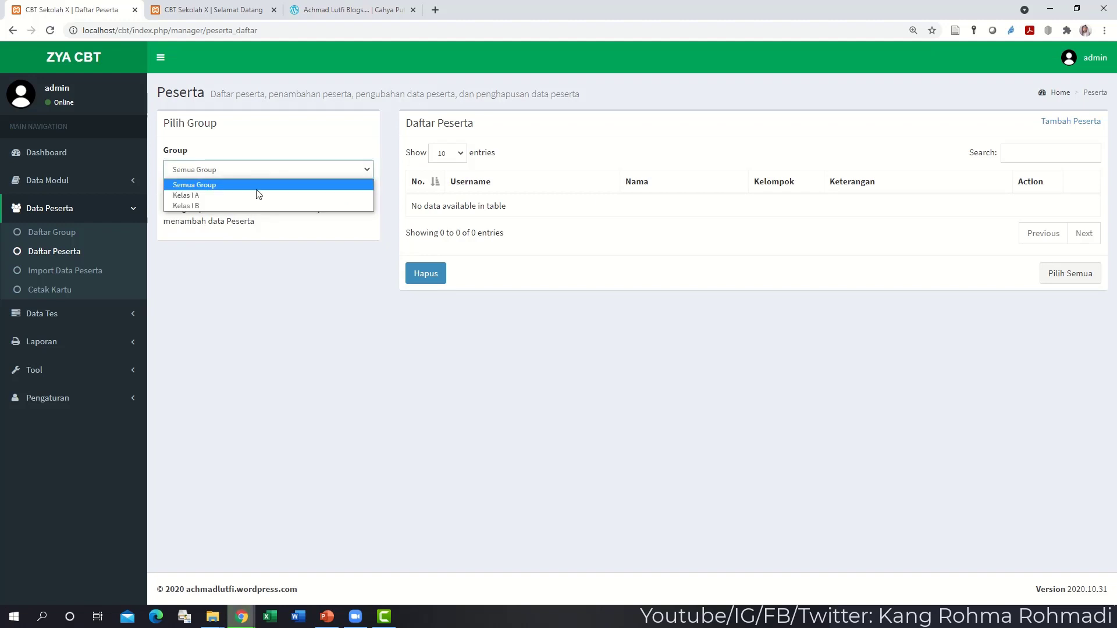
pyautogui.click(257, 196)
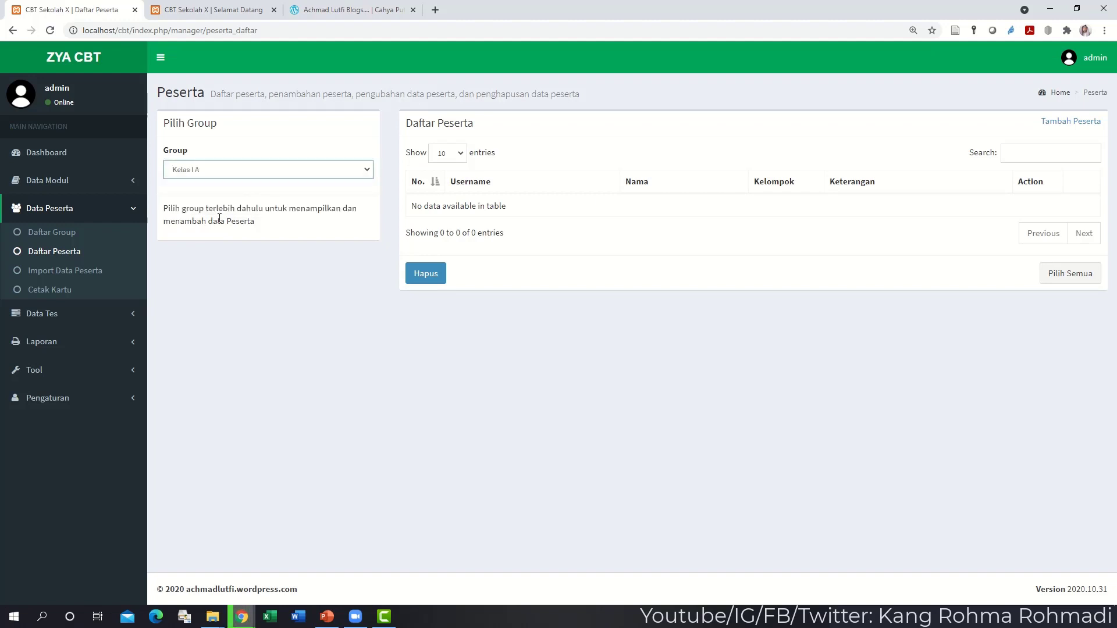
# - Download the import template form-data-siswa (2).xls from Import Data Peserta to Downloads
pyautogui.click(93, 272)
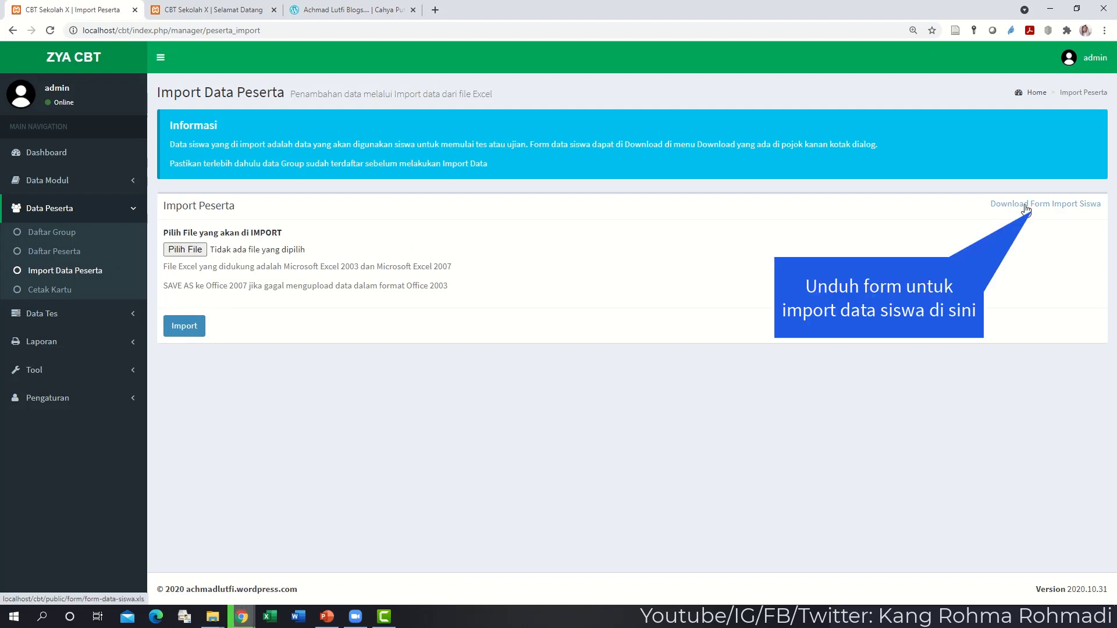
pyautogui.click(1026, 204)
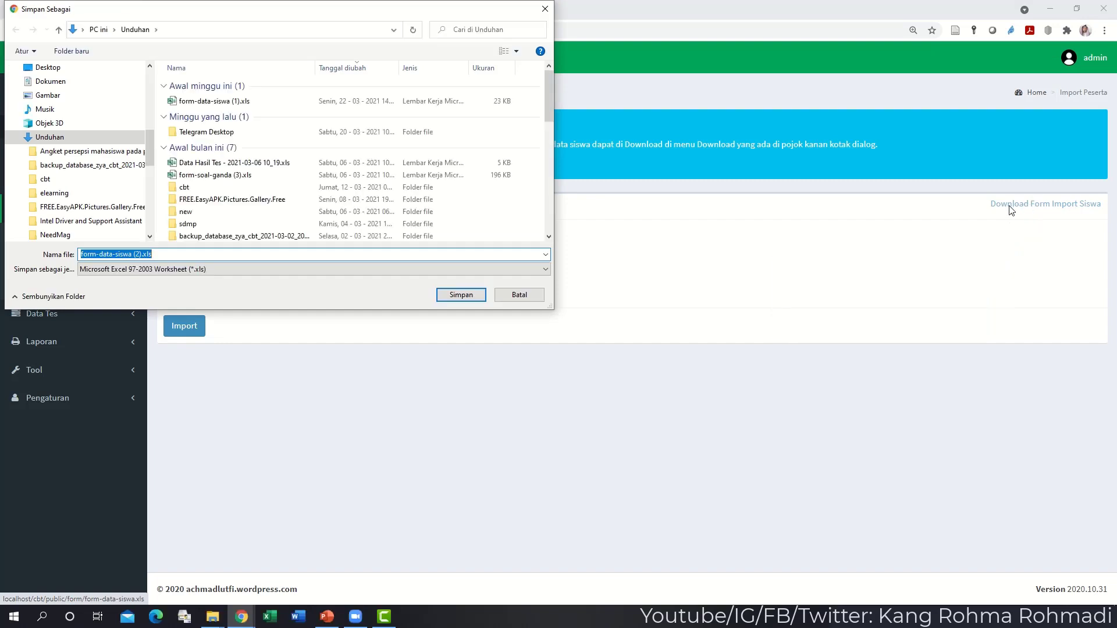
pyautogui.click(457, 295)
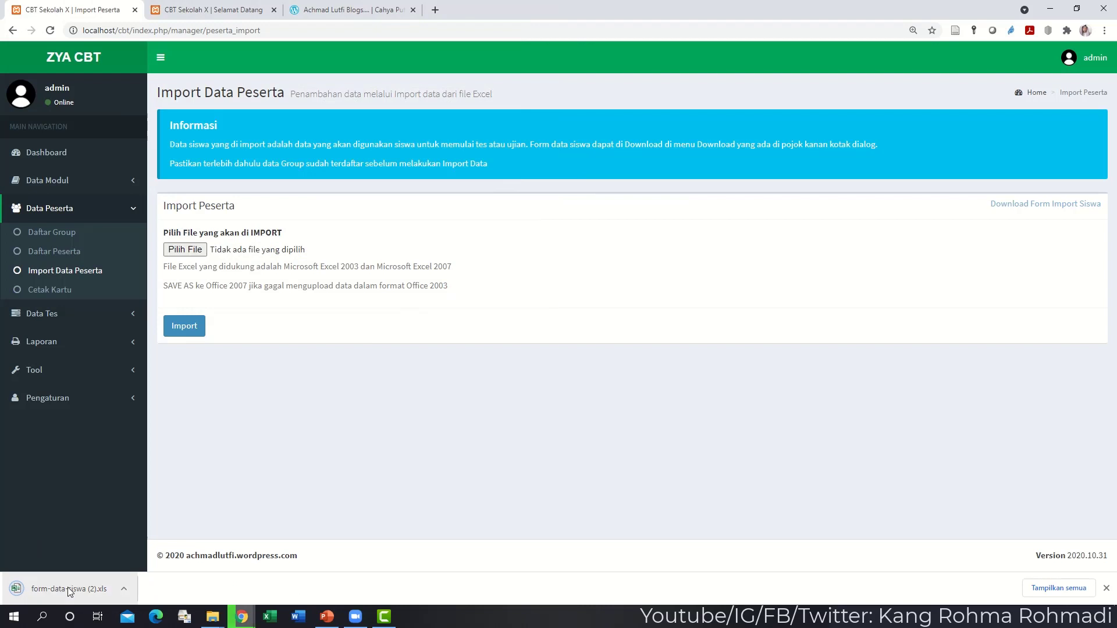
# - Open the downloaded student import form in Excel, maximized, and clear the sample row 2
pyautogui.click(68, 588)
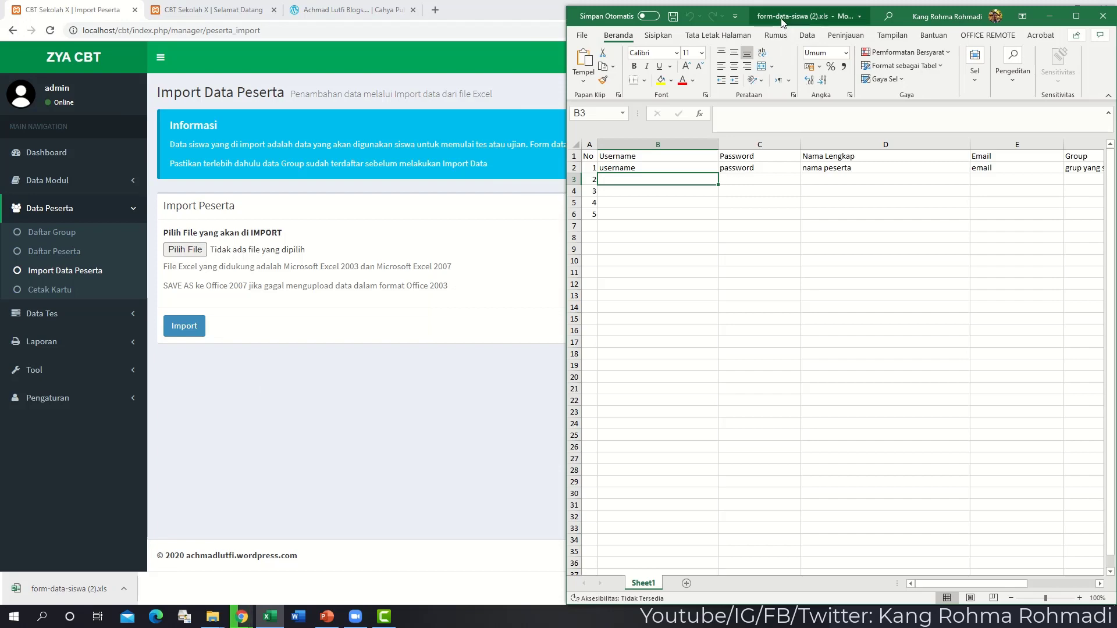
pyautogui.doubleClick(783, 18)
pyautogui.moveTo(135, 161); pyautogui.dragTo(640, 164)
pyautogui.press('Delete')
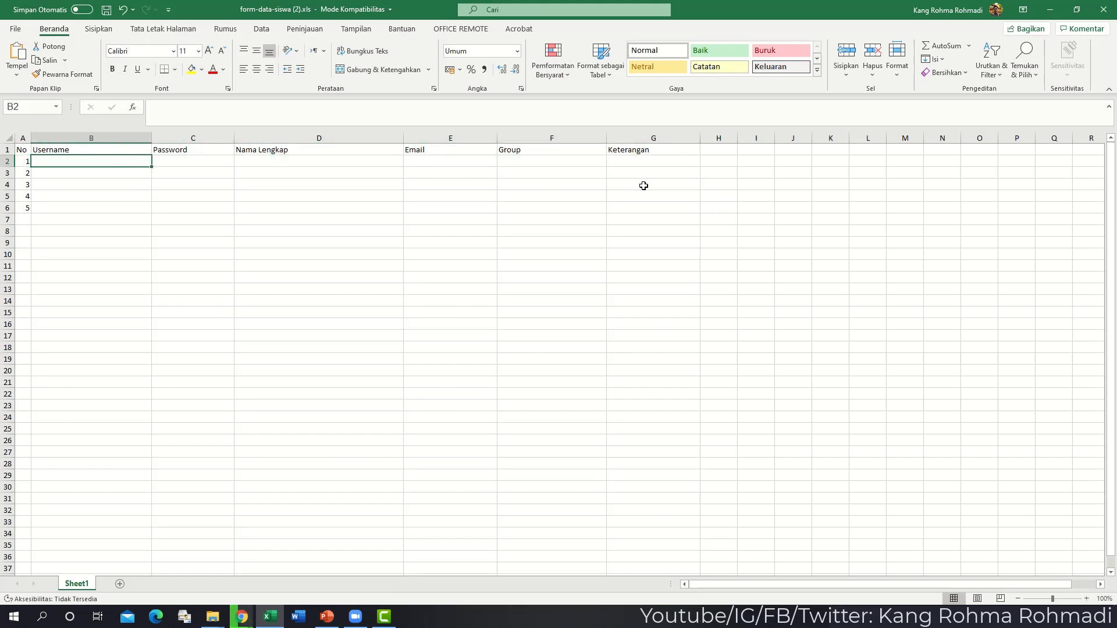
# - Enter the first participant's username, password, full name and group Kelas I A
pyautogui.write('fulan')
pyautogui.press('Tab')
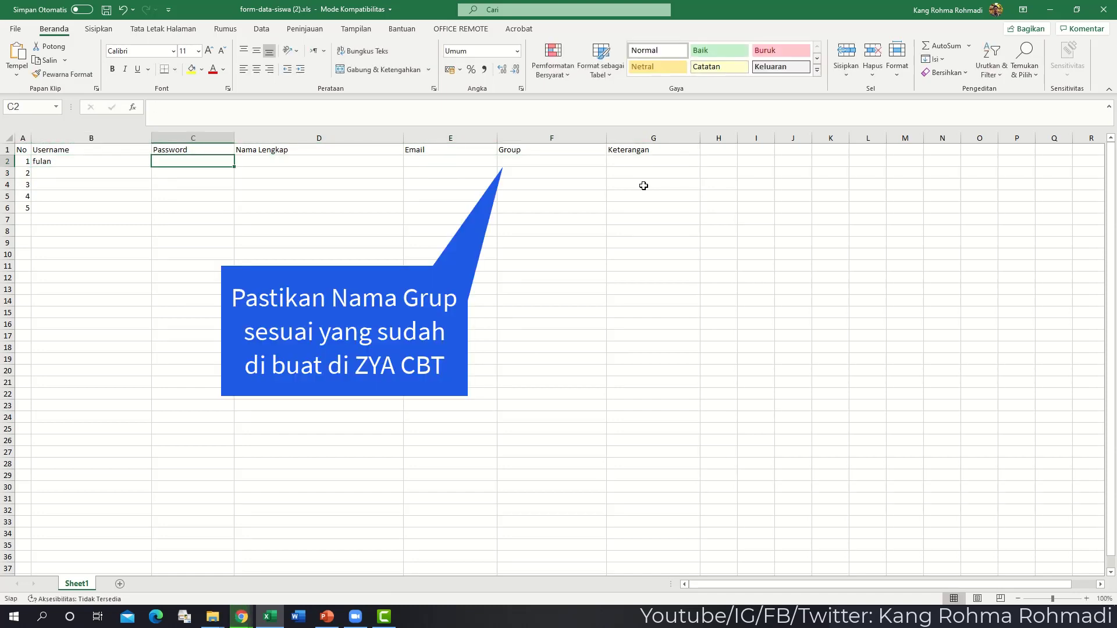
pyautogui.write('fulan')
pyautogui.press('Tab')
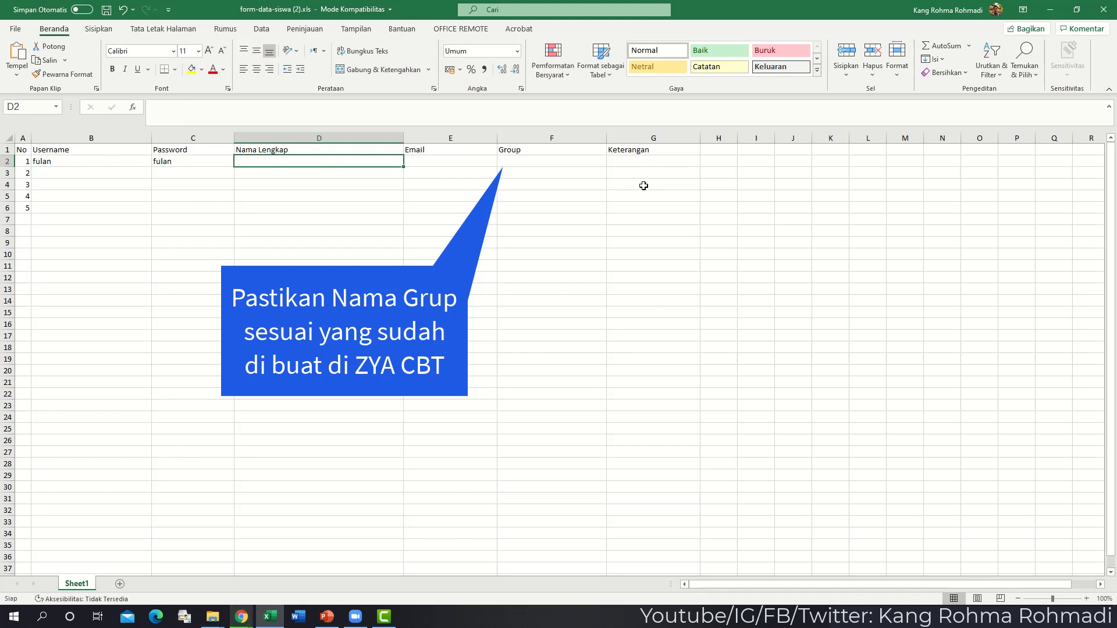
pyautogui.write('Fulaniyh')
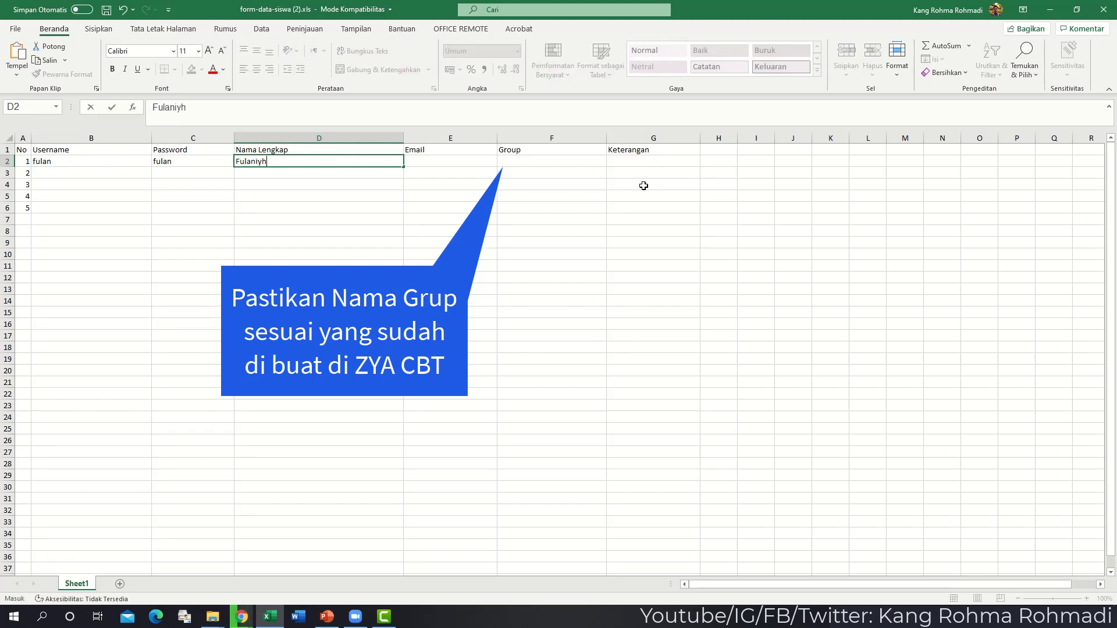
pyautogui.press('Tab')
pyautogui.press('Tab')
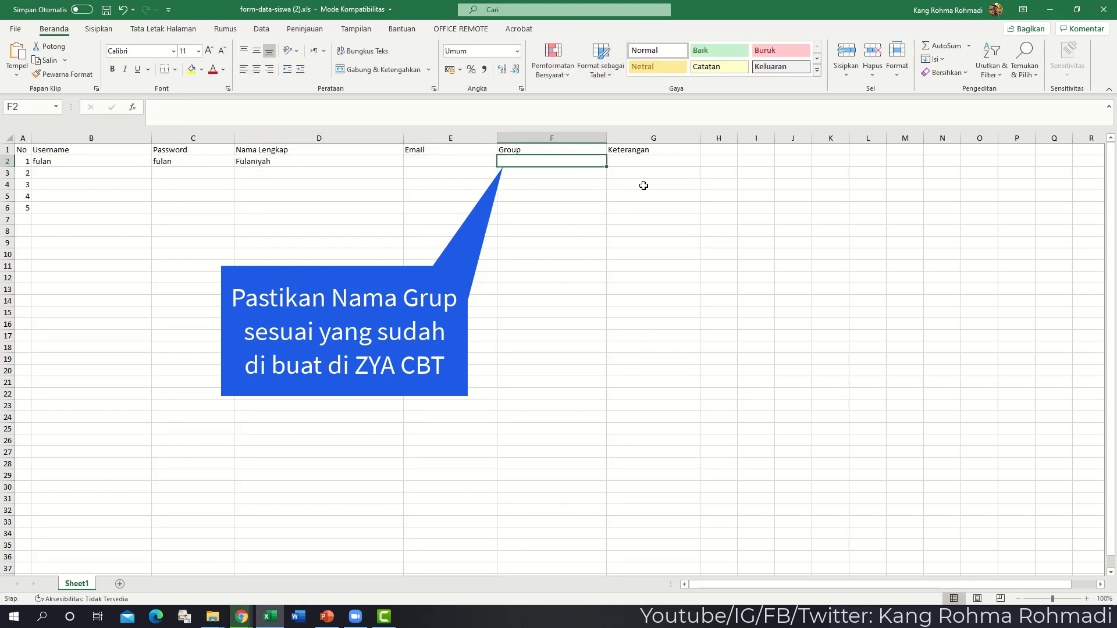
pyautogui.write('Kelas I A')
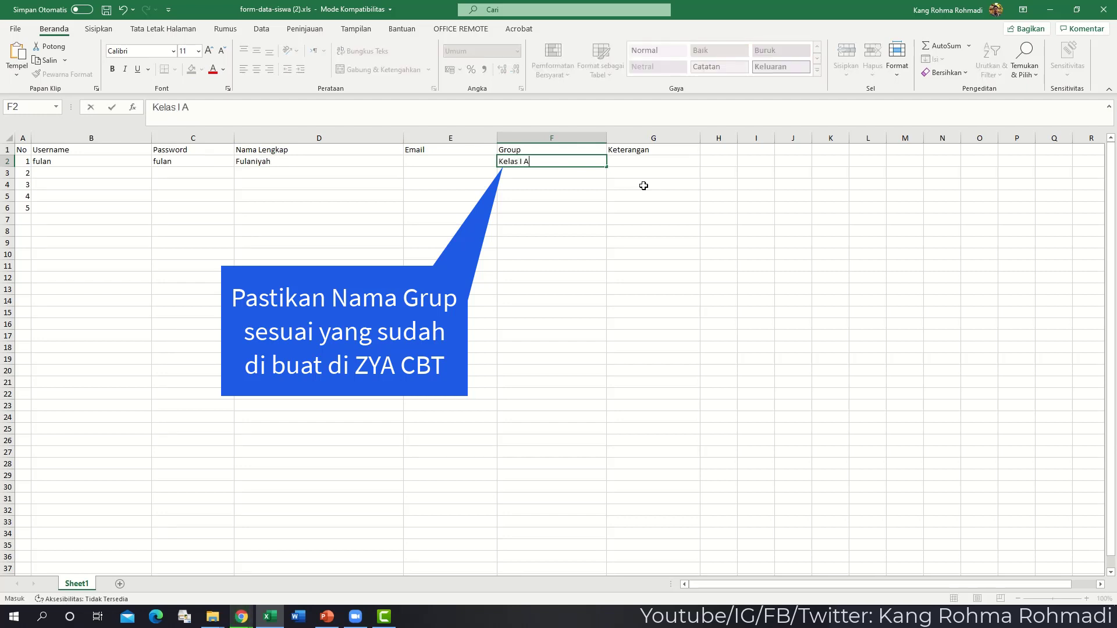
pyautogui.press('Return')
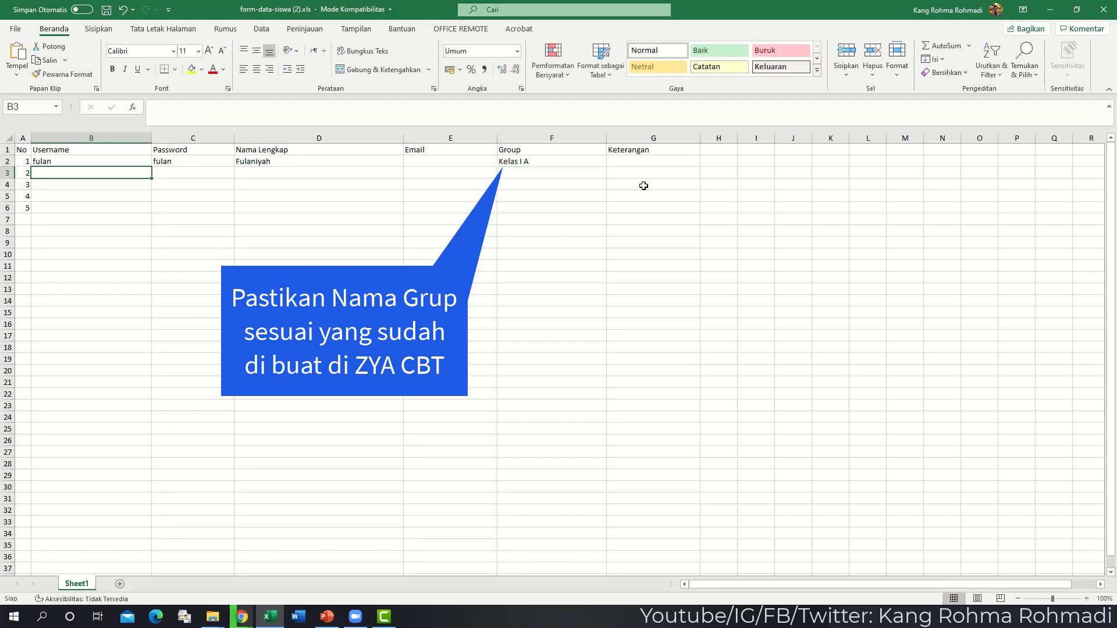
# - Enter the second participant's username and password, correcting both to all-lowercase
pyautogui.write('k')
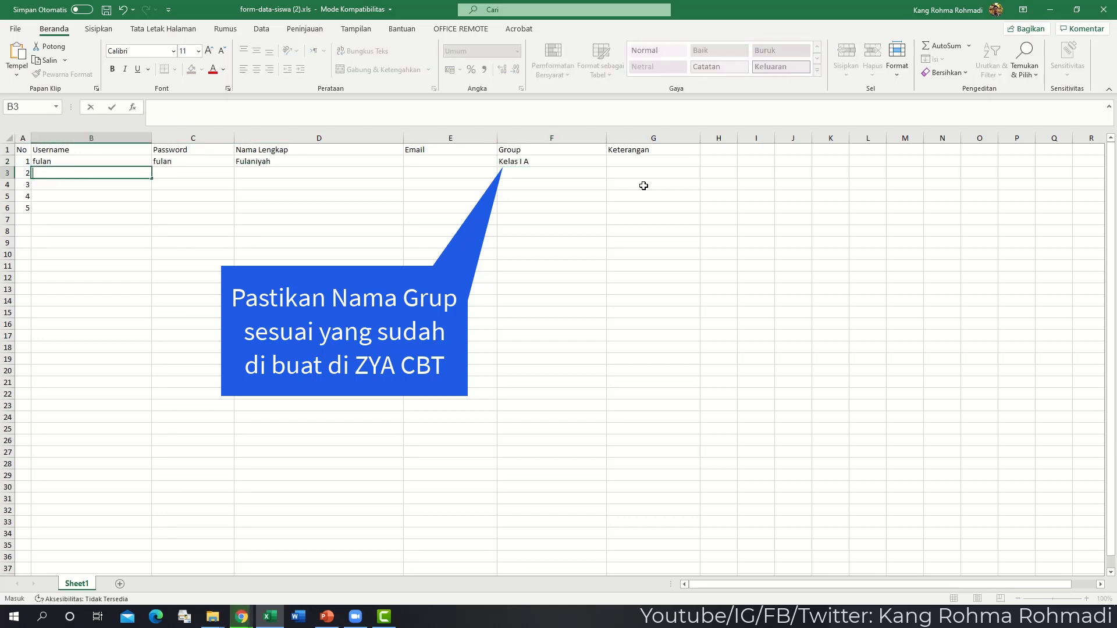
pyautogui.write('Joko')
pyautogui.press('Tab')
pyautogui.write('jok')
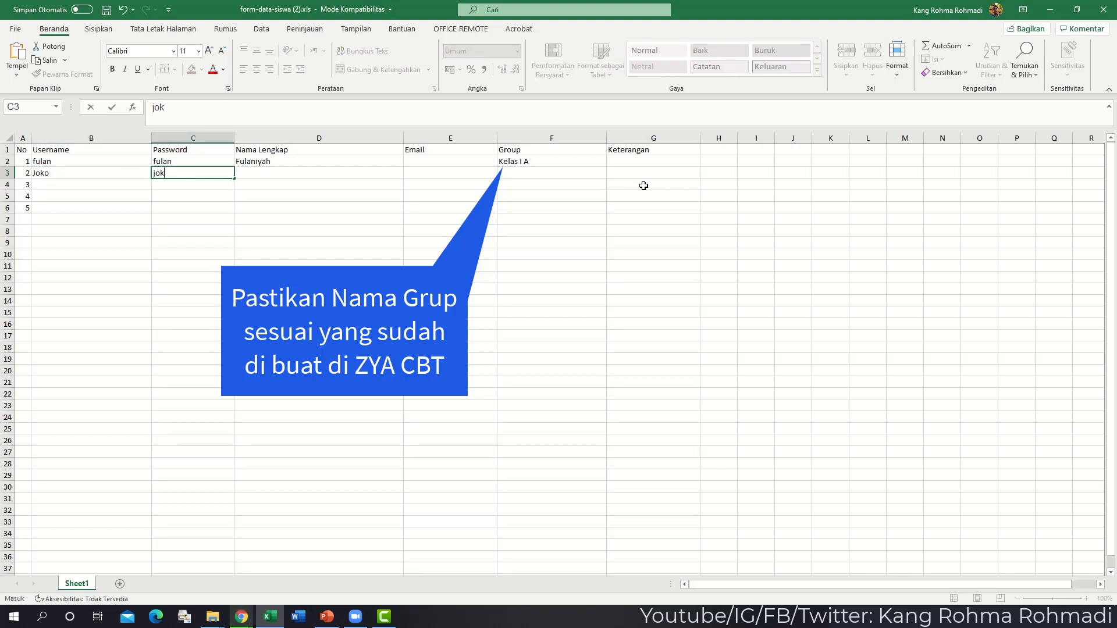
pyautogui.hotkey('shift', 'Tab')
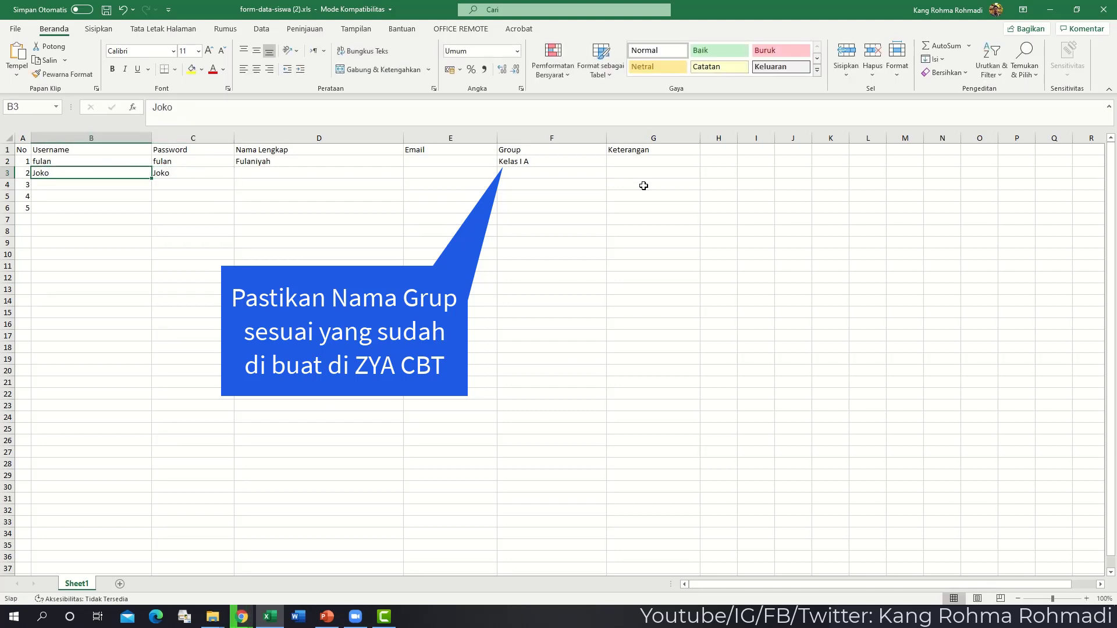
pyautogui.write('jo')
pyautogui.press('Tab')
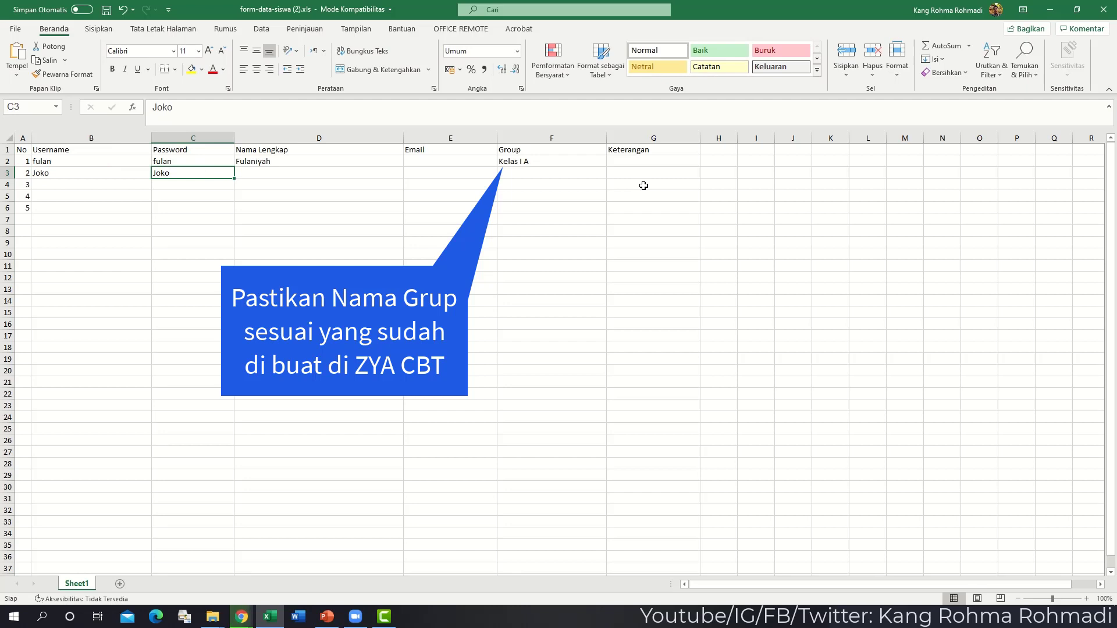
pyautogui.hotkey('shift', 'Tab')
pyautogui.press('F2')
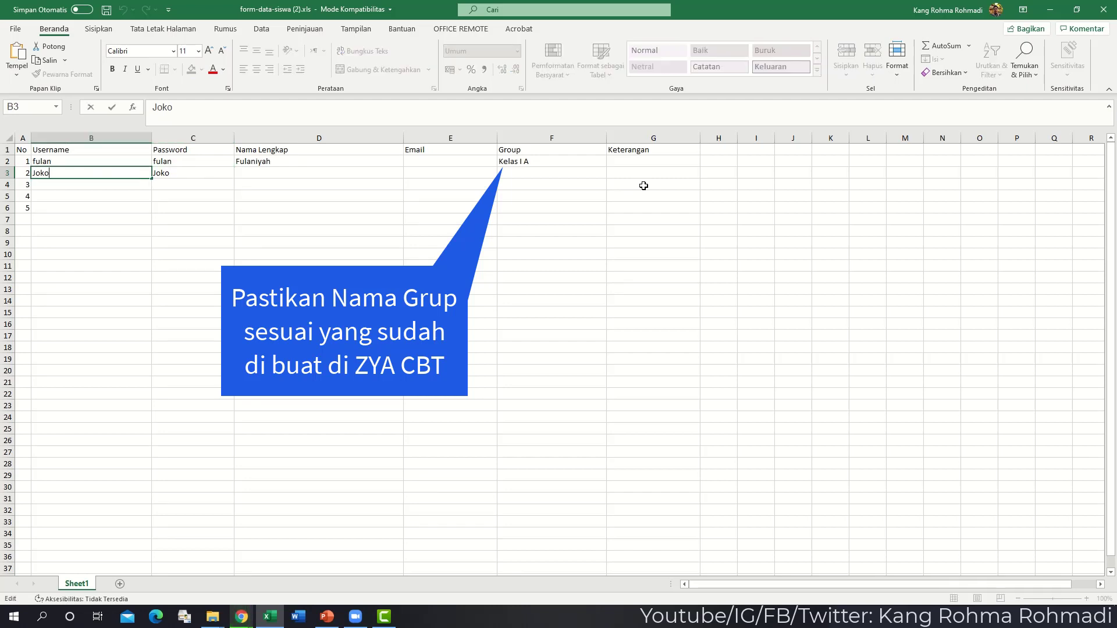
pyautogui.press('Delete')
pyautogui.write('j')
pyautogui.press('Tab')
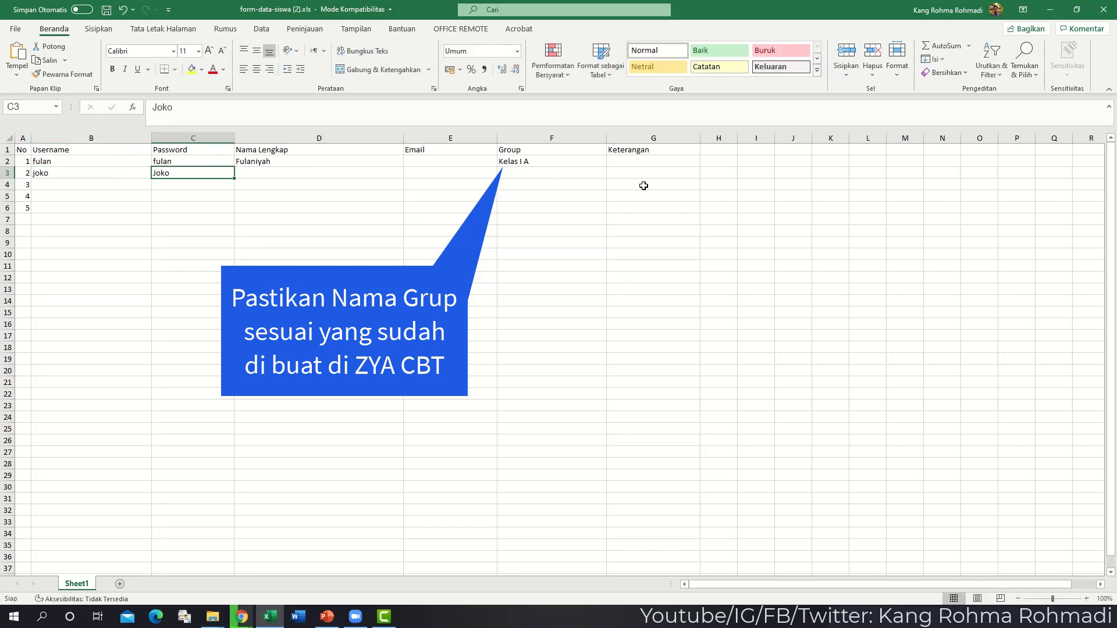
pyautogui.press('F2')
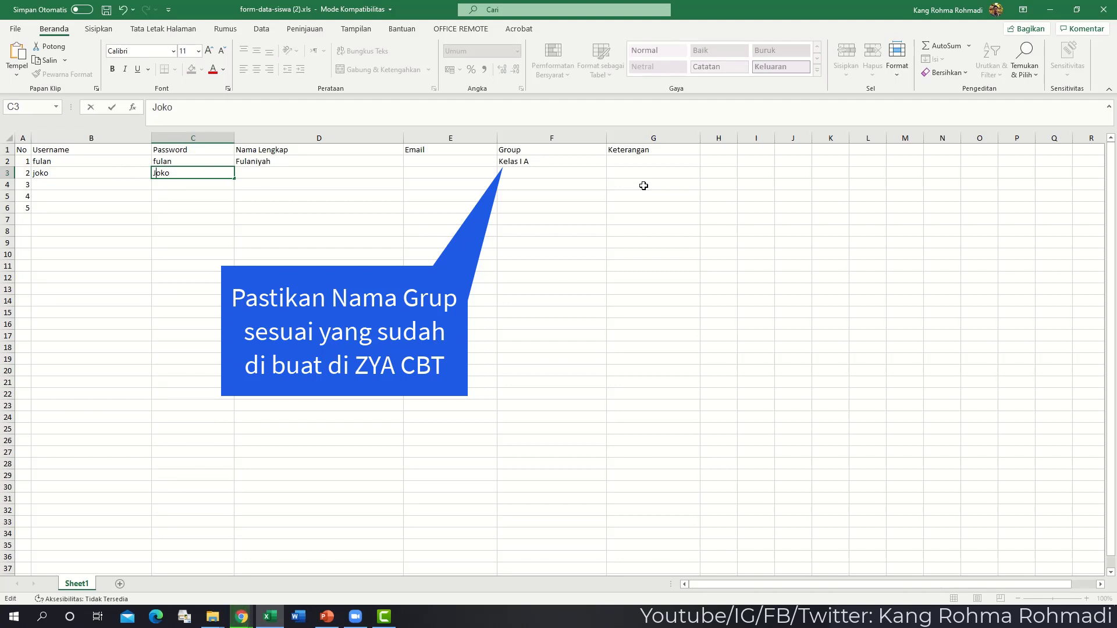
pyautogui.press('Delete')
pyautogui.write('j')
pyautogui.press('Return')
# - Add the second participant's full name and group Kelas I A
pyautogui.press('Up')
pyautogui.press('Up')
pyautogui.press('Right')
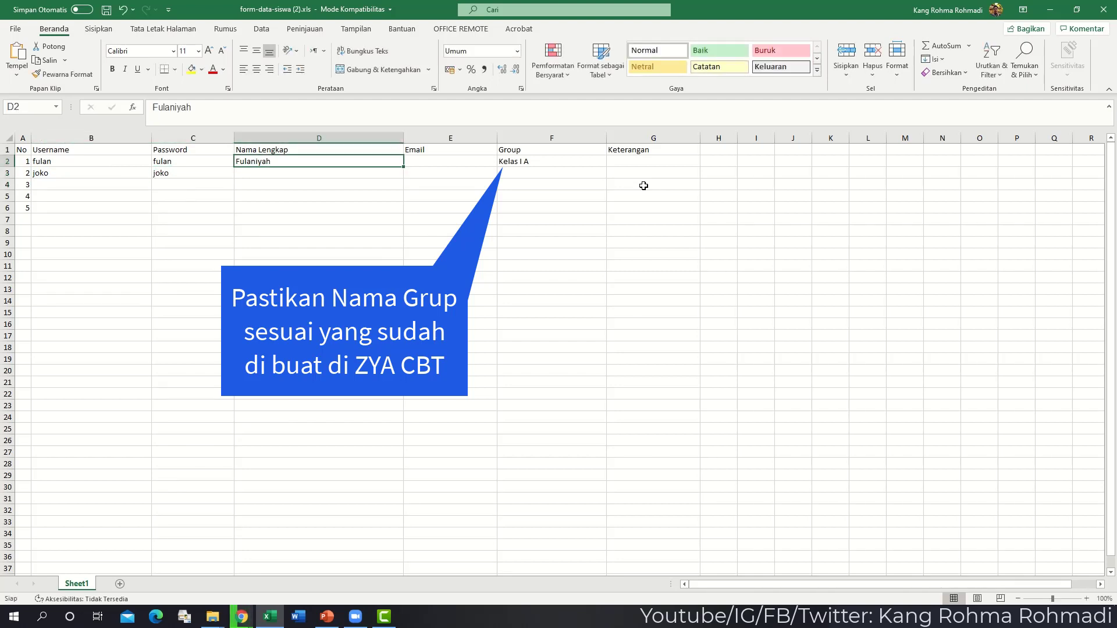
pyautogui.press('Left')
pyautogui.press('Down')
pyautogui.press('Right')
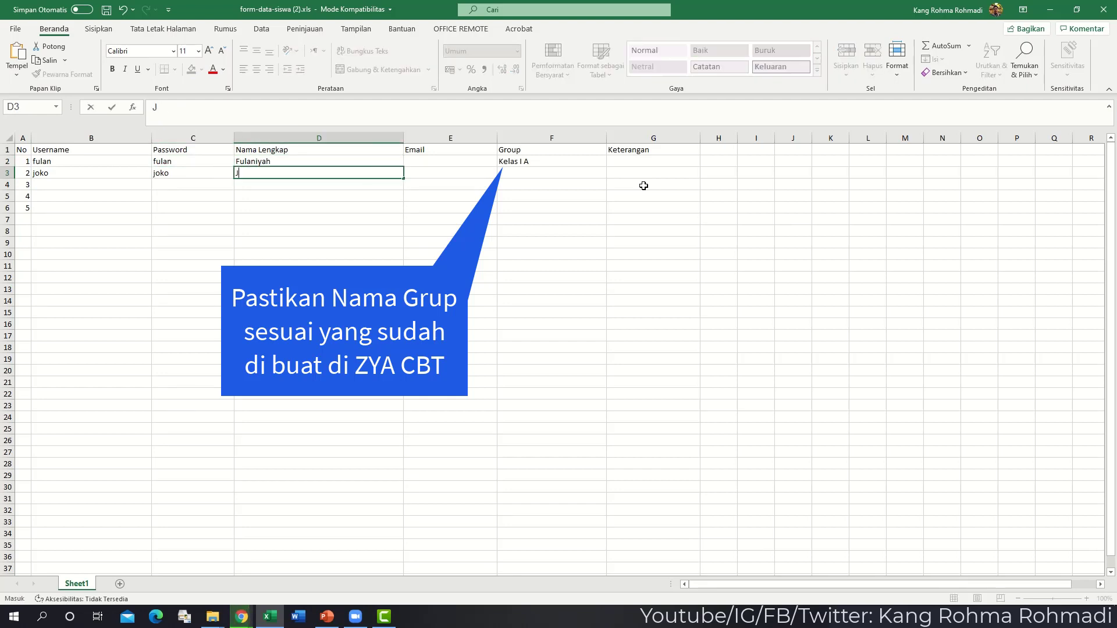
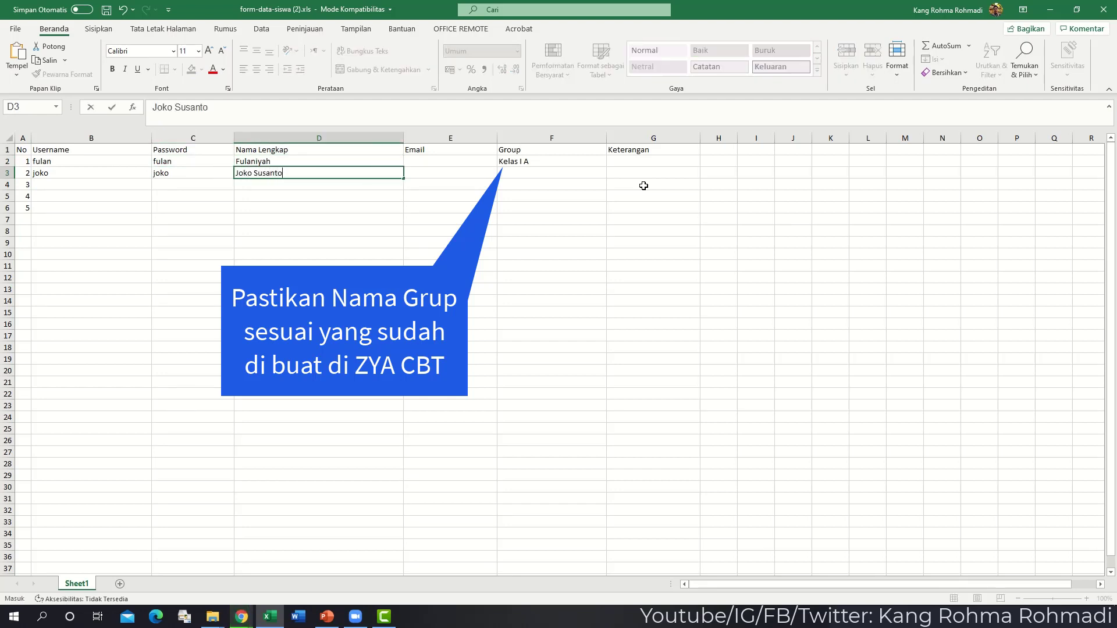
pyautogui.press('Right')
pyautogui.press('Right')
pyautogui.write('Kelas I ')
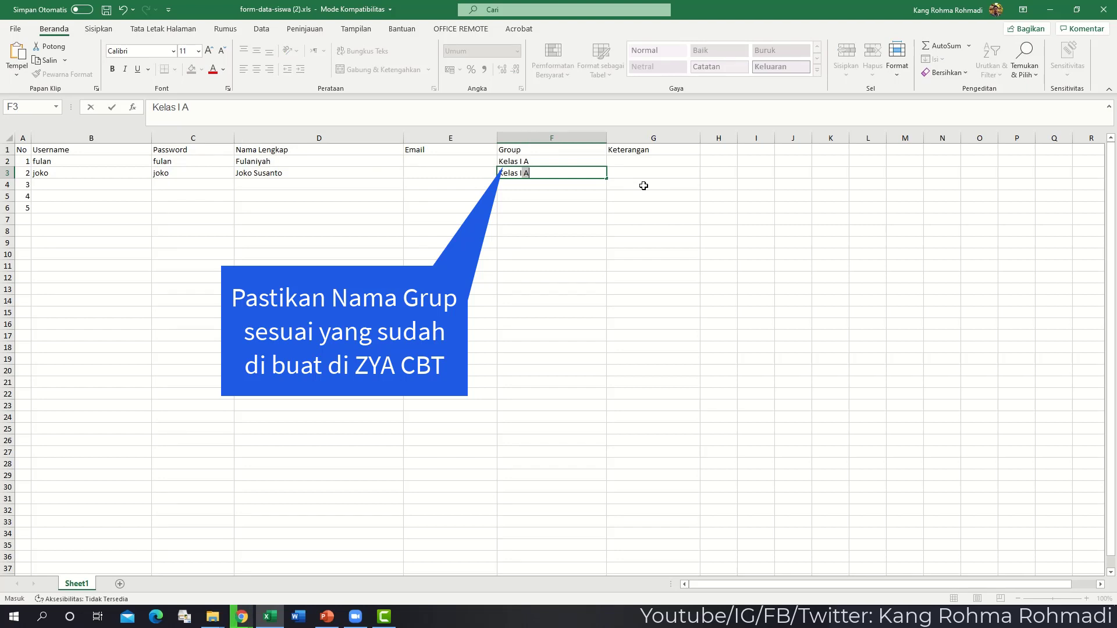
pyautogui.write('A A')
pyautogui.press('Return')
# - Enter the third participant's username, password, full name and group Kelas I B
pyautogui.press('Left')
pyautogui.press('Left')
pyautogui.press('Down')
pyautogui.press('Left')
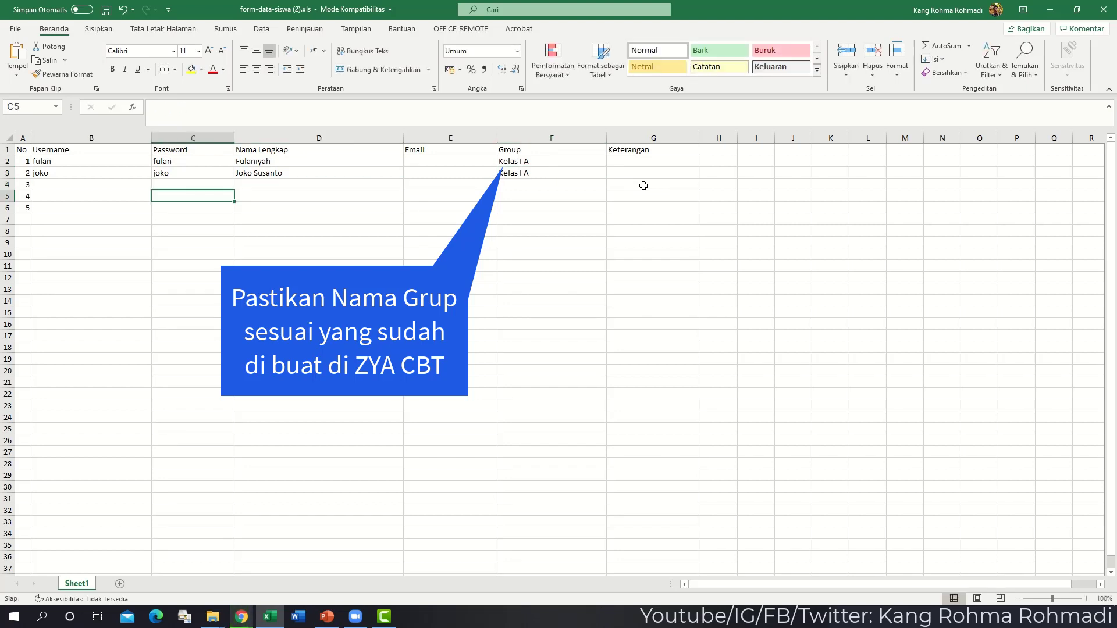
pyautogui.press('Left')
pyautogui.press('Left')
pyautogui.press('Up')
pyautogui.press('Right')
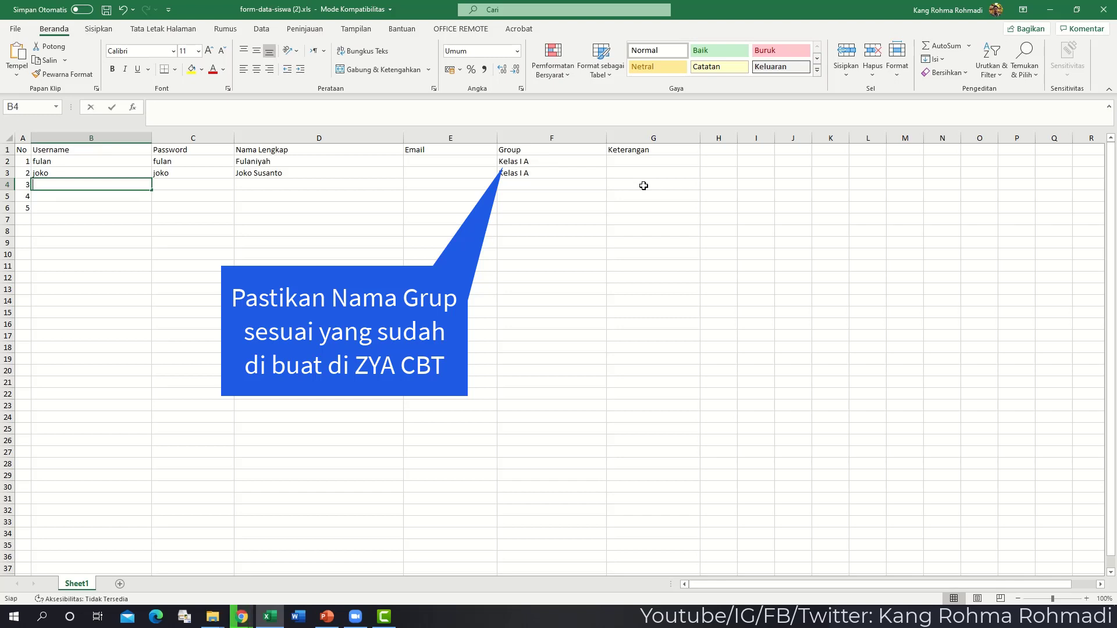
pyautogui.write('Sup')
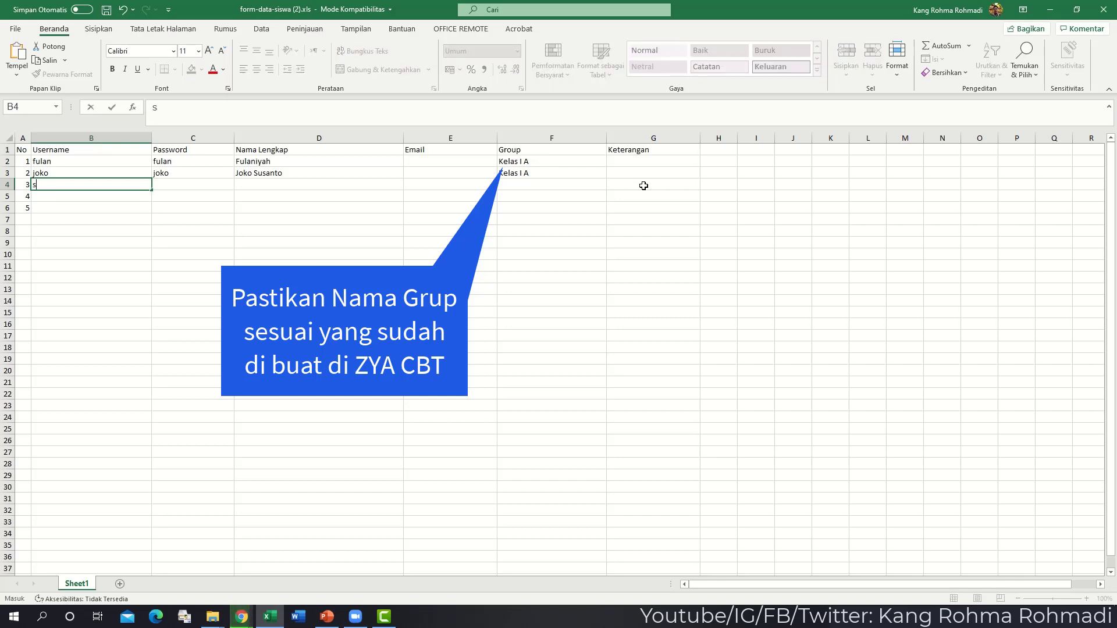
pyautogui.write('upri')
pyautogui.press('Tab')
pyautogui.write('supri')
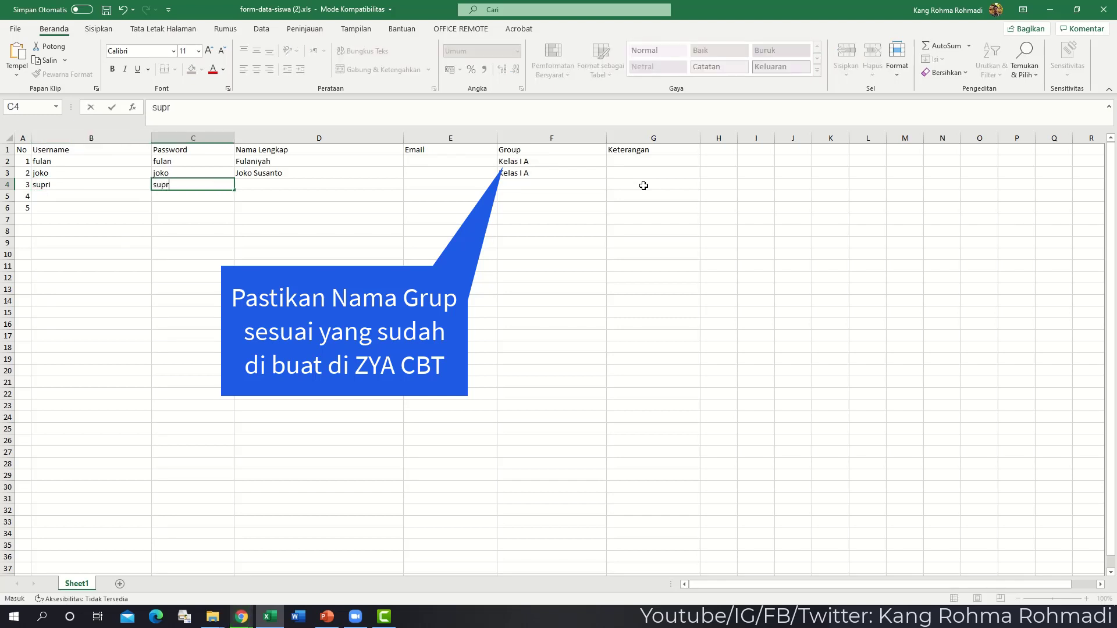
pyautogui.press('Tab')
pyautogui.write('Supri')
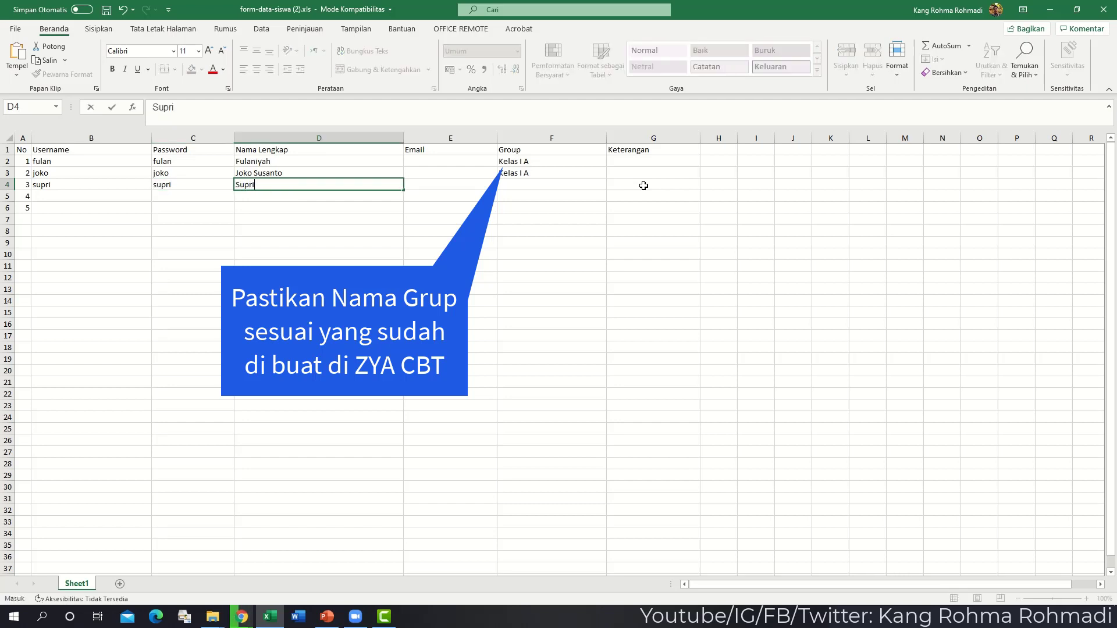
pyautogui.write('anto')
pyautogui.press('Tab')
pyautogui.press('Tab')
pyautogui.write('Kelas I A')
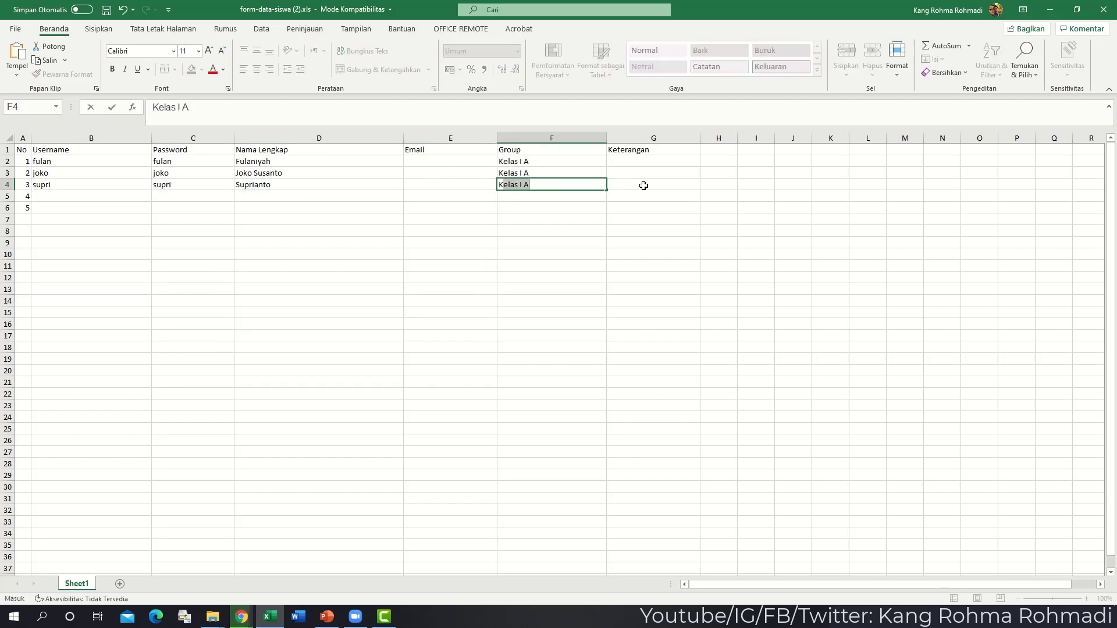
pyautogui.write('elas')
pyautogui.press('Return')
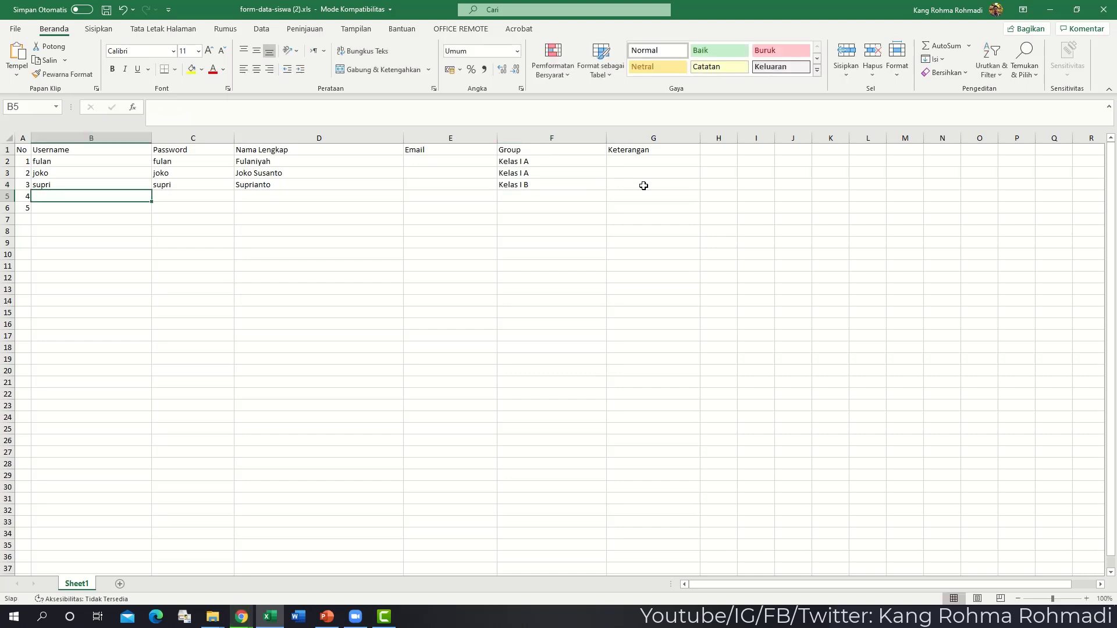
# - Enter the fourth participant's username, password, full name and group Kelas I B
pyautogui.write('andi')
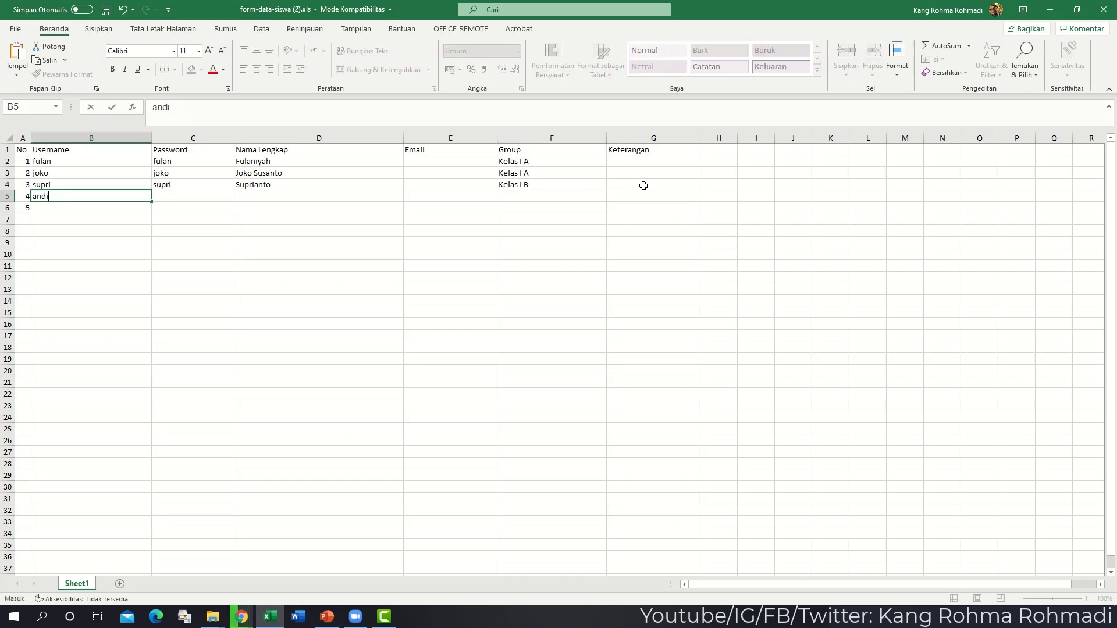
pyautogui.press('Tab')
pyautogui.write('andi')
pyautogui.press('Tab')
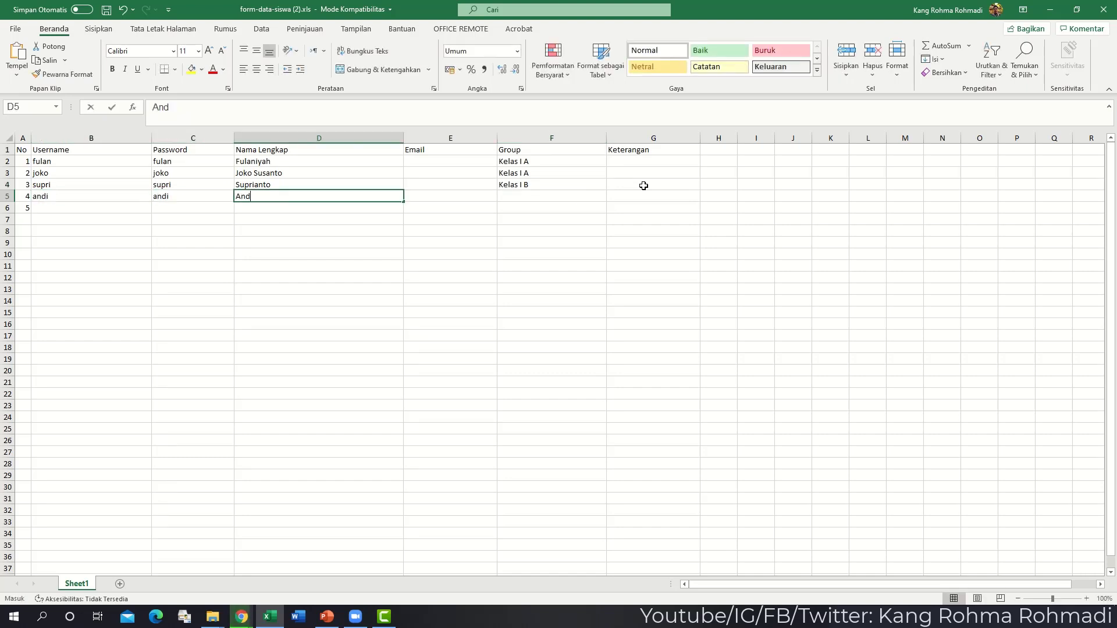
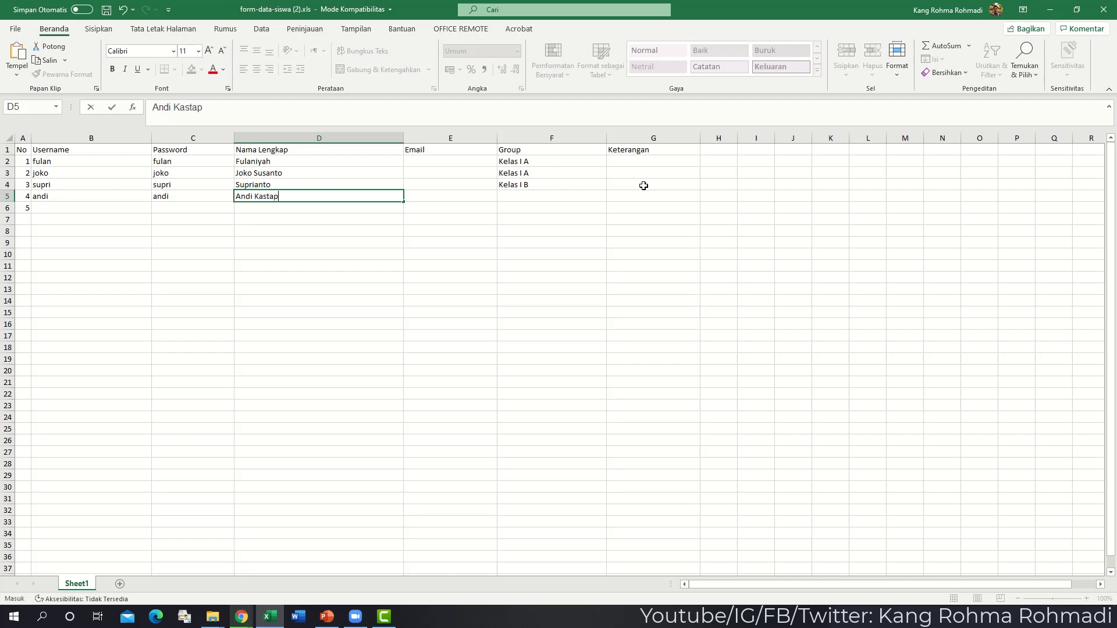
pyautogui.press('Tab')
pyautogui.press('Tab')
pyautogui.write('Kelas IB')
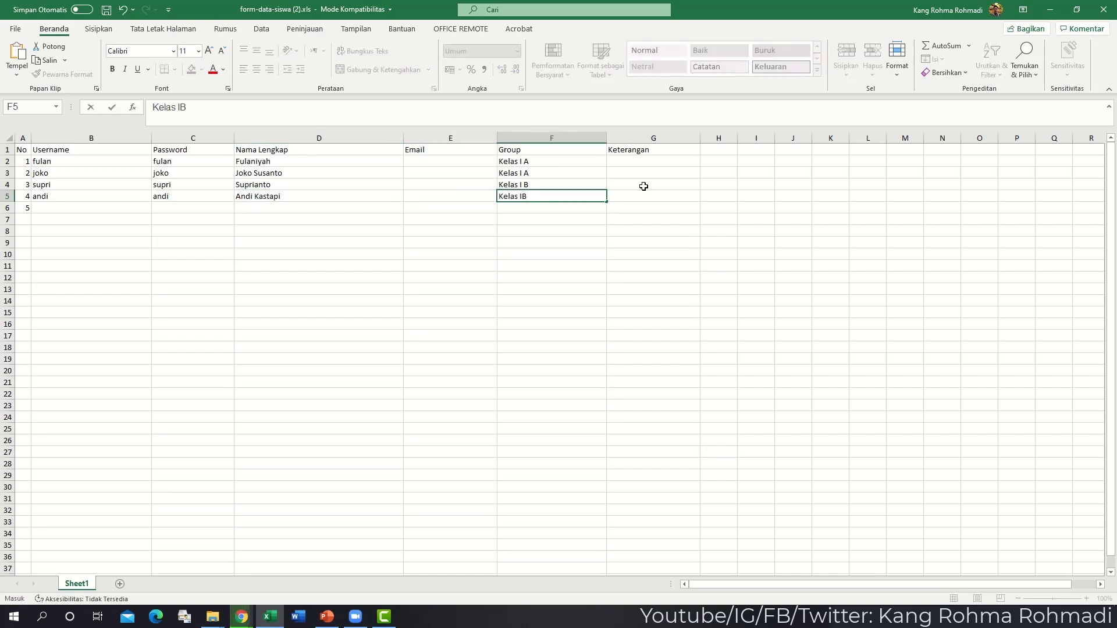
pyautogui.press('BackSpace')
pyautogui.write(' B')
pyautogui.press('Return')
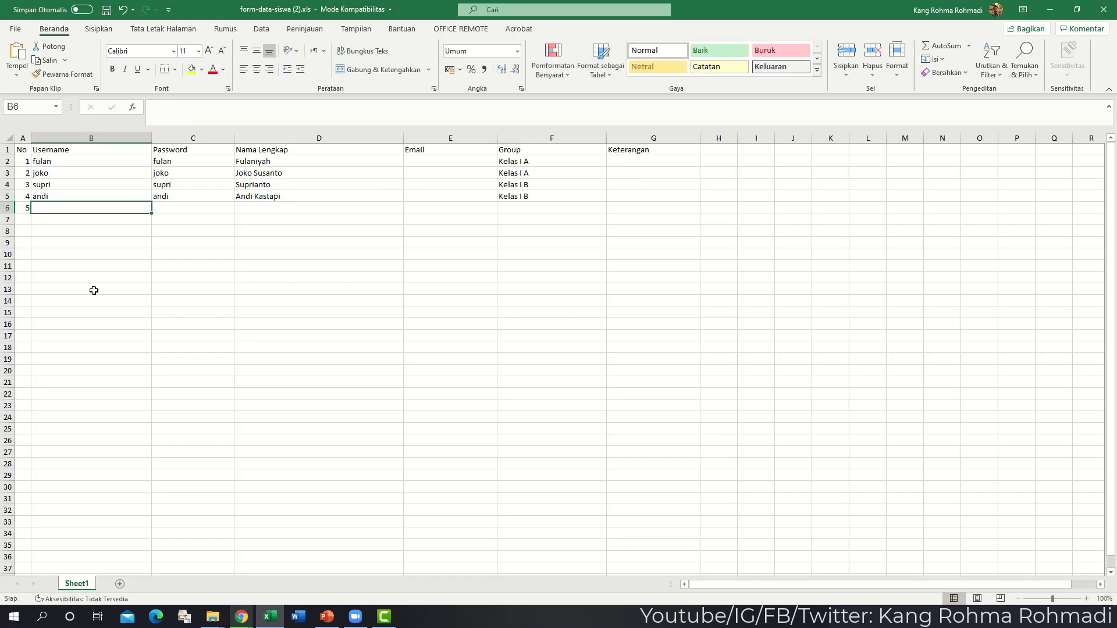
# - Save the workbook and close Excel
pyautogui.click(106, 11)
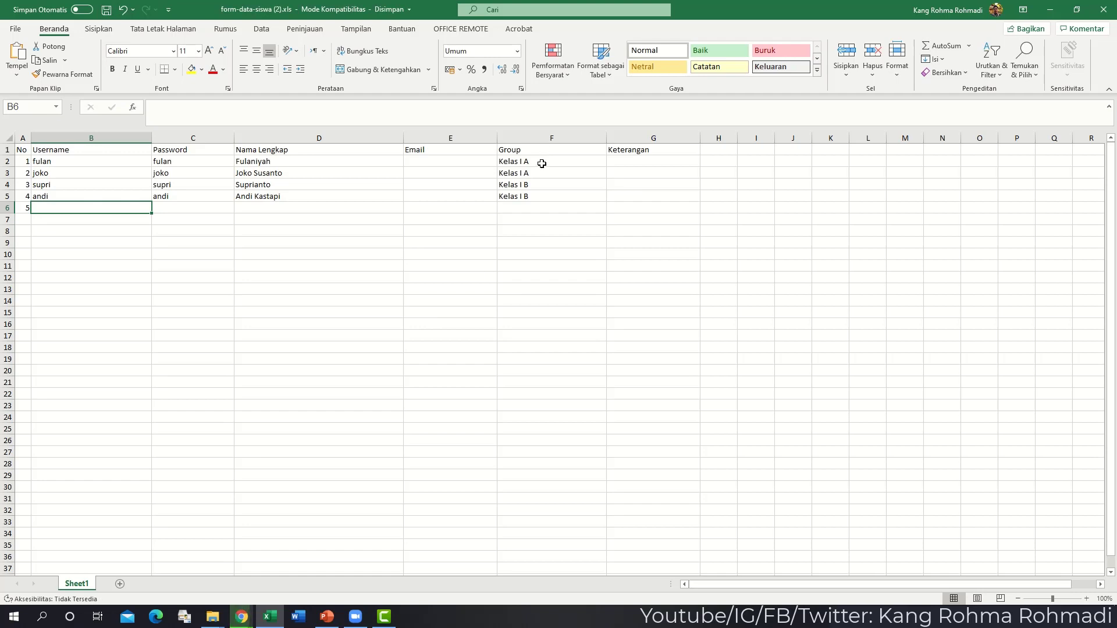
pyautogui.moveTo(541, 162); pyautogui.dragTo(539, 228)
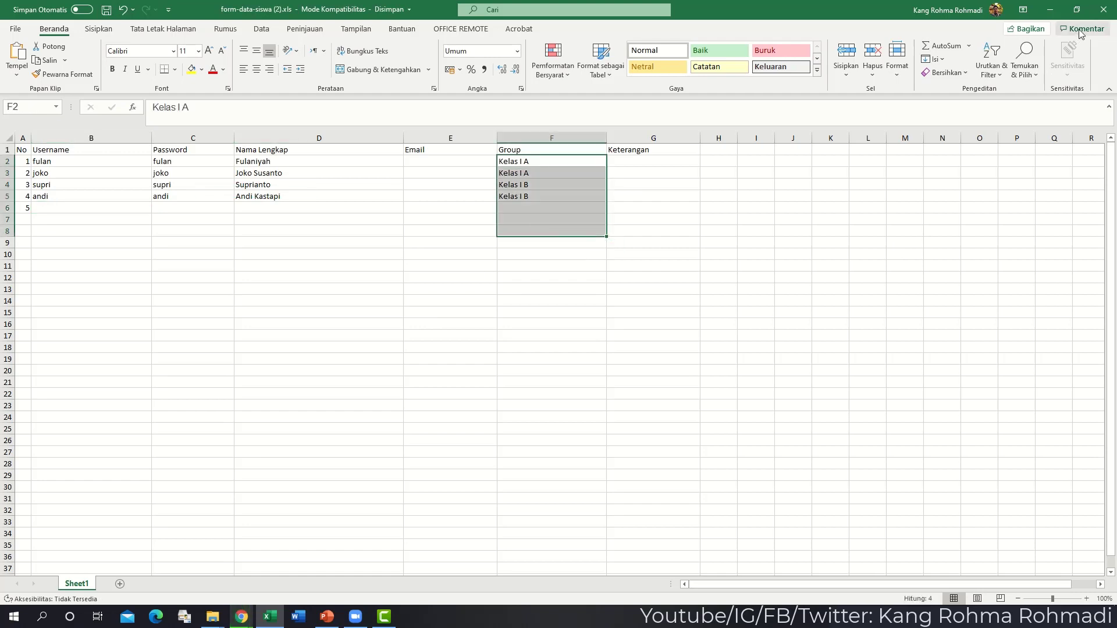
pyautogui.click(1100, 11)
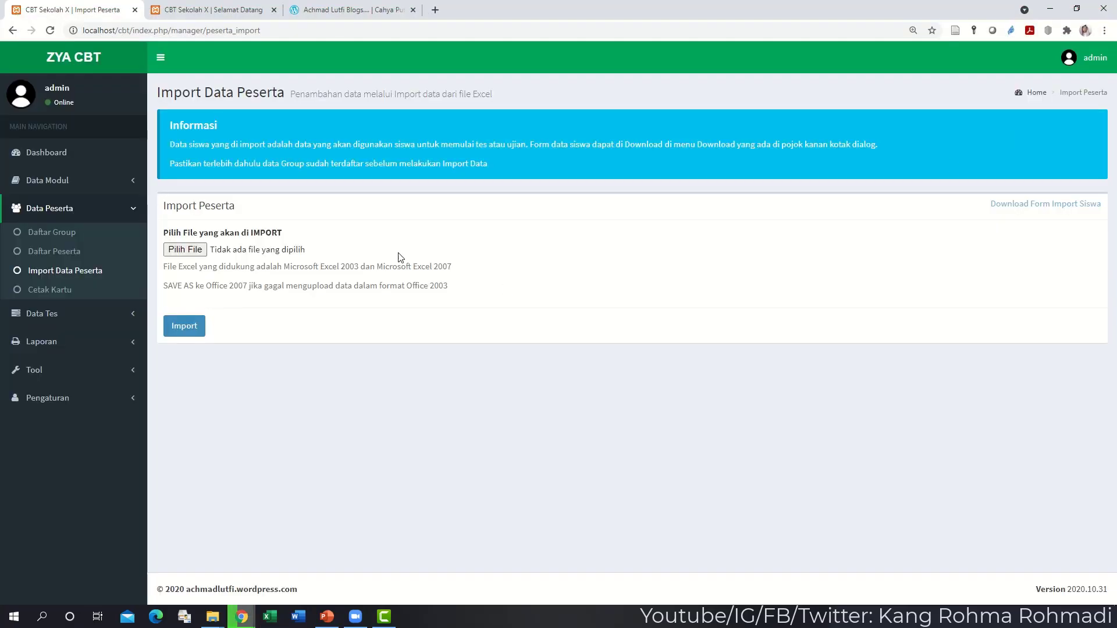
# - Import form-data-siswa (2).xls from Unduhan, then view the Daftar Peserta list
pyautogui.click(191, 251)
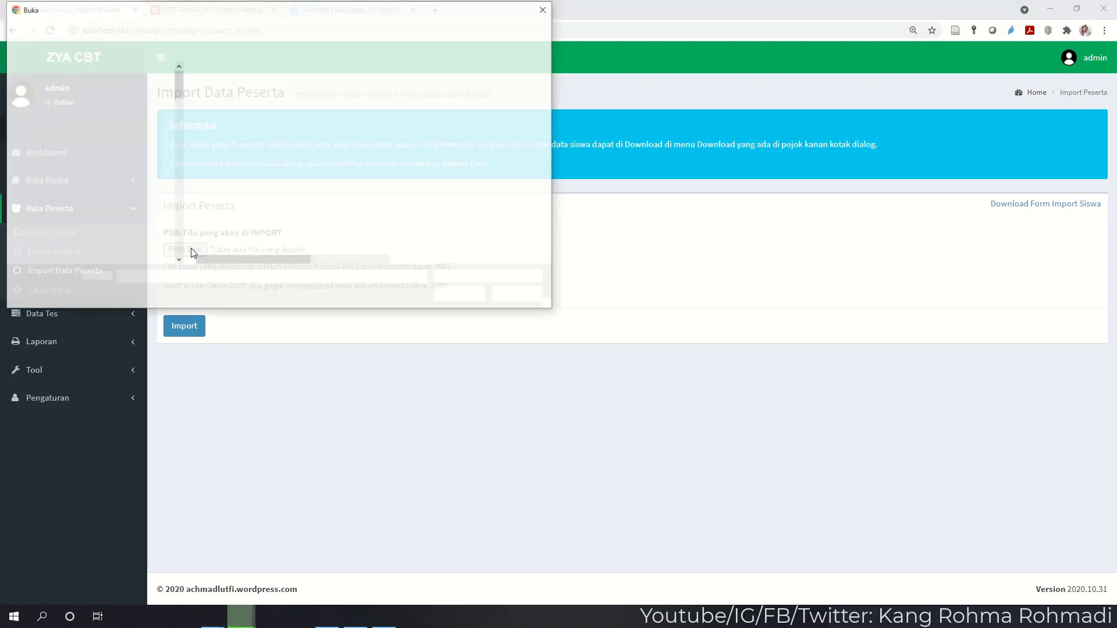
pyautogui.scroll(2, 146, 135)
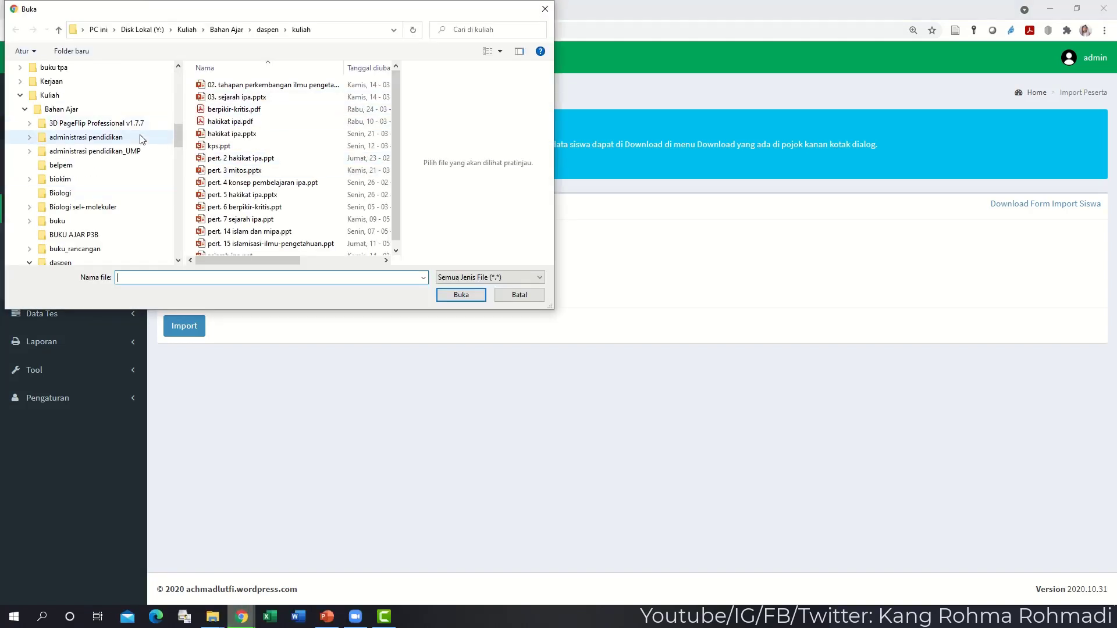
pyautogui.scroll(4, 130, 107)
pyautogui.click(105, 96)
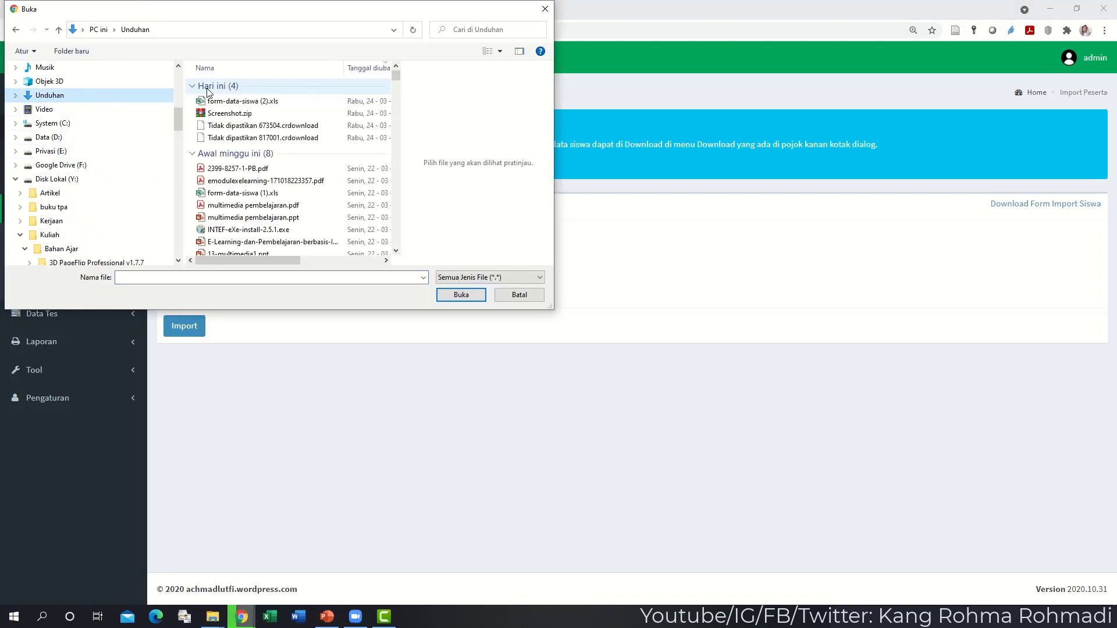
pyautogui.click(232, 101)
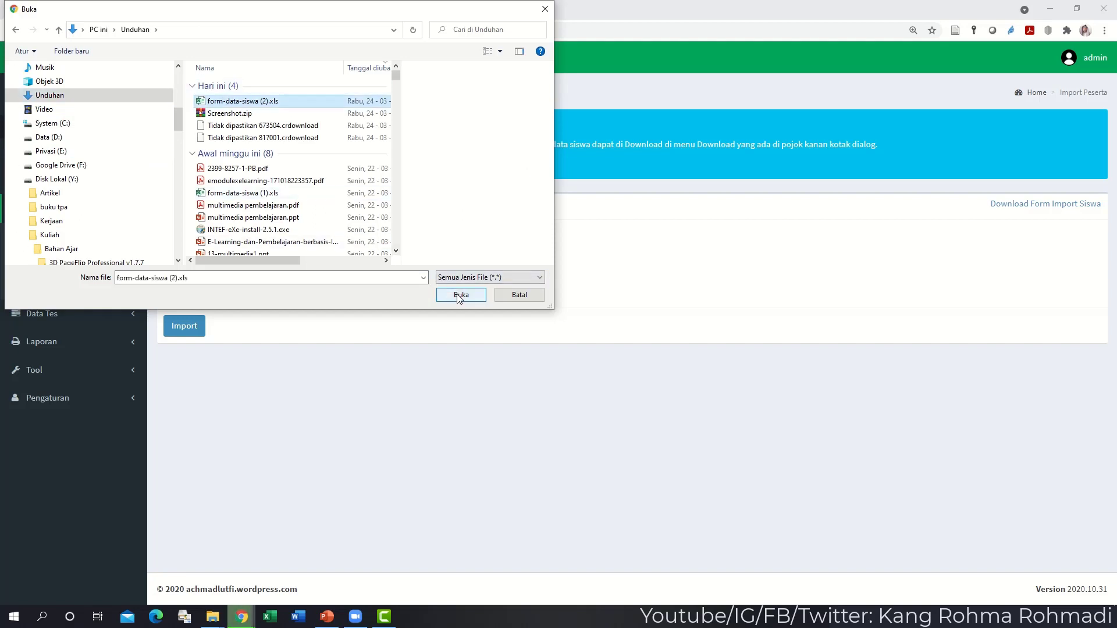
pyautogui.click(460, 295)
pyautogui.click(192, 328)
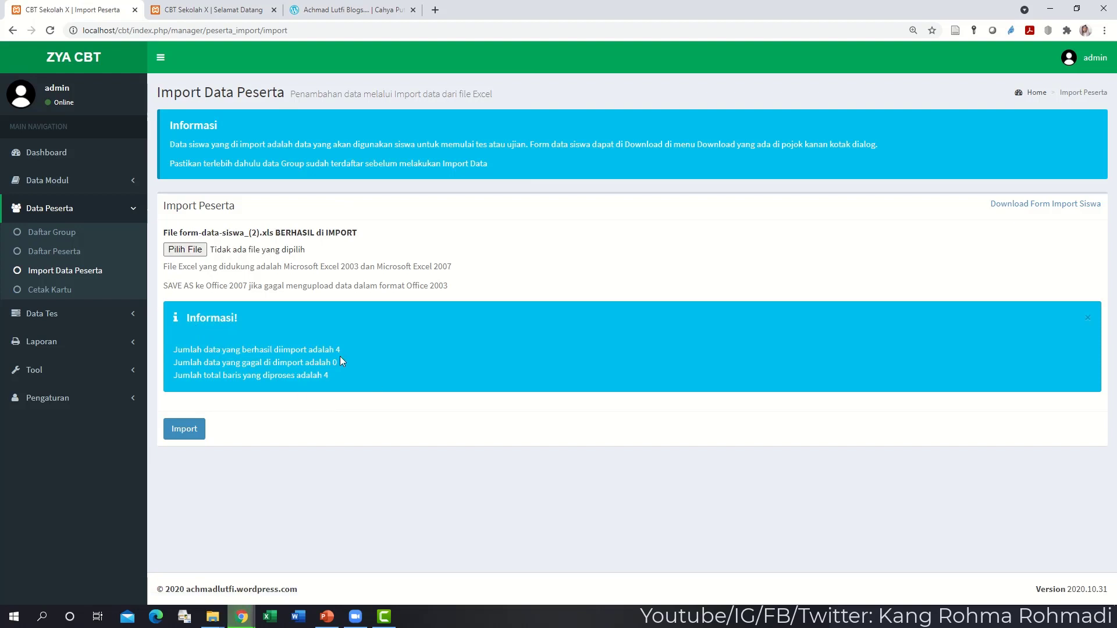
pyautogui.click(87, 260)
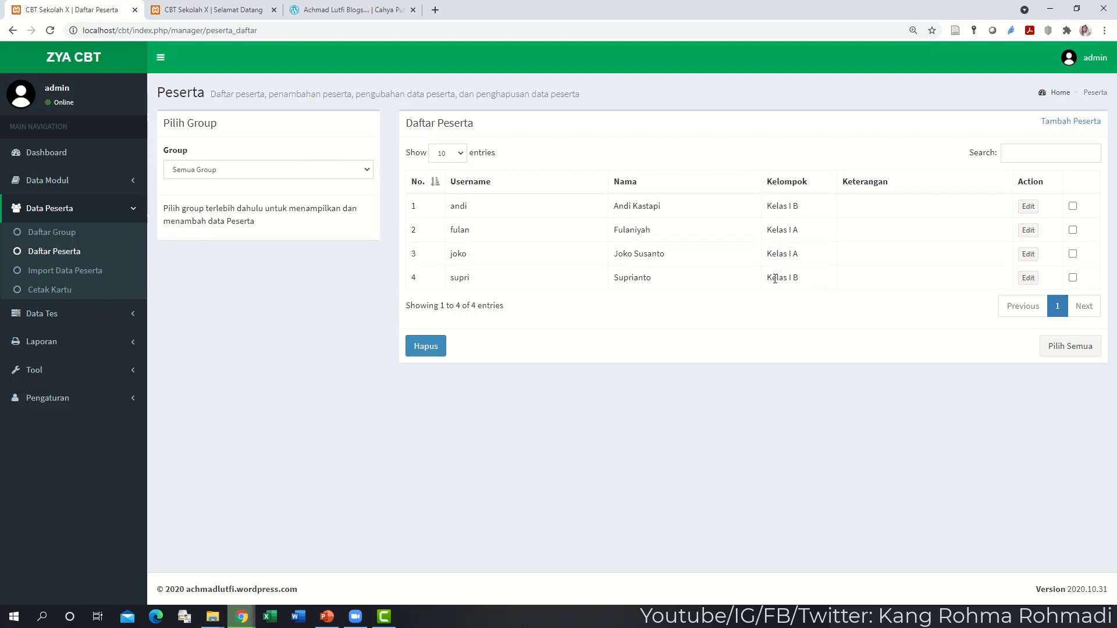
# - Filter participants by group Kelas I A, then Kelas I B, and expand Tool > Data Peserta
pyautogui.click(347, 174)
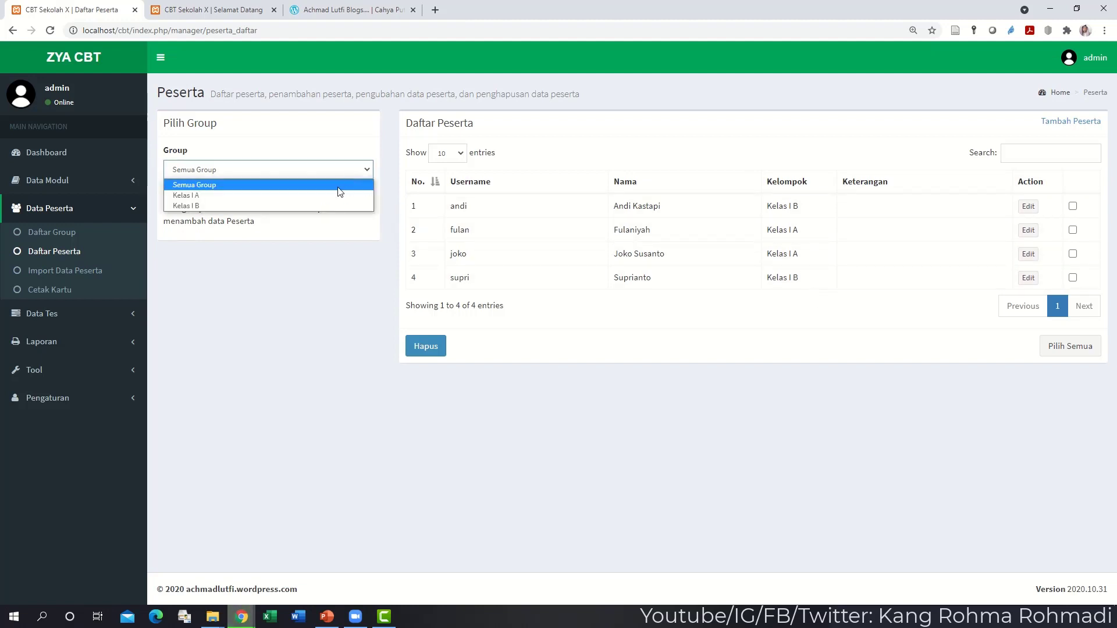
pyautogui.click(336, 200)
pyautogui.click(335, 175)
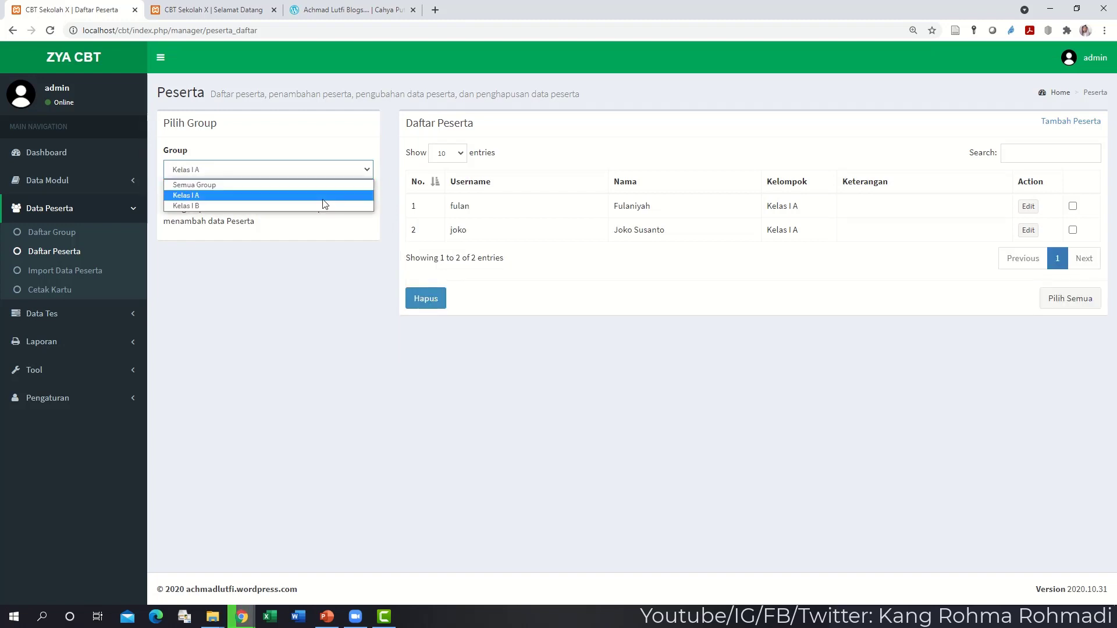
pyautogui.click(321, 207)
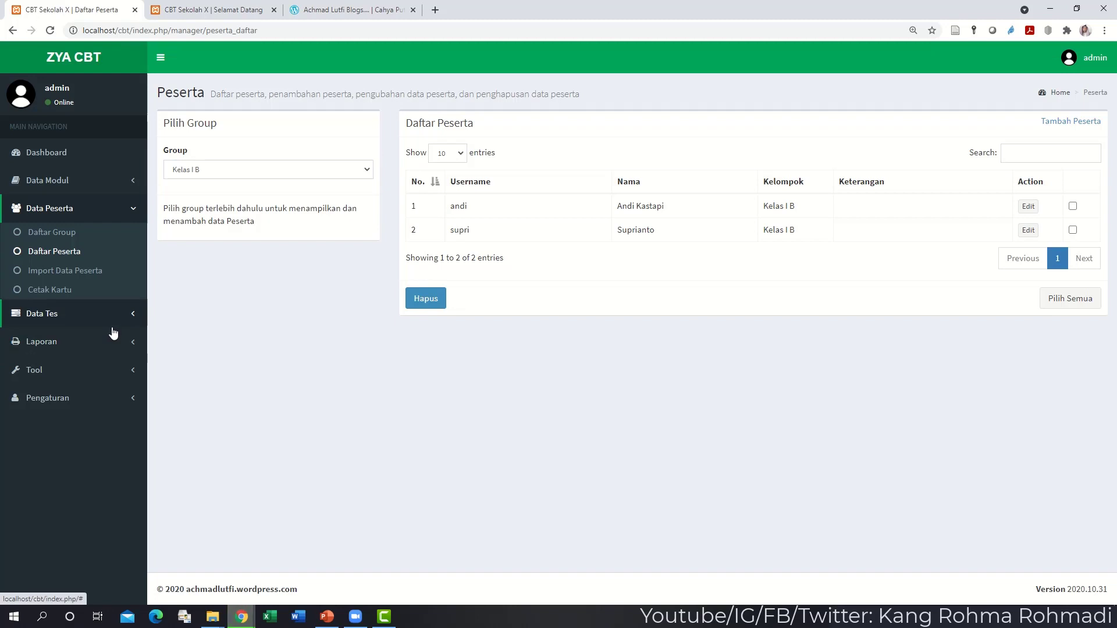
pyautogui.click(99, 379)
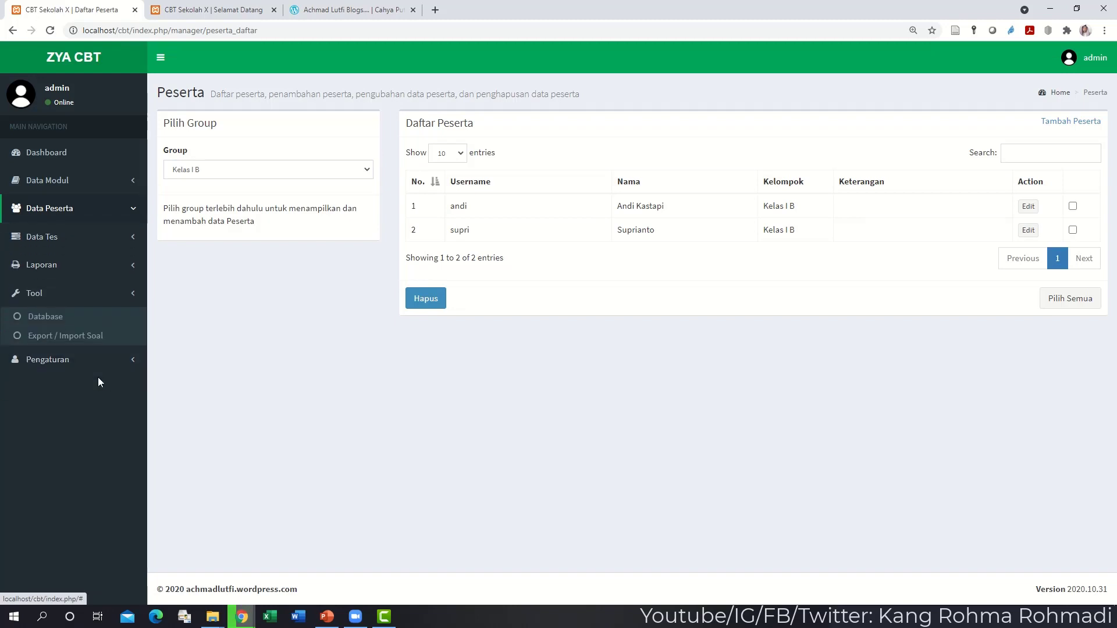
pyautogui.click(116, 222)
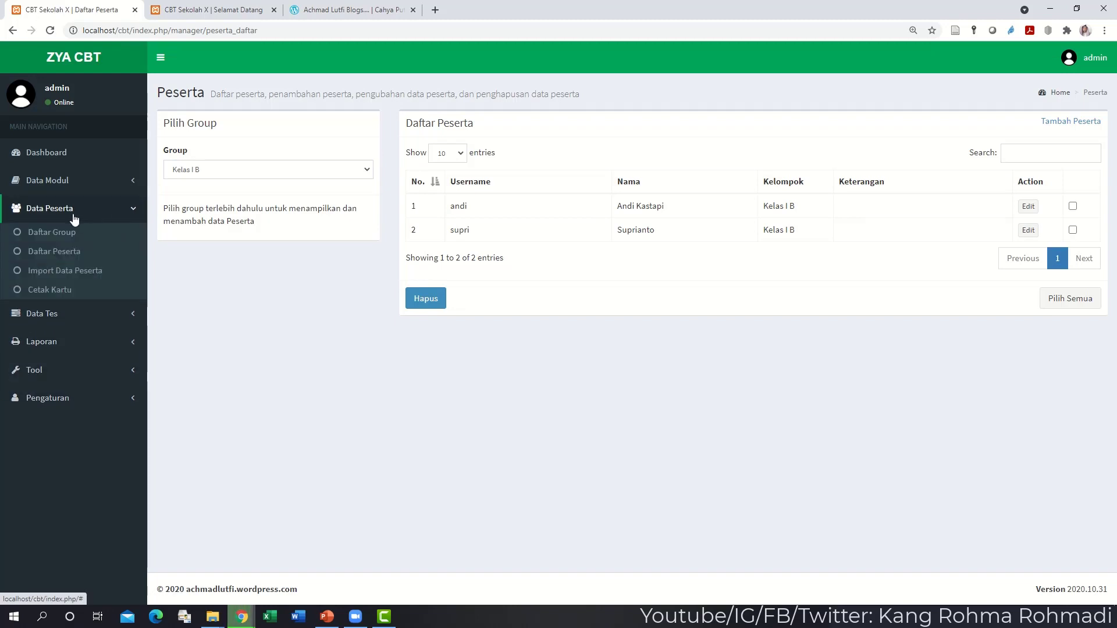
# - Start printing participant cards for the chosen group, then cancel and close the Cetak Kartu tab
pyautogui.click(84, 297)
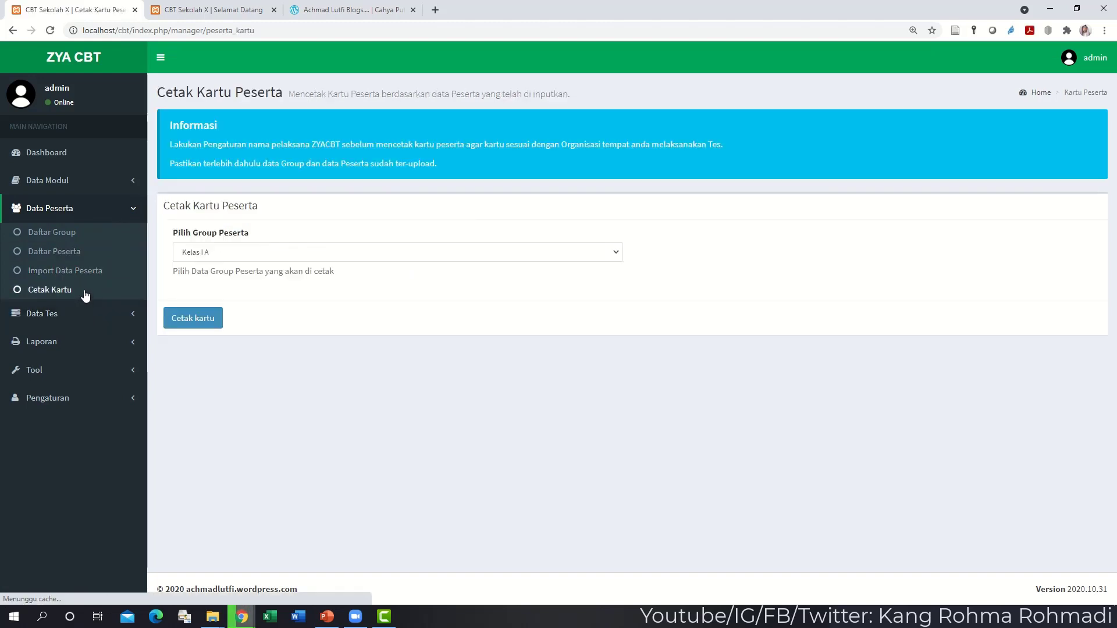
pyautogui.click(215, 318)
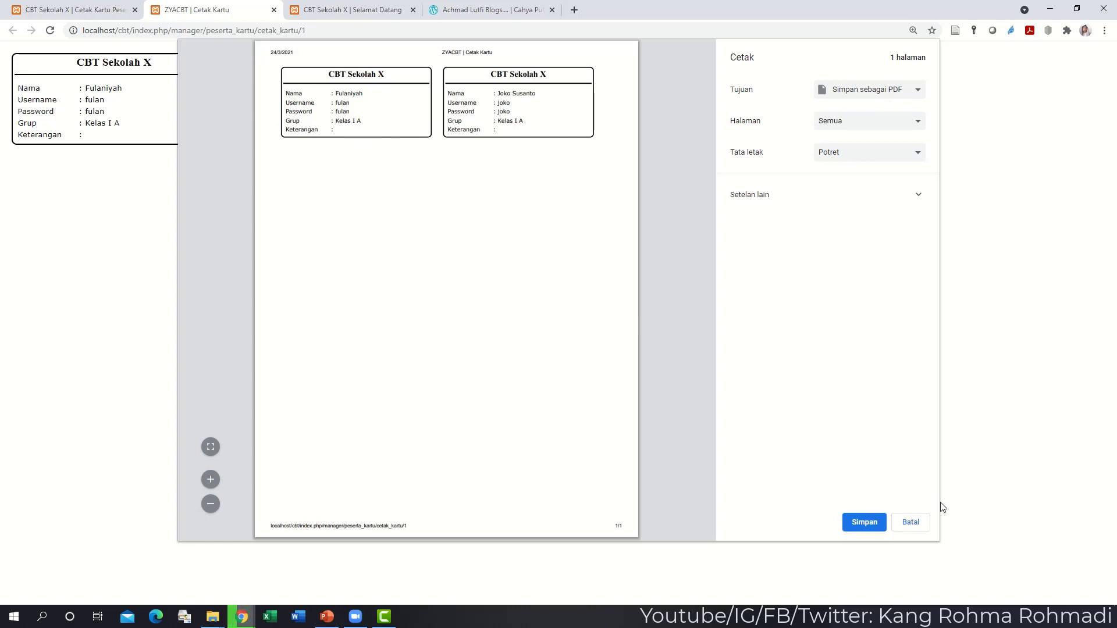
pyautogui.click(910, 521)
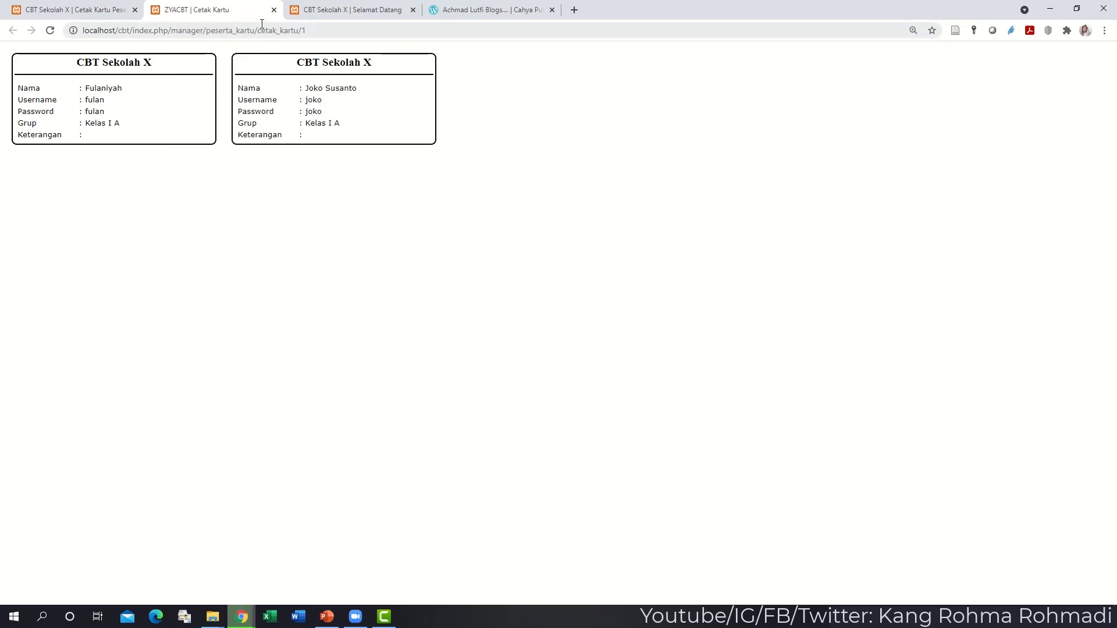
pyautogui.click(274, 10)
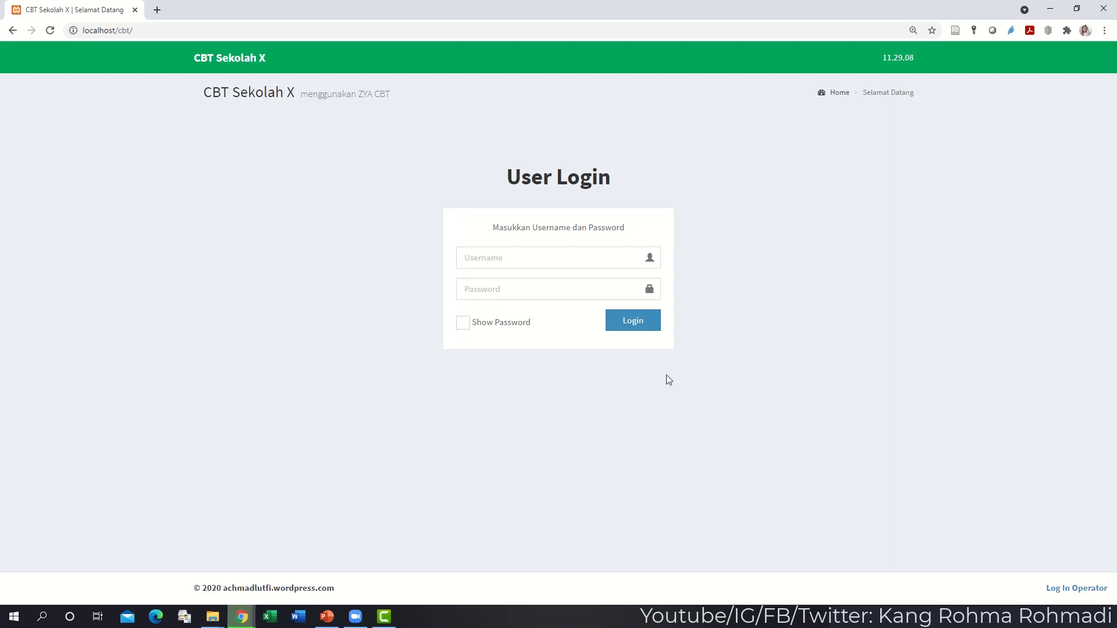
# - Log in through Log In Operator with the Guru account's username and password
pyautogui.click(1075, 589)
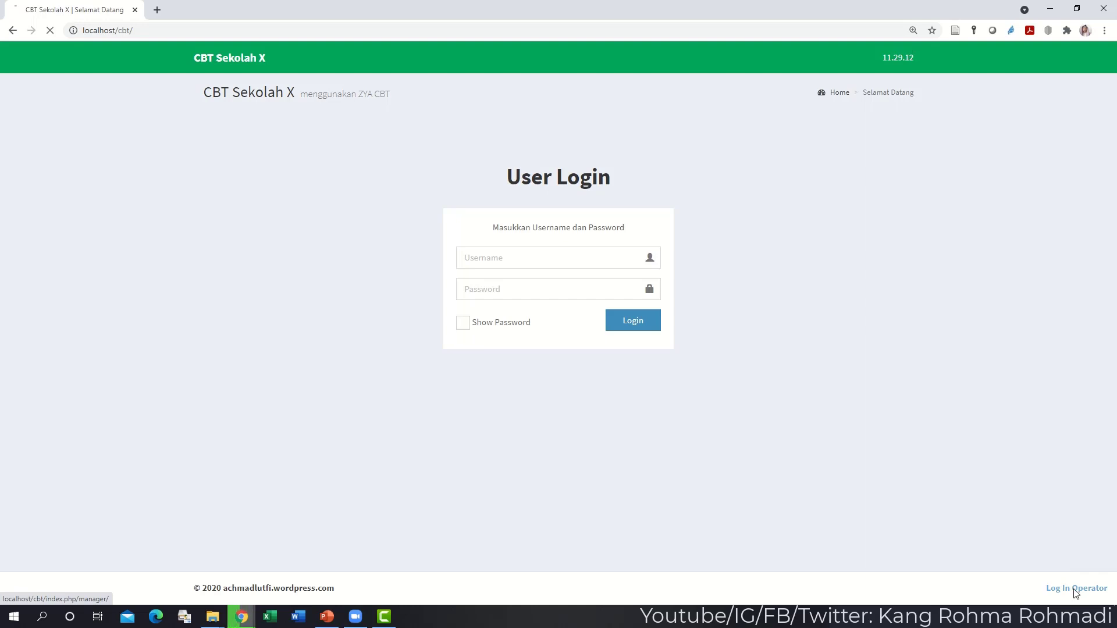
pyautogui.write('guru')
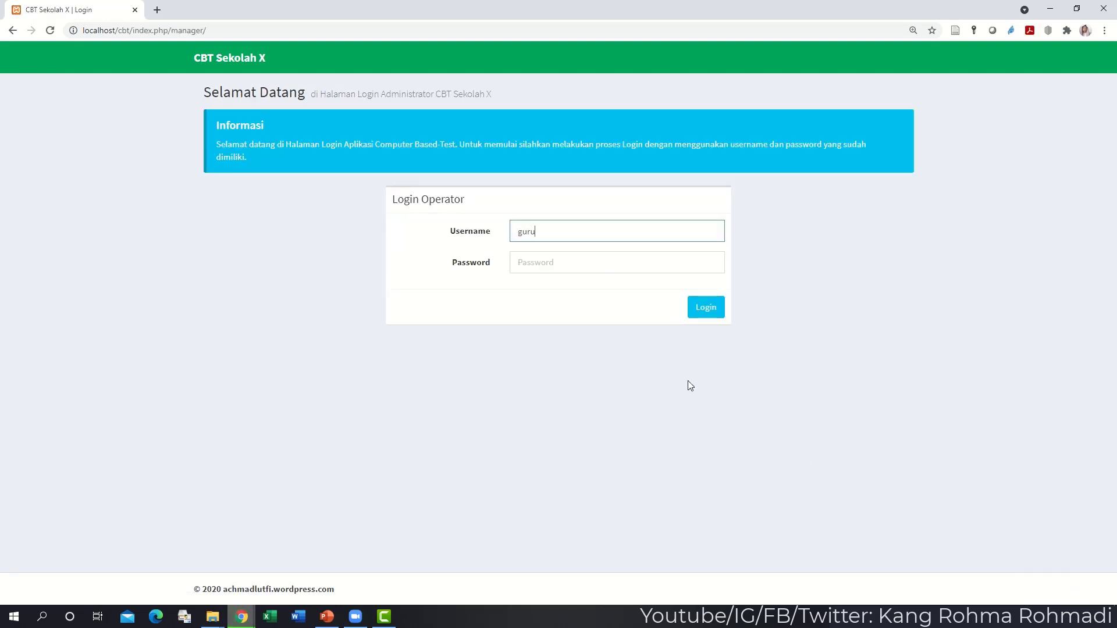
pyautogui.press('Tab')
pyautogui.write('guru')
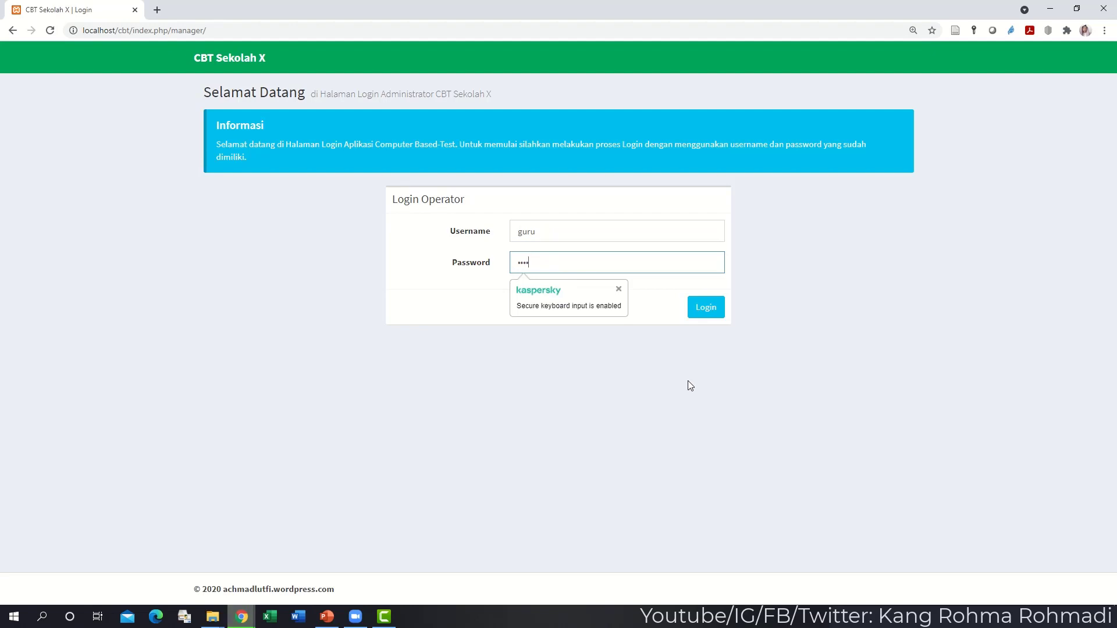
pyautogui.write('123')
pyautogui.press('Return')
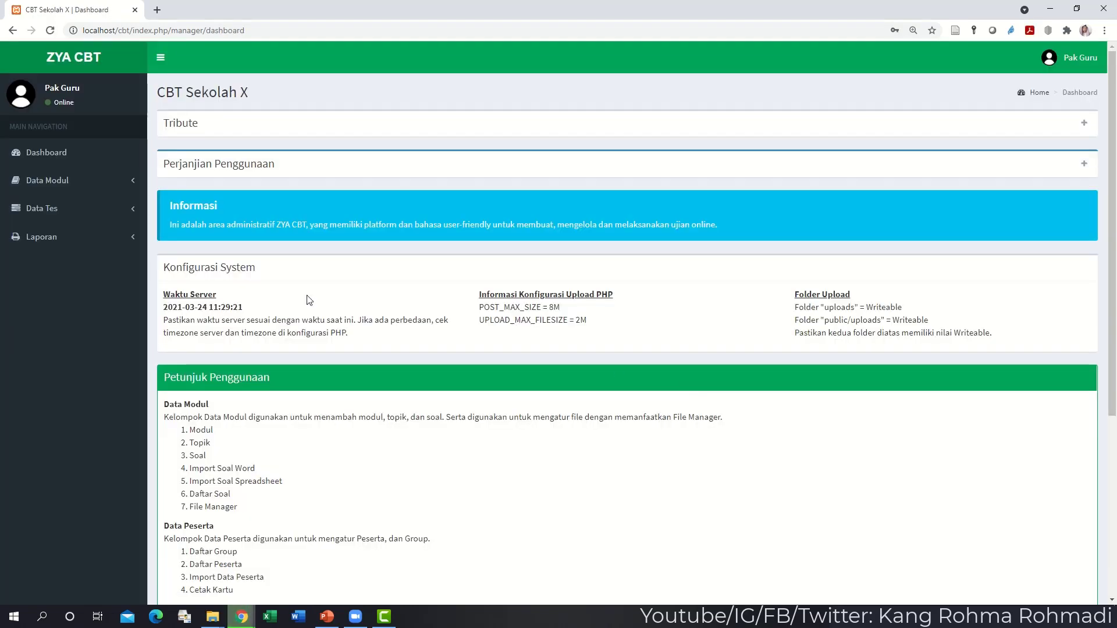
# - Delete all topics, Soal Uji Coba and Testing, from Data Modul > Topik
pyautogui.click(130, 183)
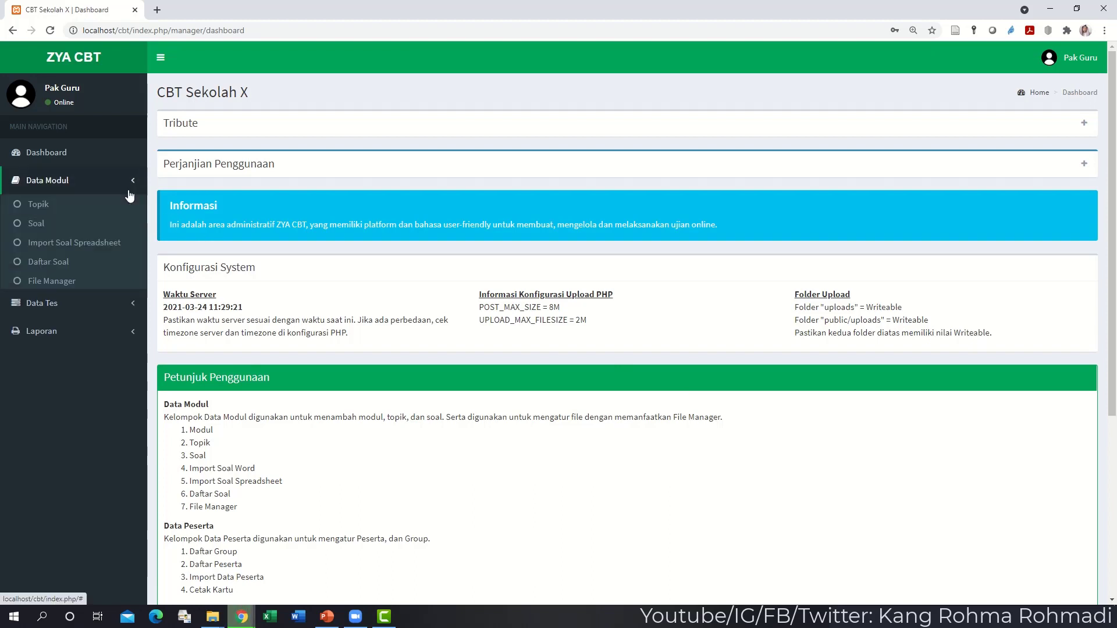
pyautogui.click(77, 213)
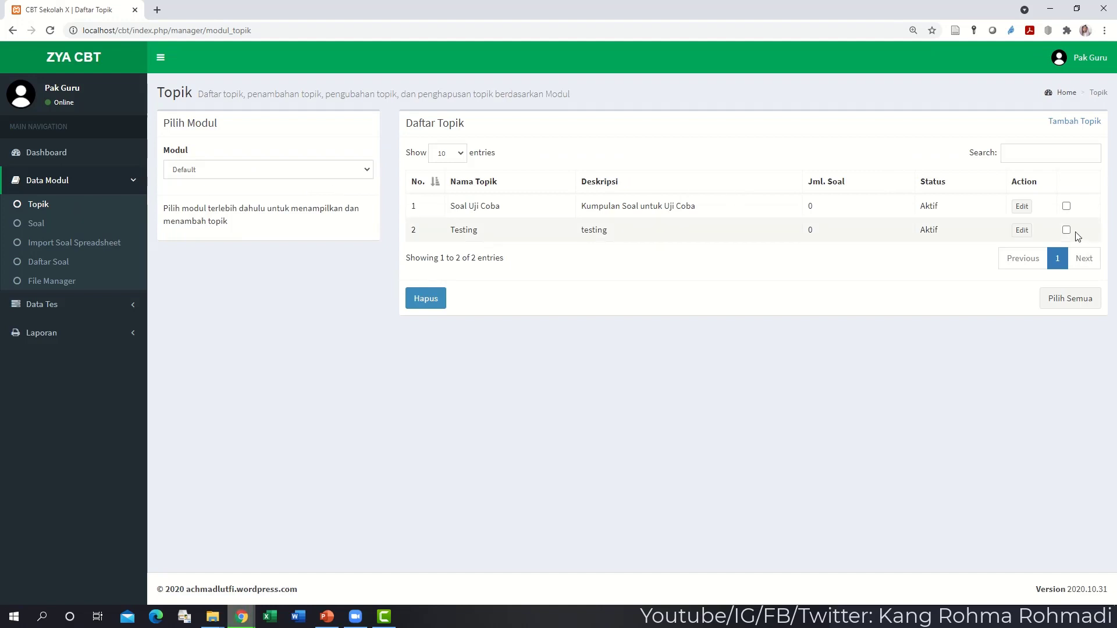
pyautogui.click(1066, 206)
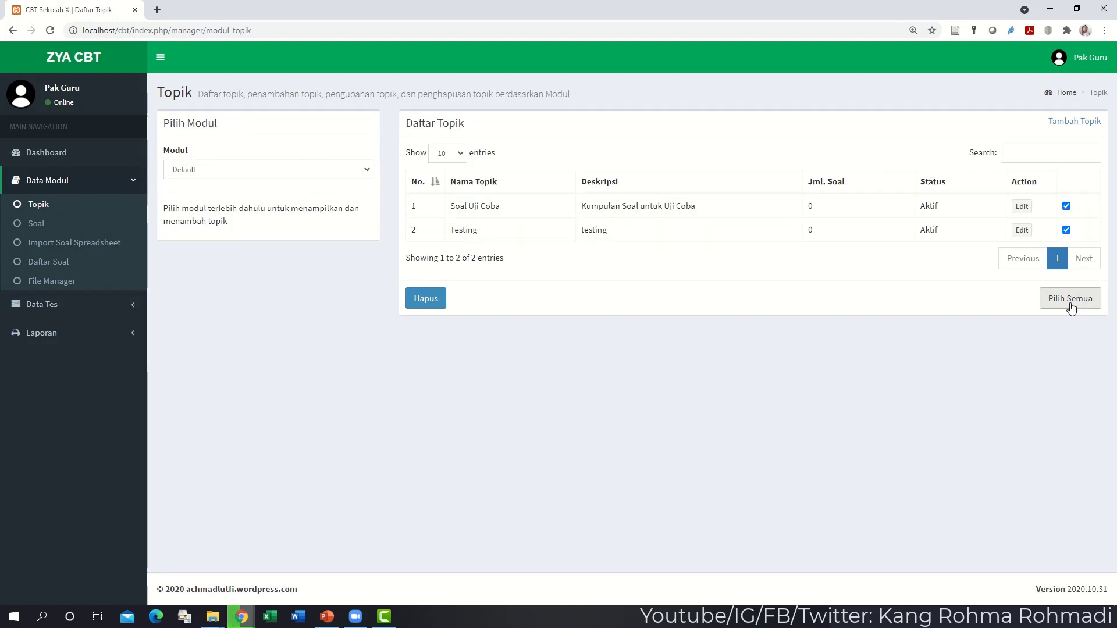
pyautogui.click(428, 299)
pyautogui.click(397, 182)
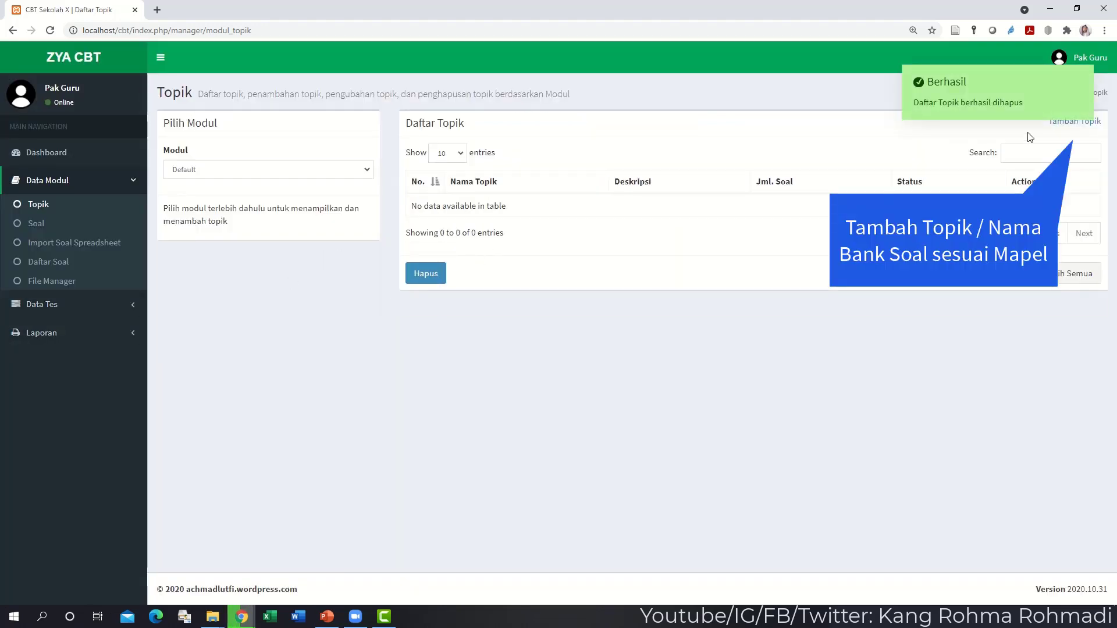
pyautogui.click(1059, 122)
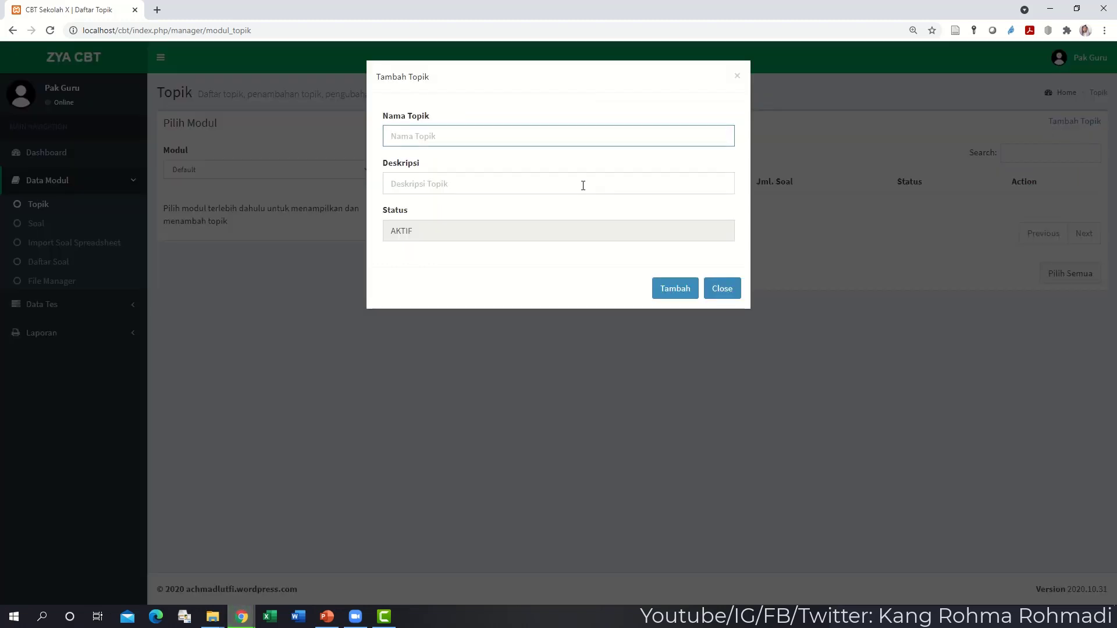
# - Add topic 'PTS Matematika Kelas I Smt Ganjil', using the same text as its description
pyautogui.write('PTS Matematika Kelas I Smt Ganjil')
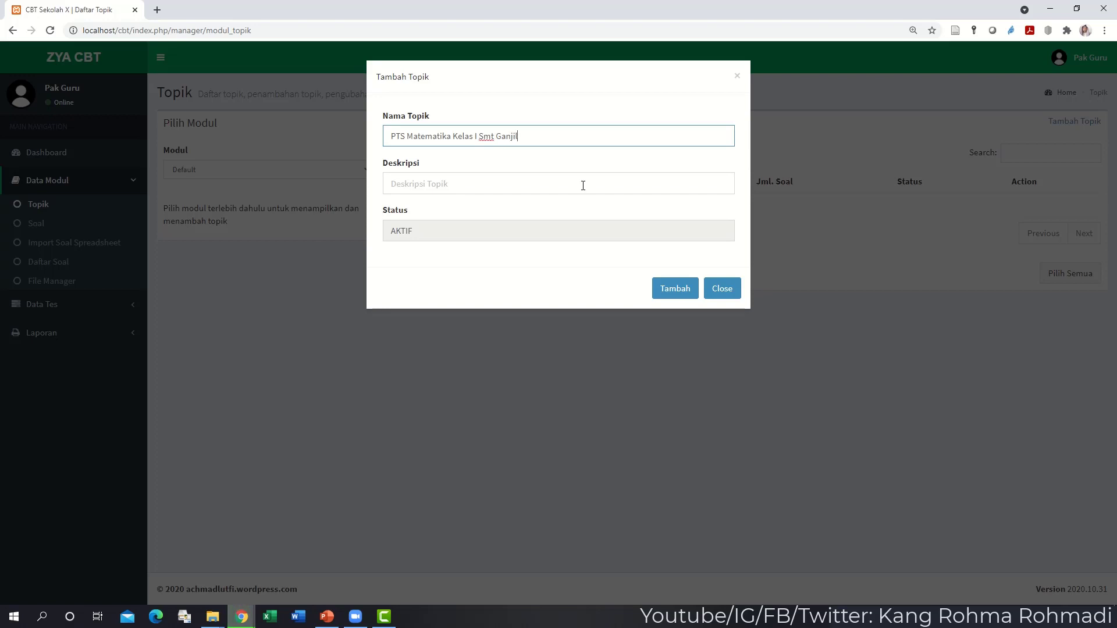
pyautogui.hotkey('ctrl', 'a')
pyautogui.hotkey('ctrl', 'c')
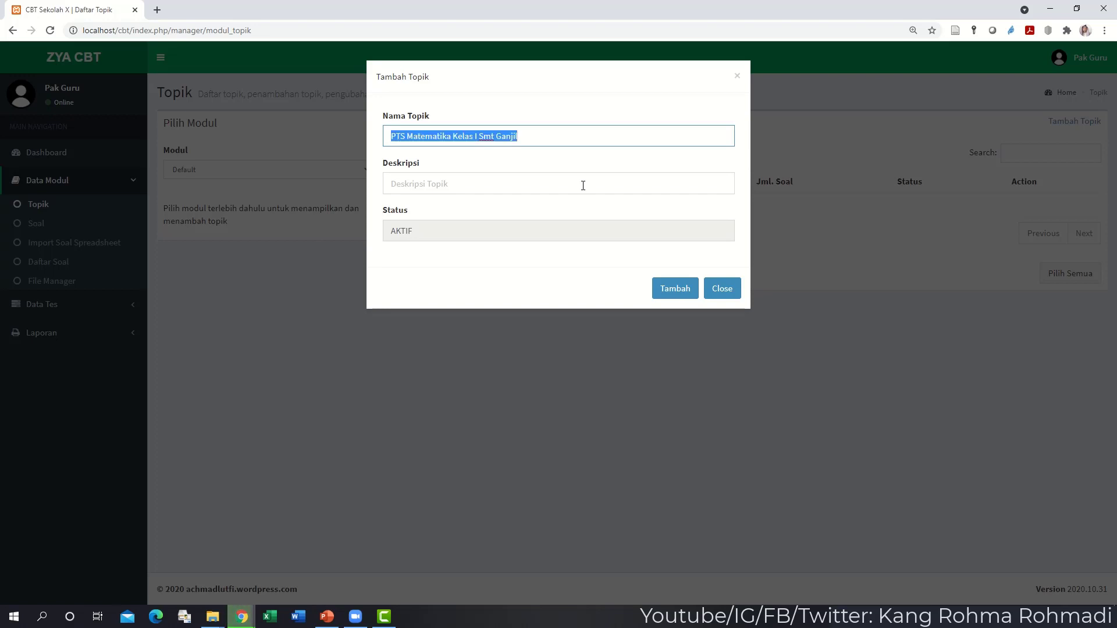
pyautogui.click(582, 186)
pyautogui.hotkey('ctrl', 'v')
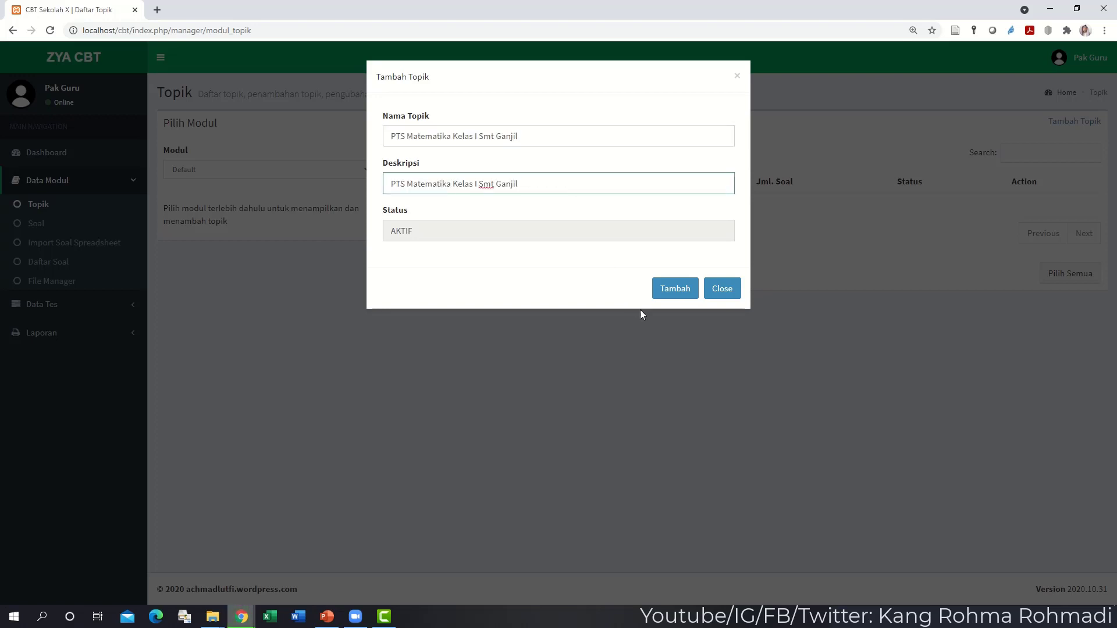
pyautogui.click(660, 293)
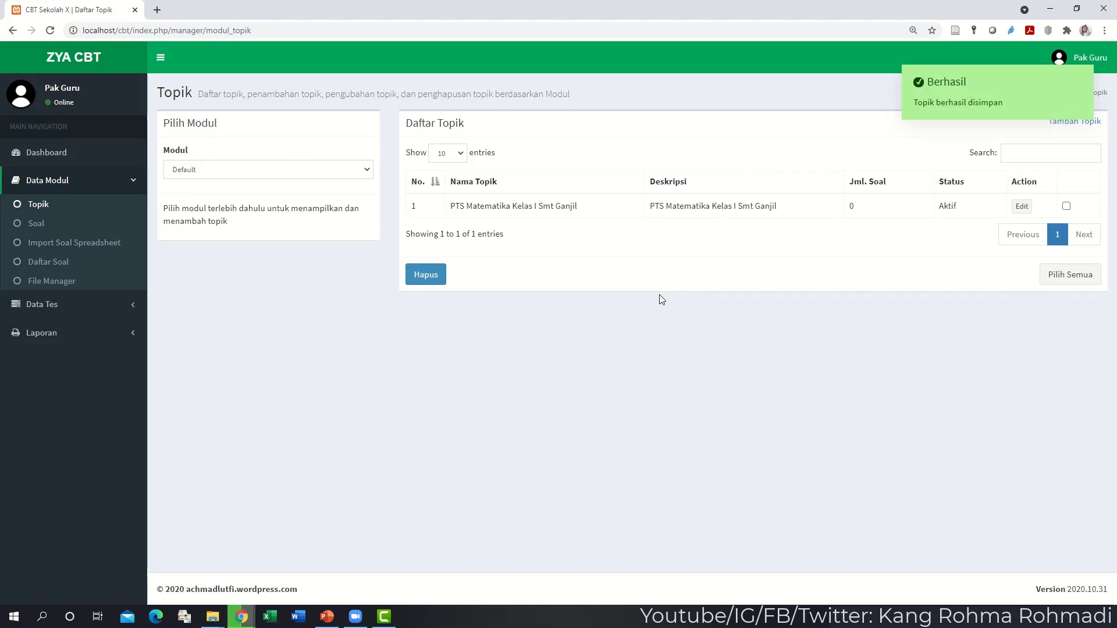
pyautogui.click(37, 225)
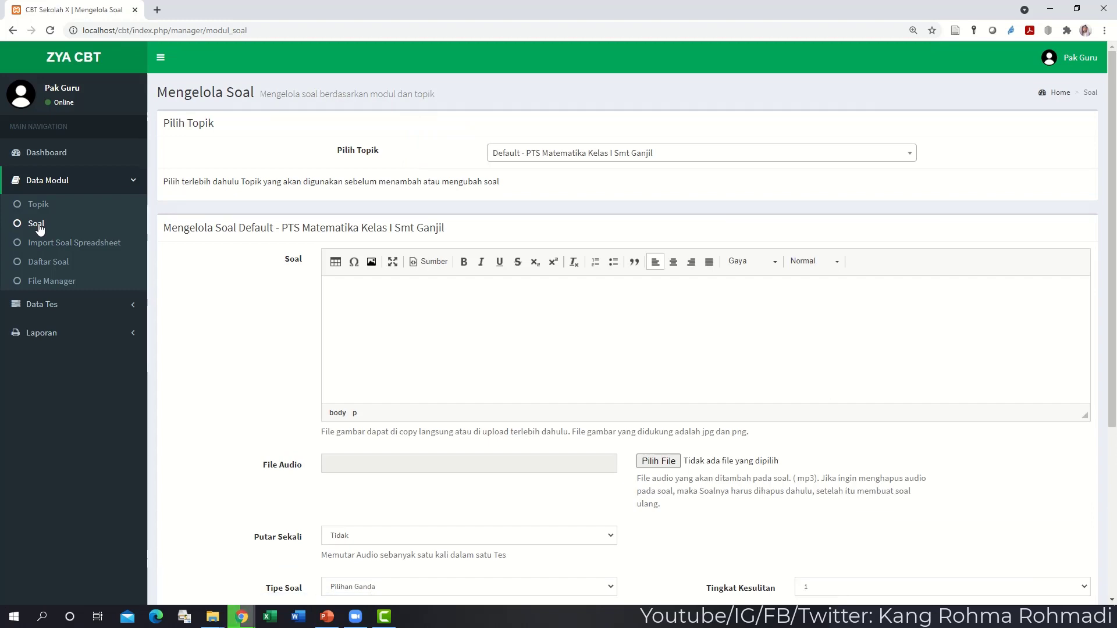
pyautogui.scroll(-2, 428, 317)
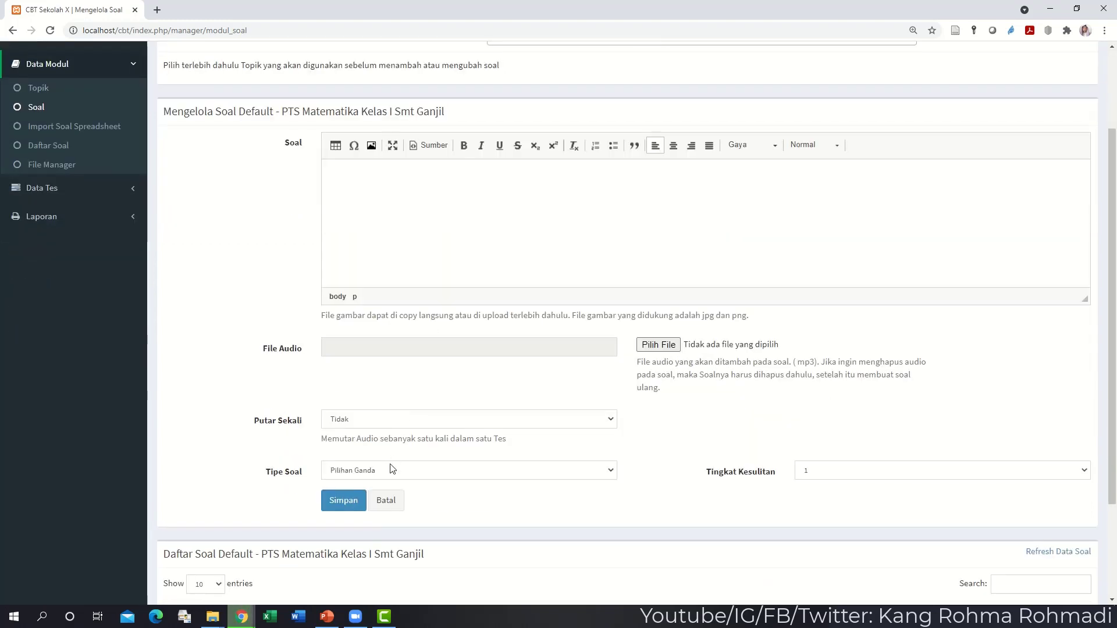
pyautogui.click(393, 470)
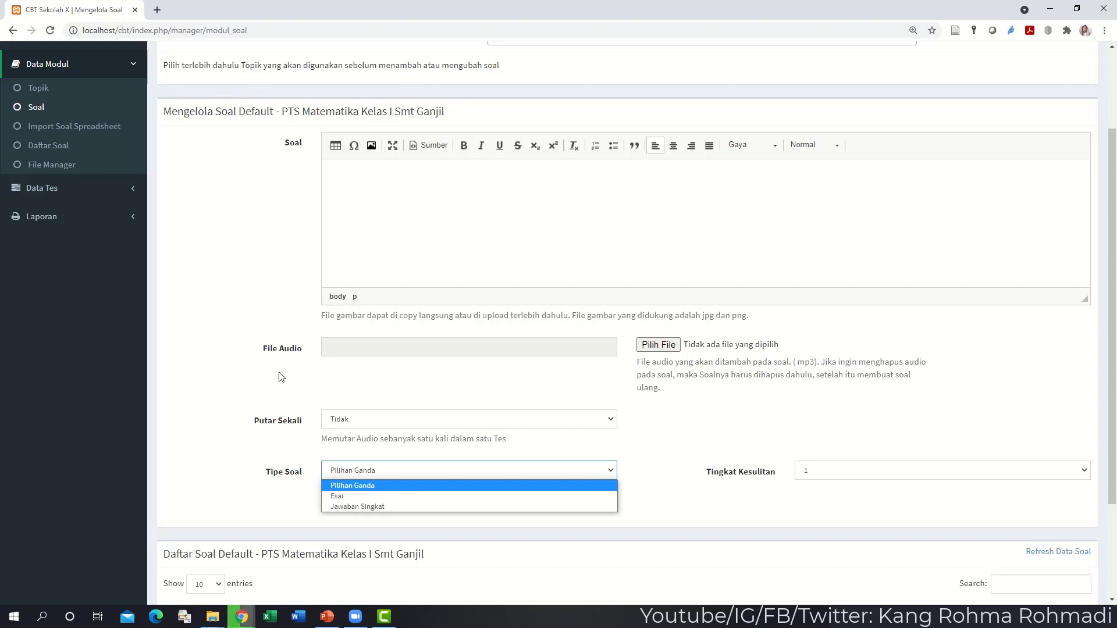
pyautogui.click(261, 327)
pyautogui.scroll(1, 272, 310)
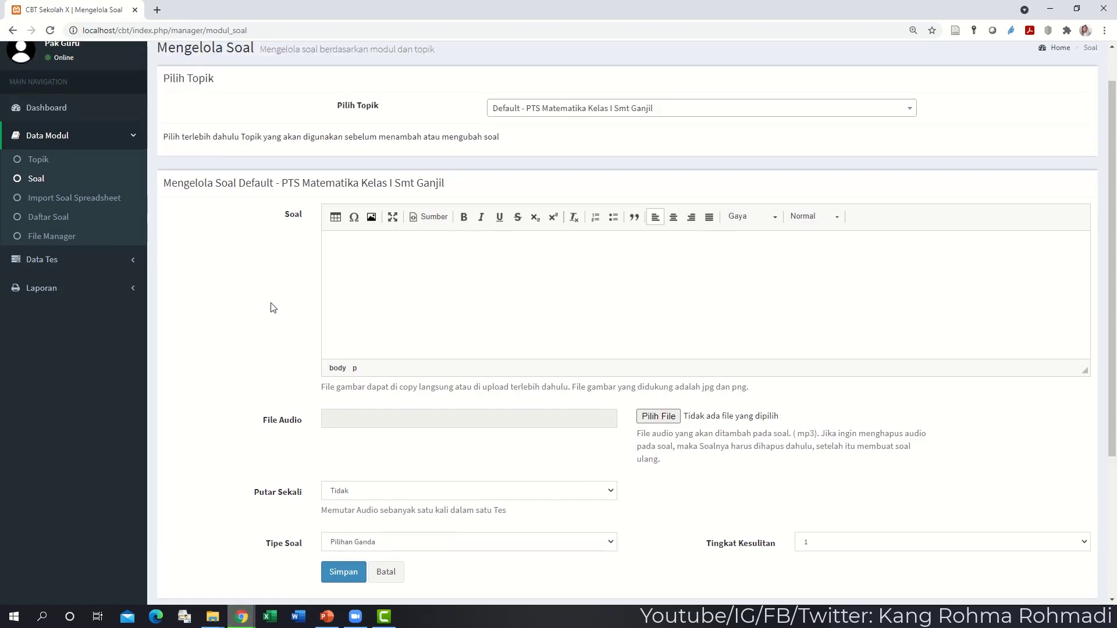
pyautogui.scroll(1, 273, 308)
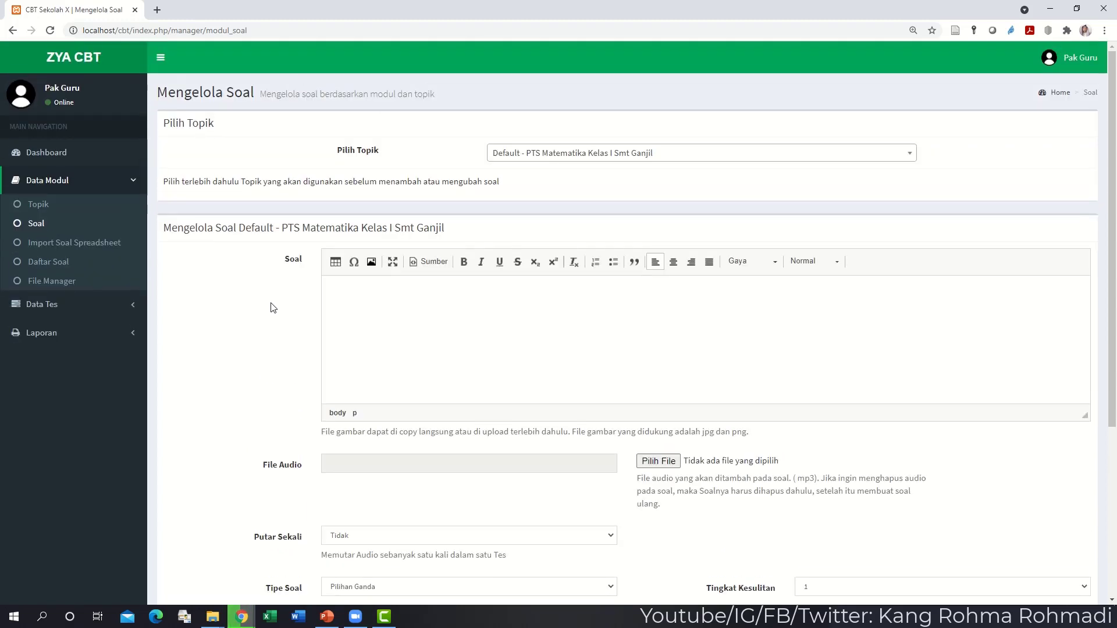
pyautogui.click(64, 209)
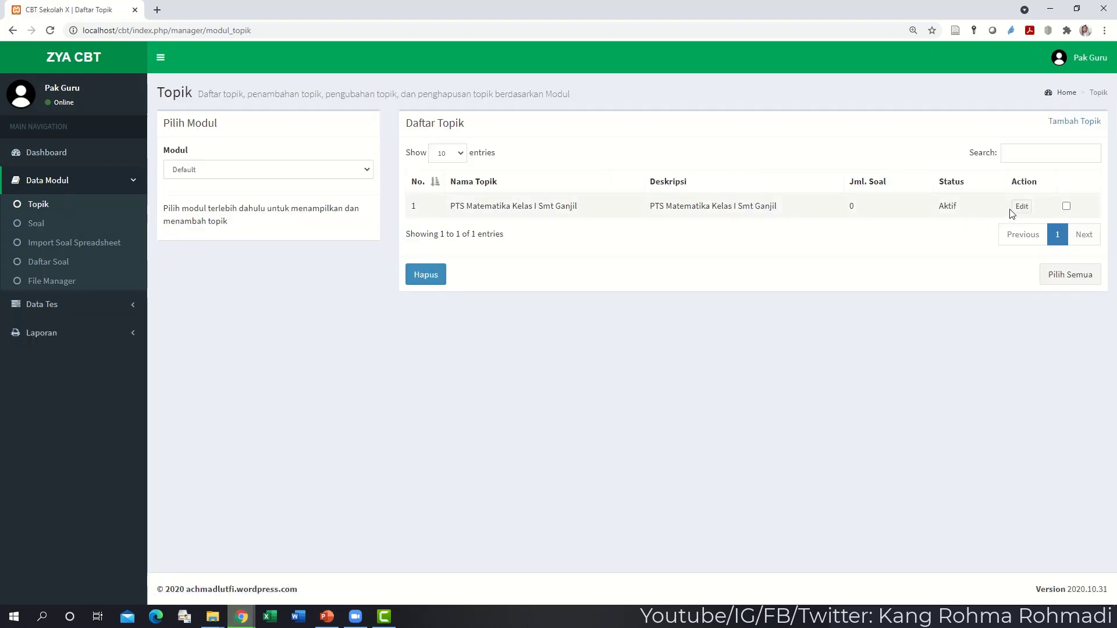
# - Rename the topic to 'PTS Matematika Kelas I Smt Ganjil - PG' and save
pyautogui.click(1019, 207)
pyautogui.click(578, 142)
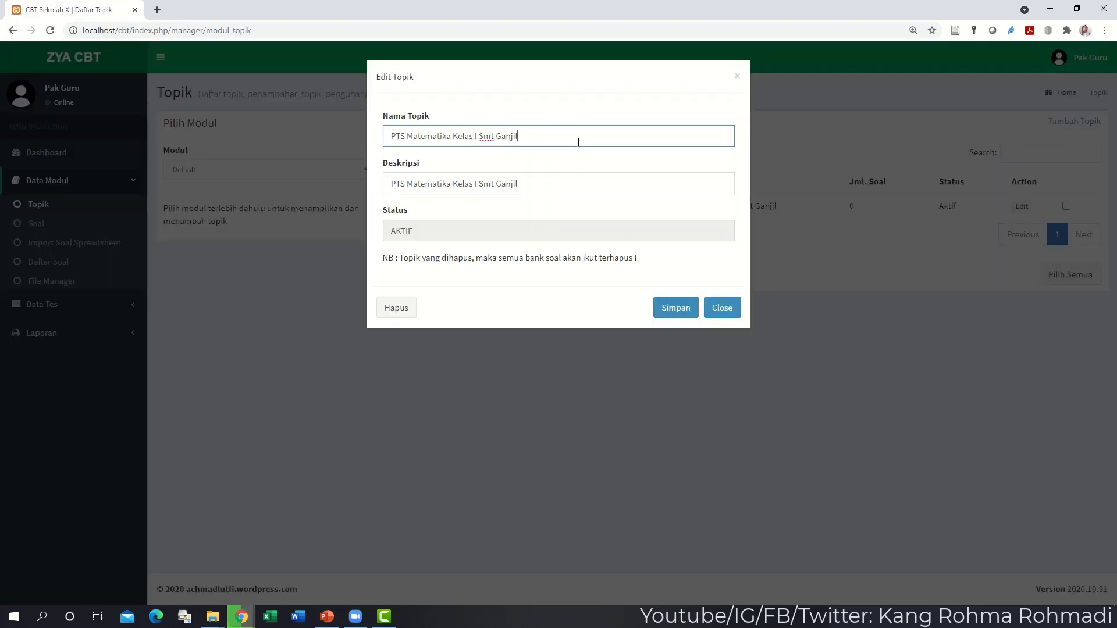
pyautogui.write('- PG')
pyautogui.press('Tab')
pyautogui.hotkey('ctrl', 'c')
pyautogui.press('End')
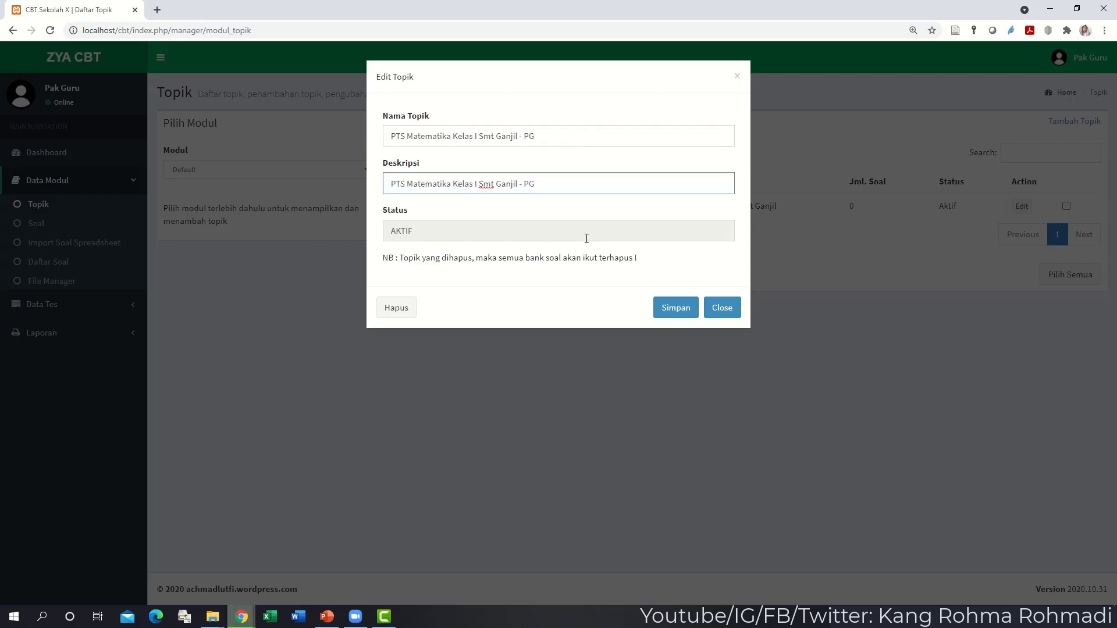
pyautogui.click(677, 308)
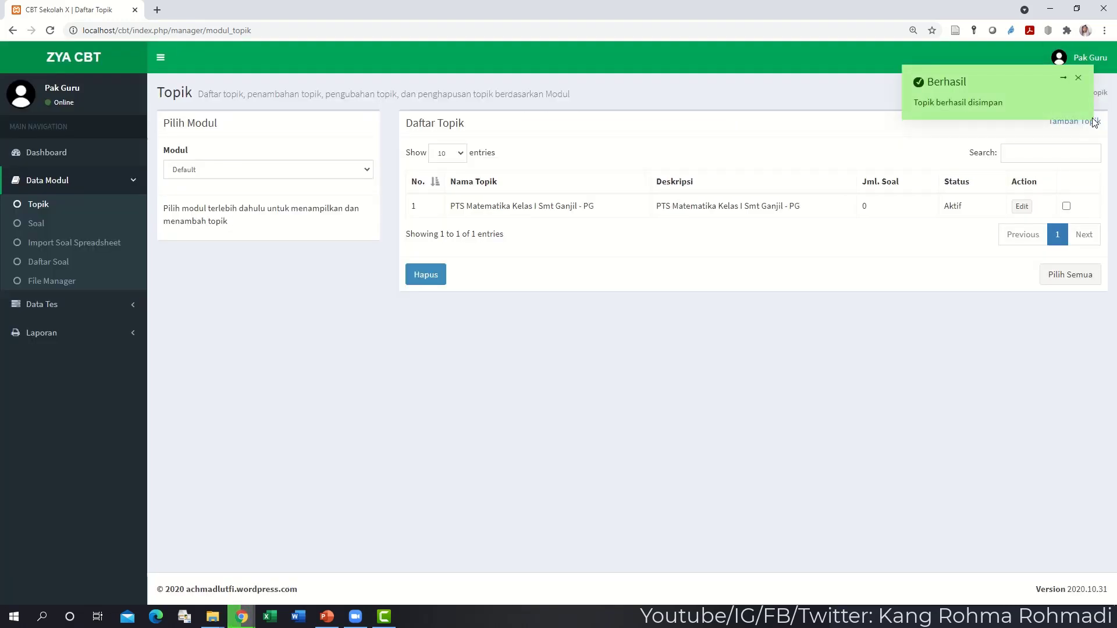
# - Add topic 'PTS Matematika Kelas I Smt Ganjil - Esai' with matching description
pyautogui.click(1094, 122)
pyautogui.hotkey('ctrl', 'v')
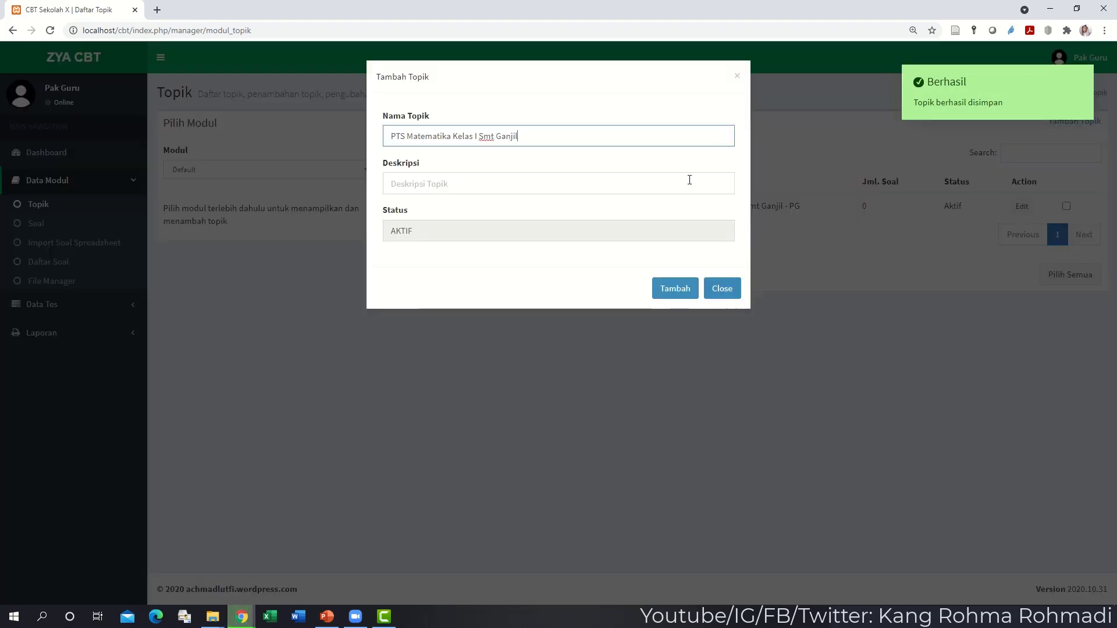
pyautogui.write('- Esai')
pyautogui.press('Tab')
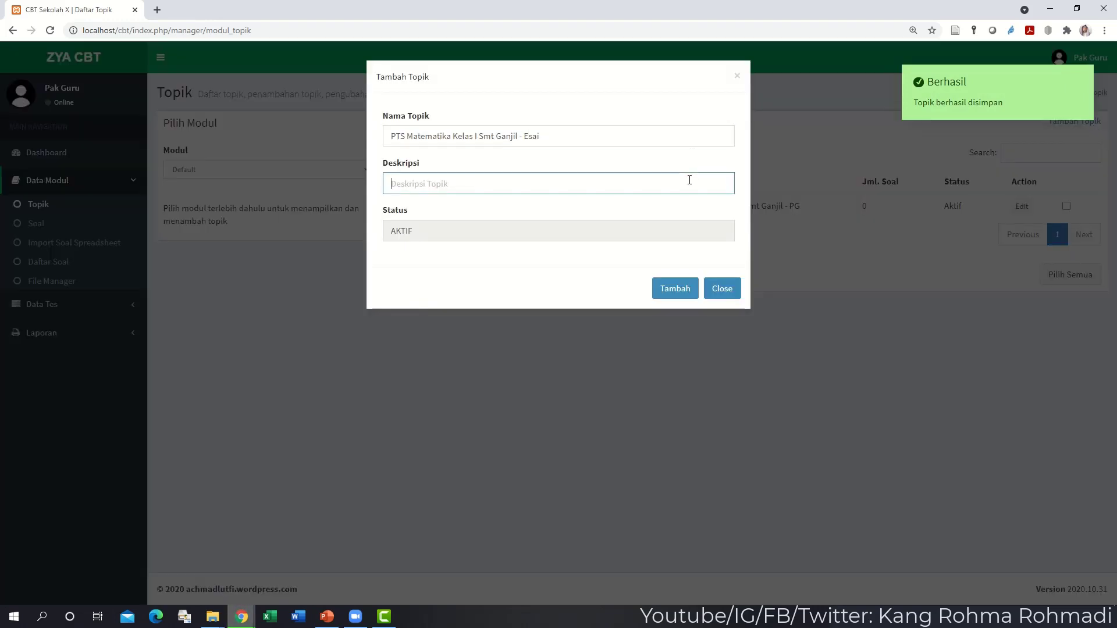
pyautogui.hotkey('shift', 'Tab')
pyautogui.hotkey('ctrl', 'c')
pyautogui.press('Tab')
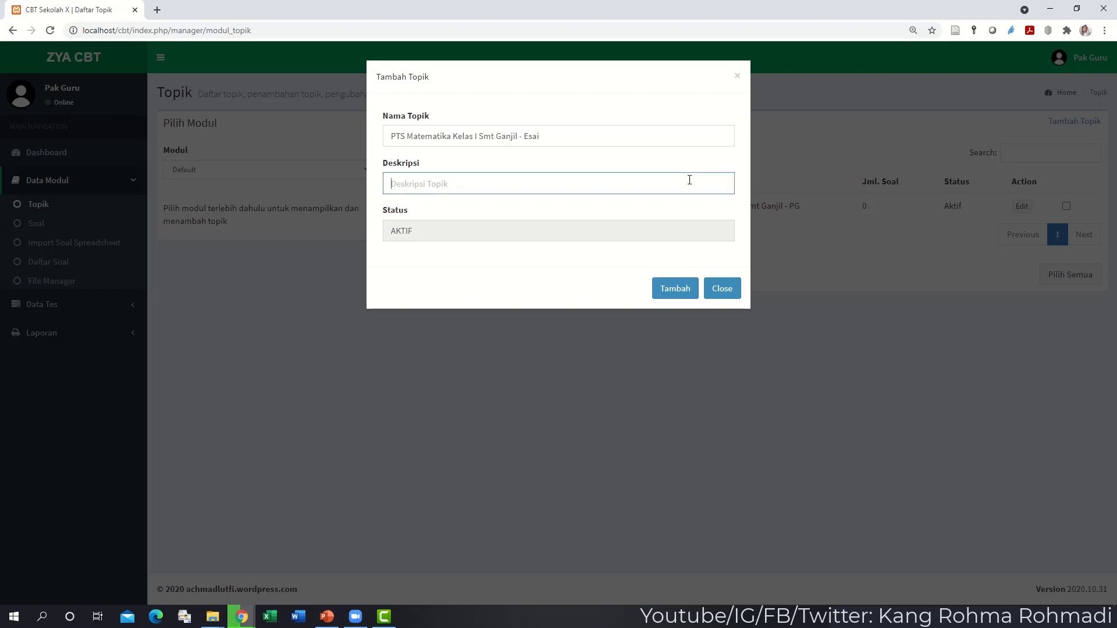
pyautogui.hotkey('ctrl', 'v')
pyautogui.click(673, 290)
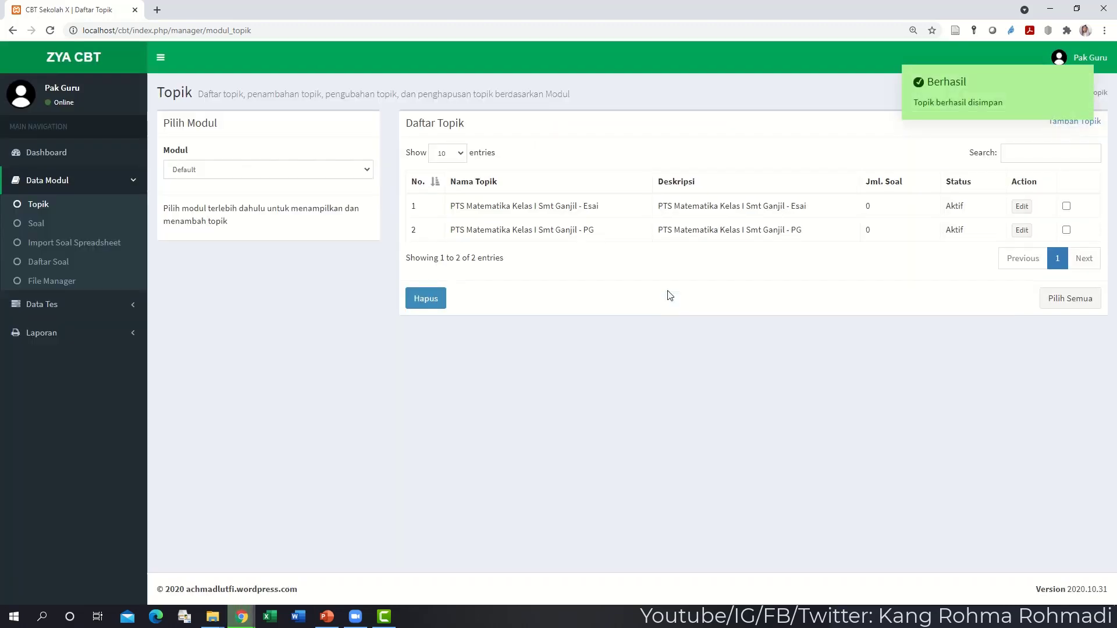
pyautogui.click(74, 229)
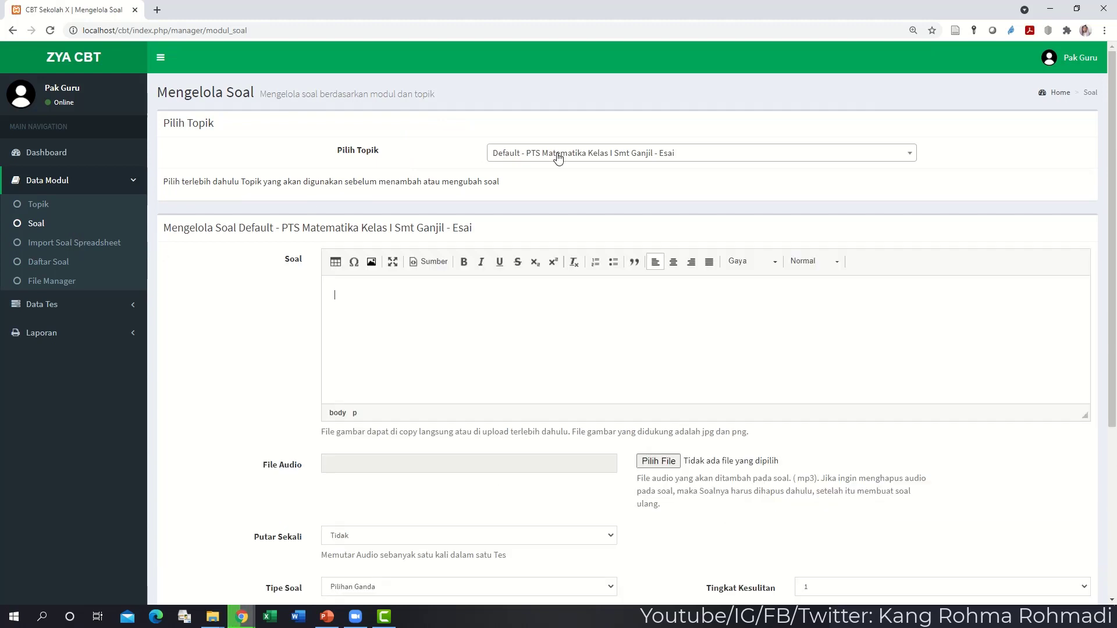
# - Check Pilih Topik and keep 'PTS Matematika Kelas I Smt Ganjil - Esai' selected
pyautogui.click(558, 156)
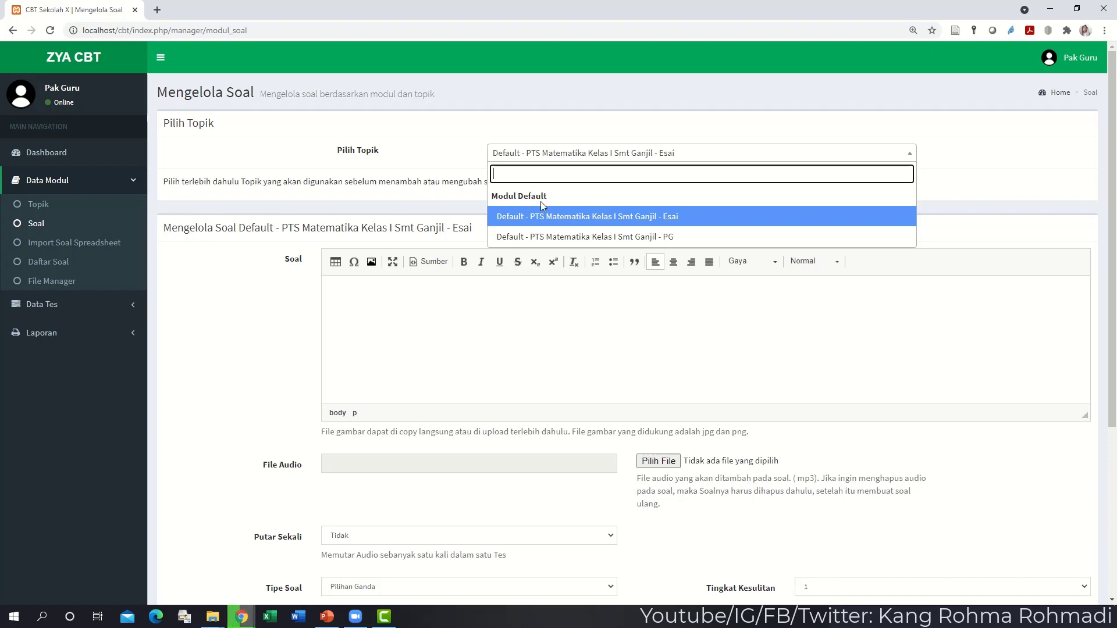
pyautogui.click(629, 220)
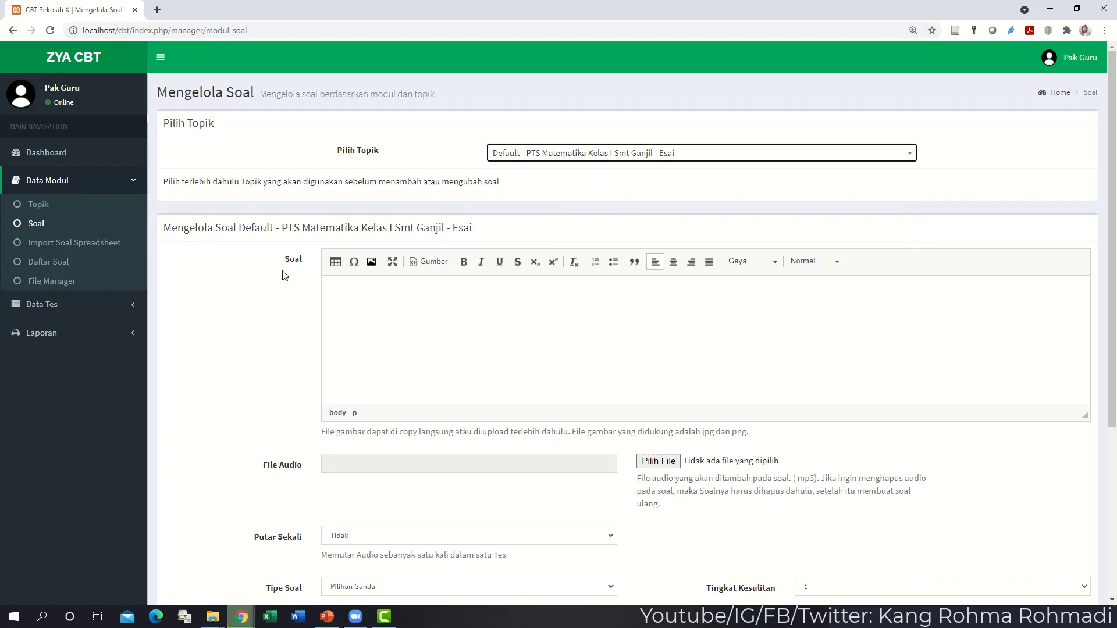
# - Replace the Soal text with 'Tuliskan bagaimana rumus volume Limas!'
pyautogui.click(351, 294)
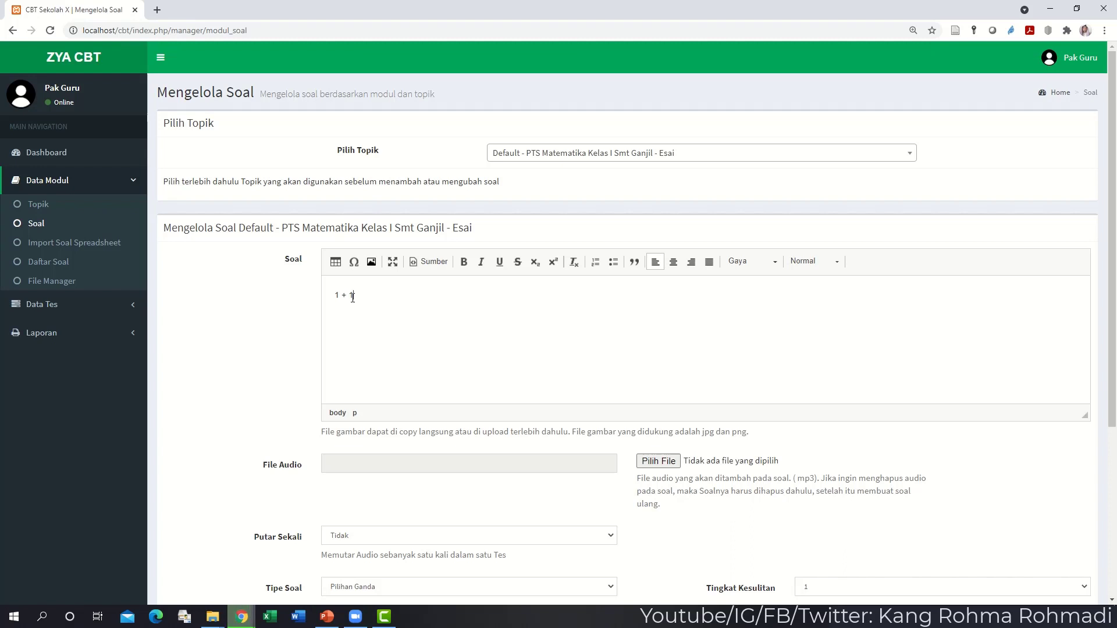
pyautogui.write('=')
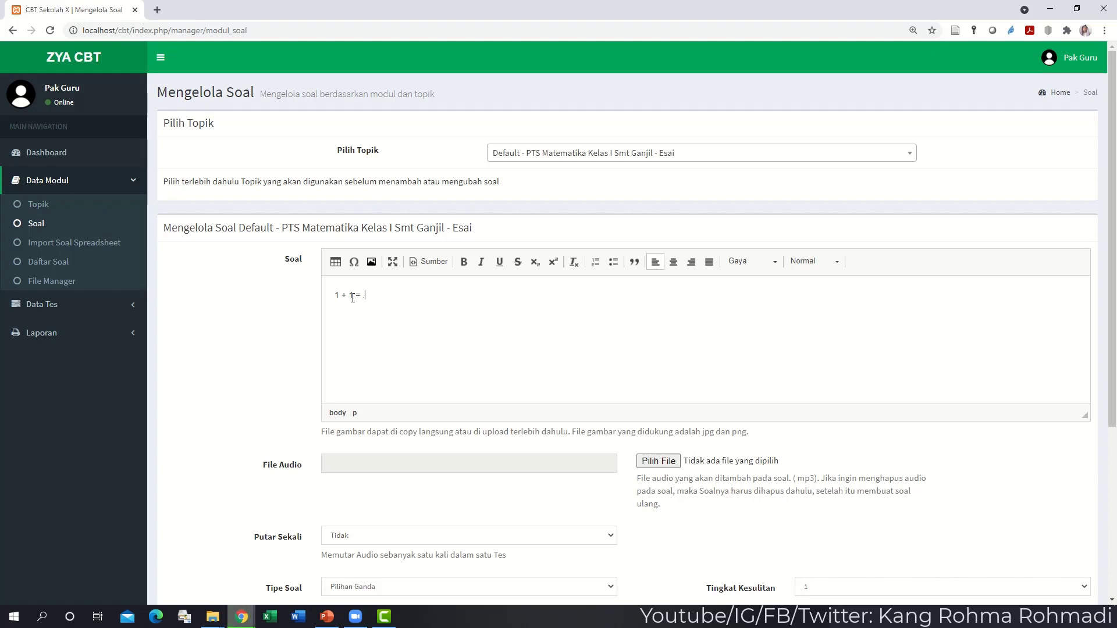
pyautogui.hotkey('shift', 'Left')
pyautogui.hotkey('shift', 'Left')
pyautogui.hotkey('shift', 'Left')
pyautogui.hotkey('shift', 'Left')
pyautogui.hotkey('shift', 'Left')
pyautogui.hotkey('shift', 'Left')
pyautogui.hotkey('shift', 'Left')
pyautogui.hotkey('shift', 'Left')
pyautogui.hotkey('shift', 'Left')
pyautogui.hotkey('shift', 'Left')
pyautogui.hotkey('shift', 'Left')
pyautogui.hotkey('shift', 'Left')
pyautogui.write('Tuliska')
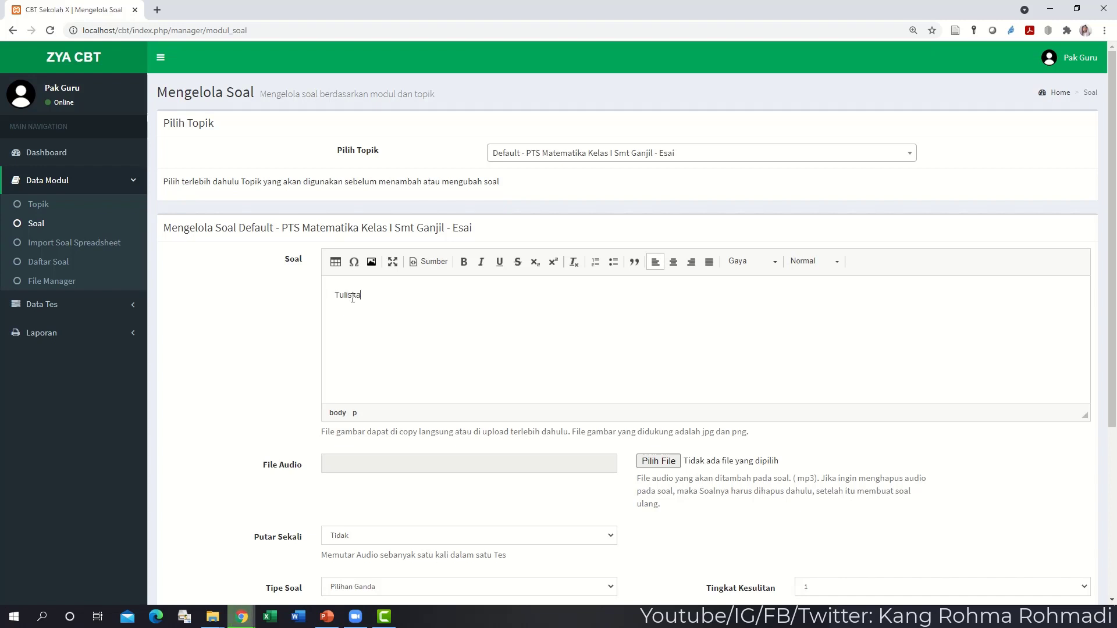
pyautogui.write('n bagaimana rumus')
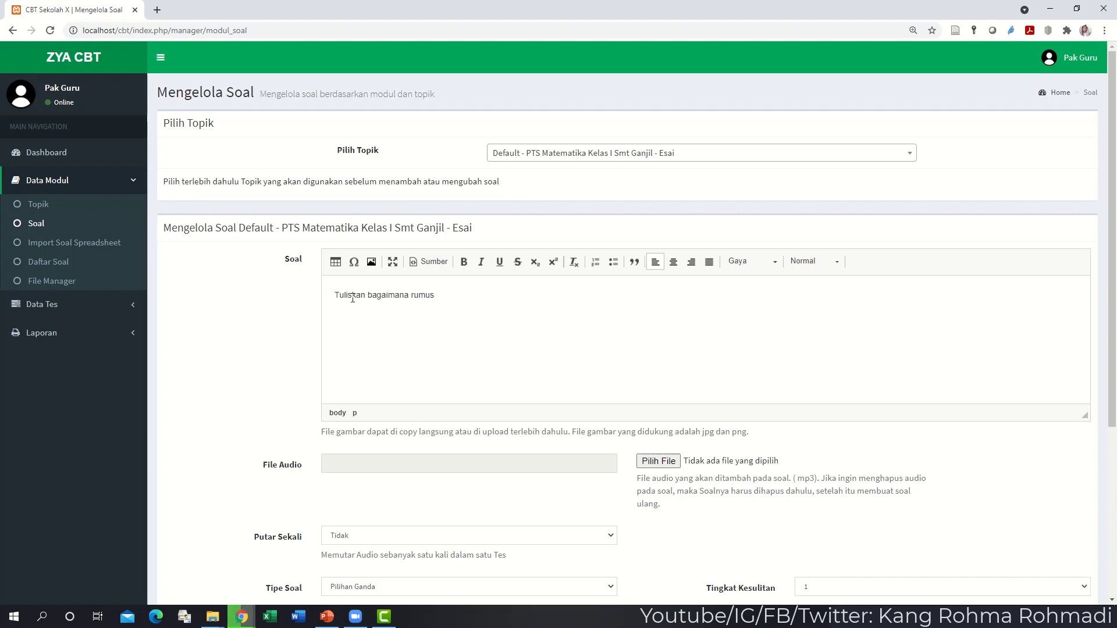
pyautogui.write(' volume Limas!')
pyautogui.scroll(-4, 252, 267)
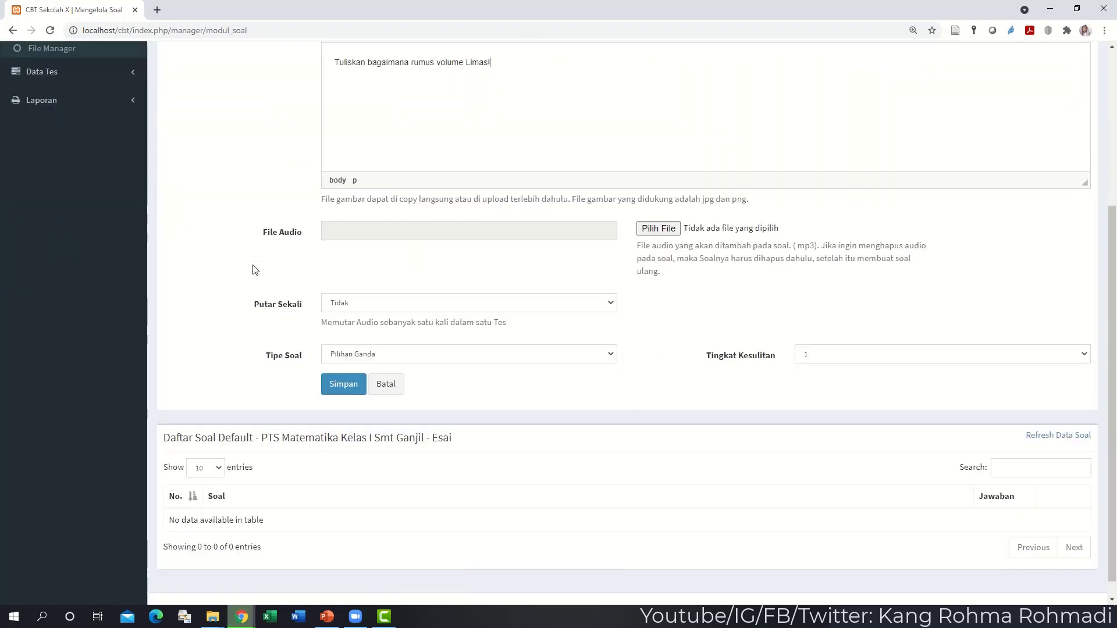
# - Set Tipe Soal to Esai, keep Putar Sekali Tidak and difficulty 1, and save
pyautogui.click(397, 354)
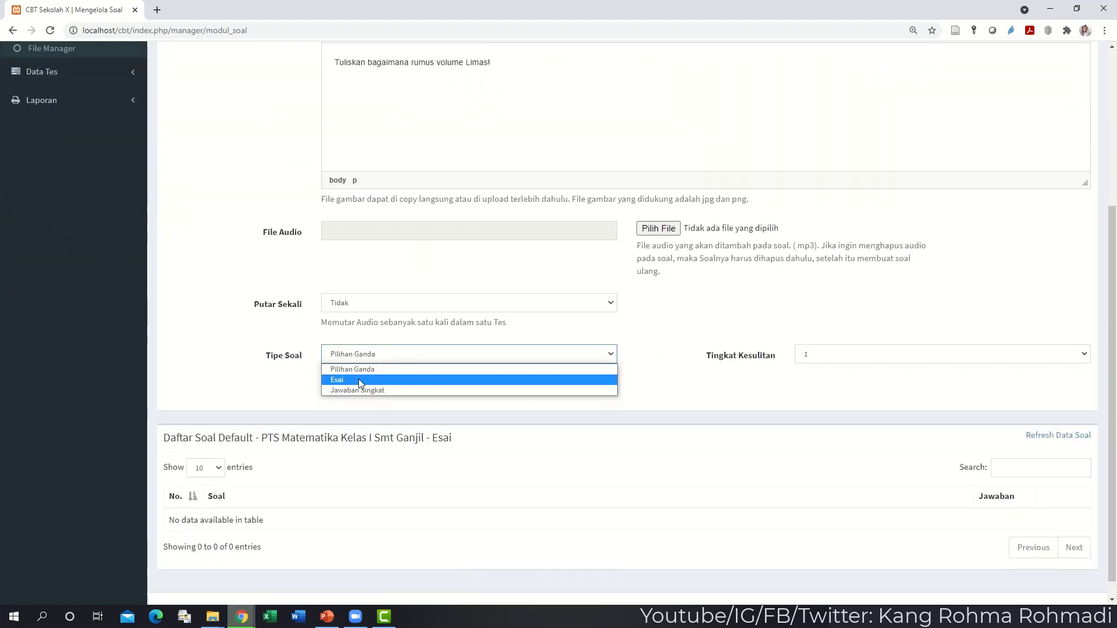
pyautogui.click(359, 379)
pyautogui.click(388, 237)
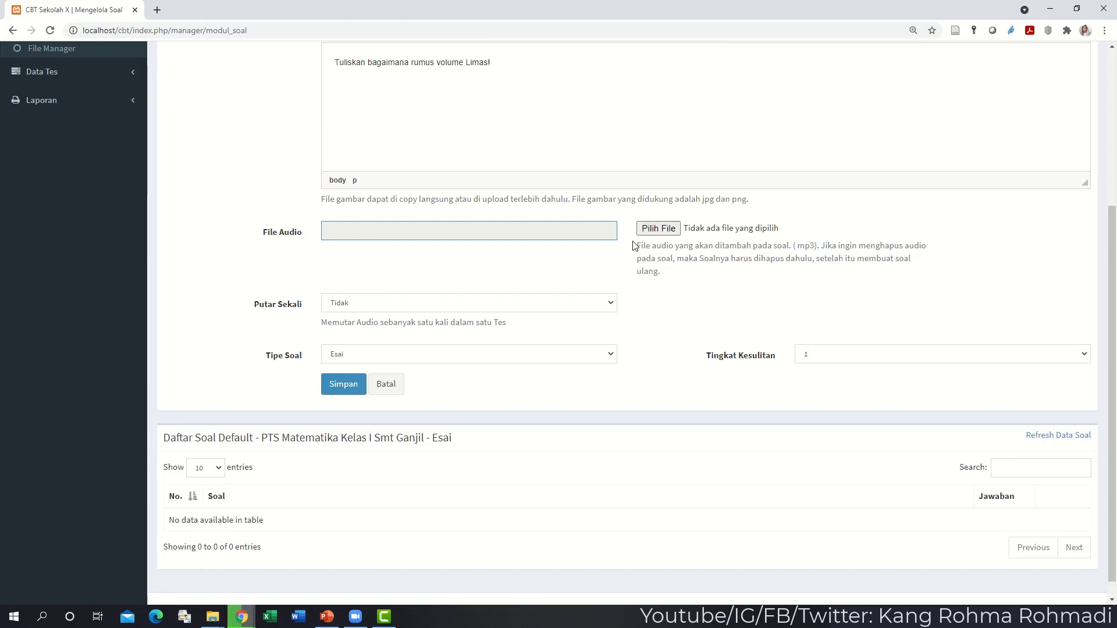
pyautogui.click(389, 306)
pyautogui.click(389, 306)
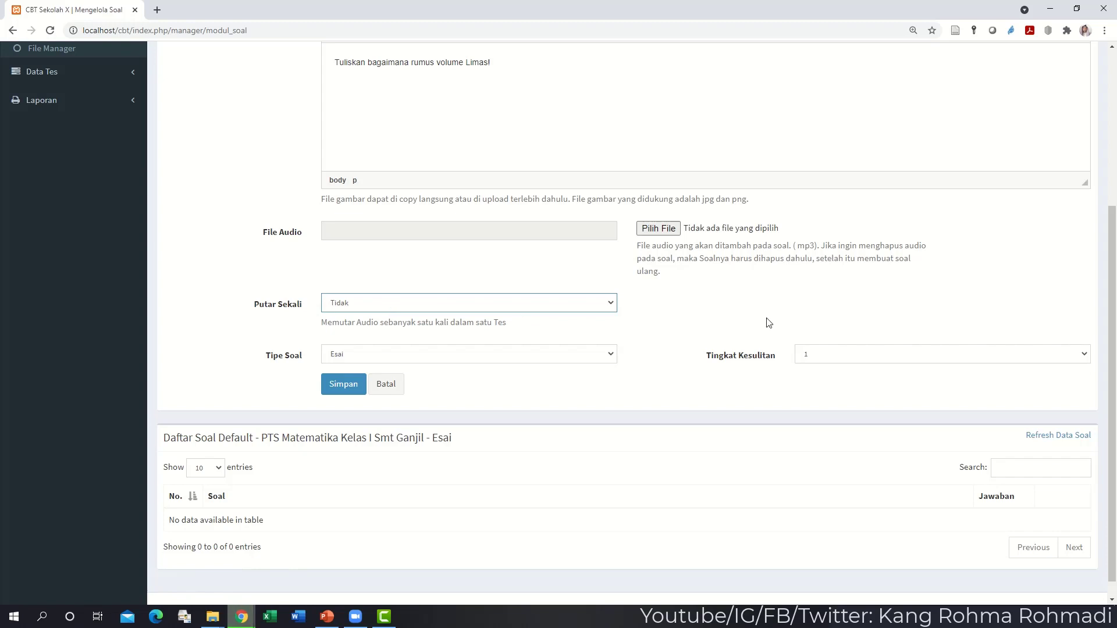
pyautogui.click(817, 356)
pyautogui.click(818, 356)
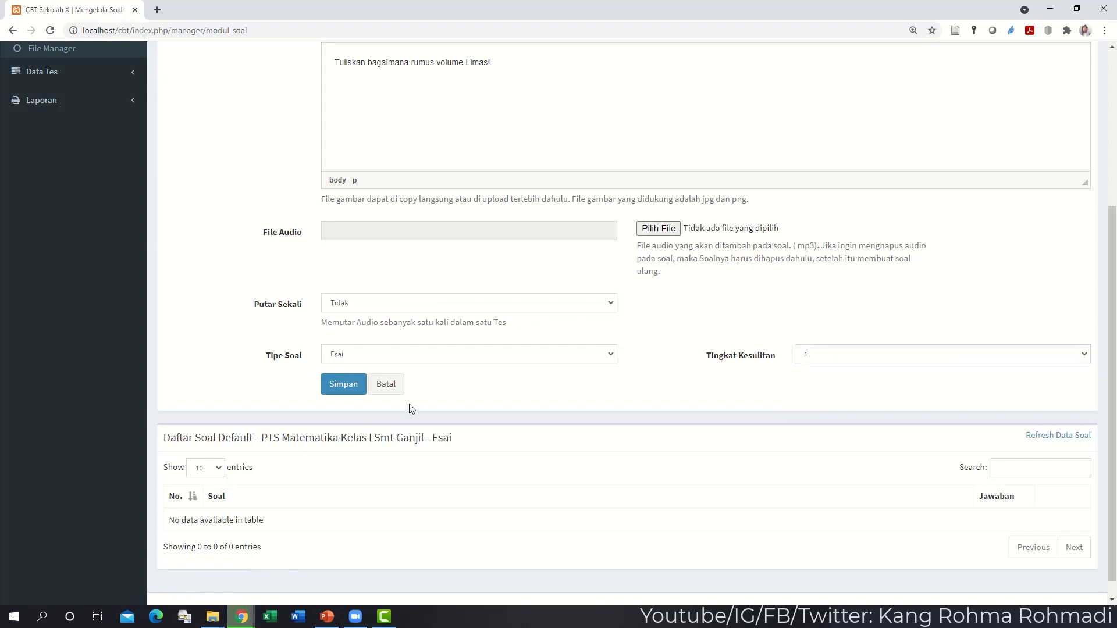
pyautogui.click(347, 392)
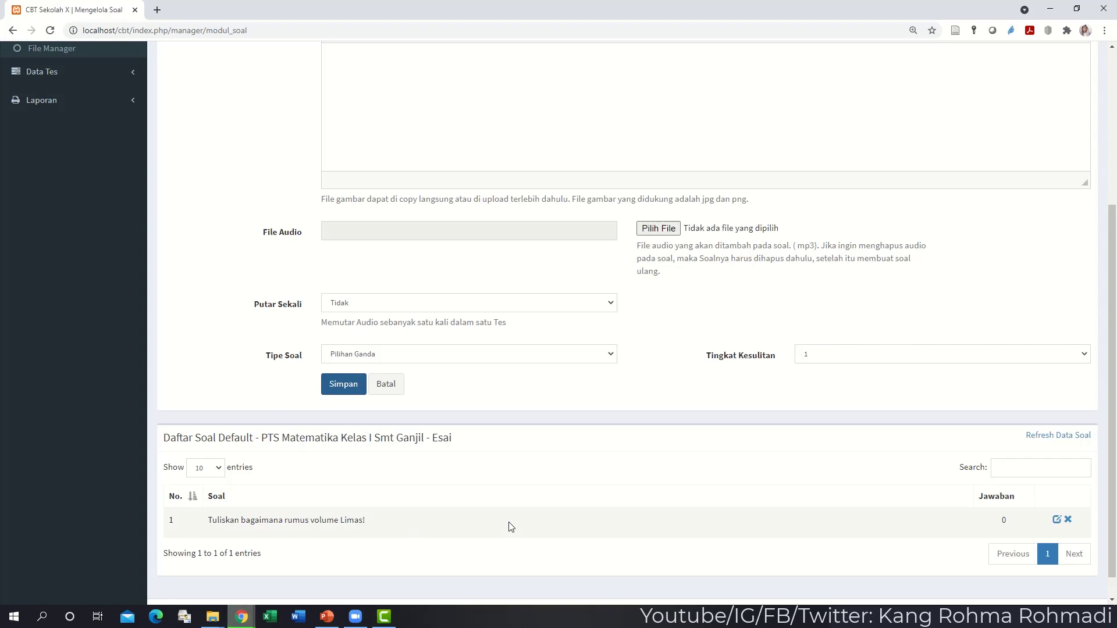
# - Add the six-equal-faces solid question as Jawaban Singkat with answer key kubus and save it
pyautogui.scroll(2, 488, 448)
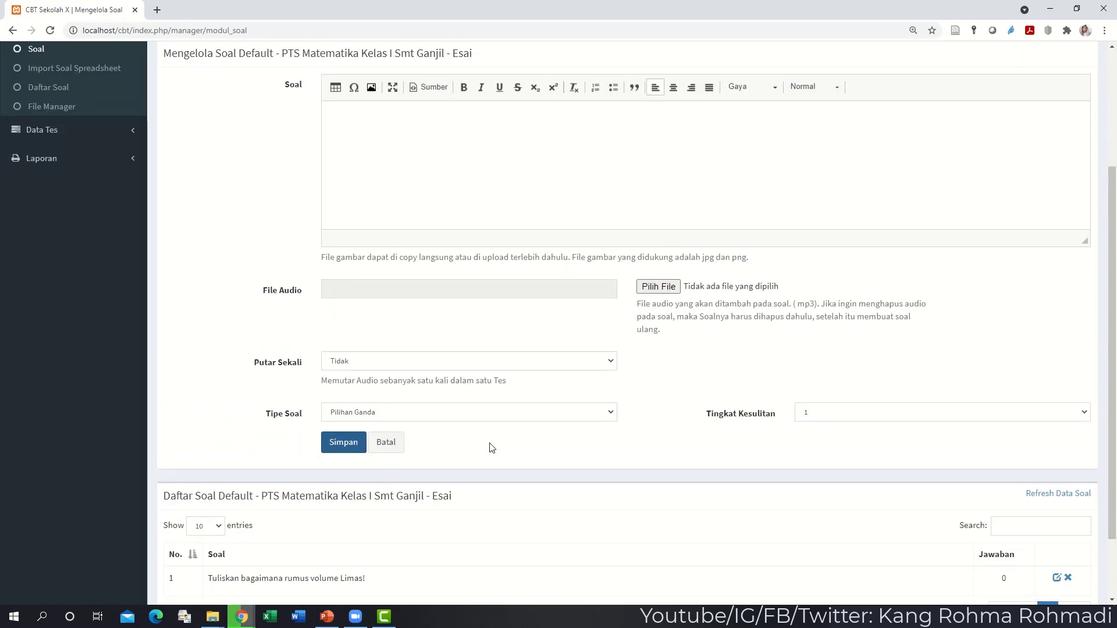
pyautogui.click(434, 239)
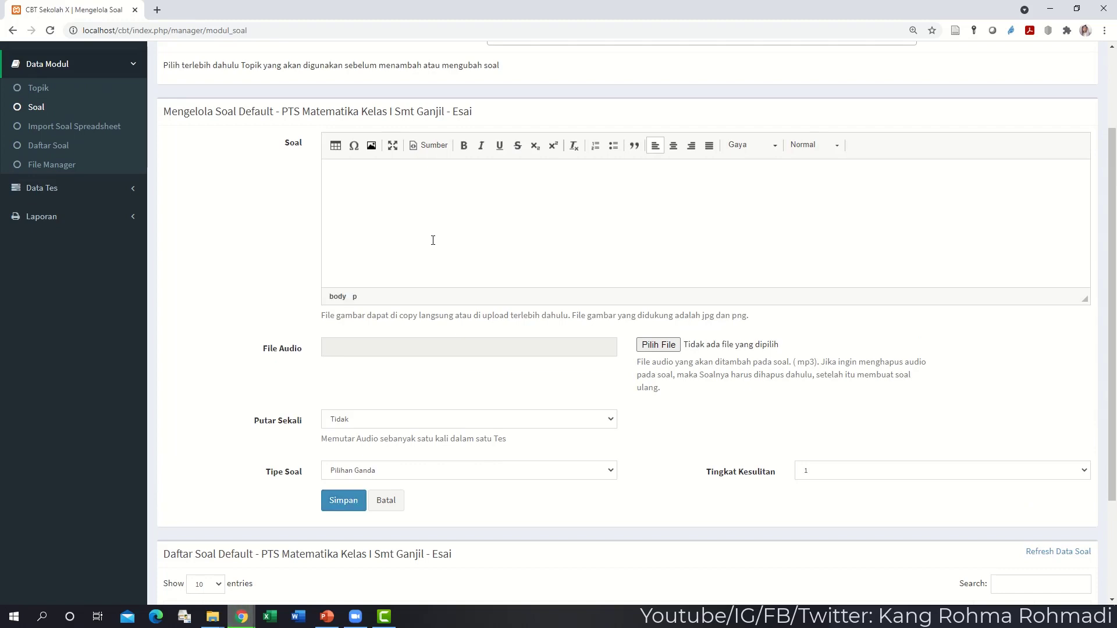
pyautogui.write('nama ba')
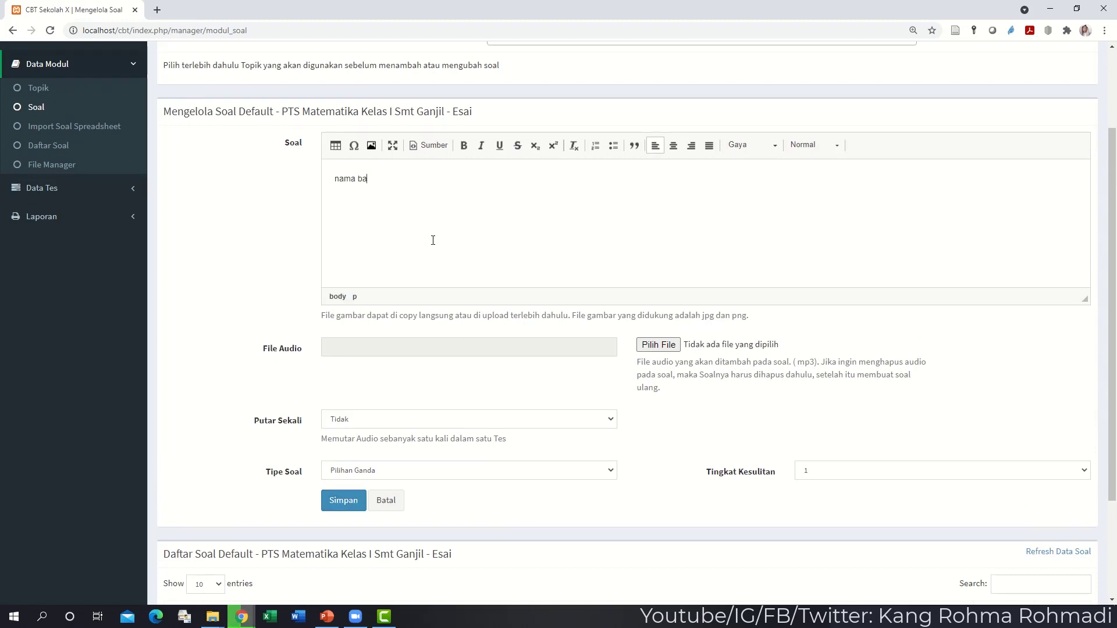
pyautogui.write('ngun ruang d')
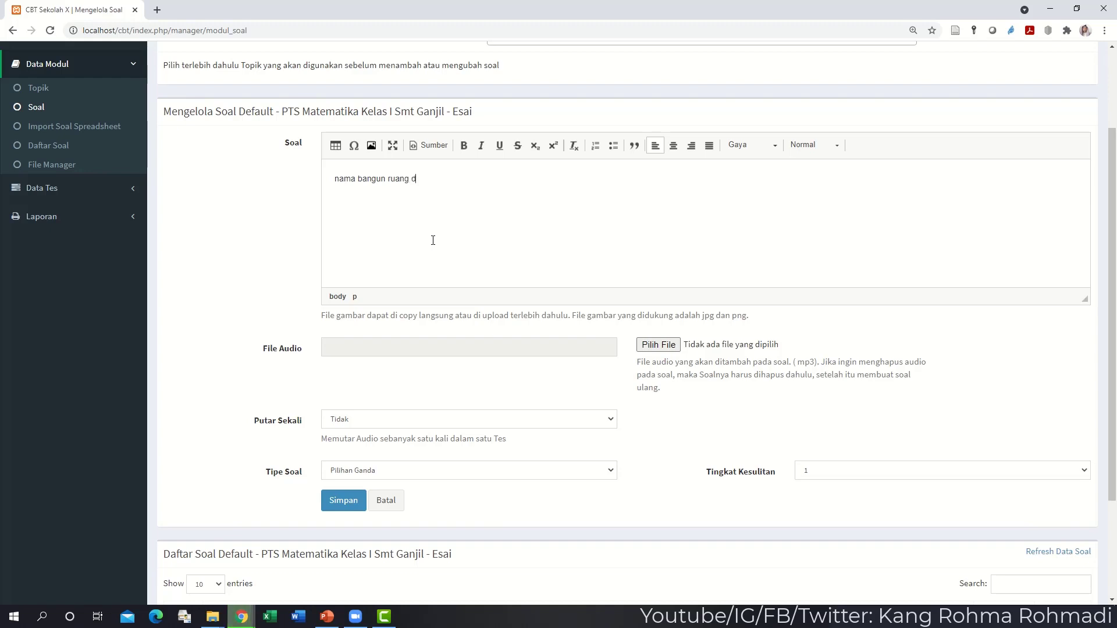
pyautogui.write('engan sisi yang sama berjumlah 6 buah sisi')
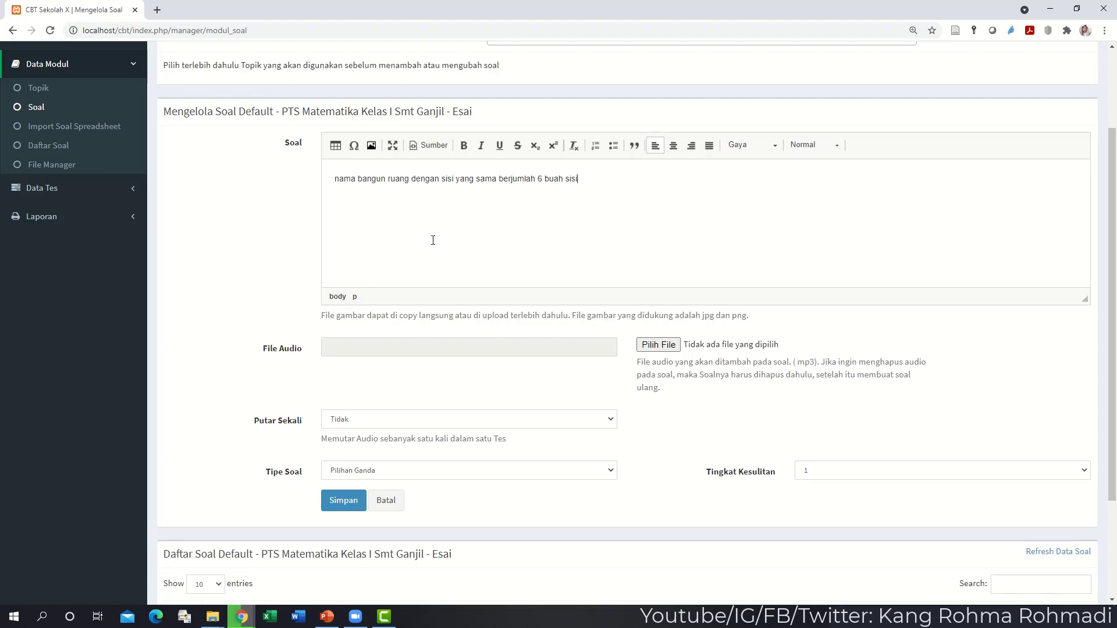
pyautogui.write(' disebut ... .')
pyautogui.click(362, 470)
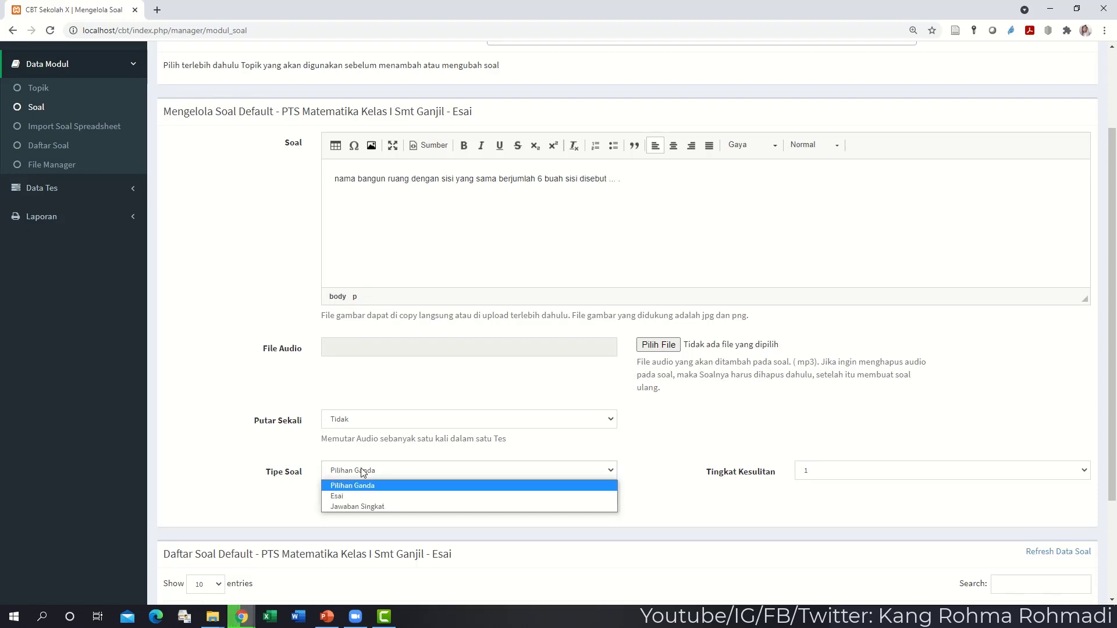
pyautogui.click(356, 507)
pyautogui.click(388, 502)
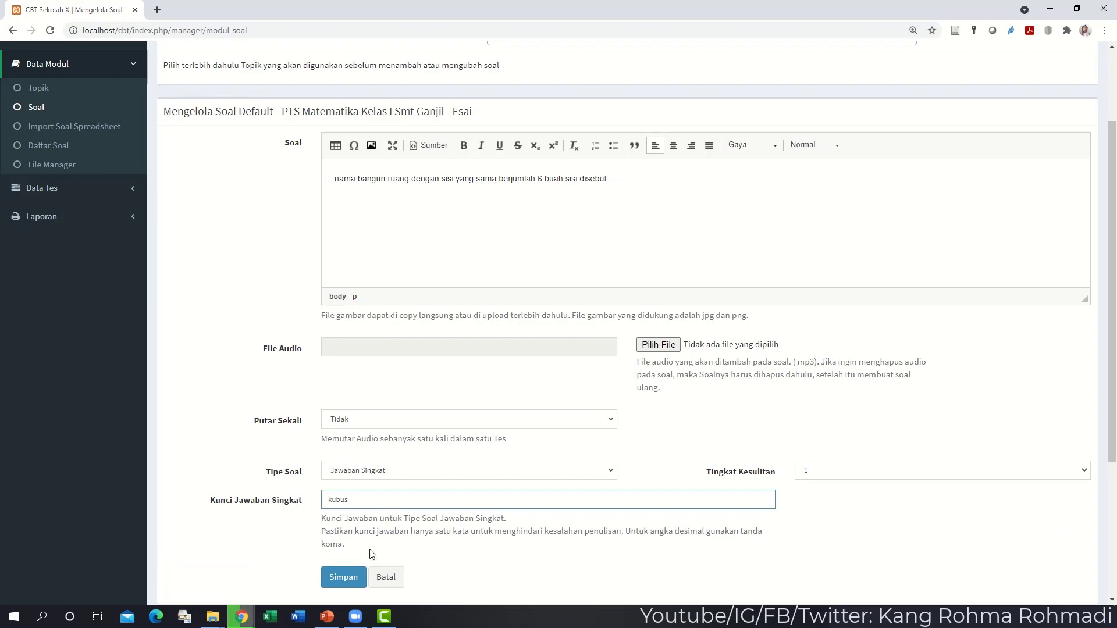
pyautogui.click(352, 578)
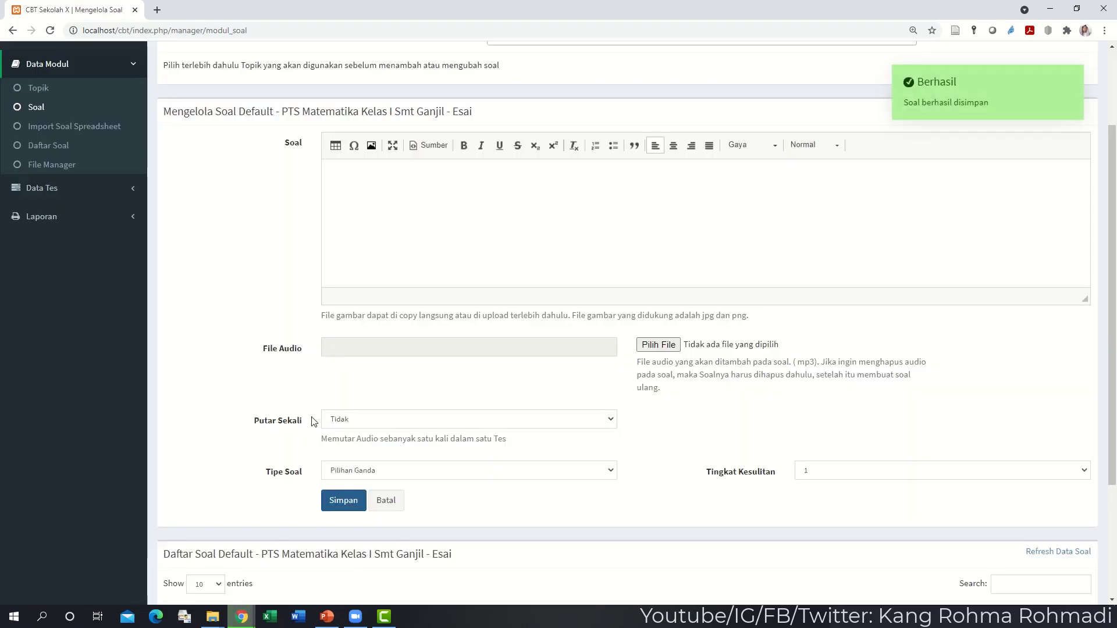
pyautogui.scroll(-3, 314, 419)
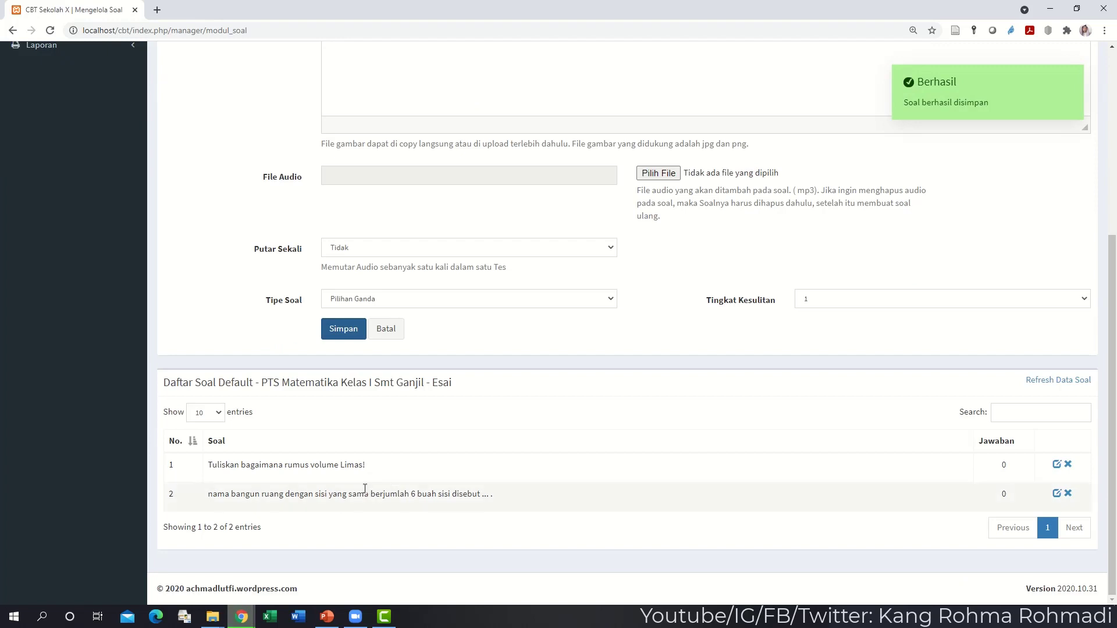
pyautogui.scroll(5, 246, 331)
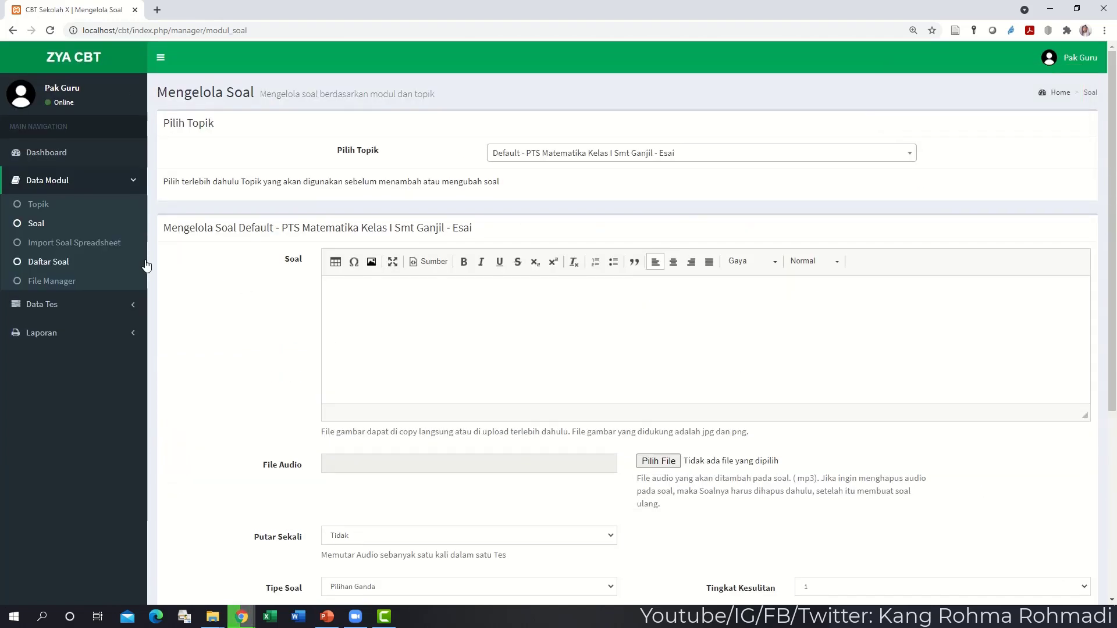
# - Switch to the PG topic and save a Pilihan Ganda question '1 + 1 = ....'
pyautogui.click(525, 156)
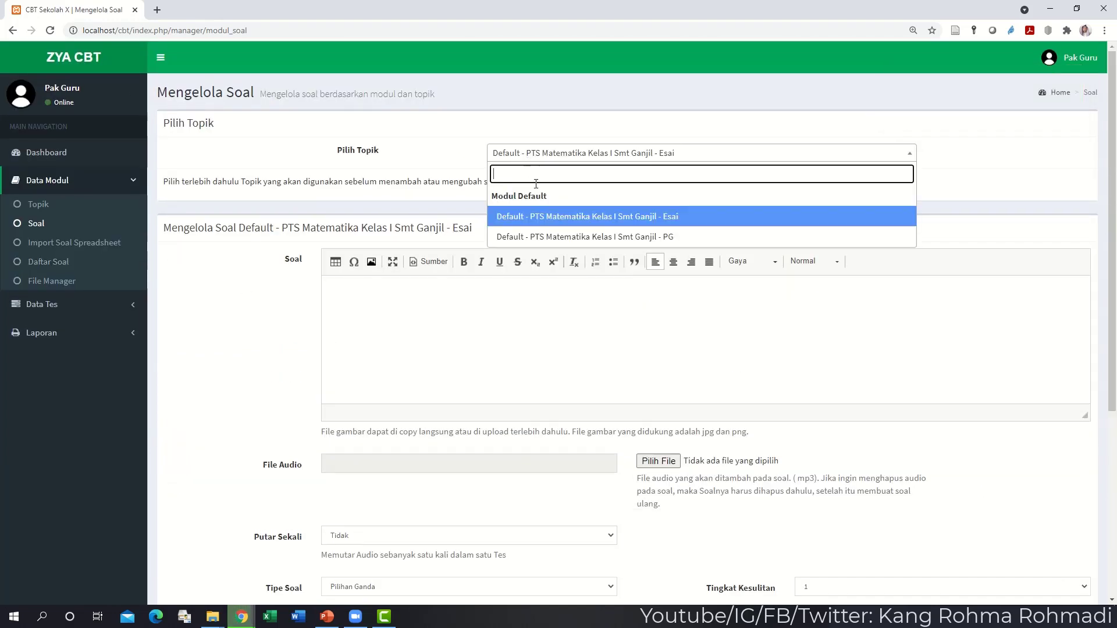
pyautogui.click(547, 235)
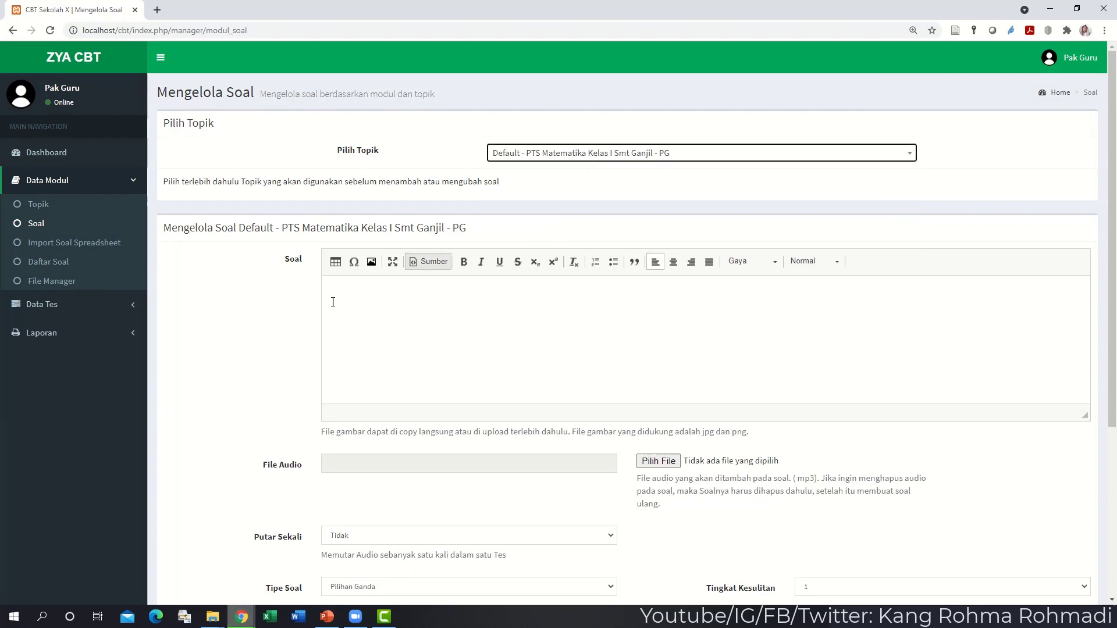
pyautogui.scroll(-4, 359, 305)
pyautogui.scroll(3, 452, 314)
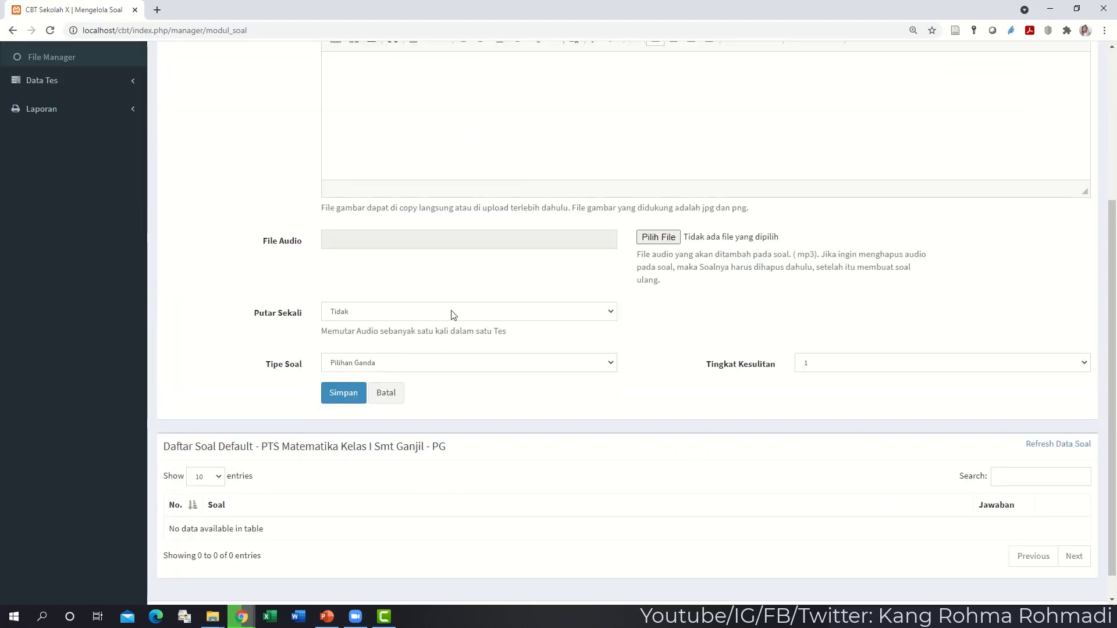
pyautogui.click(448, 292)
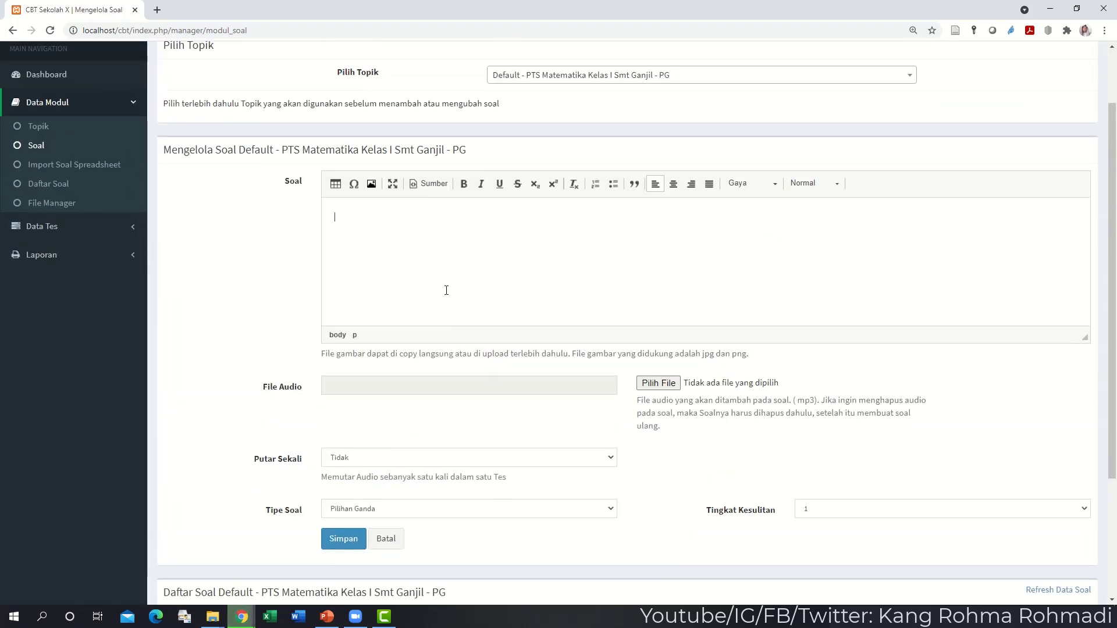
pyautogui.write('1 + 1 = ....')
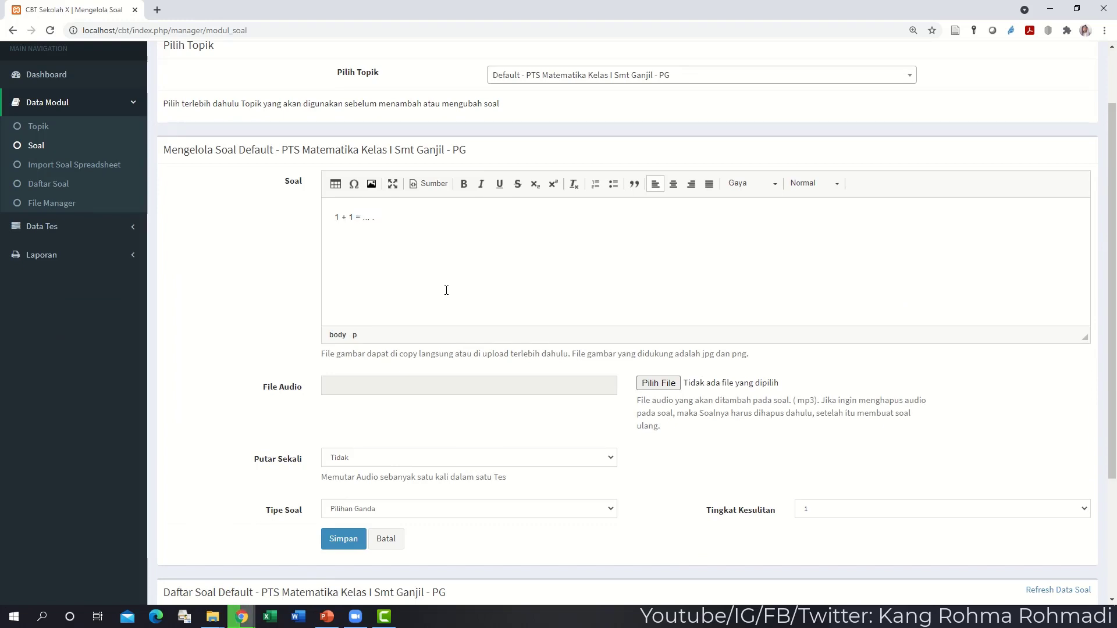
pyautogui.click(332, 510)
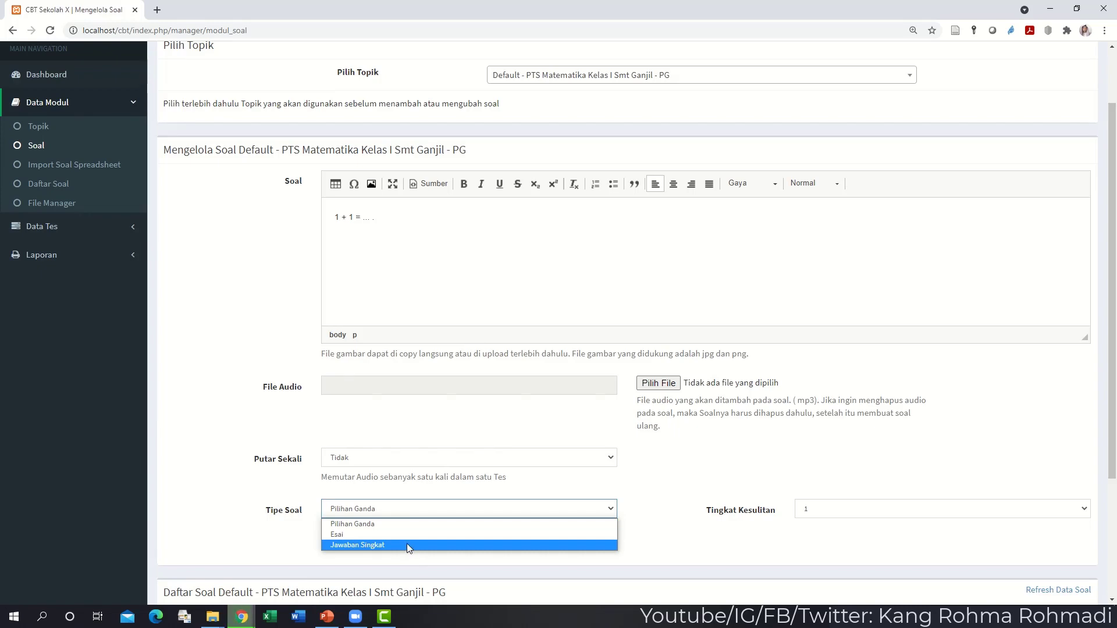
pyautogui.click(406, 527)
pyautogui.click(342, 536)
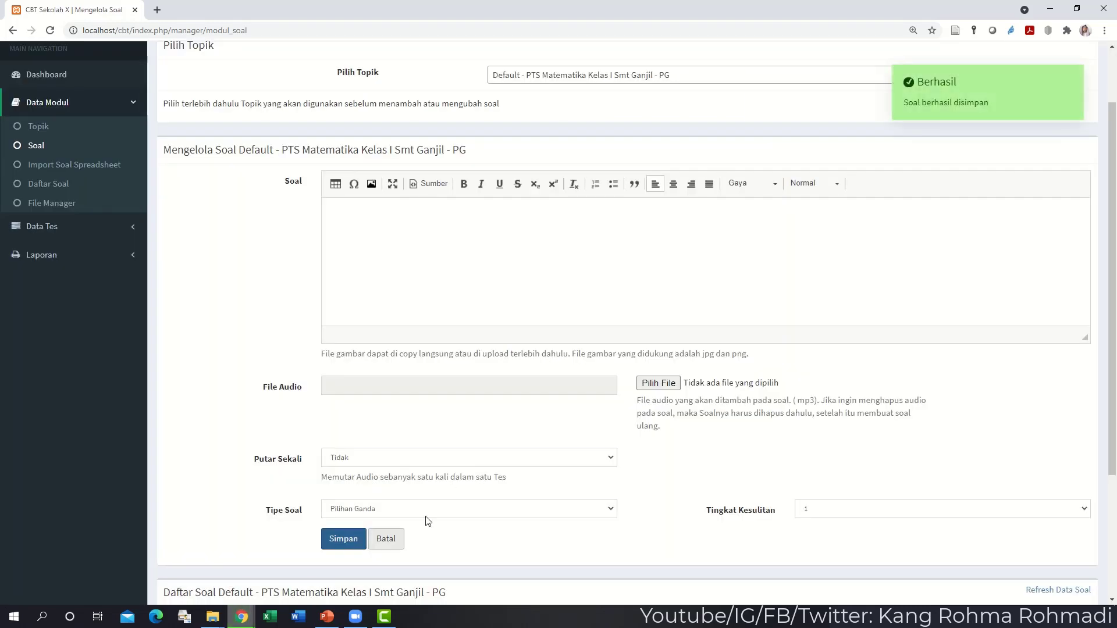
pyautogui.scroll(-3, 424, 518)
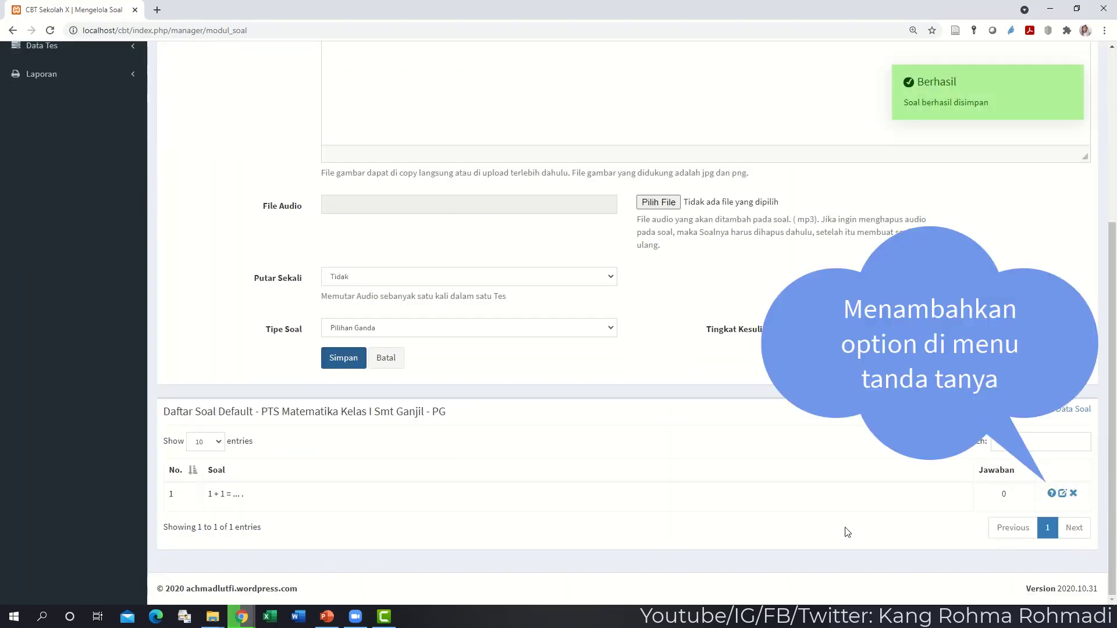
# - Add 2 as the Benar answer to the 1 + 1 question
pyautogui.click(1052, 493)
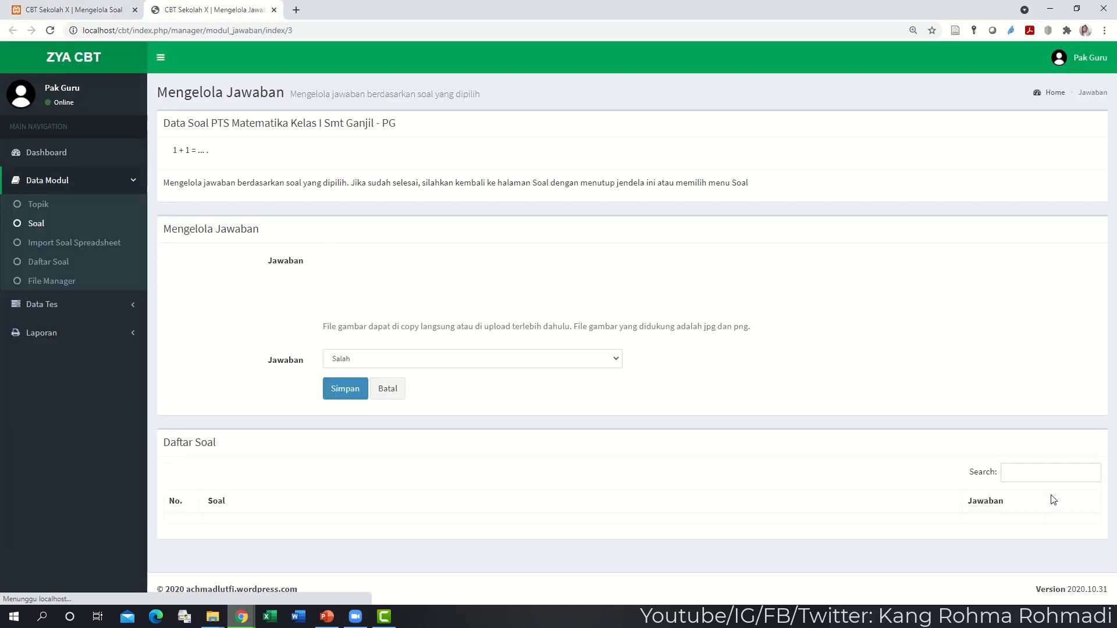
pyautogui.write('2')
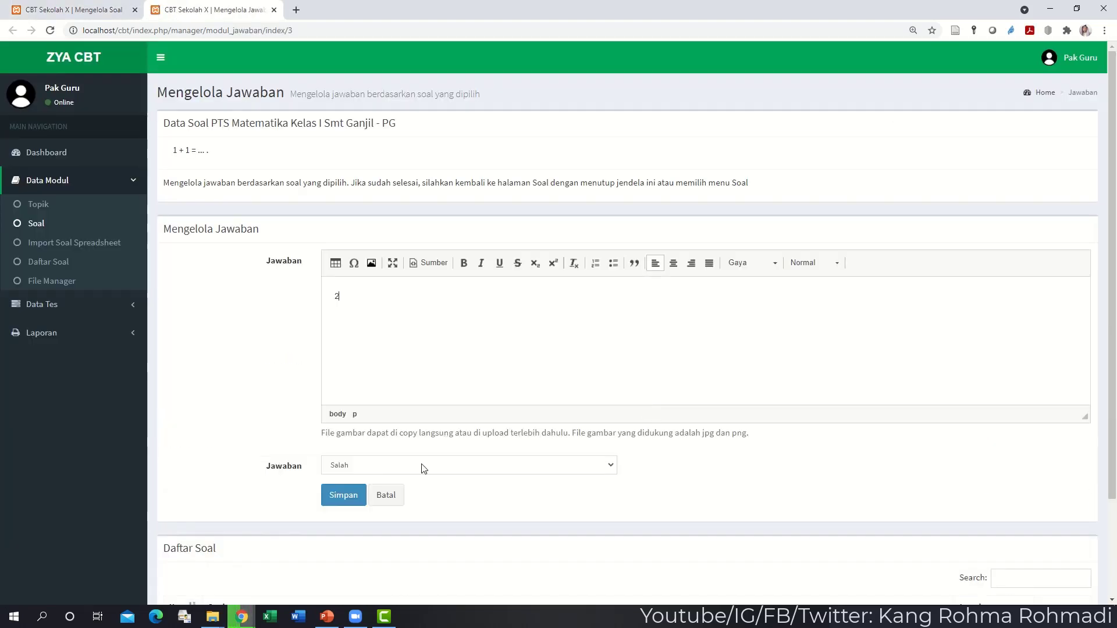
pyautogui.click(346, 469)
pyautogui.click(341, 490)
pyautogui.click(336, 499)
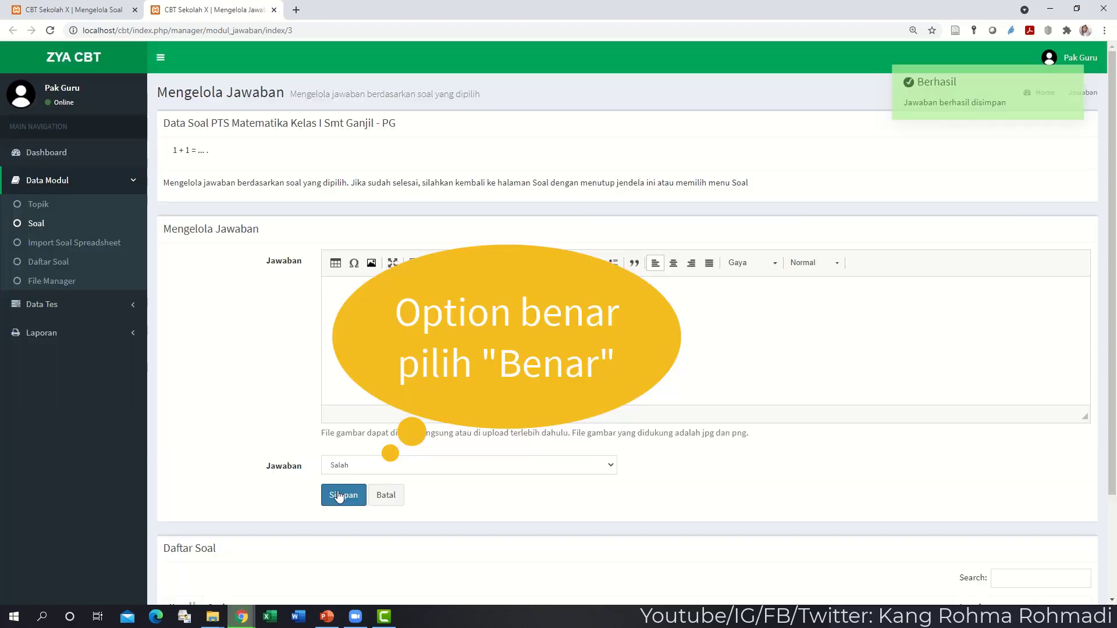
# - Add 1, 3 and 4 as Salah answers, then go to Daftar Soal
pyautogui.write('1')
pyautogui.click(342, 494)
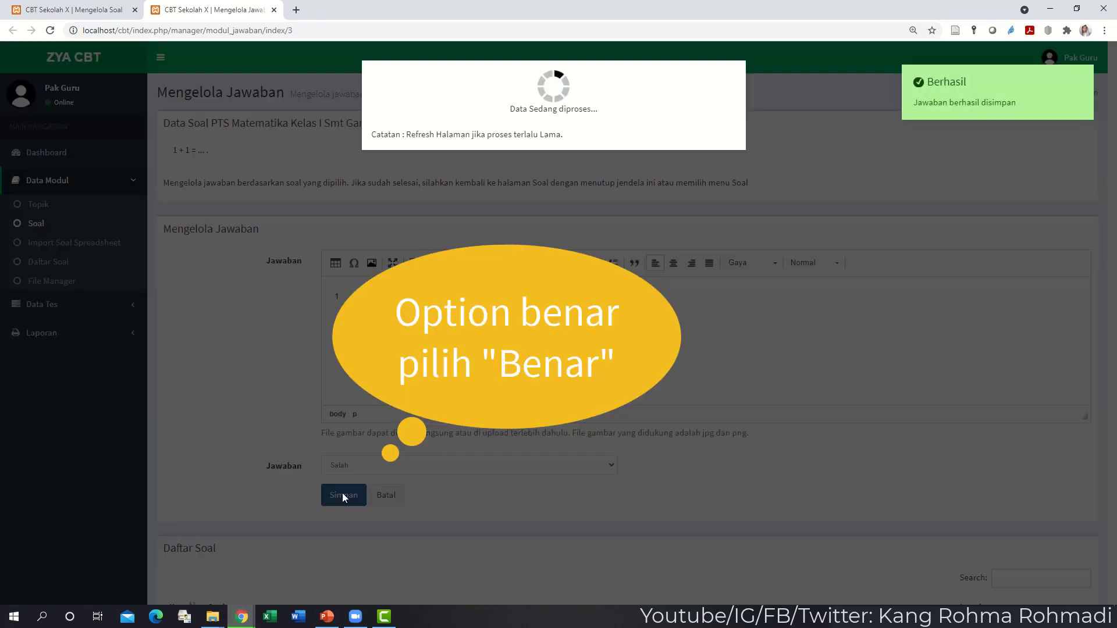
pyautogui.write('3')
pyautogui.click(342, 496)
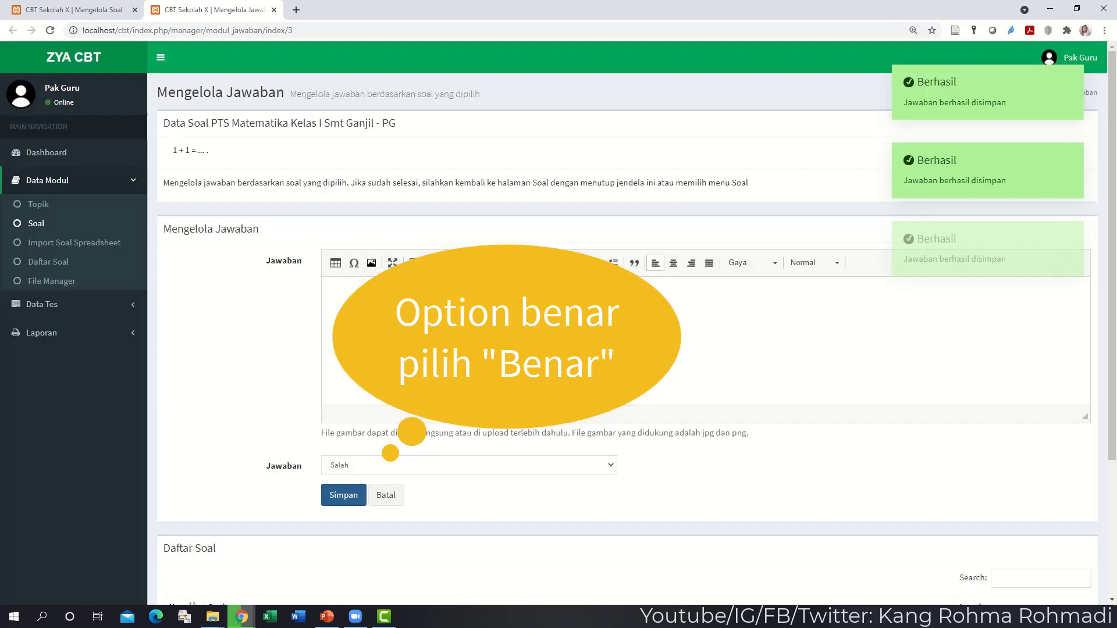
pyautogui.write('4')
pyautogui.click(342, 499)
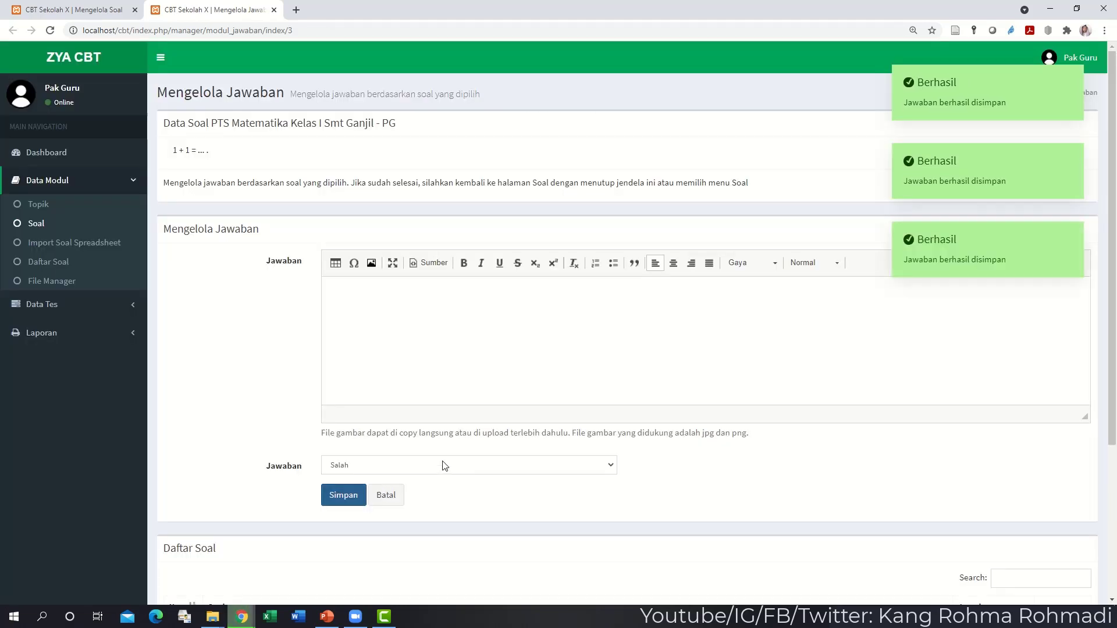
pyautogui.scroll(-4, 997, 429)
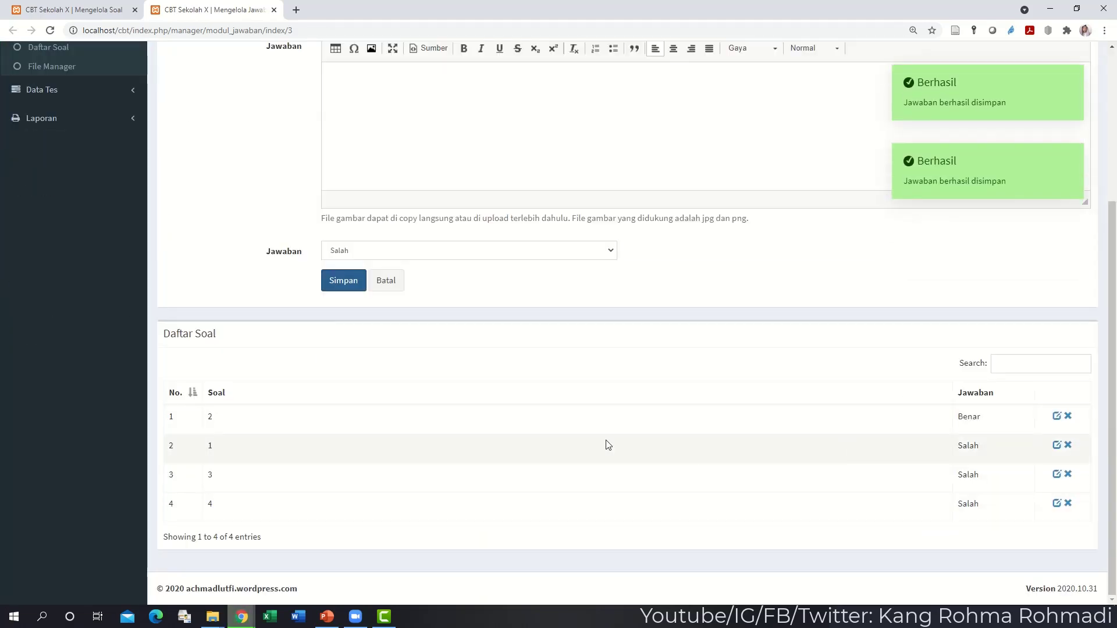
pyautogui.scroll(4, 259, 428)
pyautogui.click(86, 261)
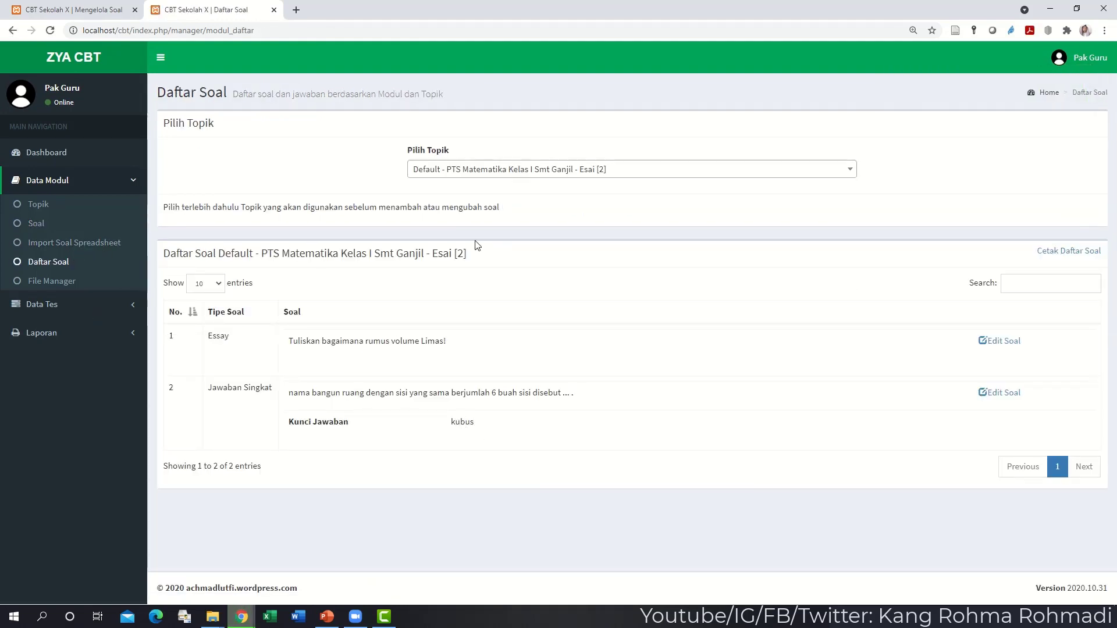
# - Show the PG topic's questions in Daftar Soal, then select PG on the Soal page
pyautogui.click(483, 171)
pyautogui.click(488, 258)
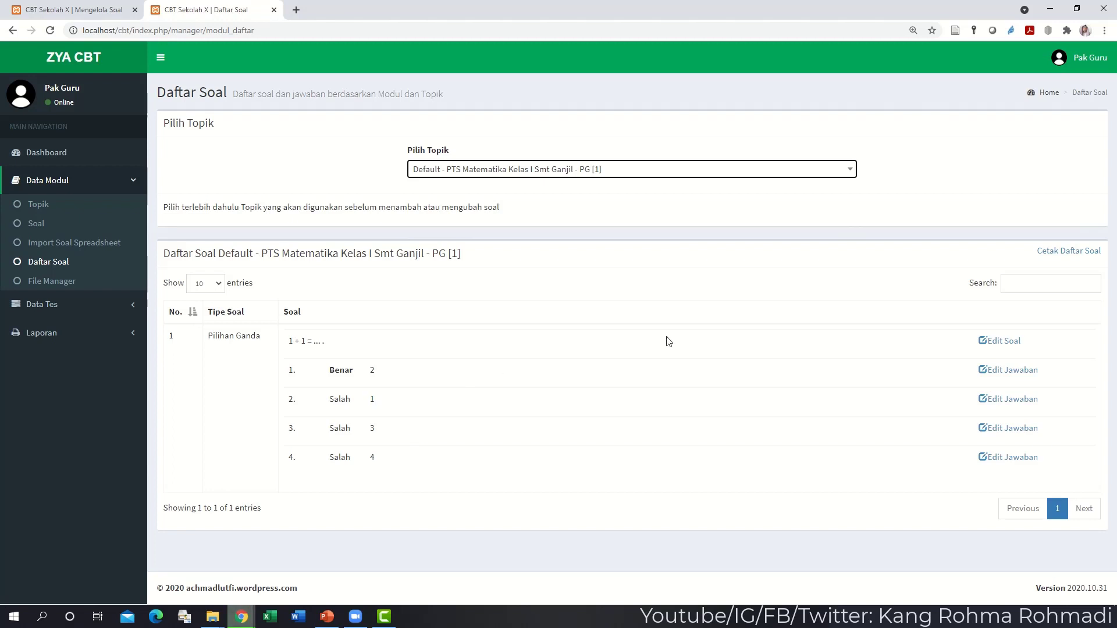
pyautogui.click(94, 228)
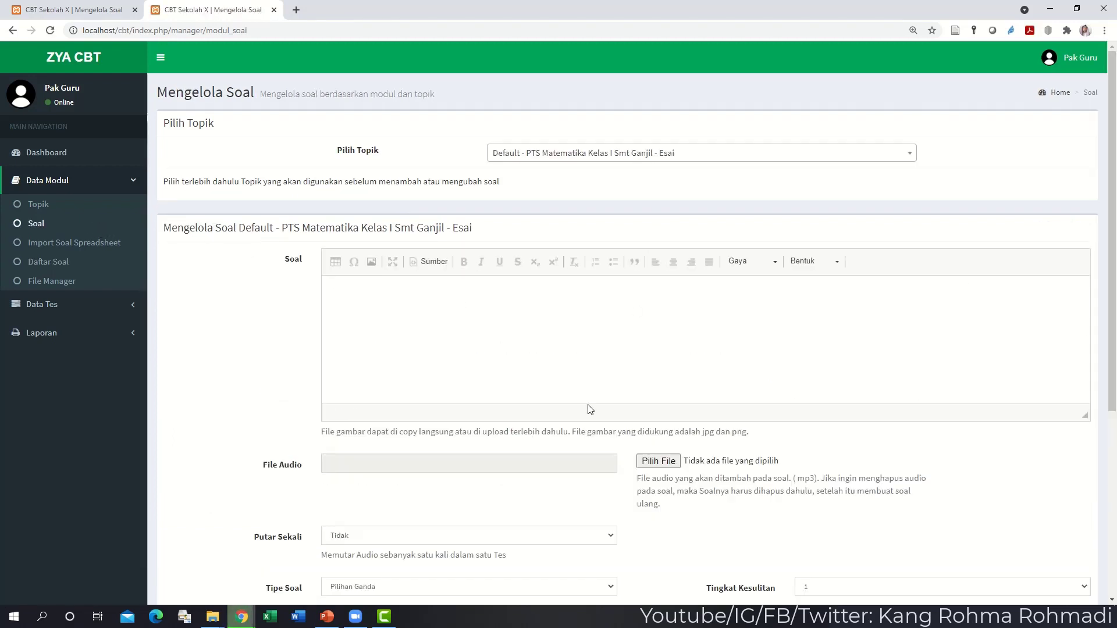
pyautogui.click(651, 154)
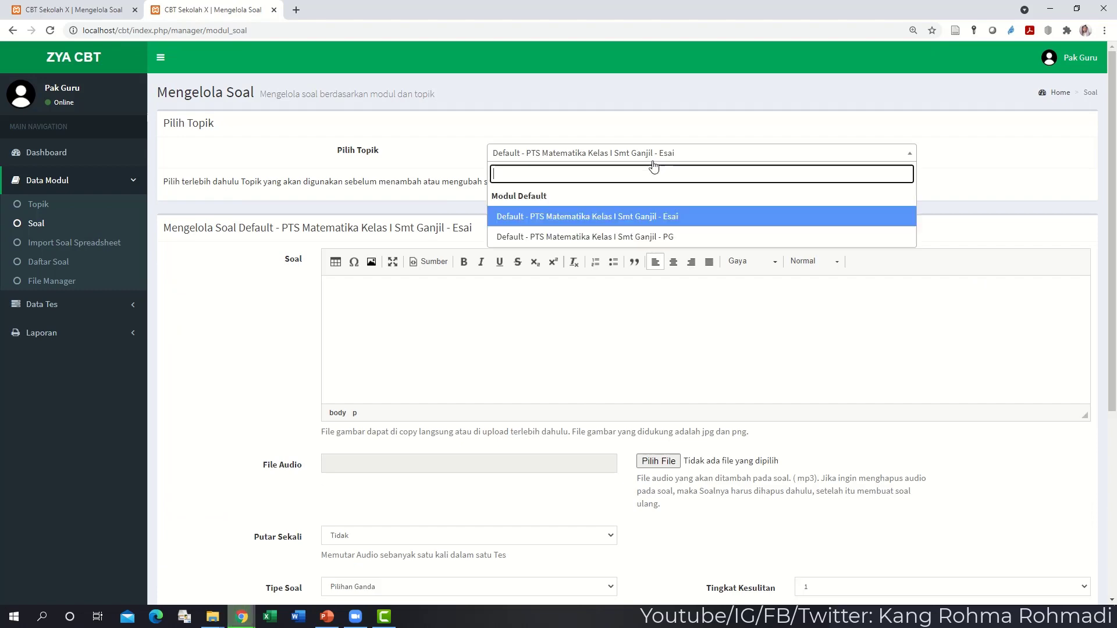
pyautogui.click(622, 246)
# - Save 5 as another Salah answer to 1 + 1 = .... and open Import Soal Spreadsheet
pyautogui.scroll(-4, 669, 314)
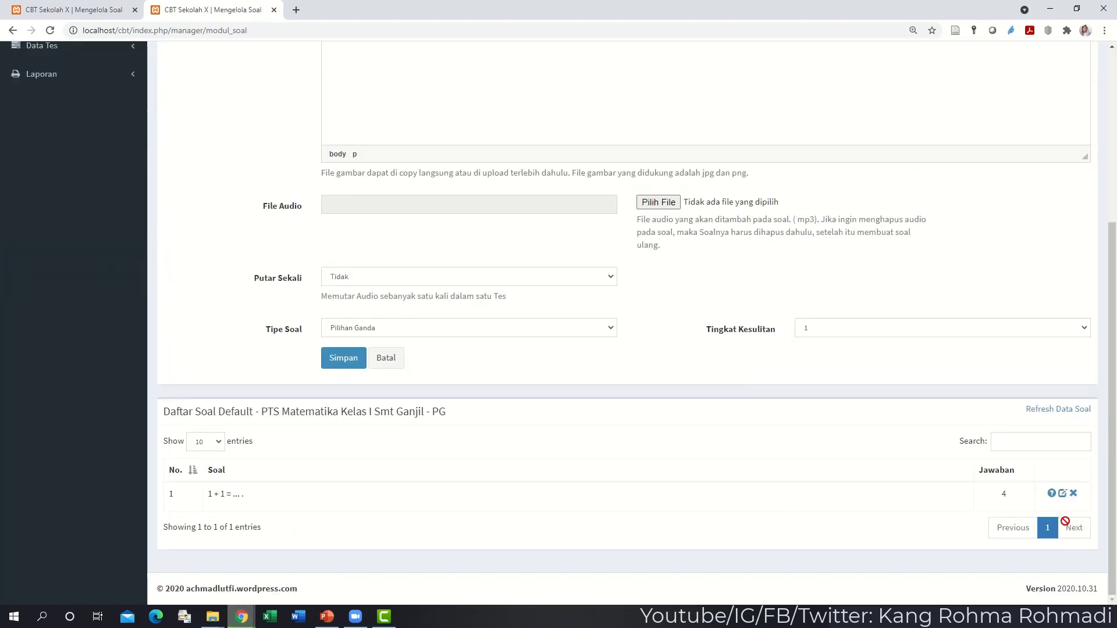
pyautogui.click(1051, 494)
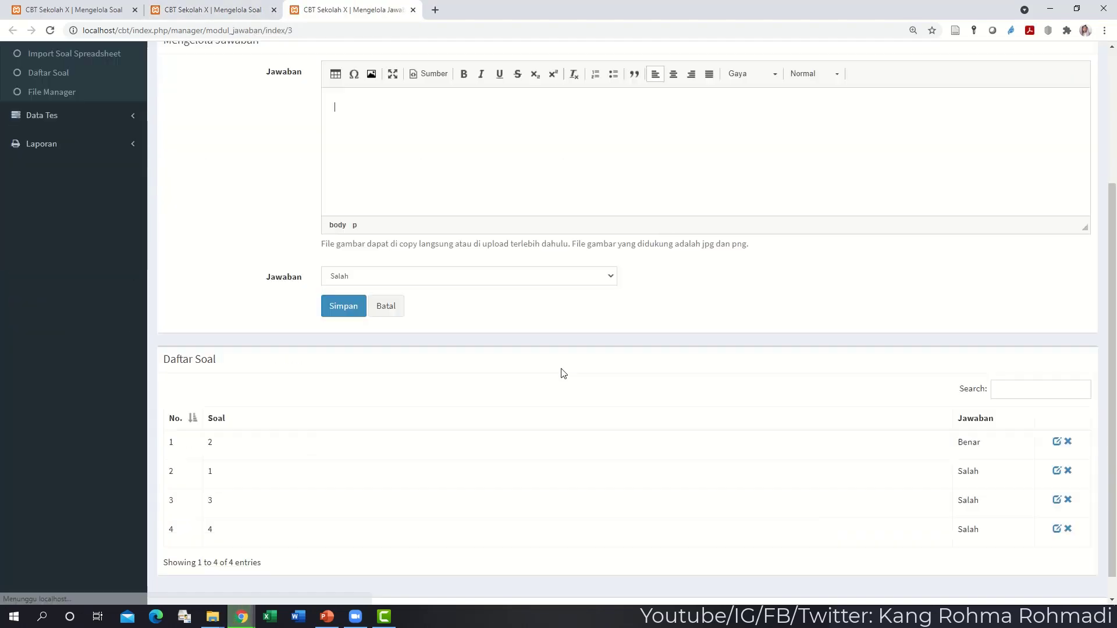
pyautogui.scroll(-2, 564, 373)
pyautogui.click(355, 284)
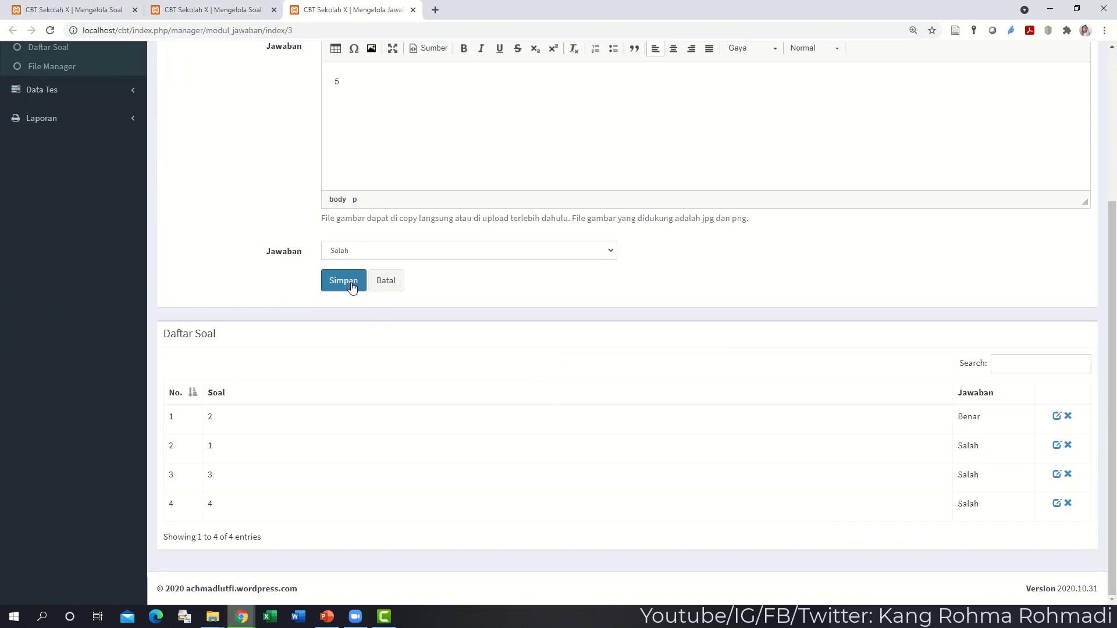
pyautogui.scroll(4, 244, 238)
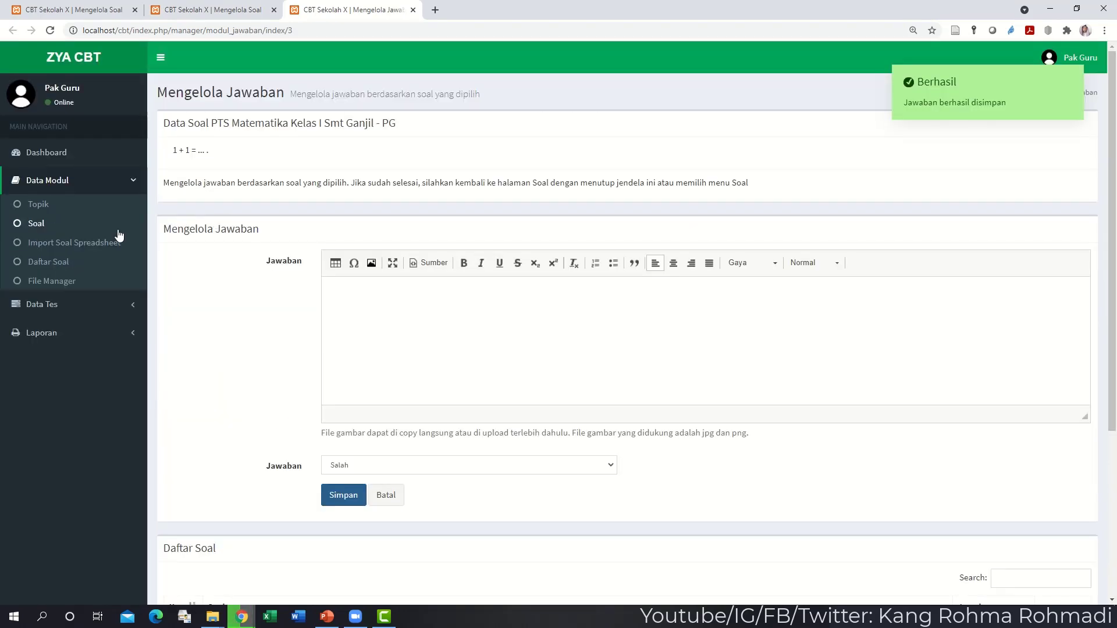
pyautogui.click(110, 244)
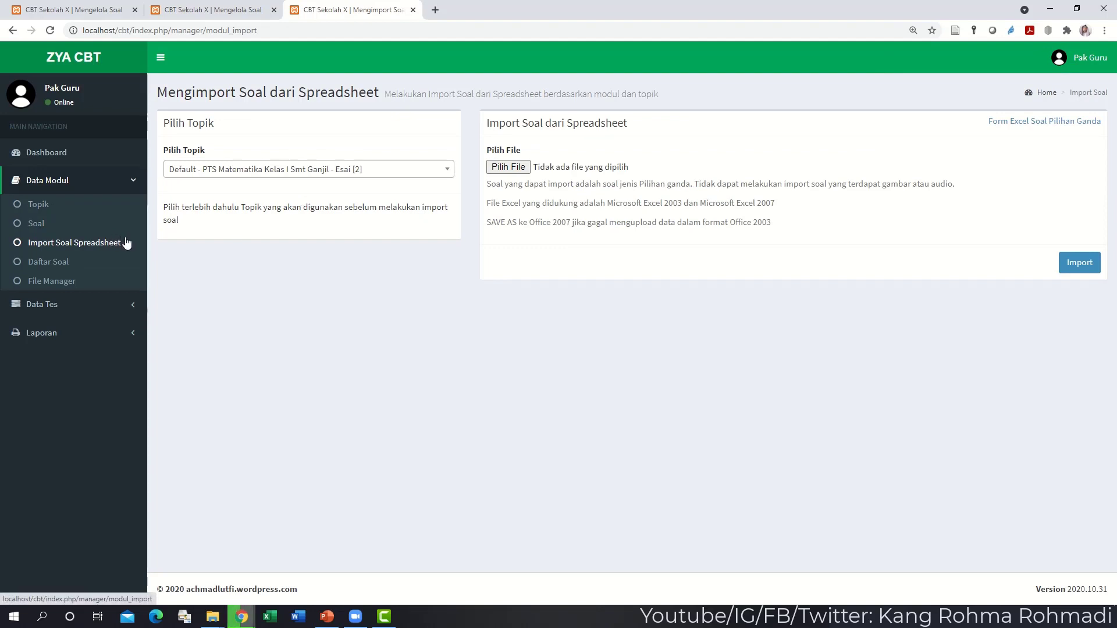
# - Set the import topic to PG, then download and open template form-soal-ganda (4).xls
pyautogui.click(234, 172)
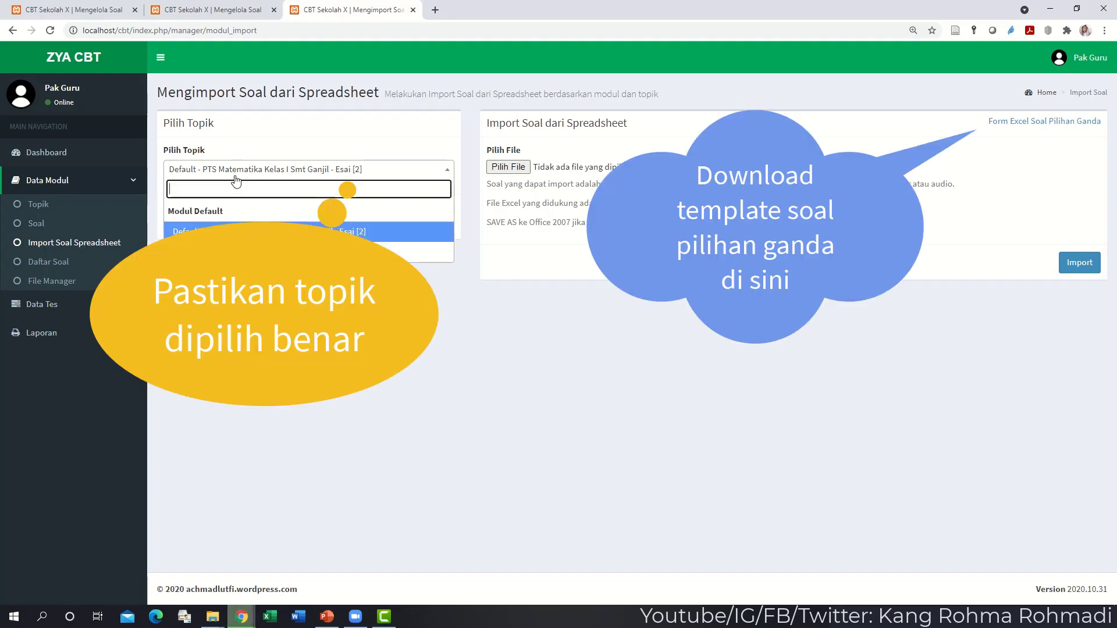
pyautogui.click(230, 251)
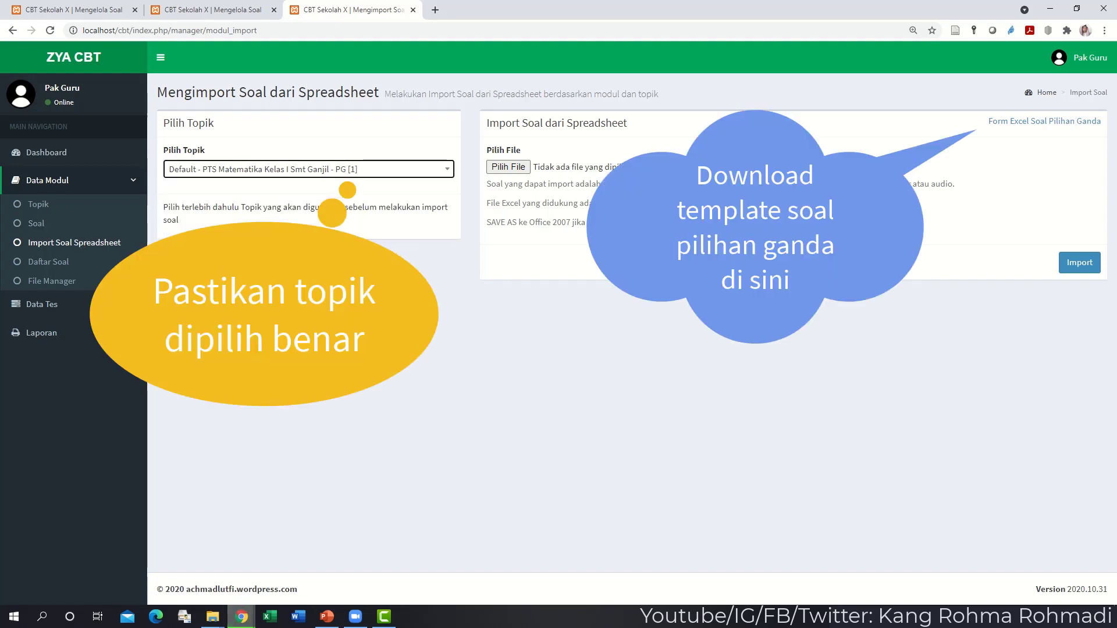
pyautogui.click(1010, 124)
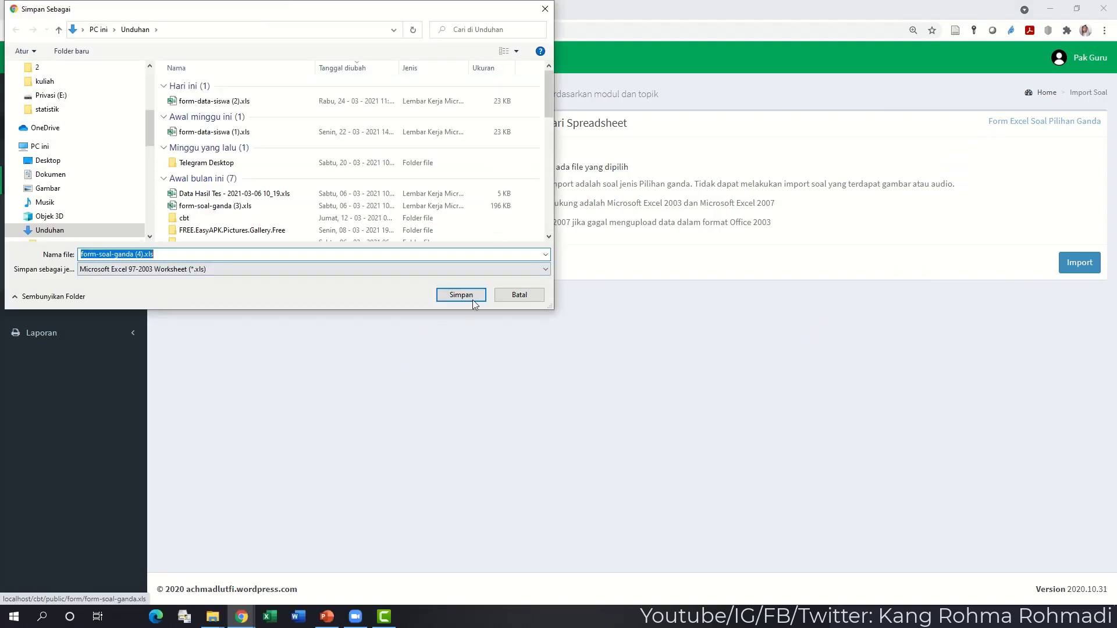
pyautogui.click(469, 297)
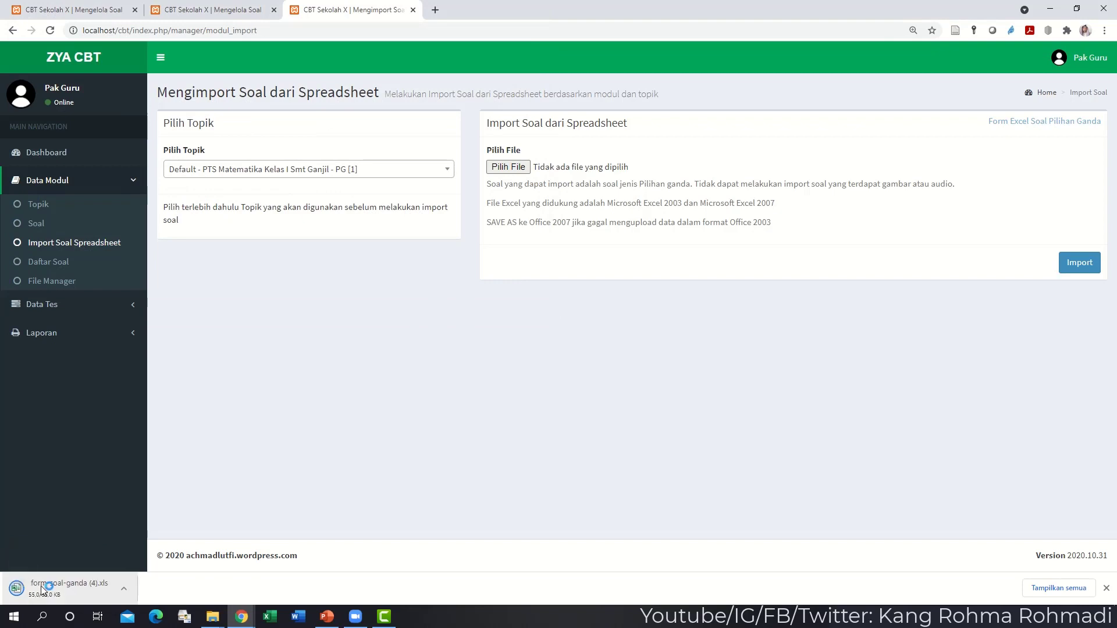
pyautogui.click(42, 587)
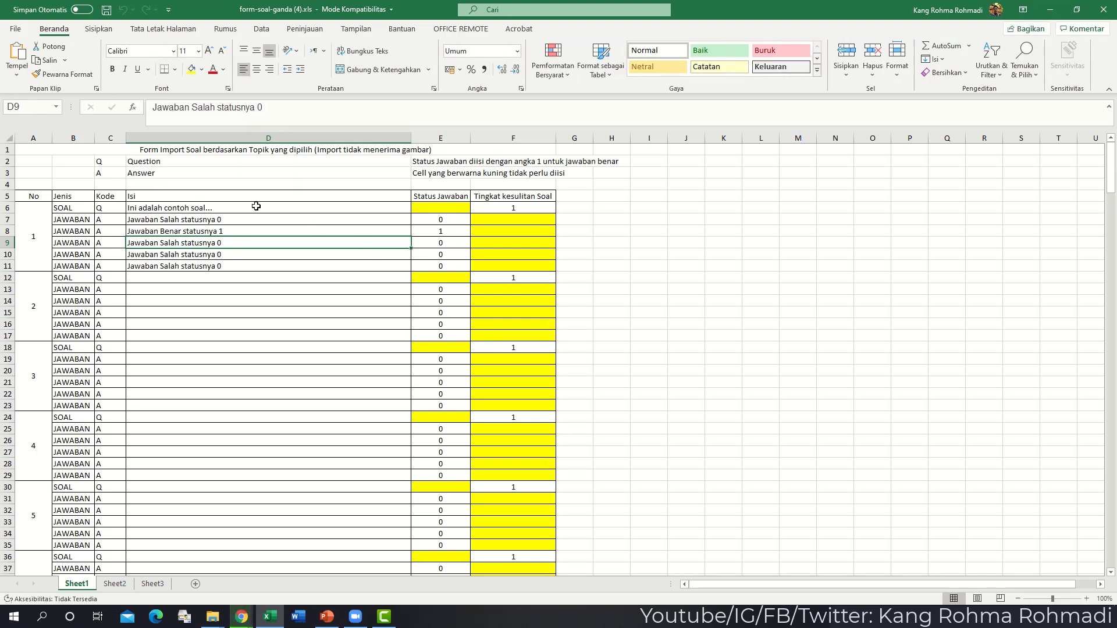
# - Enter question 2 + 2 in D6 with answers 1, 2, 3, 4, 5 below it
pyautogui.click(250, 208)
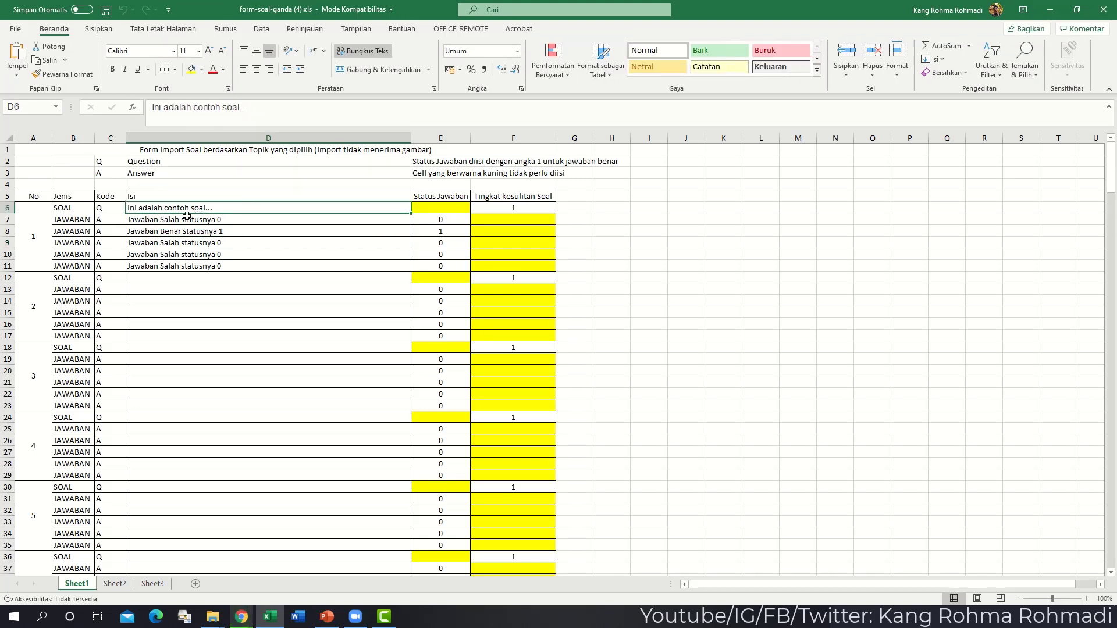
pyautogui.moveTo(187, 219); pyautogui.dragTo(177, 266)
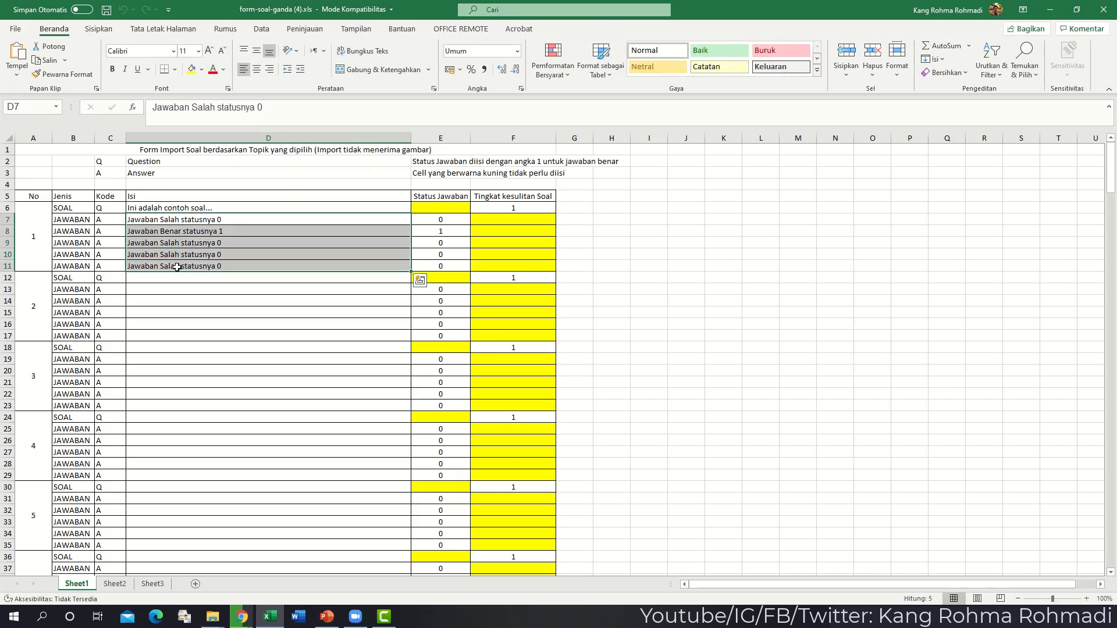
pyautogui.click(201, 207)
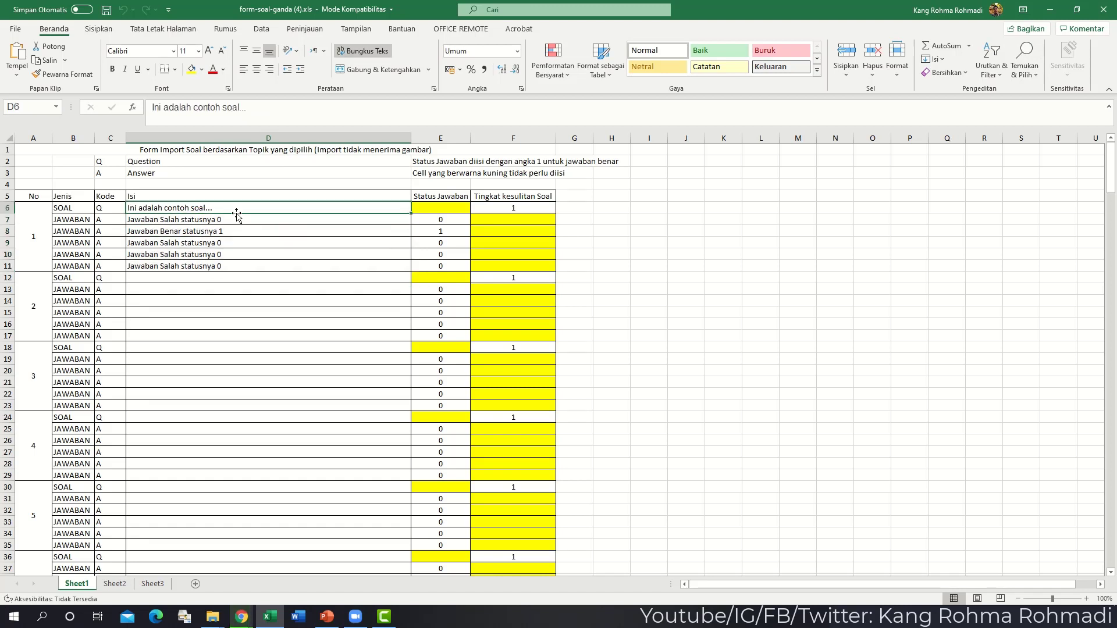
pyautogui.write('2 + 2 =')
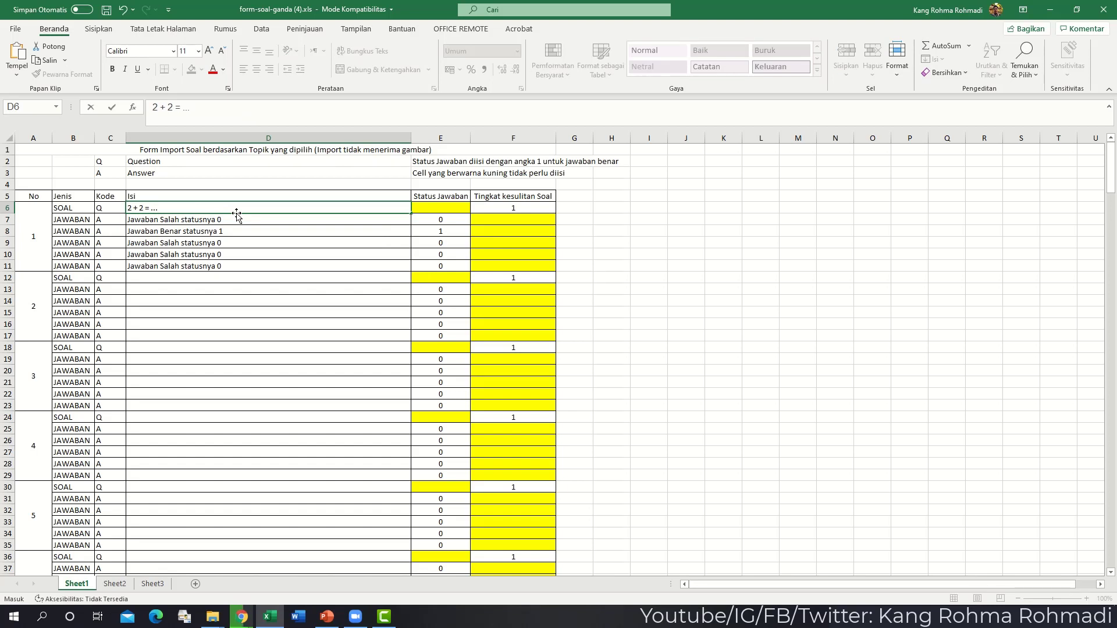
pyautogui.press('Return')
pyautogui.write('1')
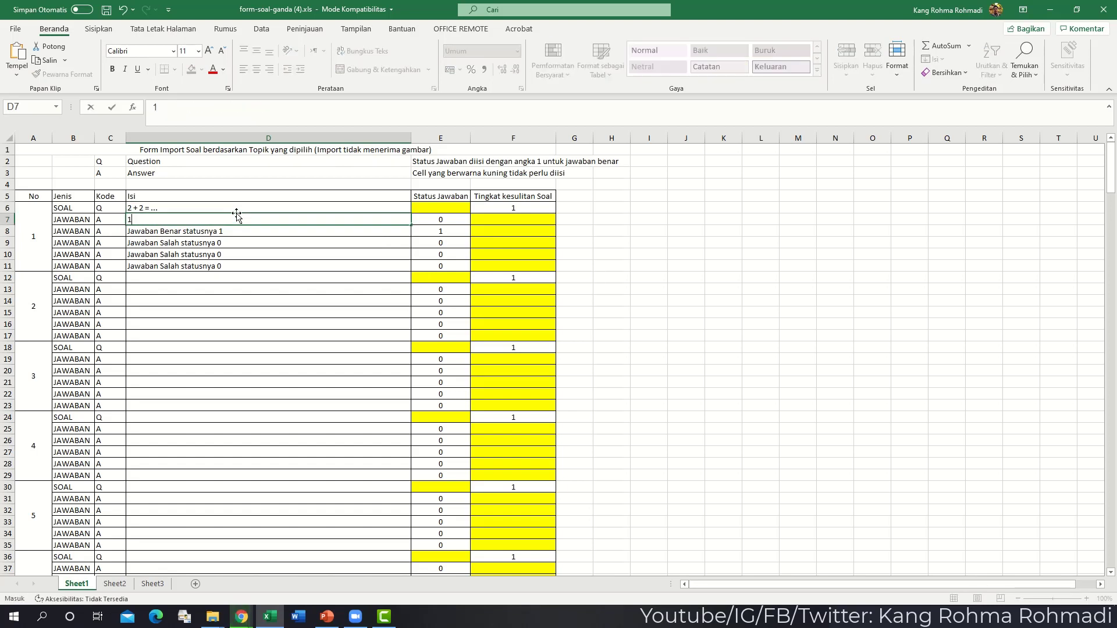
pyautogui.press('Return')
pyautogui.write('2')
pyautogui.press('Return')
pyautogui.write('3')
pyautogui.press('Return')
pyautogui.write('4')
pyautogui.press('Return')
pyautogui.write('5')
pyautogui.press('Right')
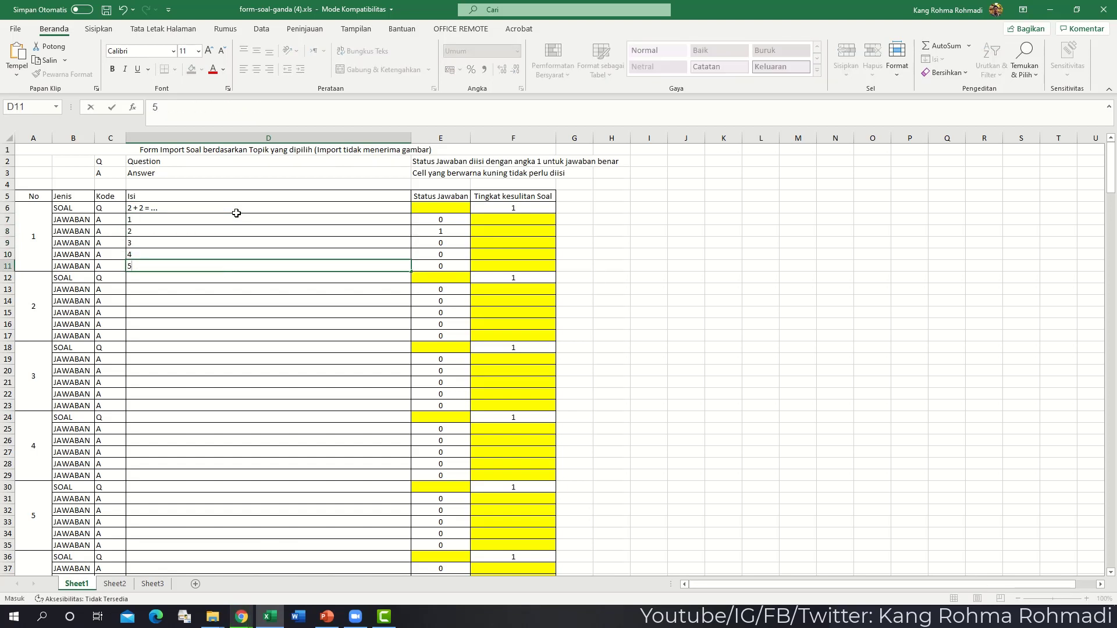
# - Set status 0 for answer 2 and 1 marking answer 4 correct
pyautogui.press('Up')
pyautogui.press('Up')
pyautogui.press('Up')
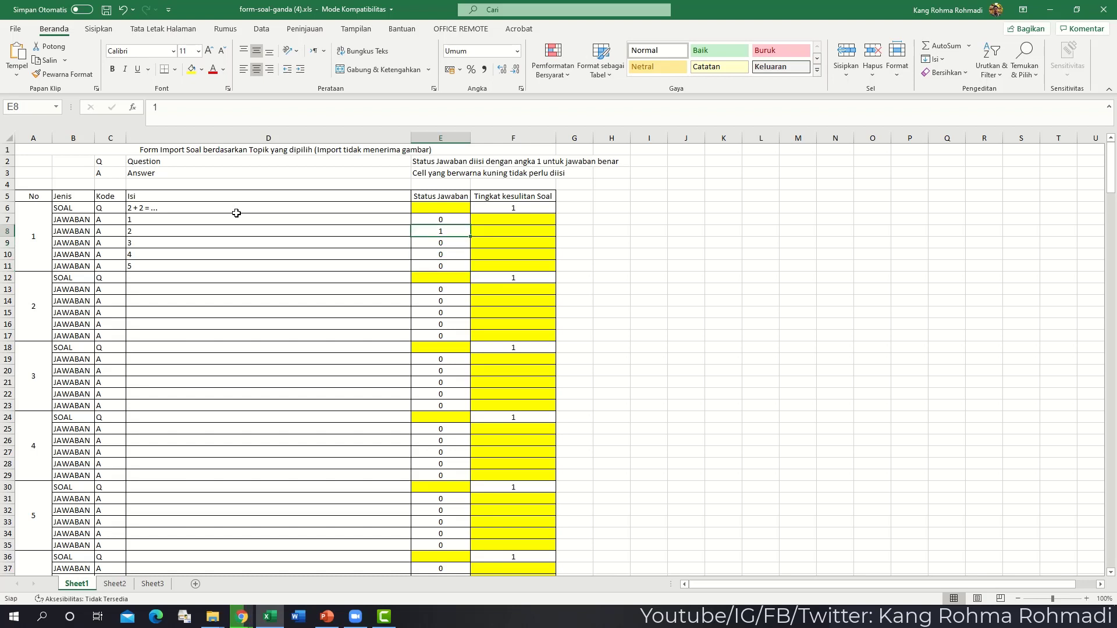
pyautogui.write('0')
pyautogui.press('Return')
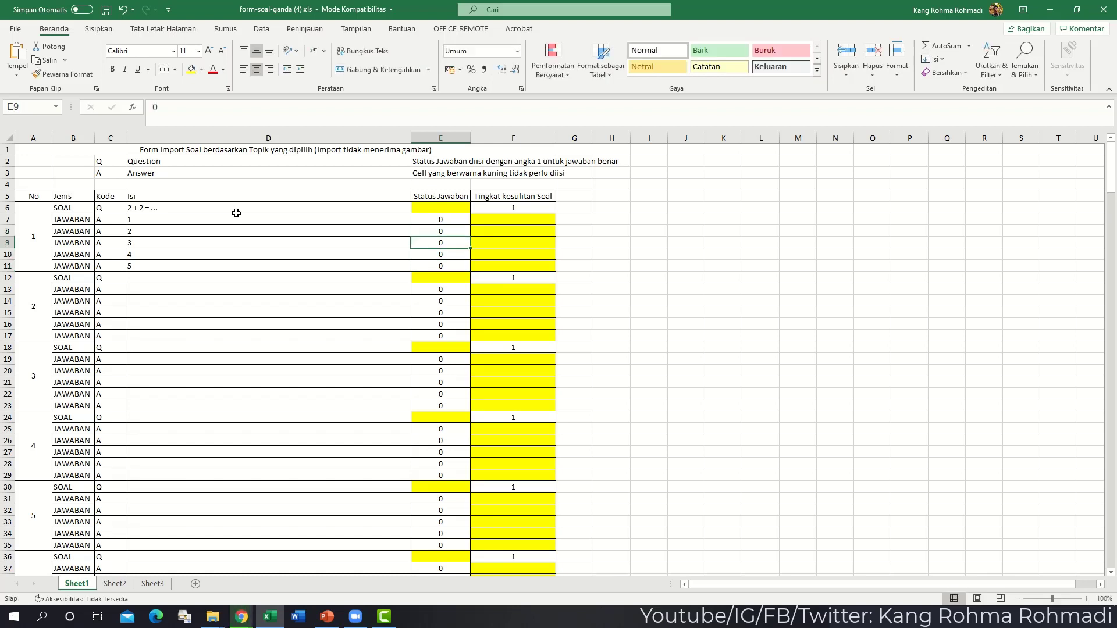
pyautogui.press('Down')
pyautogui.press('Down')
pyautogui.press('Up')
pyautogui.write('1')
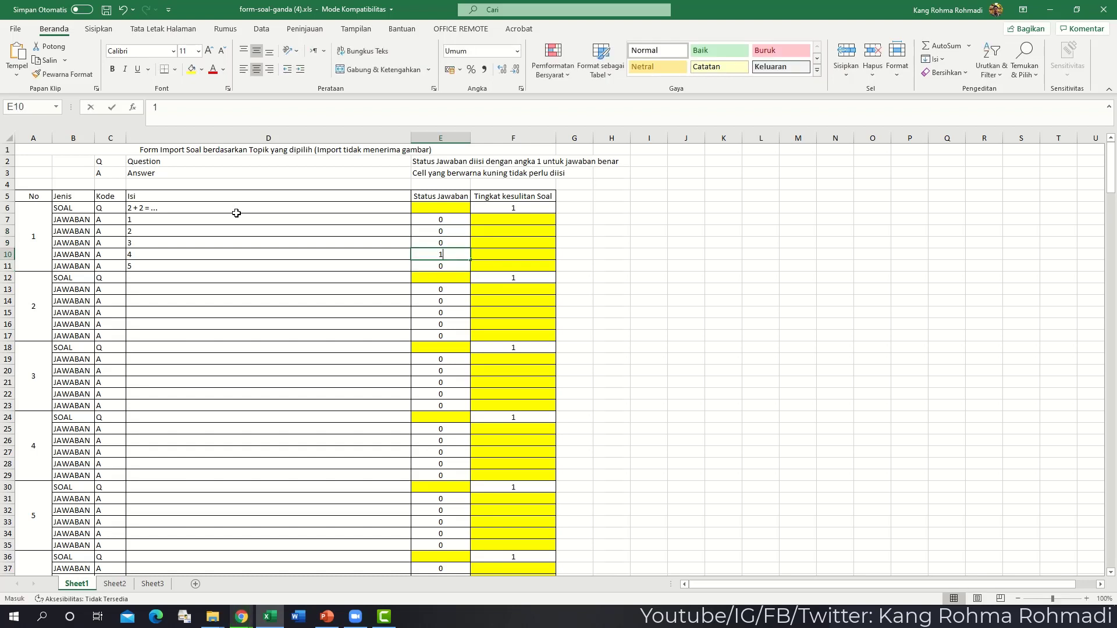
pyautogui.press('Return')
pyautogui.press('Down')
pyautogui.press('Down')
pyautogui.press('Left')
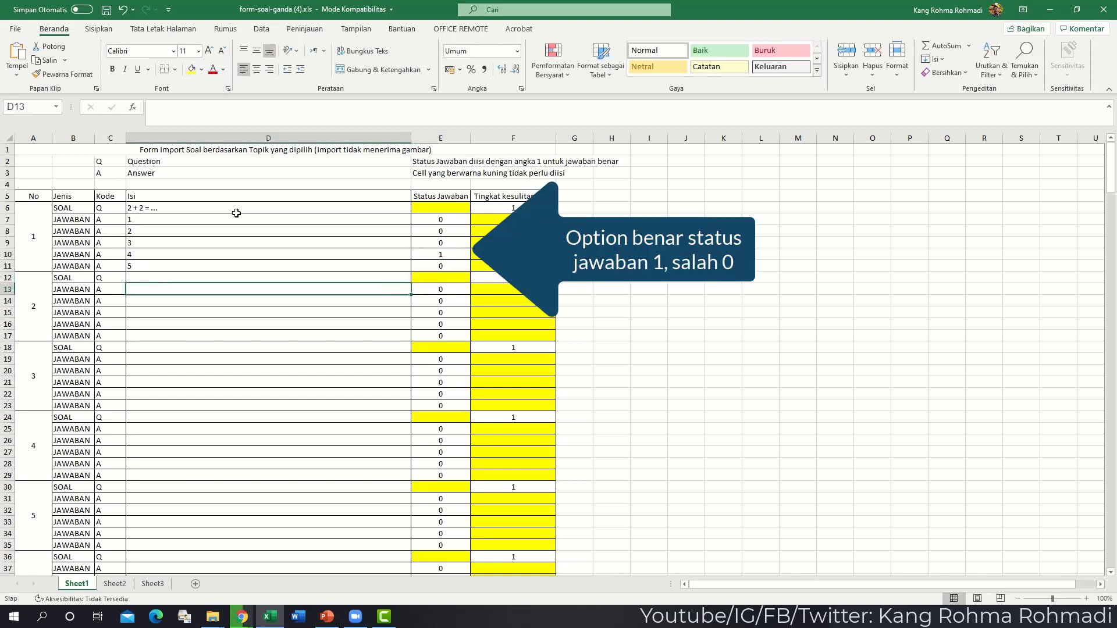
pyautogui.press('Up')
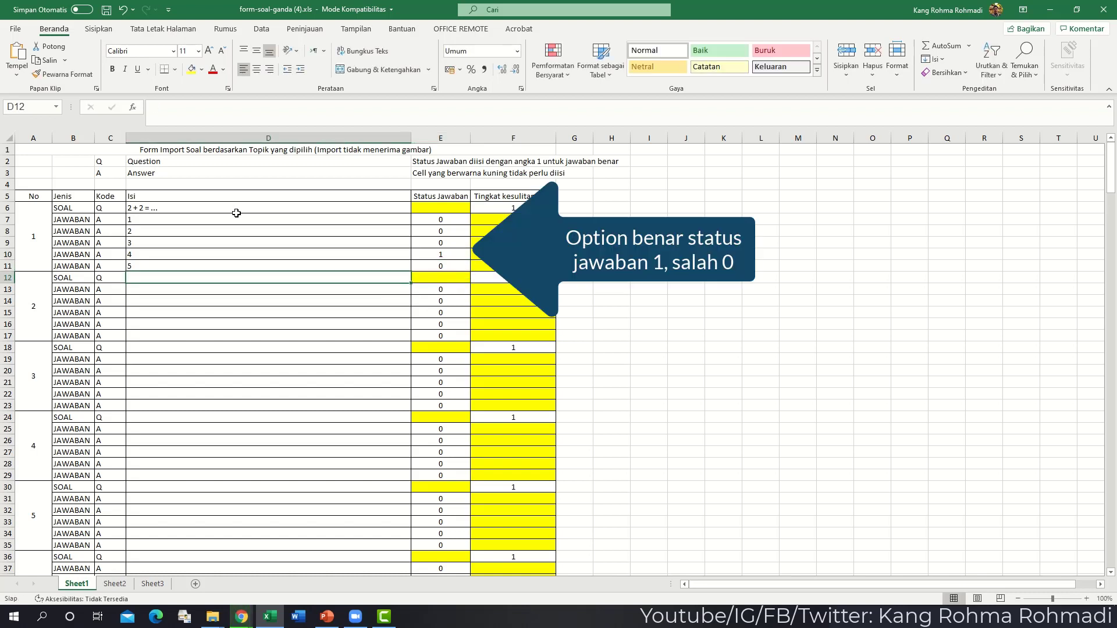
# - Type the second question 3 + 3 = ... in D12
pyautogui.write('3')
pyautogui.write('+ 3 =')
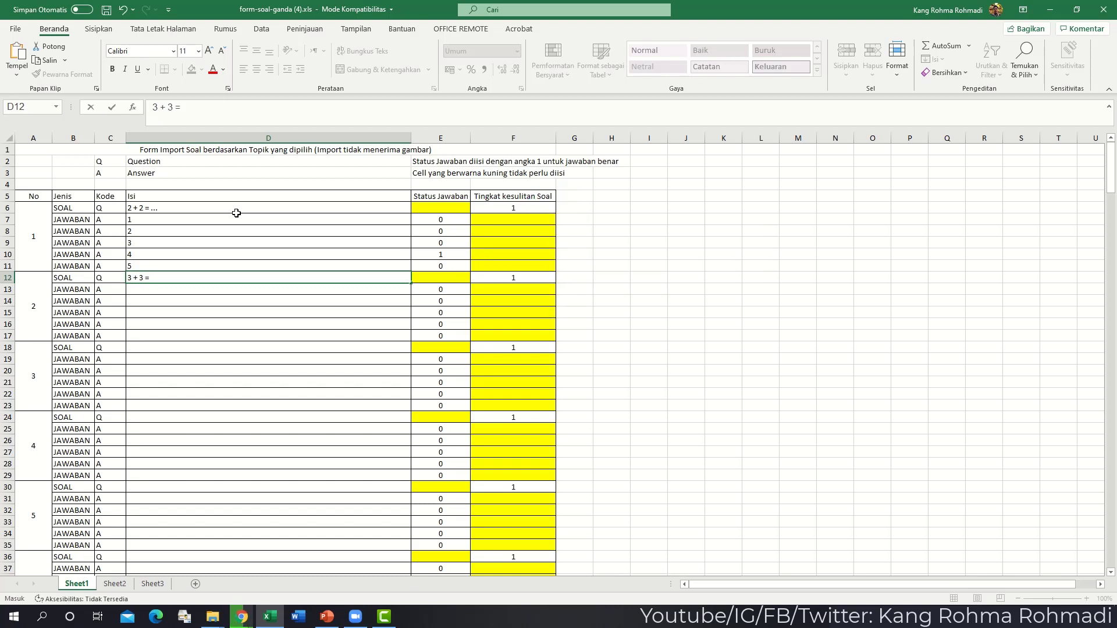
pyautogui.write(' ...')
pyautogui.press('Return')
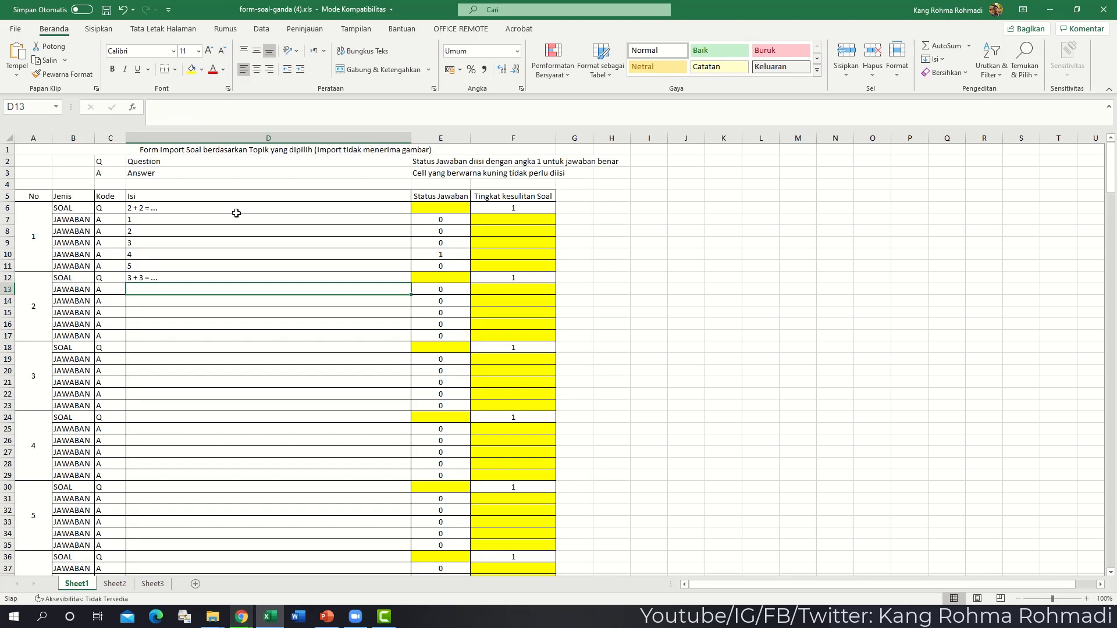
# - Enter answers 5, 6, 7, 8 for question 2, marking 6 correct with 1
pyautogui.write('5')
pyautogui.press('Return')
pyautogui.write('6')
pyautogui.press('Return')
pyautogui.write('7')
pyautogui.press('Return')
pyautogui.write('8')
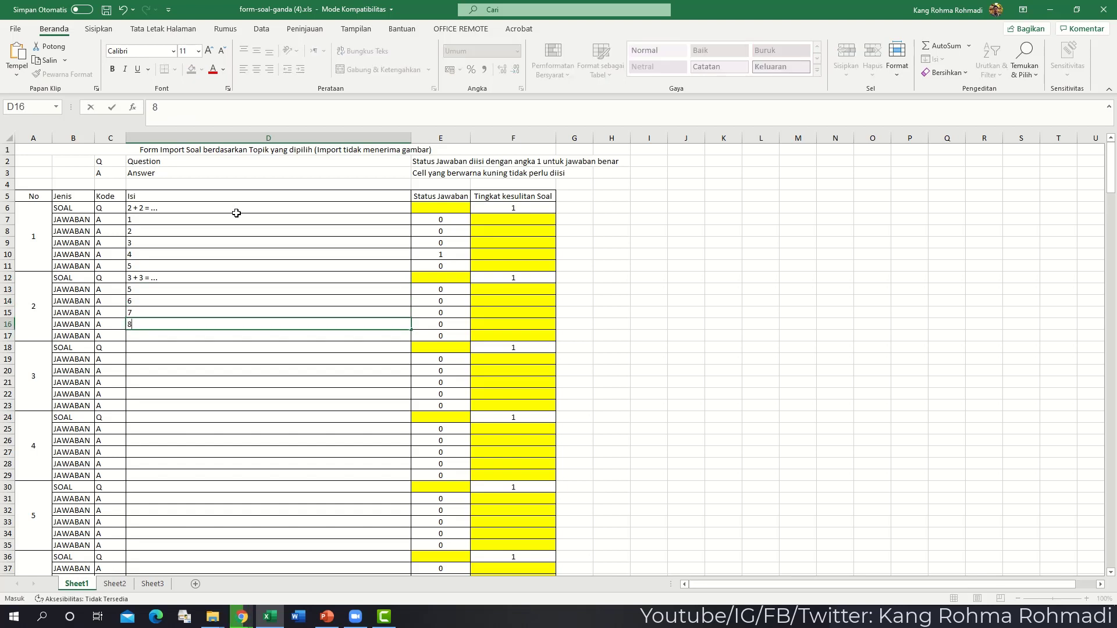
pyautogui.press('Tab')
pyautogui.press('Up')
pyautogui.press('Up')
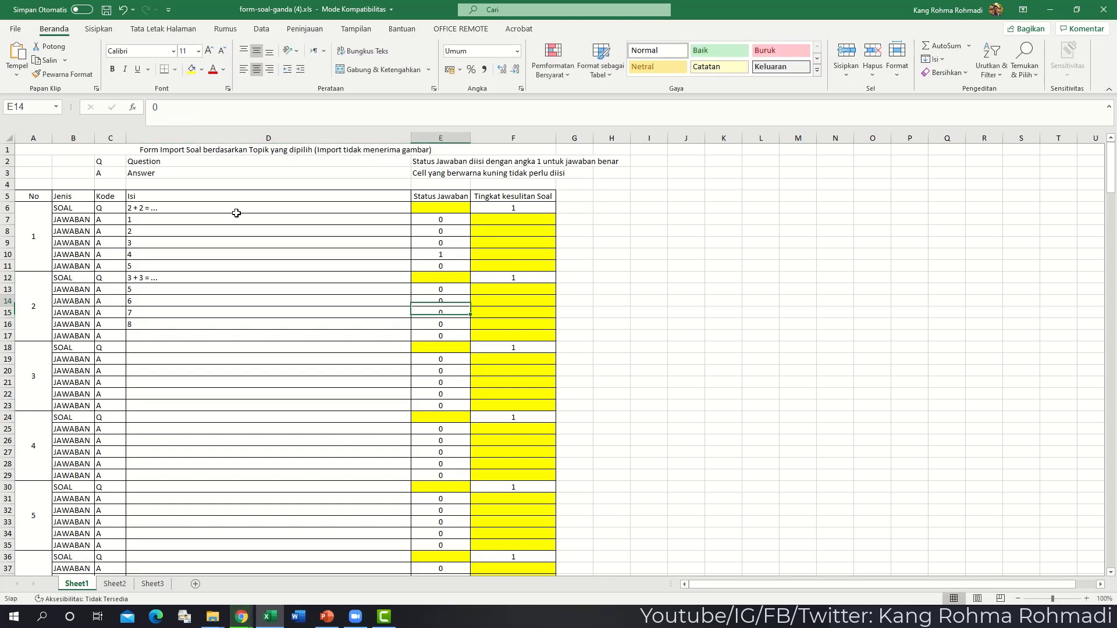
pyautogui.write('1')
pyautogui.press('Return')
pyautogui.press('Return')
pyautogui.press('Return')
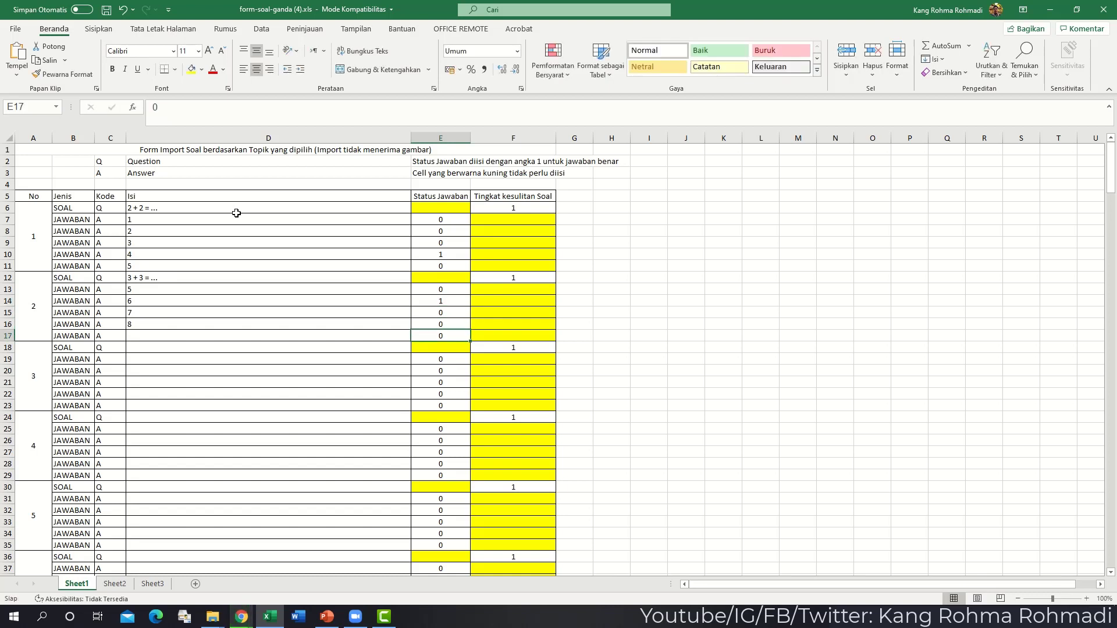
pyautogui.click(138, 338)
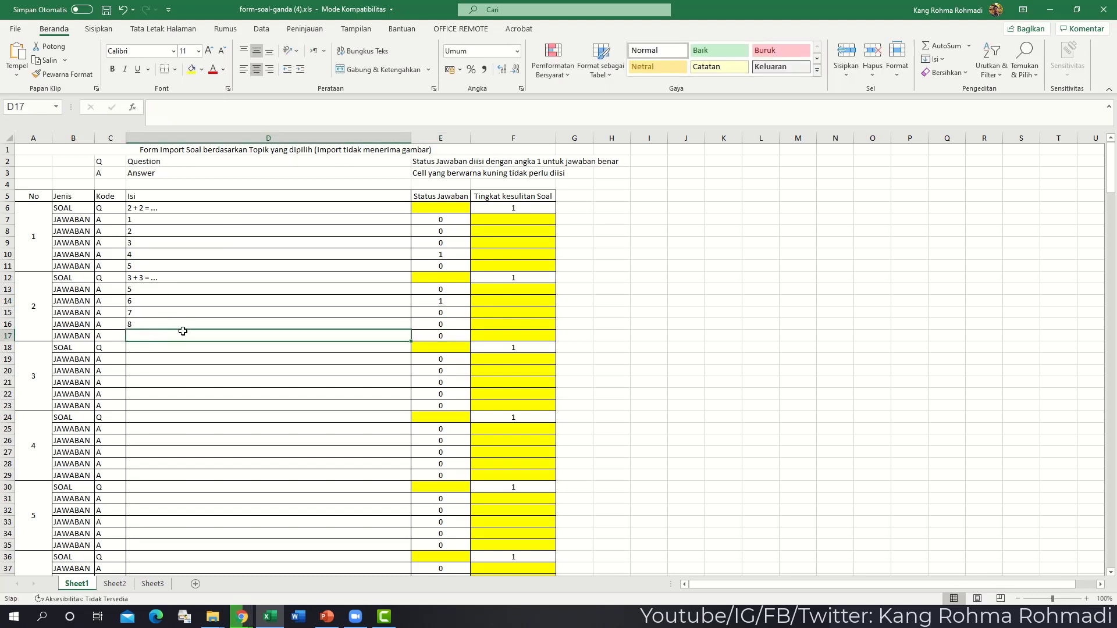
pyautogui.click(6, 337)
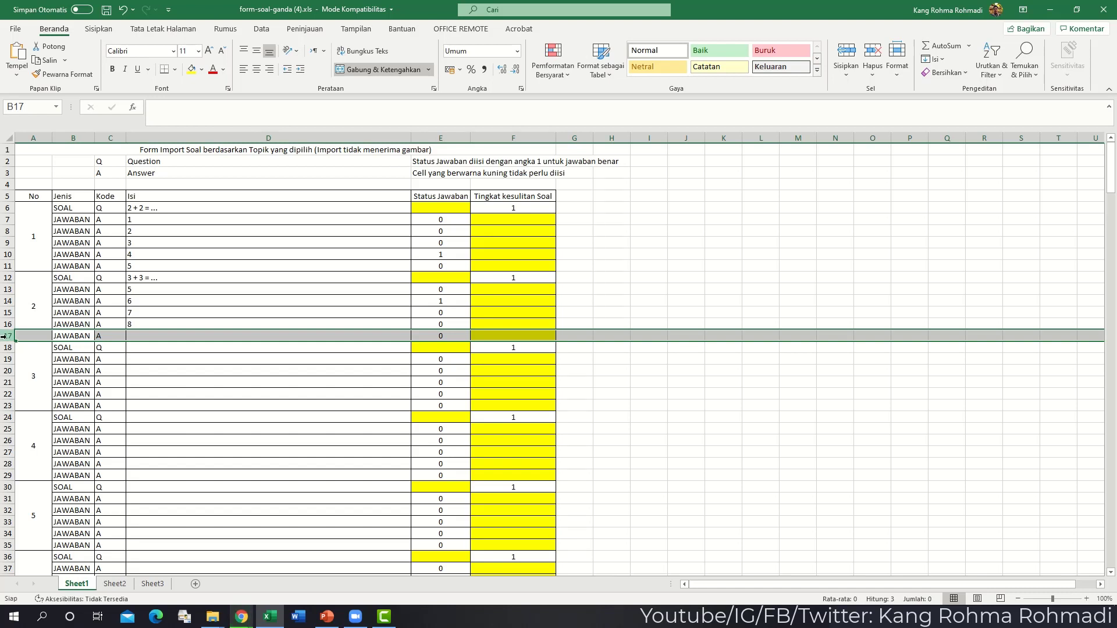
# - Delete the unused row 17 and save the workbook
pyautogui.rightClick(4, 337)
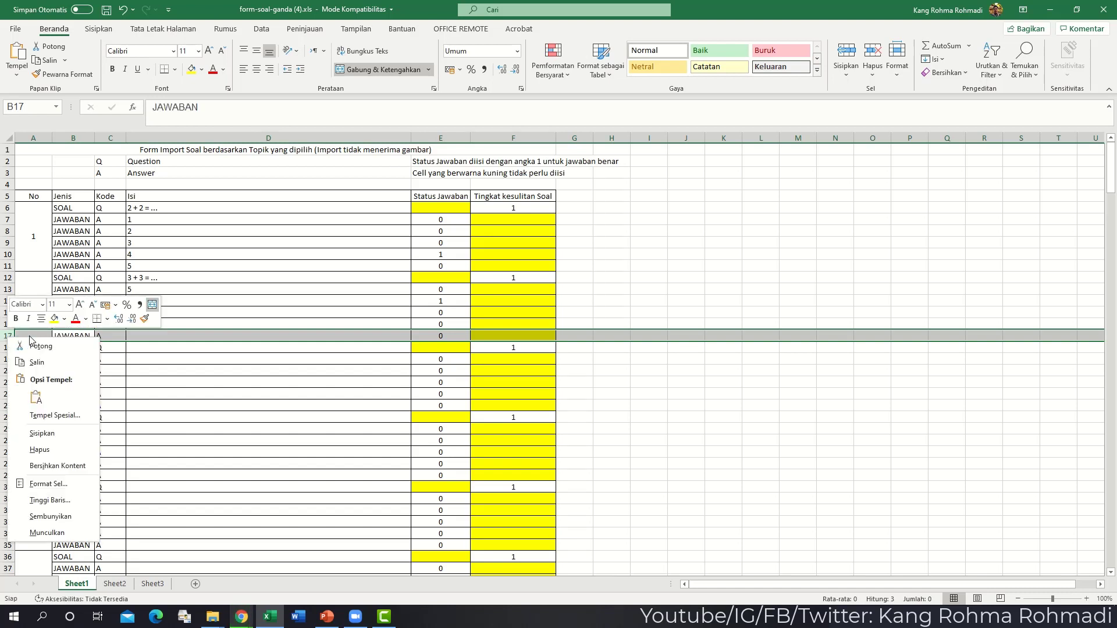
pyautogui.click(46, 450)
pyautogui.click(390, 395)
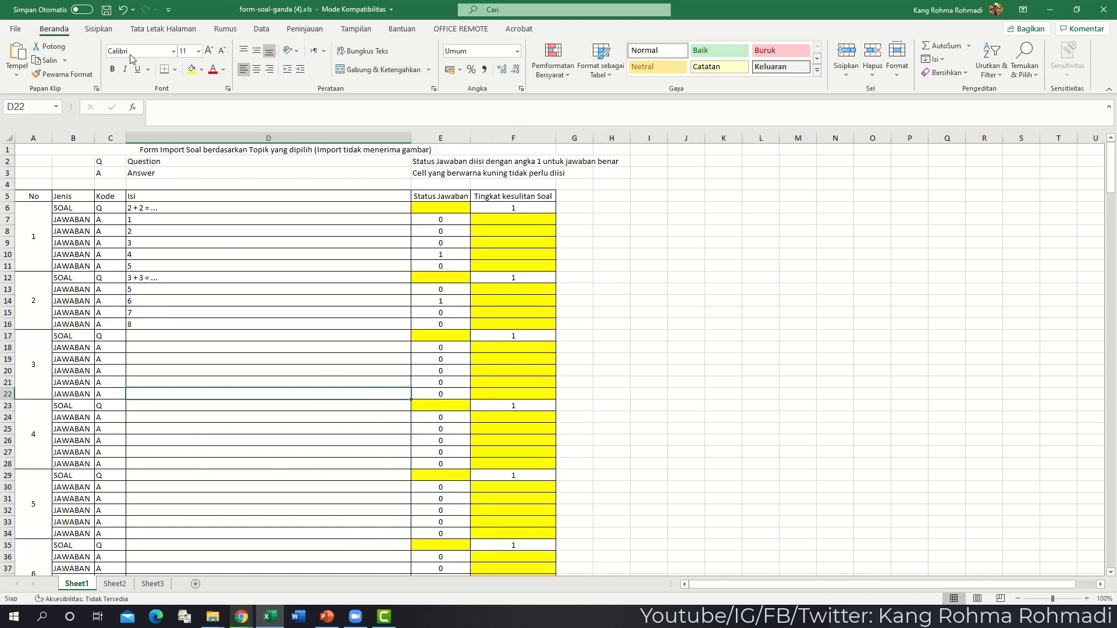
pyautogui.click(106, 9)
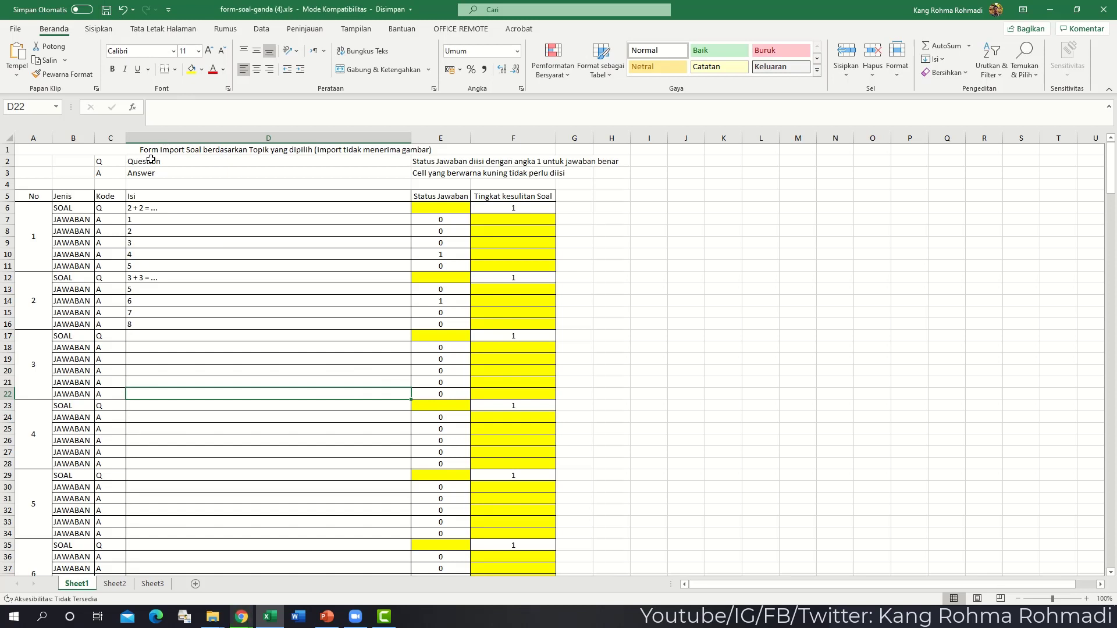
# - Select question 1's last answer row 11 and save the workbook again
pyautogui.click(85, 266)
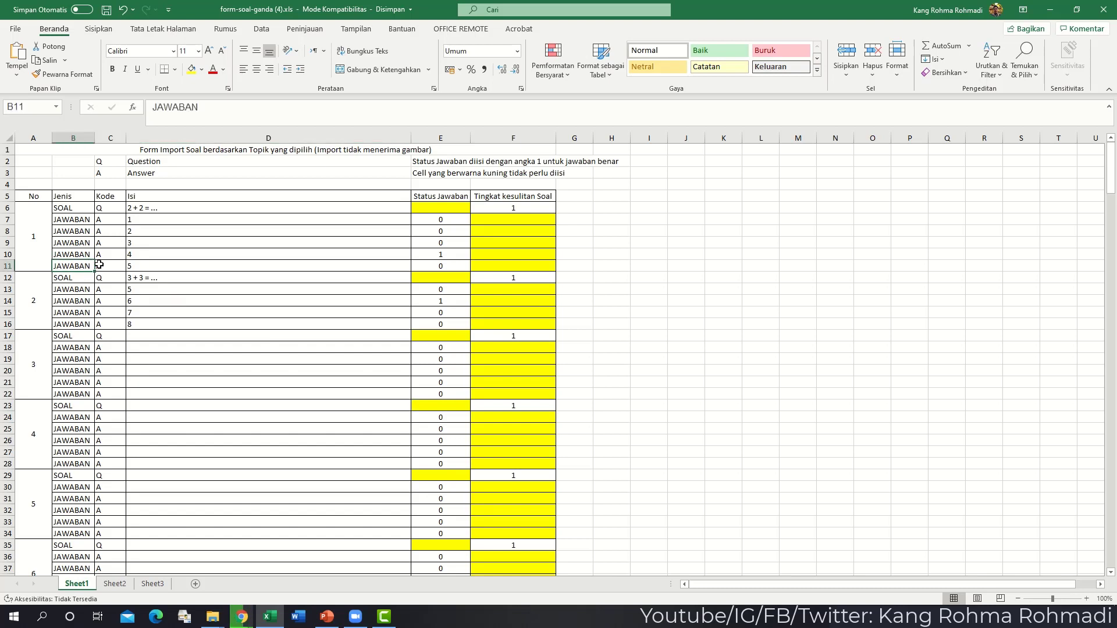
pyautogui.click(7, 266)
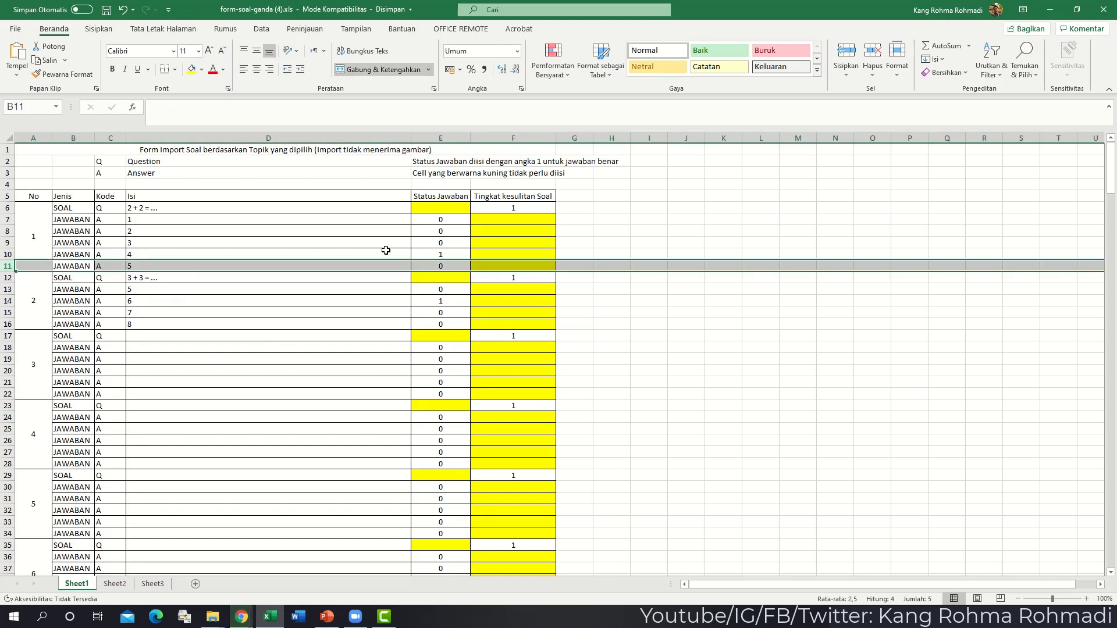
pyautogui.click(107, 10)
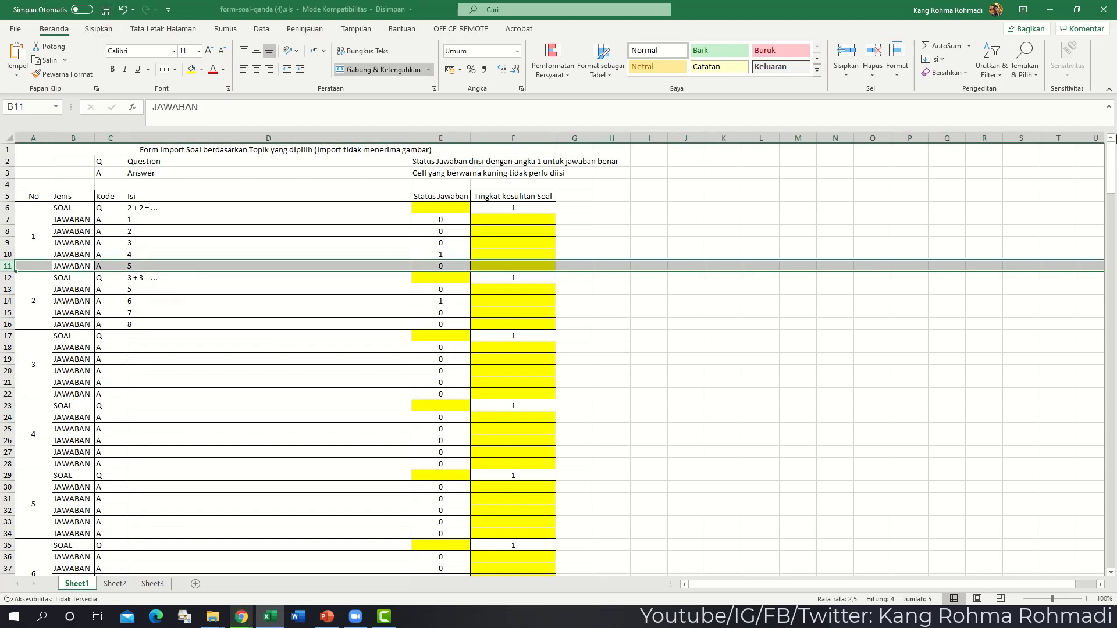
# - Import form-soal-ganda (4).xls into the PG topic
pyautogui.hotkey('alt', 'Tab')
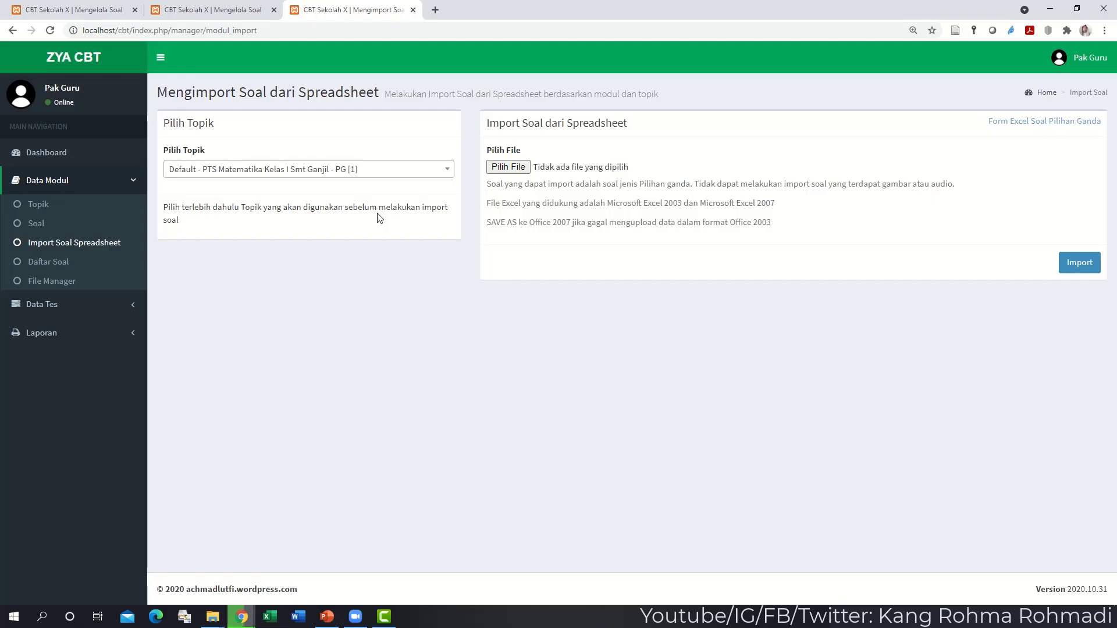
pyautogui.click(335, 178)
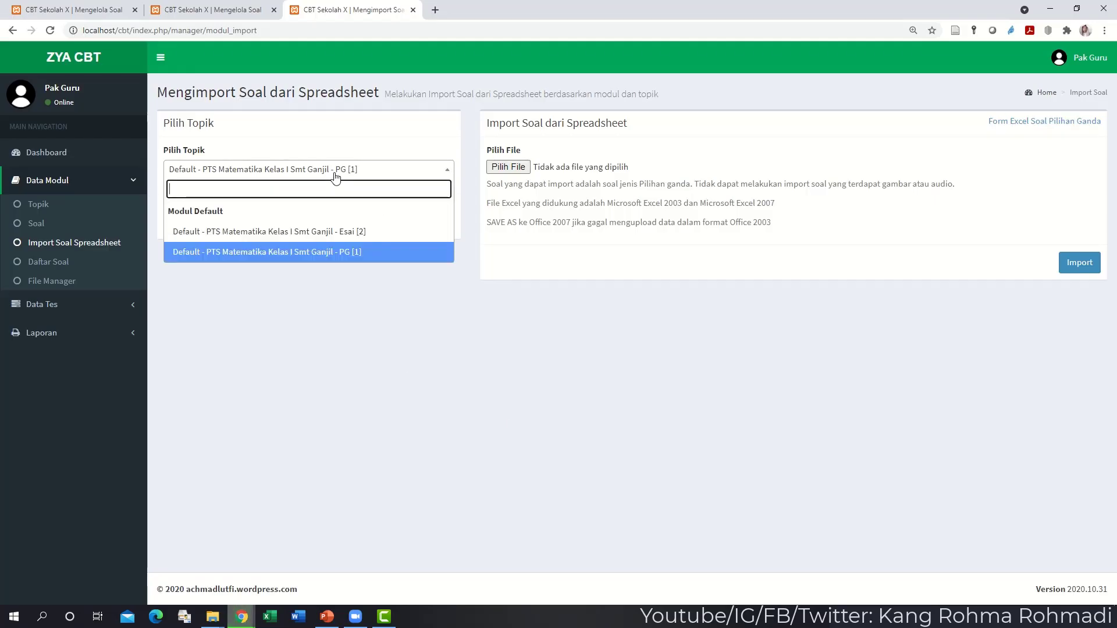
pyautogui.click(344, 175)
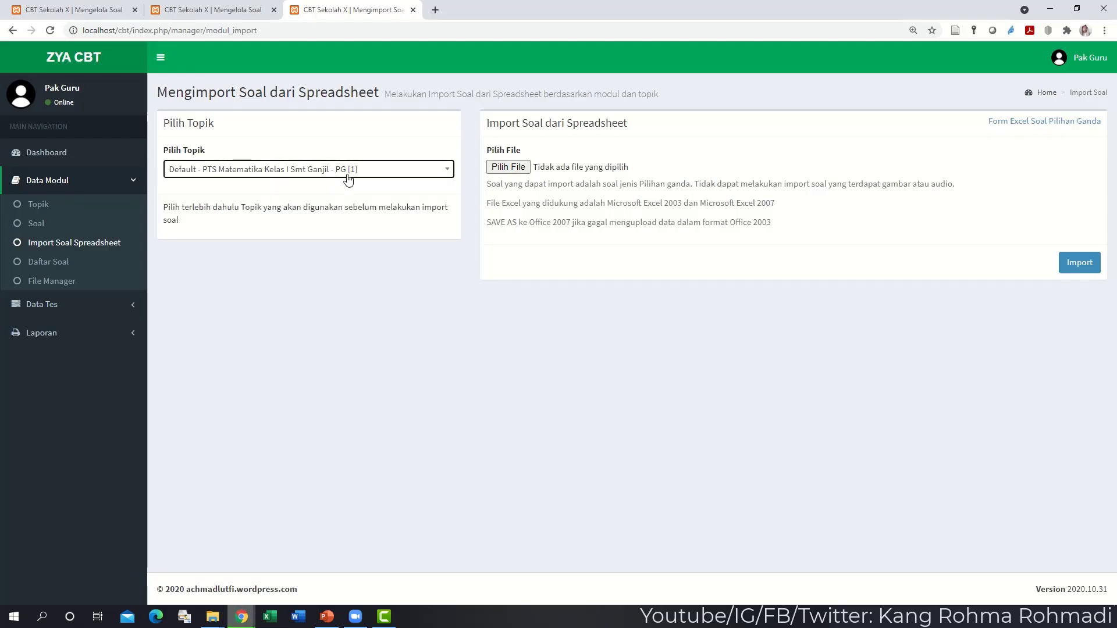
pyautogui.click(502, 169)
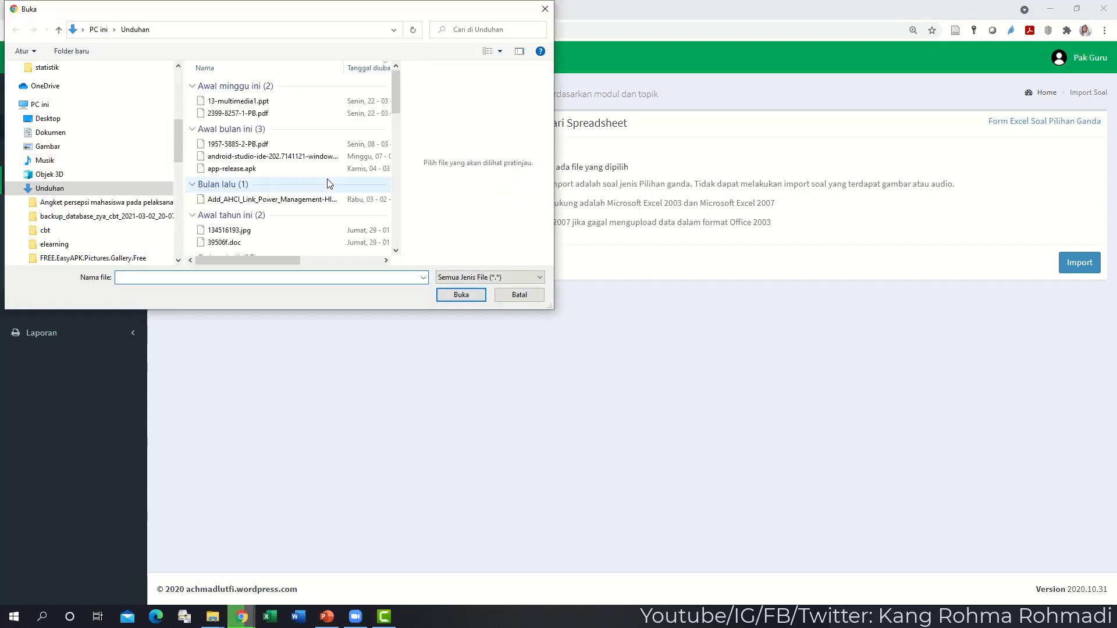
pyautogui.click(262, 102)
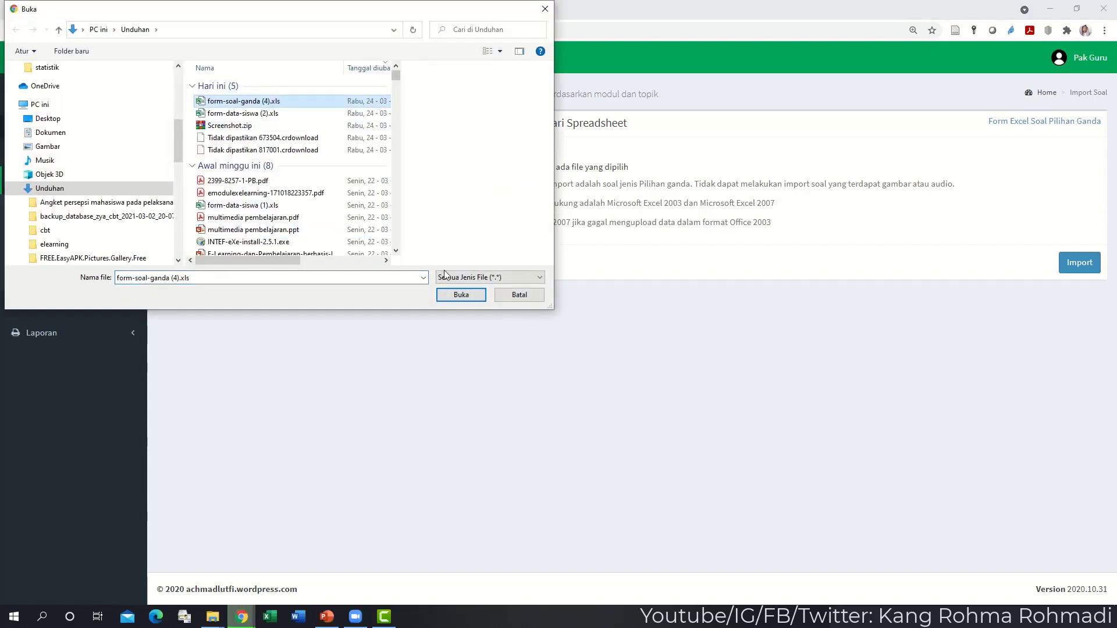
pyautogui.click(460, 293)
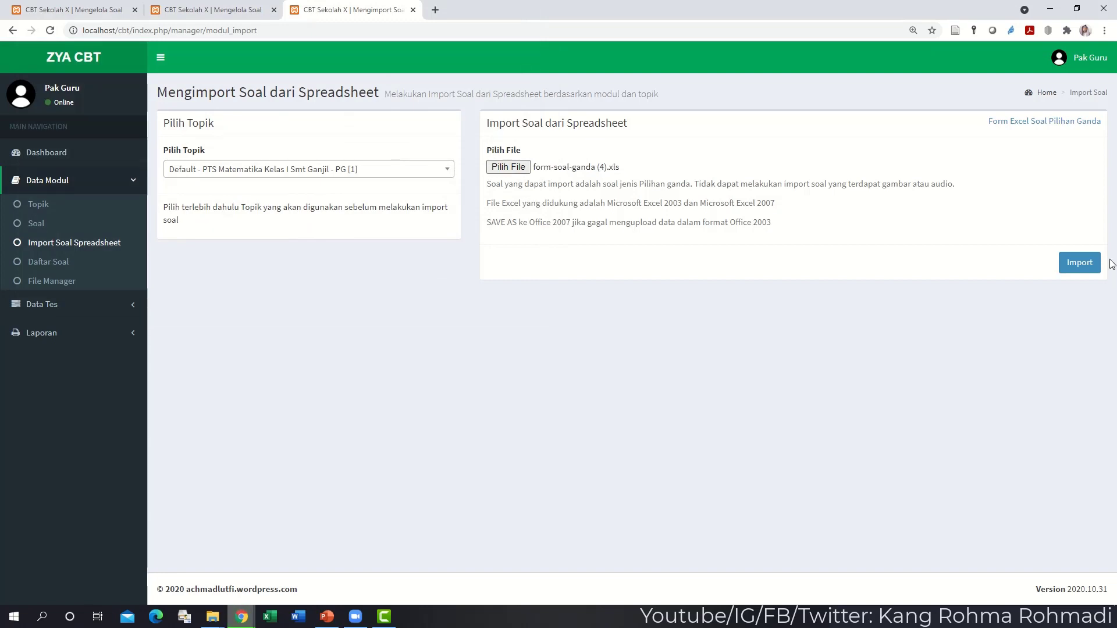
pyautogui.click(1081, 263)
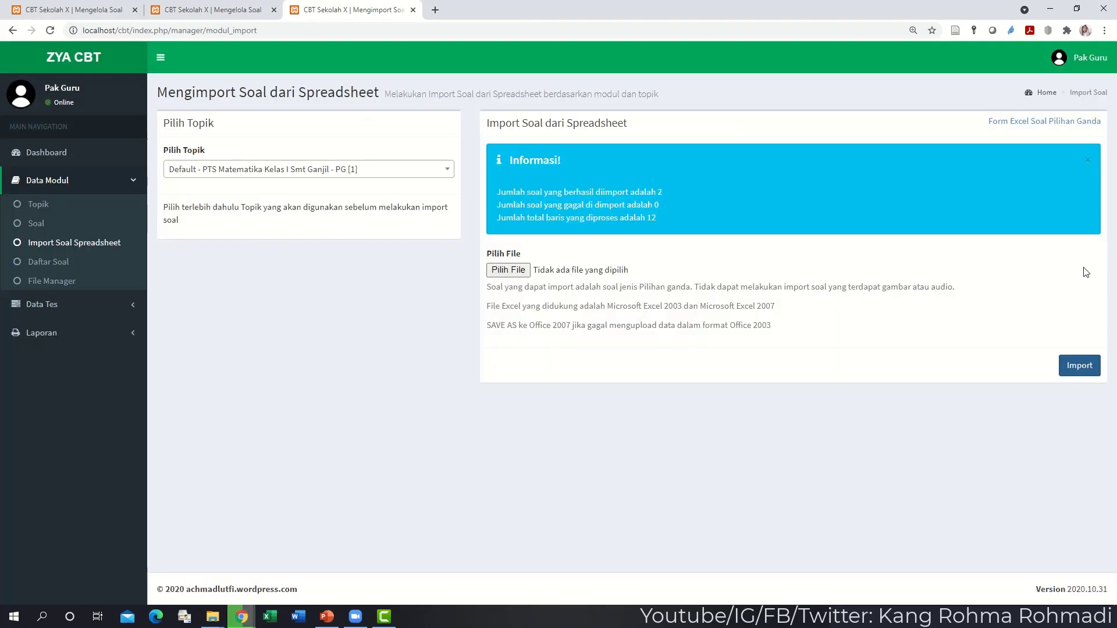
# - Show the PG [3] topic in Daftar Soal and review its 1 + 1, 2 + 2, 3 + 3 questions
pyautogui.click(74, 261)
pyautogui.click(474, 174)
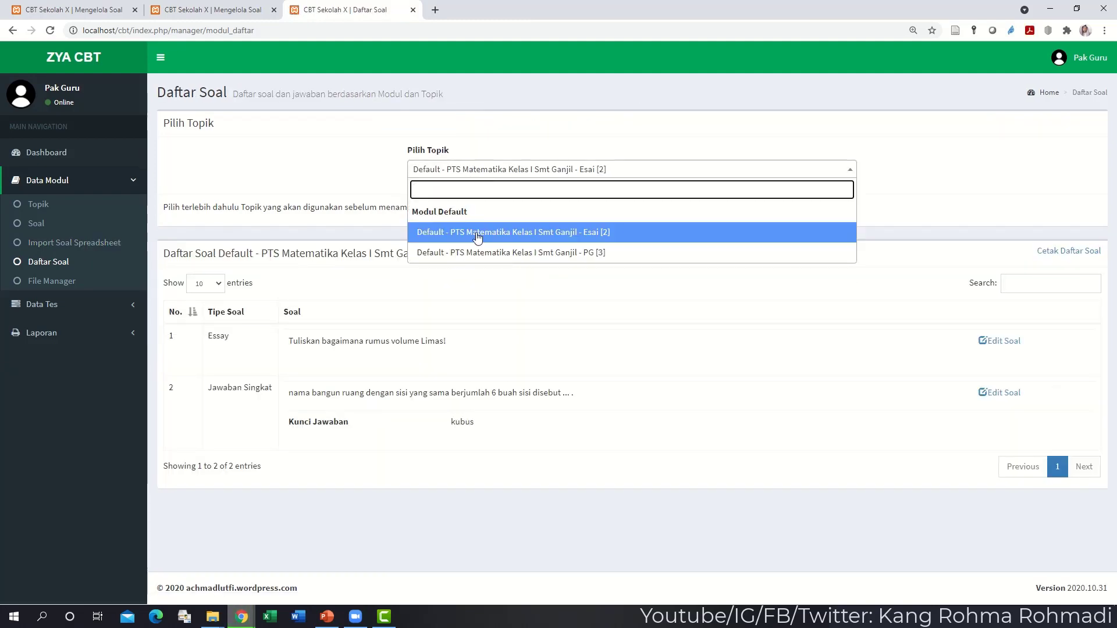
pyautogui.click(474, 251)
pyautogui.scroll(-4, 442, 297)
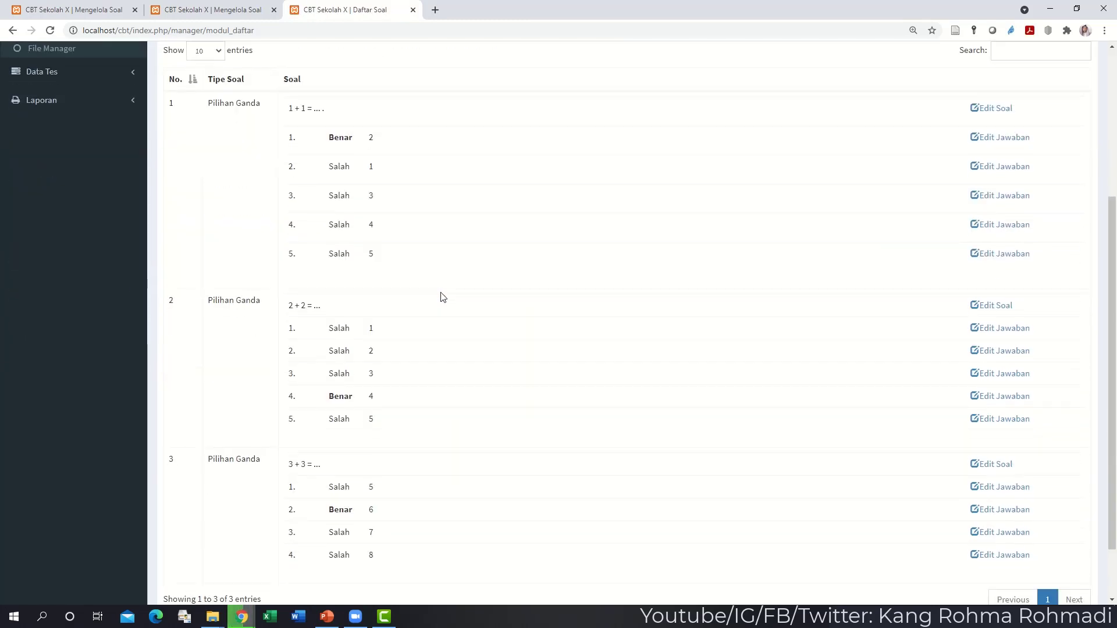
pyautogui.scroll(-2, 442, 296)
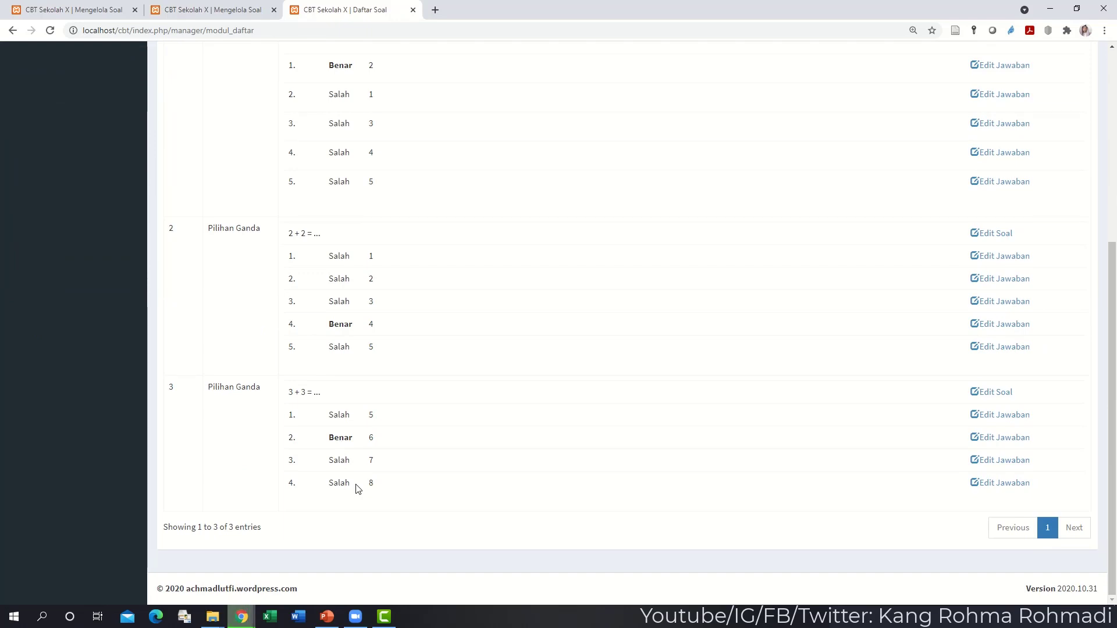
pyautogui.scroll(1, 344, 378)
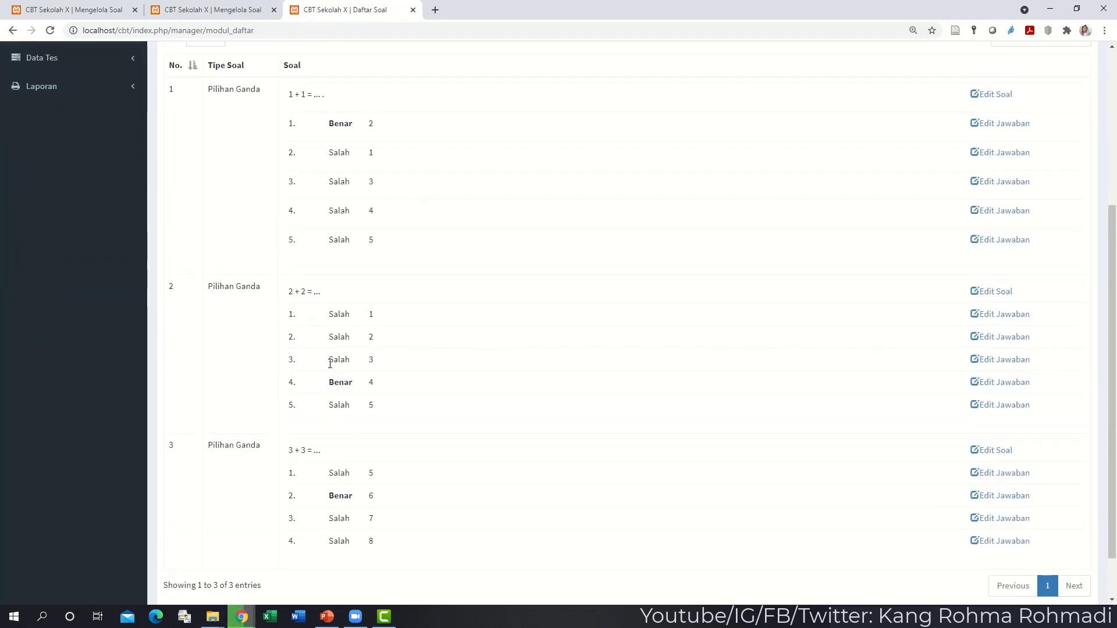
pyautogui.scroll(1, 327, 407)
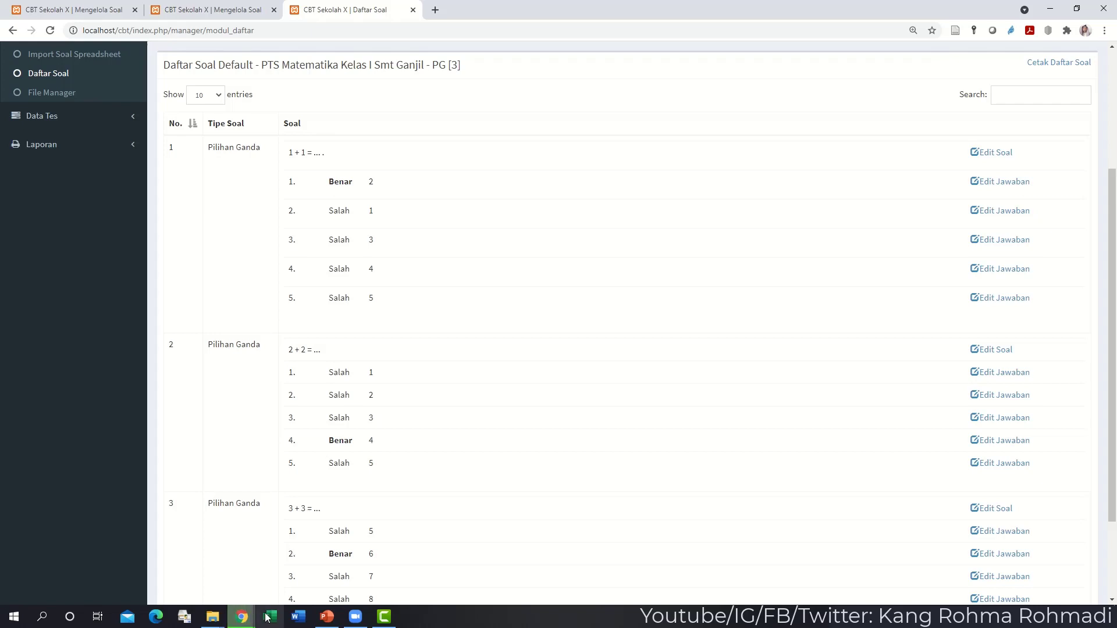
pyautogui.scroll(2, 331, 463)
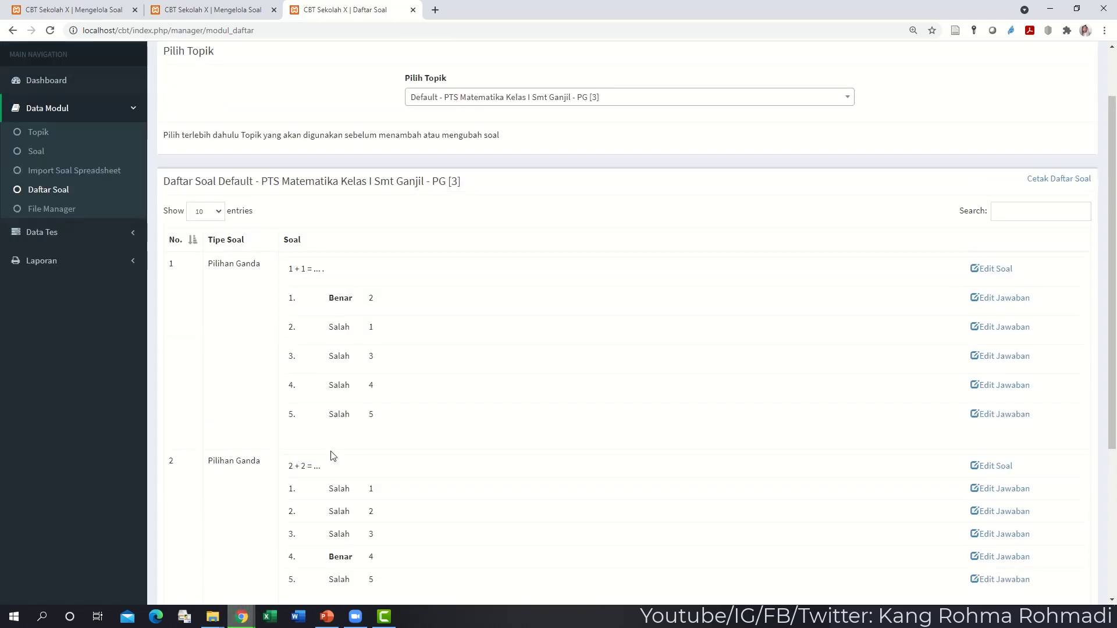
# - Reopen form-soal-ganda (4).xls in Excel and go to question 3's cell
pyautogui.click(276, 619)
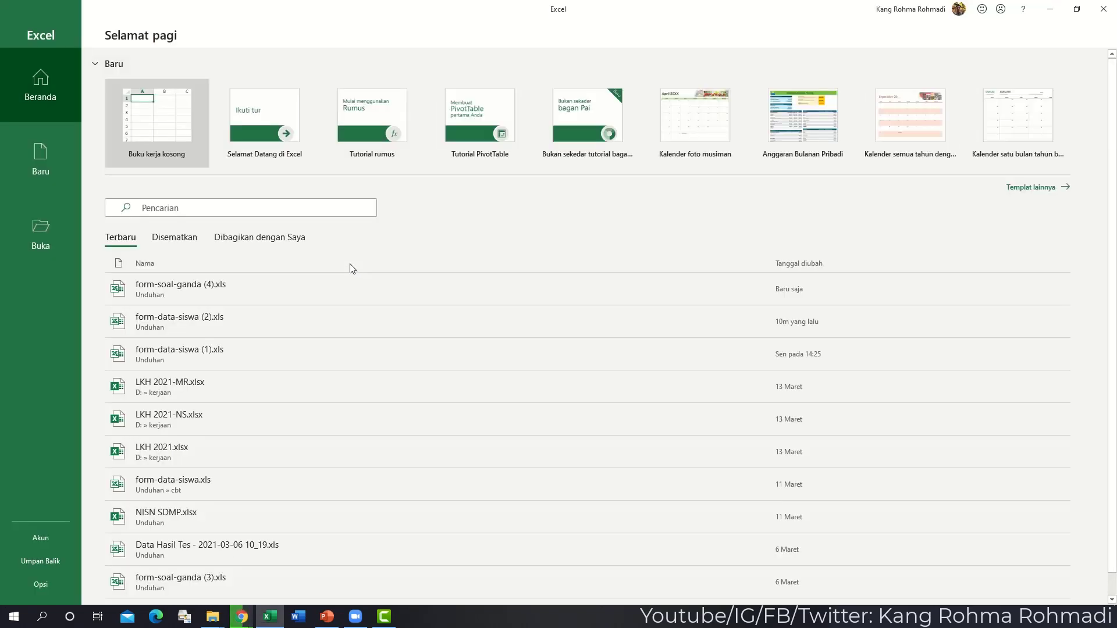
pyautogui.click(270, 298)
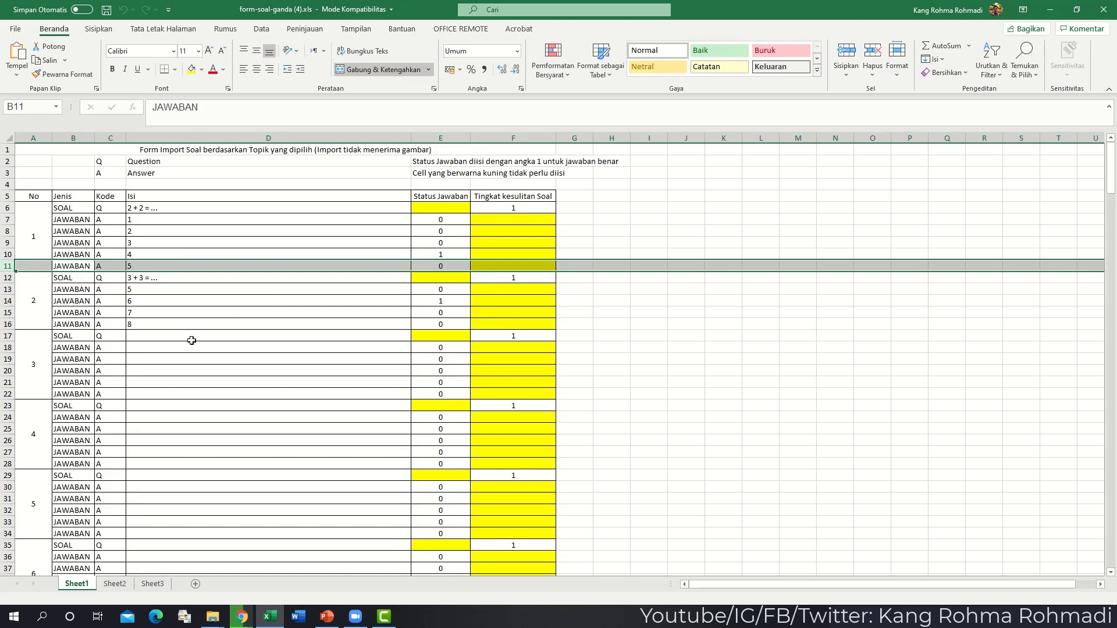
pyautogui.click(191, 340)
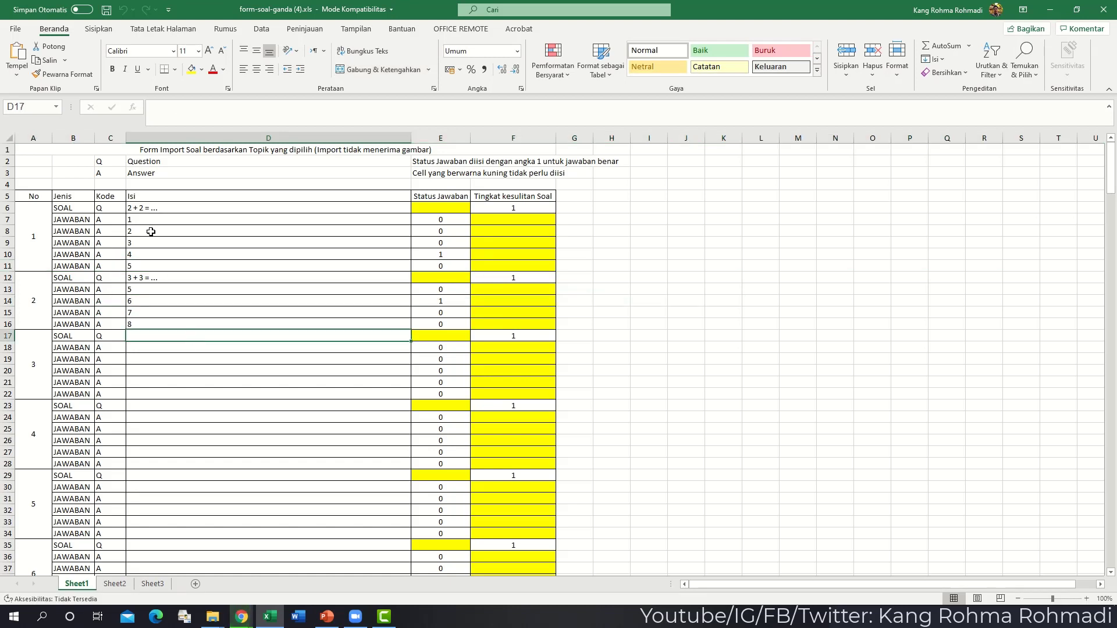
# - Insert a blank row 15 and fill it with JAWABAN and A from row 14
pyautogui.click(8, 313)
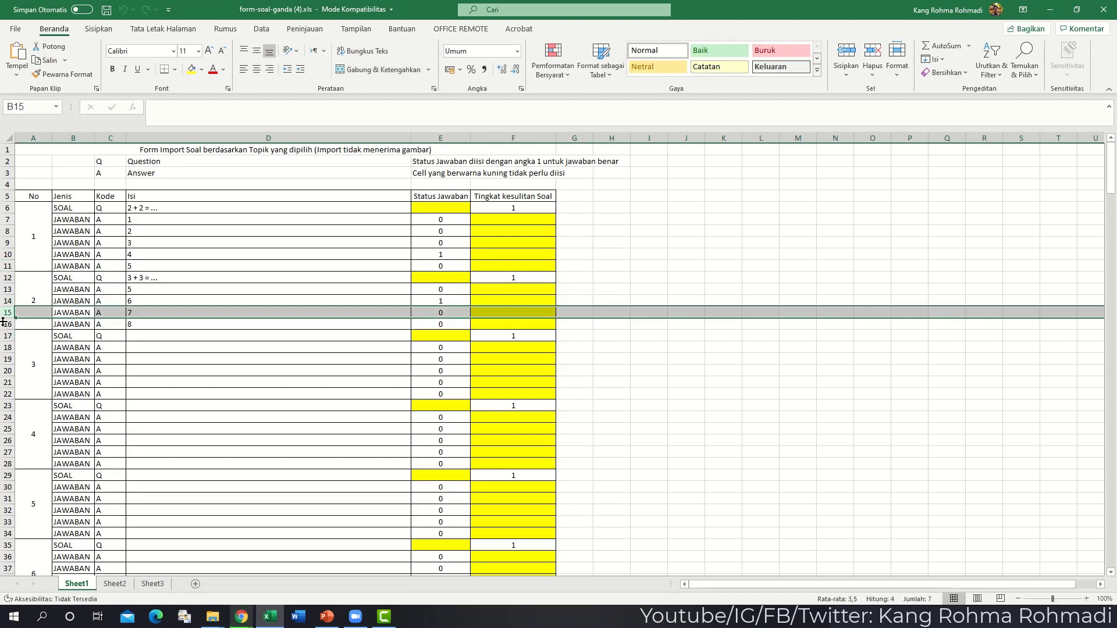
pyautogui.rightClick(8, 313)
pyautogui.click(38, 417)
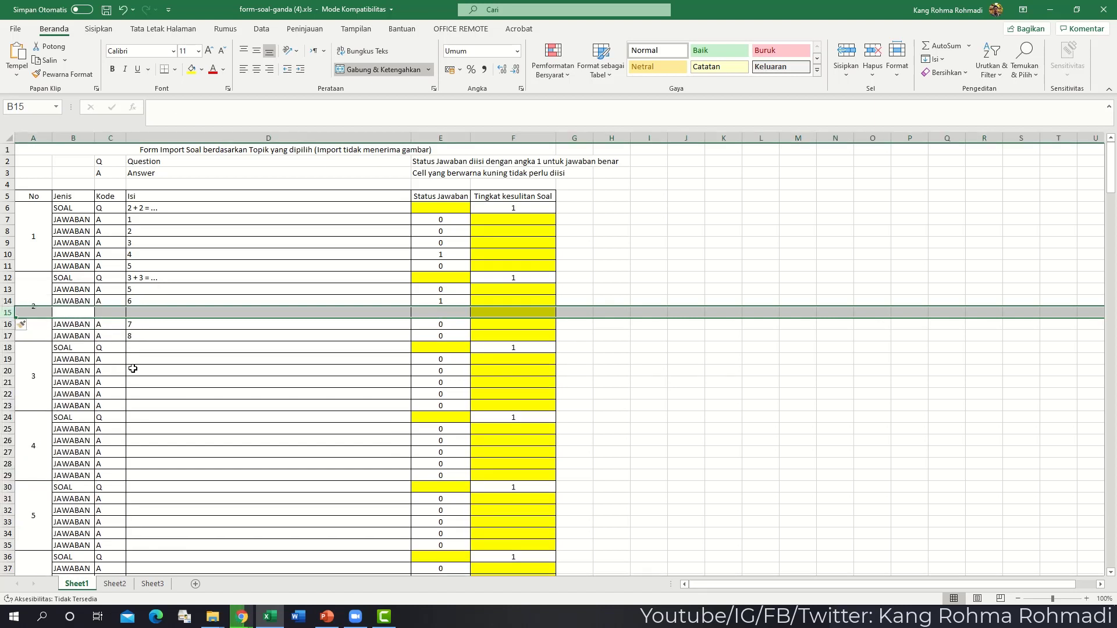
pyautogui.click(131, 370)
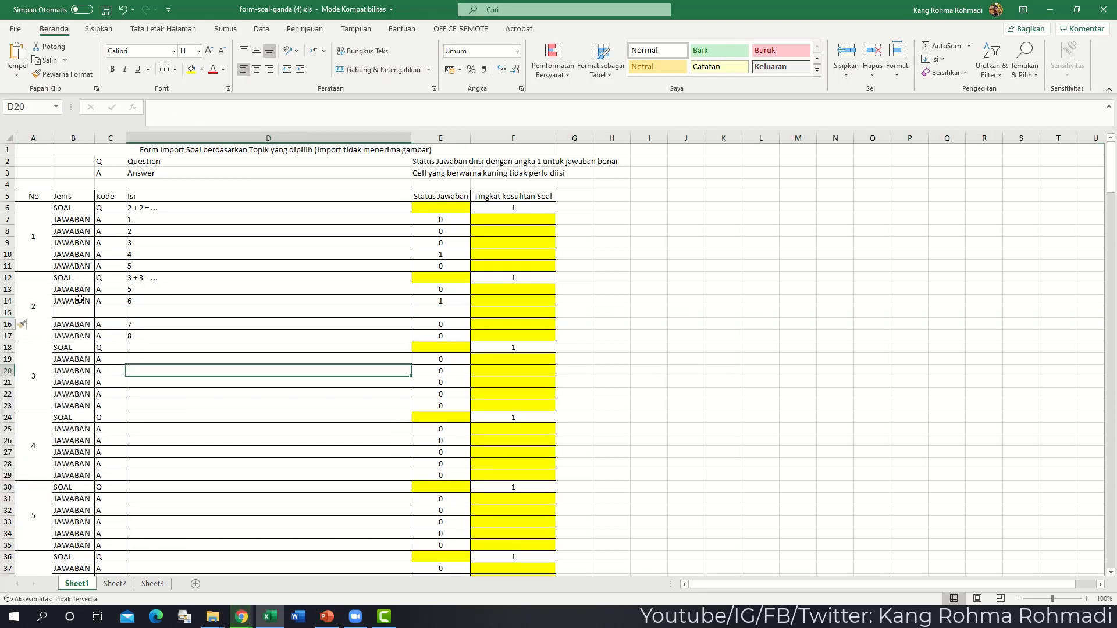
pyautogui.moveTo(79, 301); pyautogui.dragTo(127, 317)
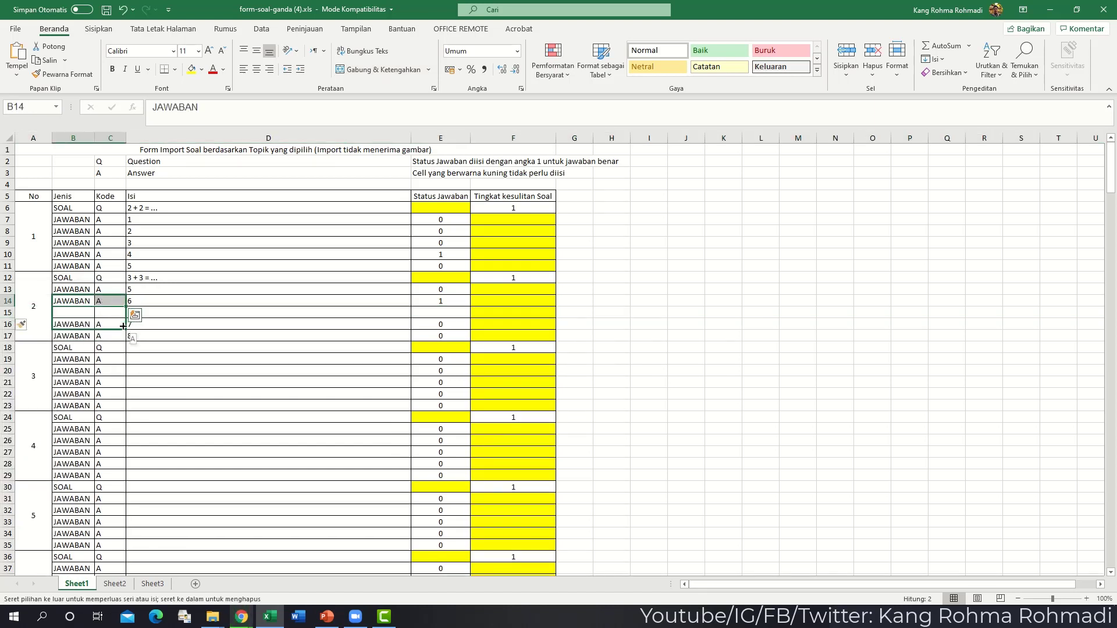
pyautogui.moveTo(151, 207); pyautogui.dragTo(276, 340)
# - Clear the old questions and answers and reset the status cells E10, E14 and E15 to 0
pyautogui.press('Delete')
pyautogui.press('Right')
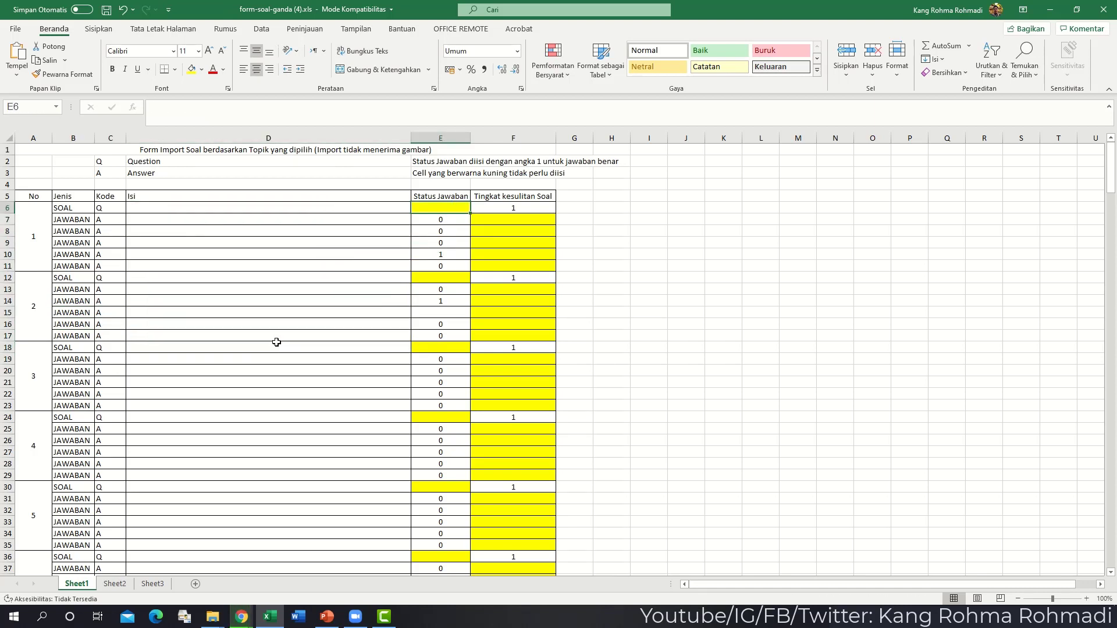
pyautogui.press('Down')
pyautogui.press('Down')
pyautogui.press('Down')
pyautogui.press('Down')
pyautogui.write('0')
pyautogui.press('Return')
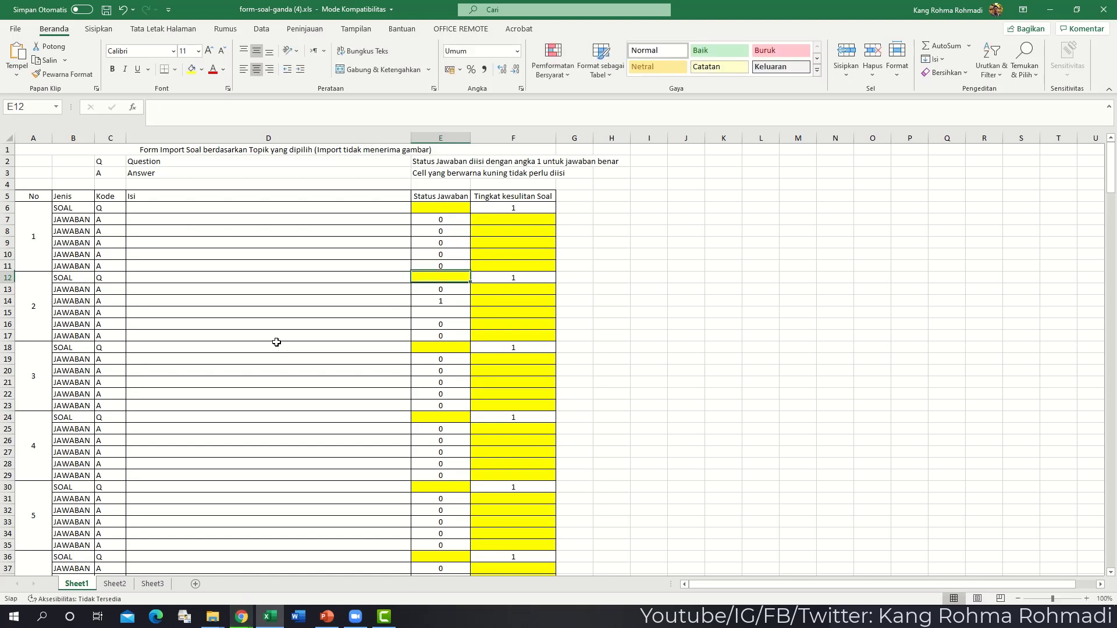
pyautogui.press('Down')
pyautogui.press('Down')
pyautogui.press('Down')
pyautogui.press('Down')
pyautogui.write('0')
pyautogui.press('Up')
pyautogui.write('0')
pyautogui.press('Up')
pyautogui.press('Up')
pyautogui.press('Up')
pyautogui.press('Up')
pyautogui.press('Up')
pyautogui.press('Up')
pyautogui.press('Up')
pyautogui.press('Up')
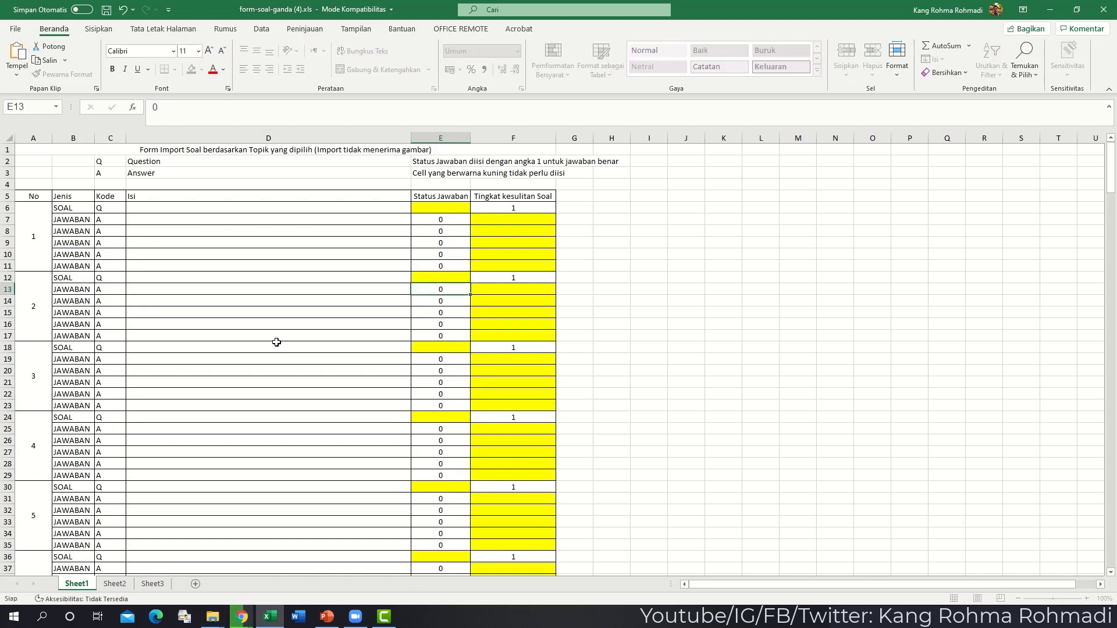
pyautogui.press('Left')
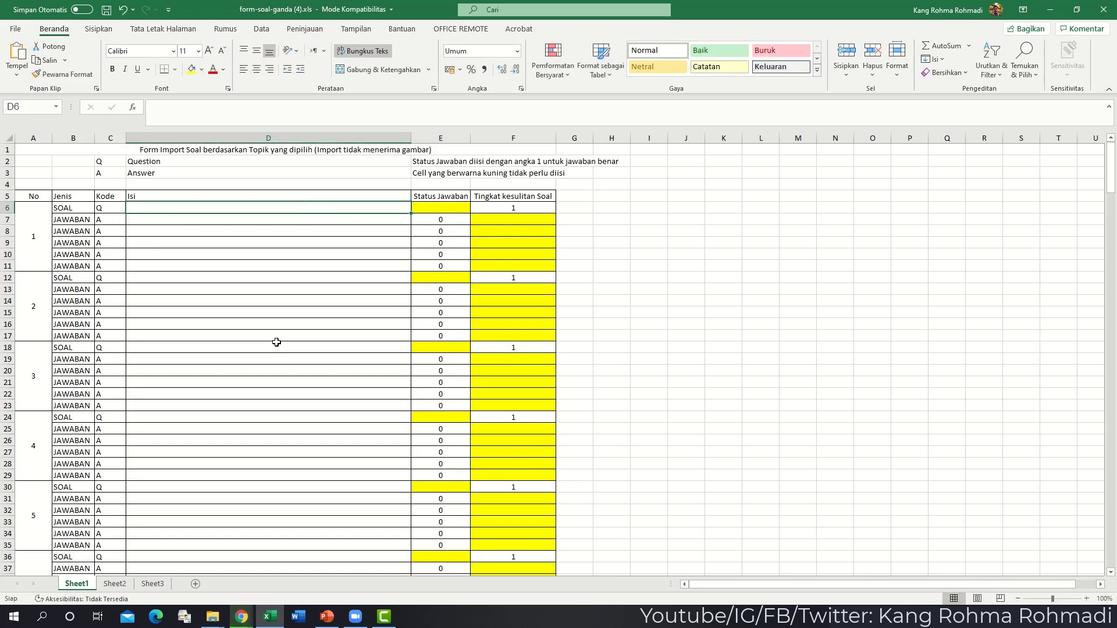
# - Enter the question '1 x 1 = ...' with answers 1–4, marking answer 1 correct in E7
pyautogui.write('1 x 1')
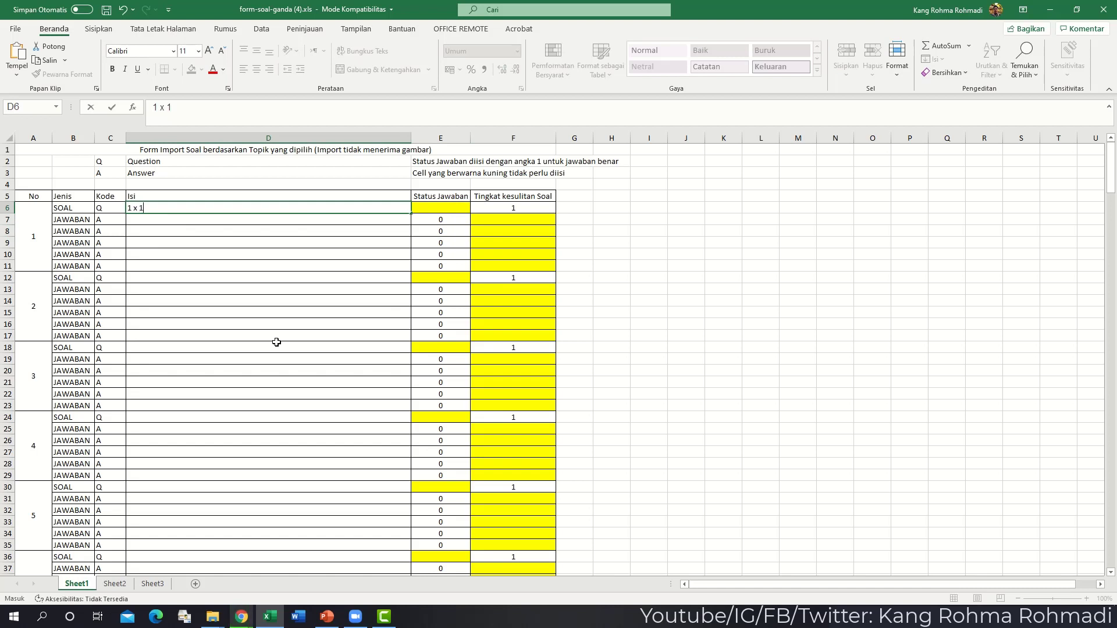
pyautogui.write(' = ...')
pyautogui.press('Return')
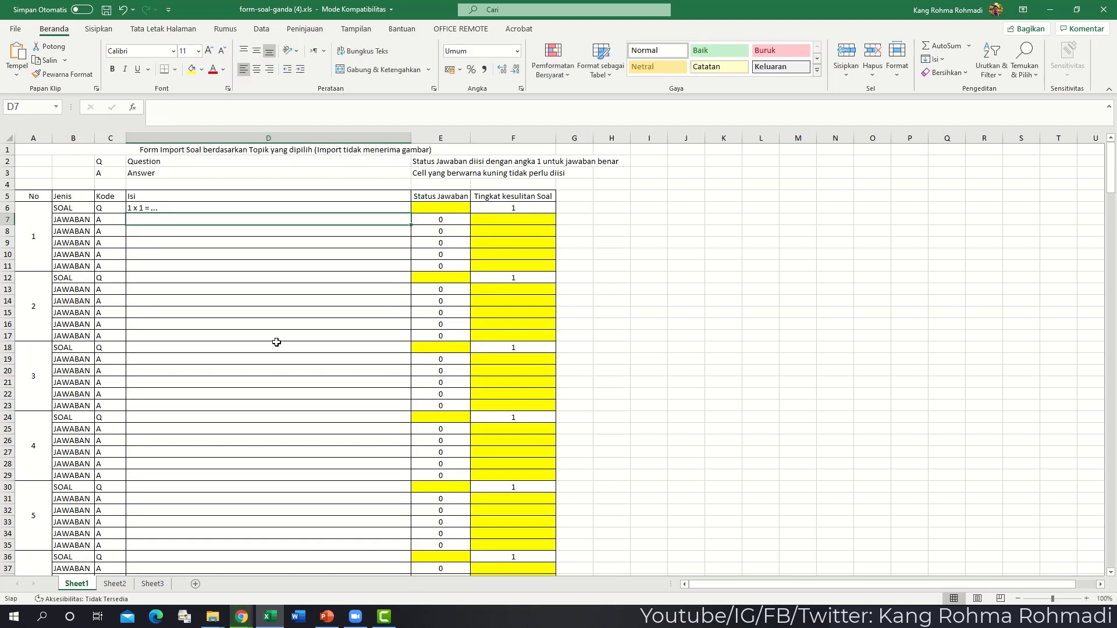
pyautogui.write('1')
pyautogui.press('Return')
pyautogui.write('2')
pyautogui.press('Return')
pyautogui.write('3')
pyautogui.press('Return')
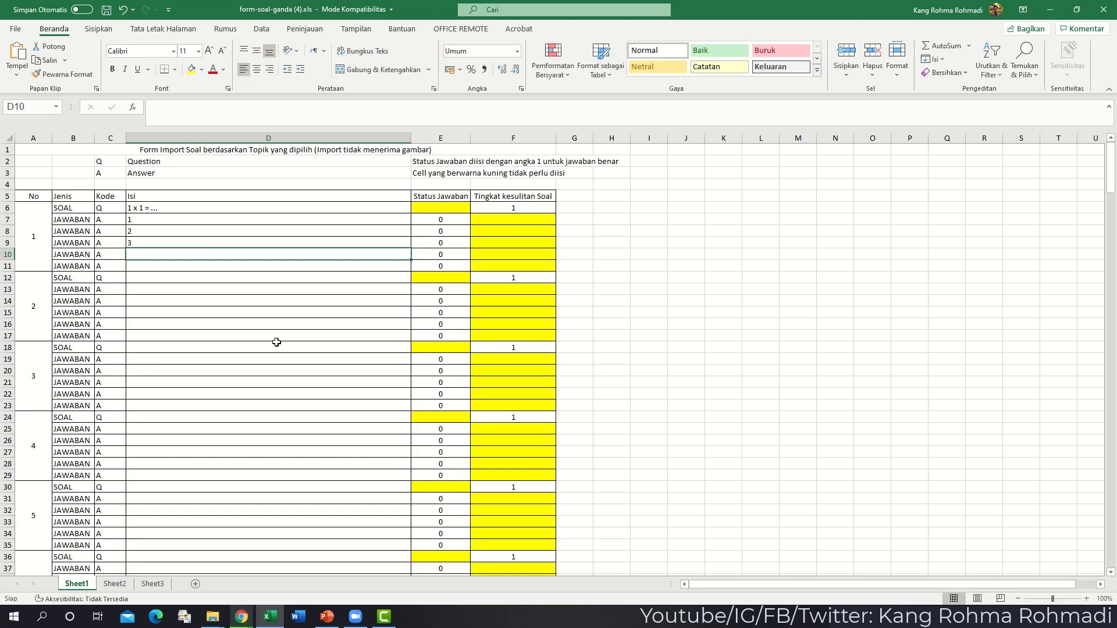
pyautogui.write('4')
pyautogui.press('Right')
pyautogui.press('Up')
pyautogui.press('Up')
pyautogui.press('Up')
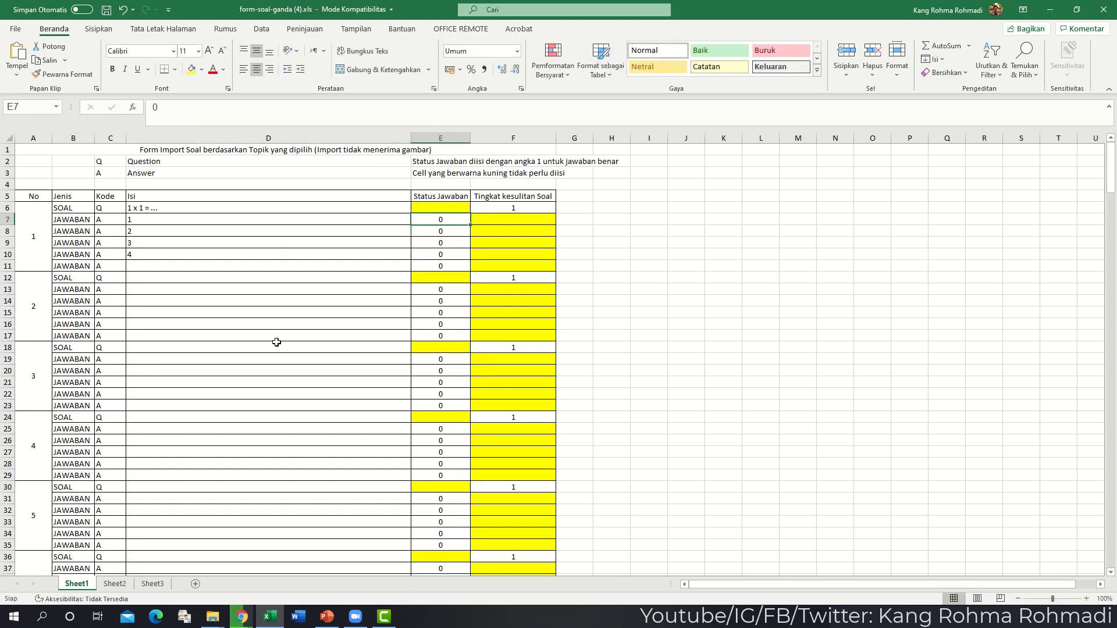
pyautogui.write('1')
pyautogui.press('Return')
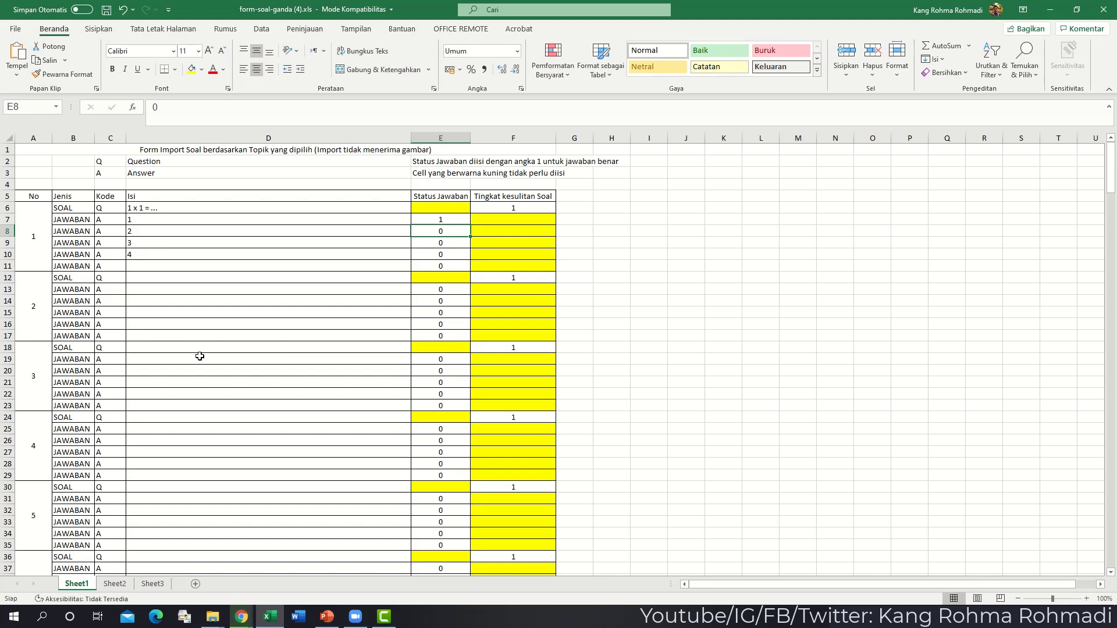
# - Save the template and close Excel
pyautogui.click(7, 266)
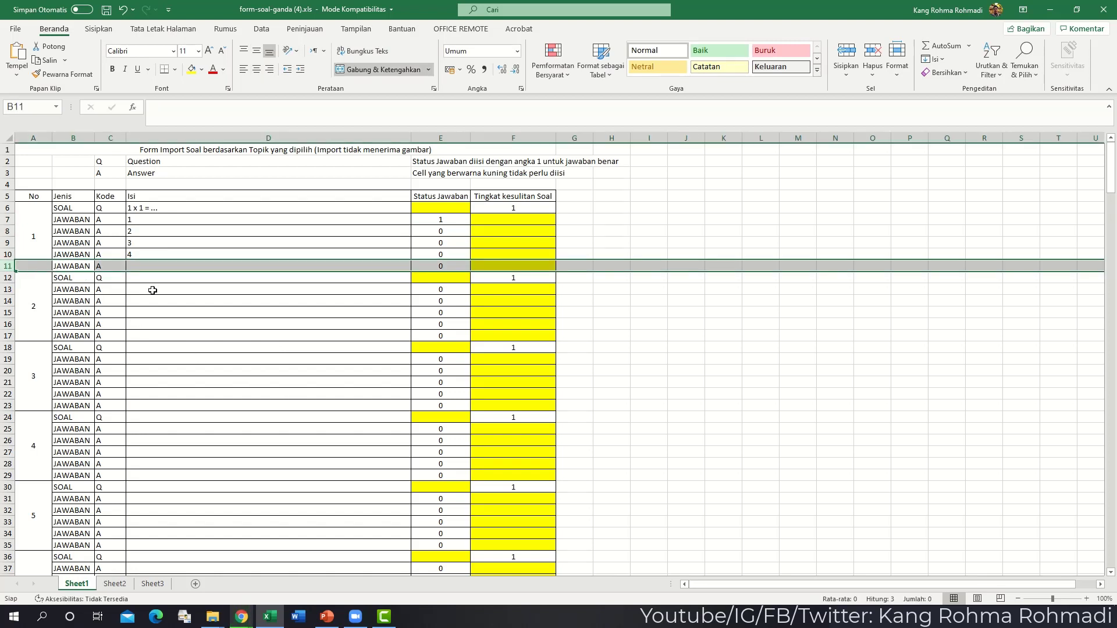
pyautogui.click(106, 9)
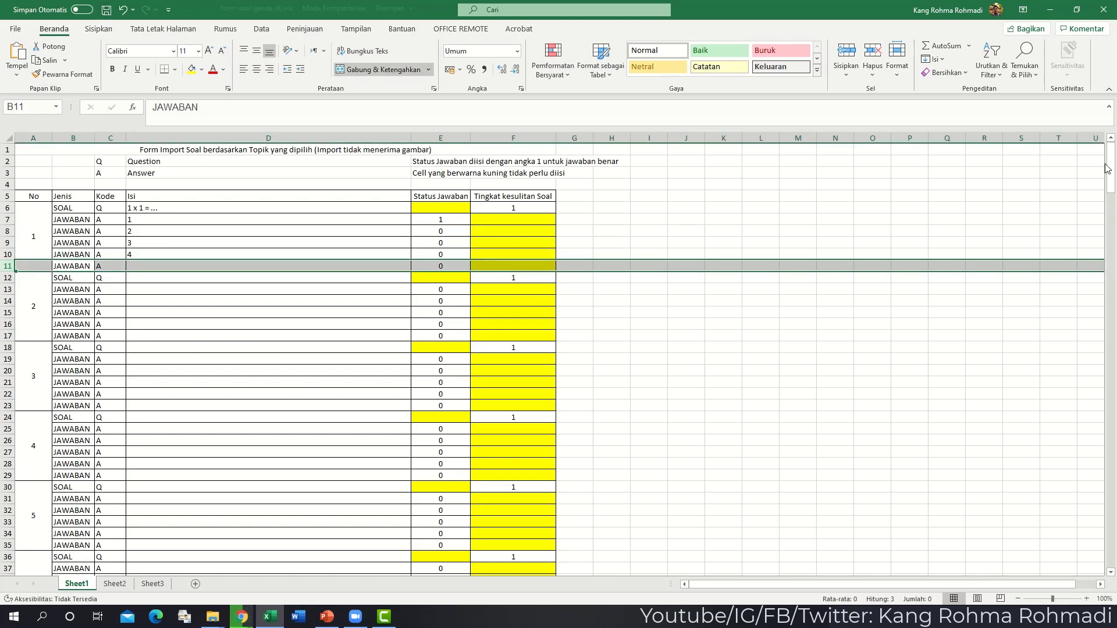
pyautogui.click(1103, 13)
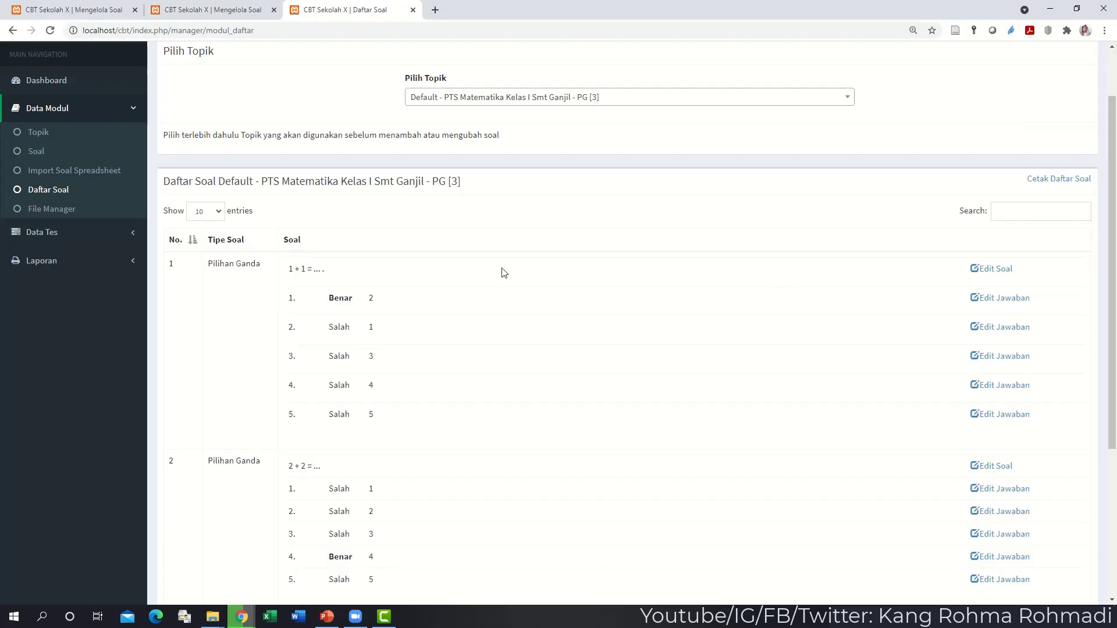
# - Import form-soal-ganda (4).xls into the PG [3] topic, then return to the question list
pyautogui.click(60, 178)
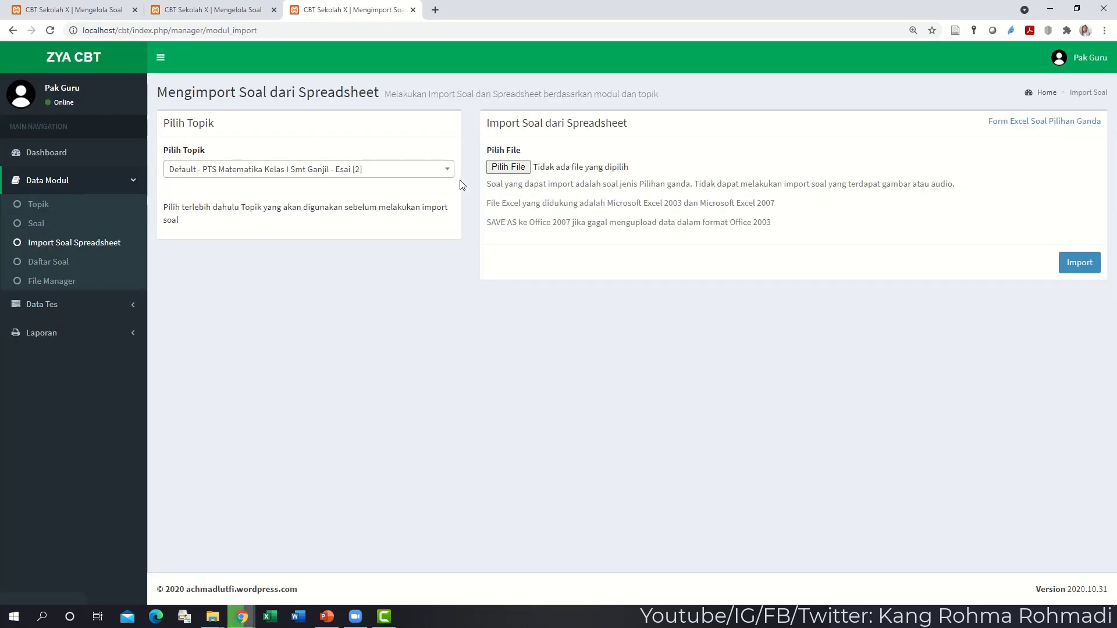
pyautogui.click(419, 177)
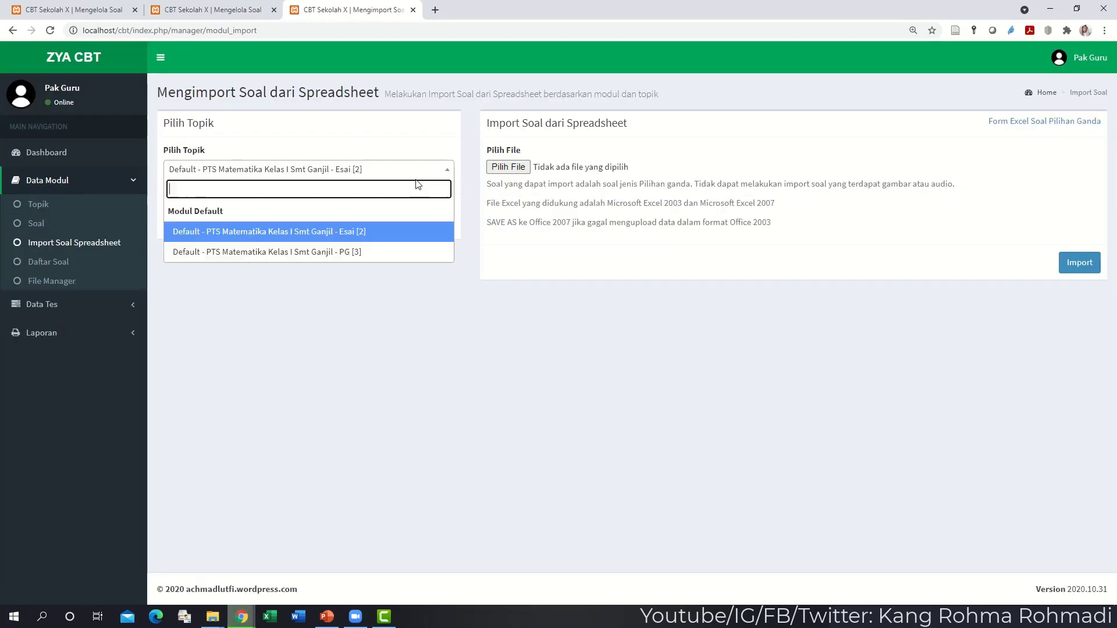
pyautogui.click(388, 256)
pyautogui.click(508, 167)
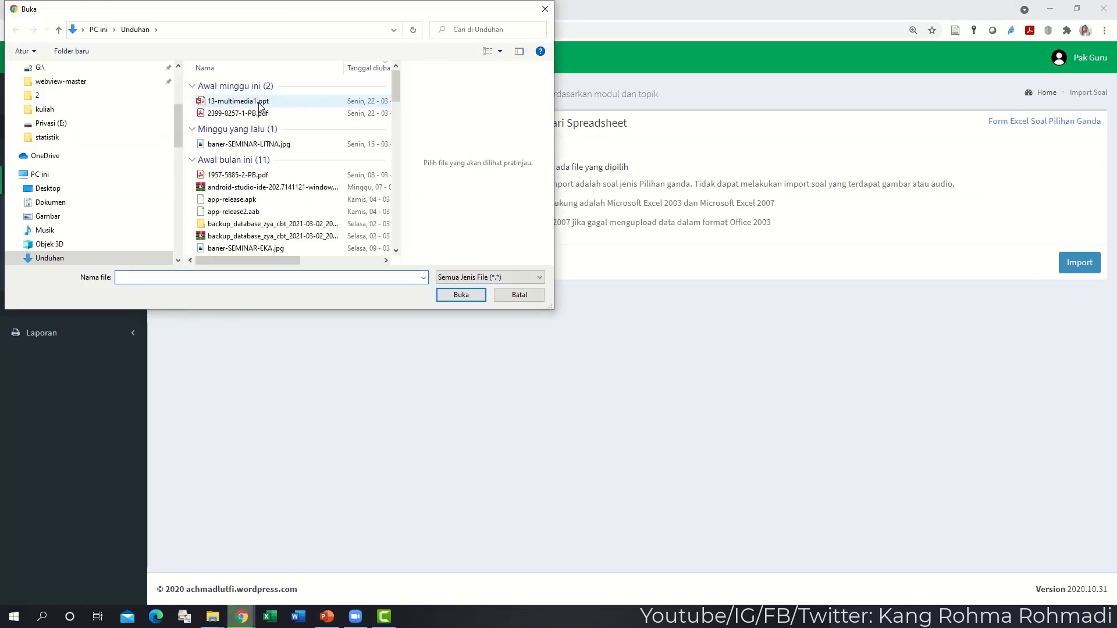
pyautogui.doubleClick(260, 102)
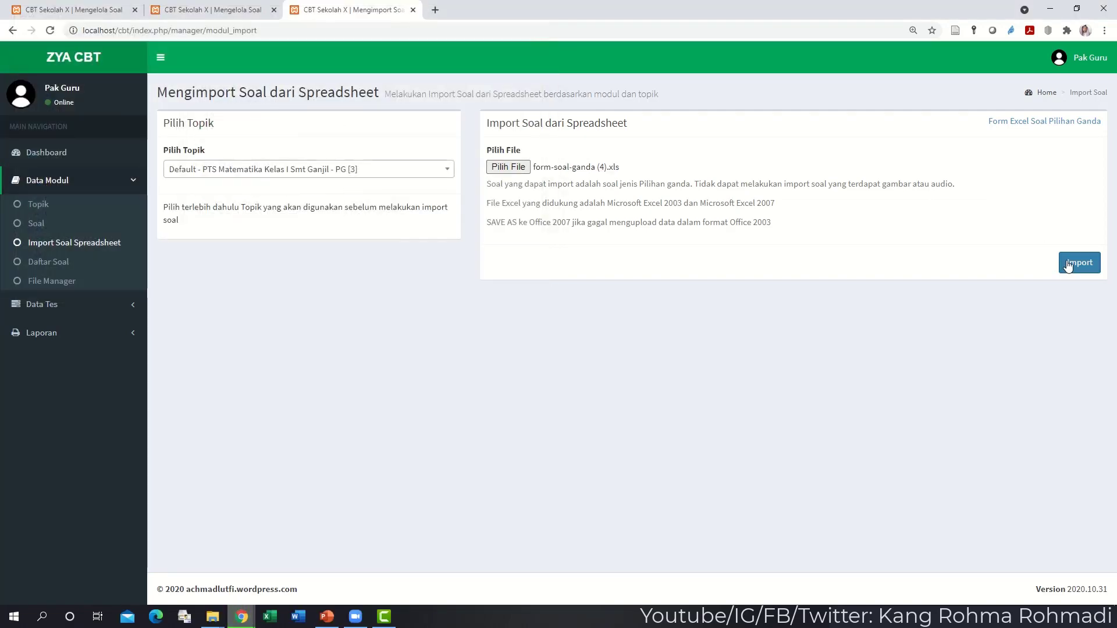
pyautogui.click(1068, 265)
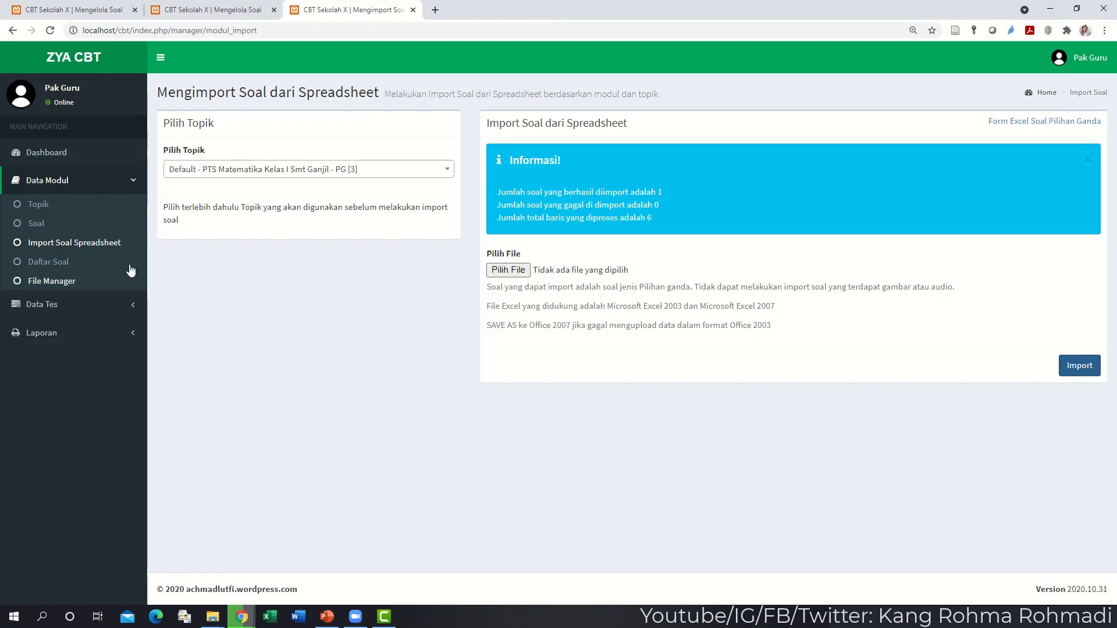
pyautogui.click(62, 264)
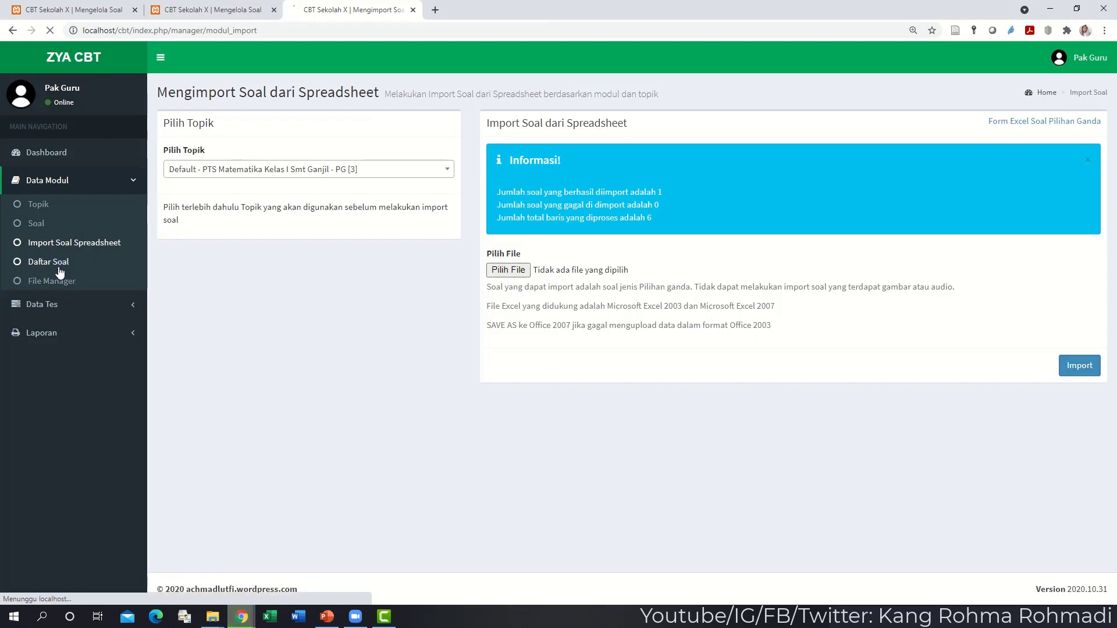
# - Review the PG [4] topic's questions, including the new '1 x 1 = ...' one, then go to File Manager
pyautogui.click(526, 170)
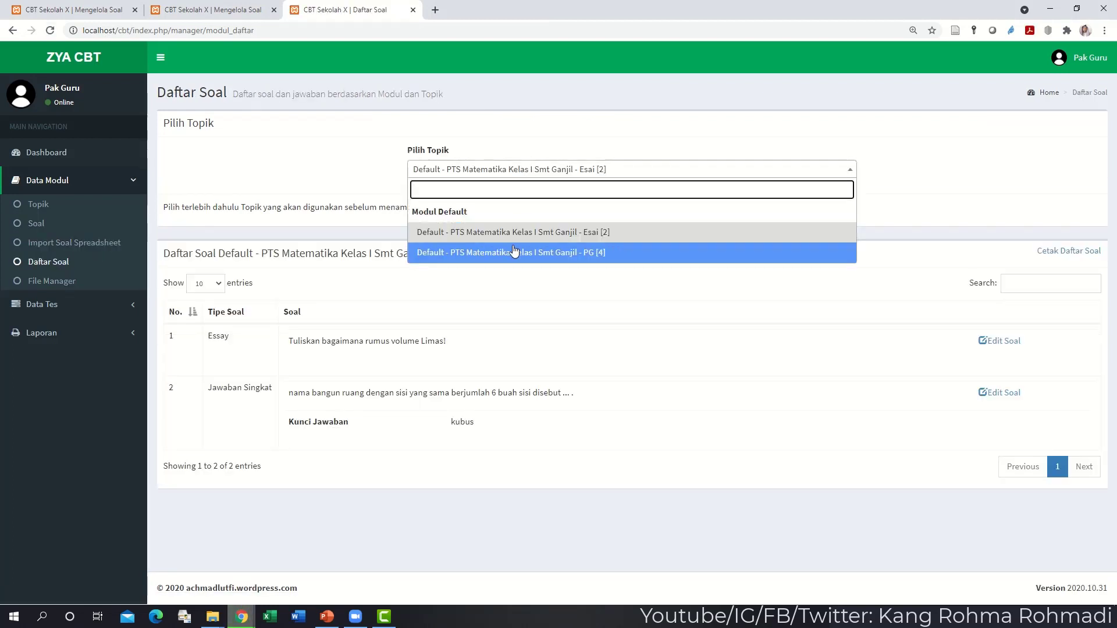
pyautogui.click(512, 252)
pyautogui.scroll(-7, 383, 307)
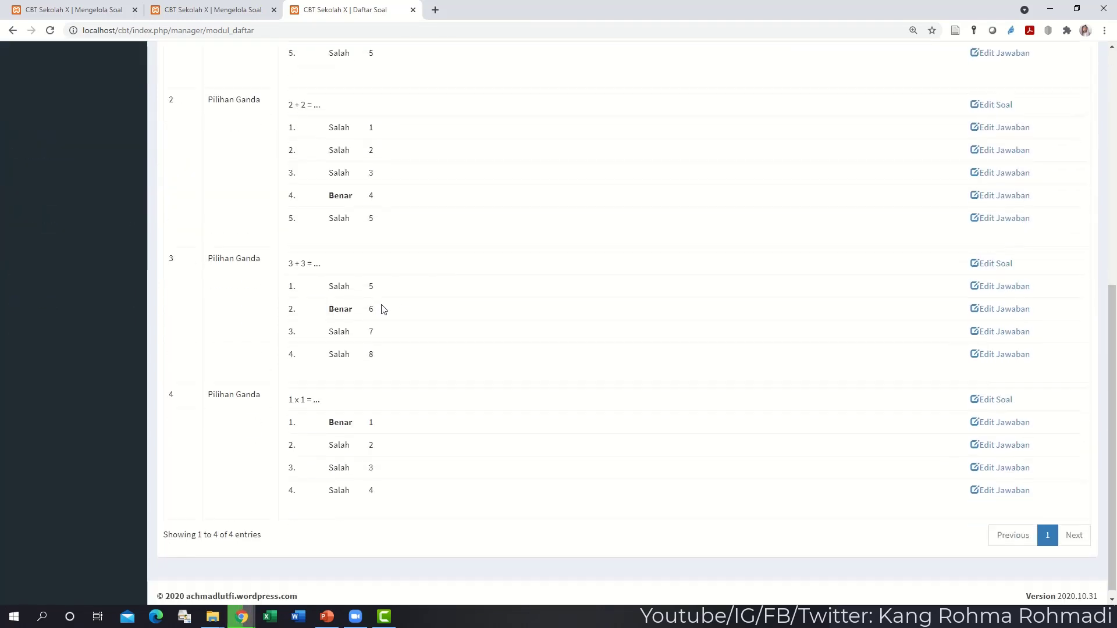
pyautogui.scroll(2, 383, 307)
pyautogui.scroll(-2, 383, 307)
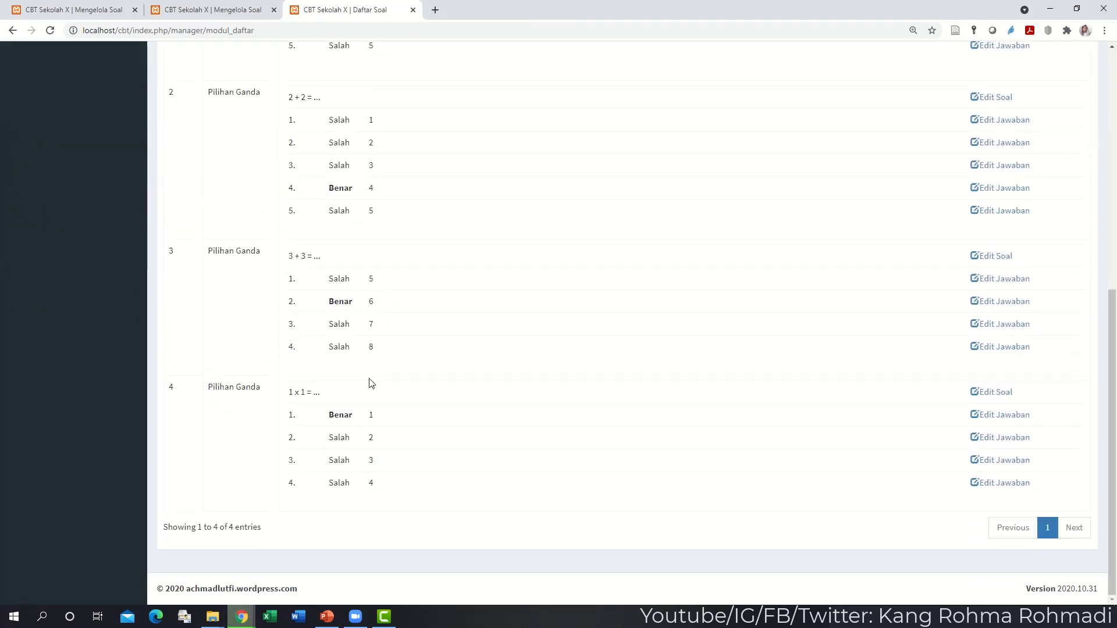
pyautogui.moveTo(388, 279); pyautogui.dragTo(433, 343)
pyautogui.click(432, 343)
pyautogui.click(534, 376)
pyautogui.scroll(5, 534, 376)
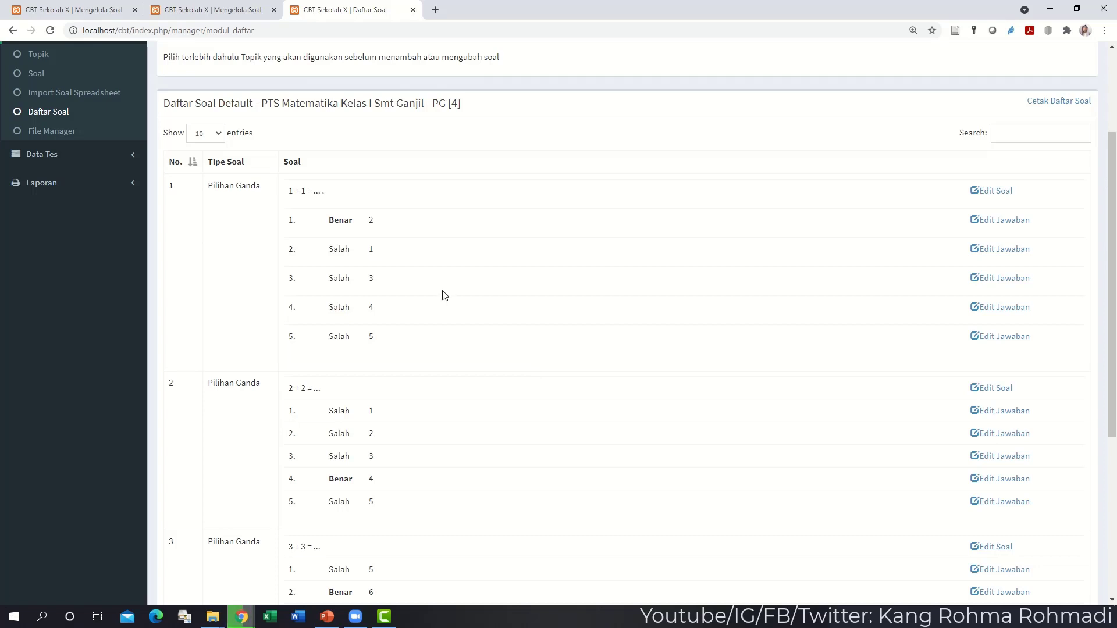
pyautogui.scroll(1, 82, 219)
pyautogui.click(73, 190)
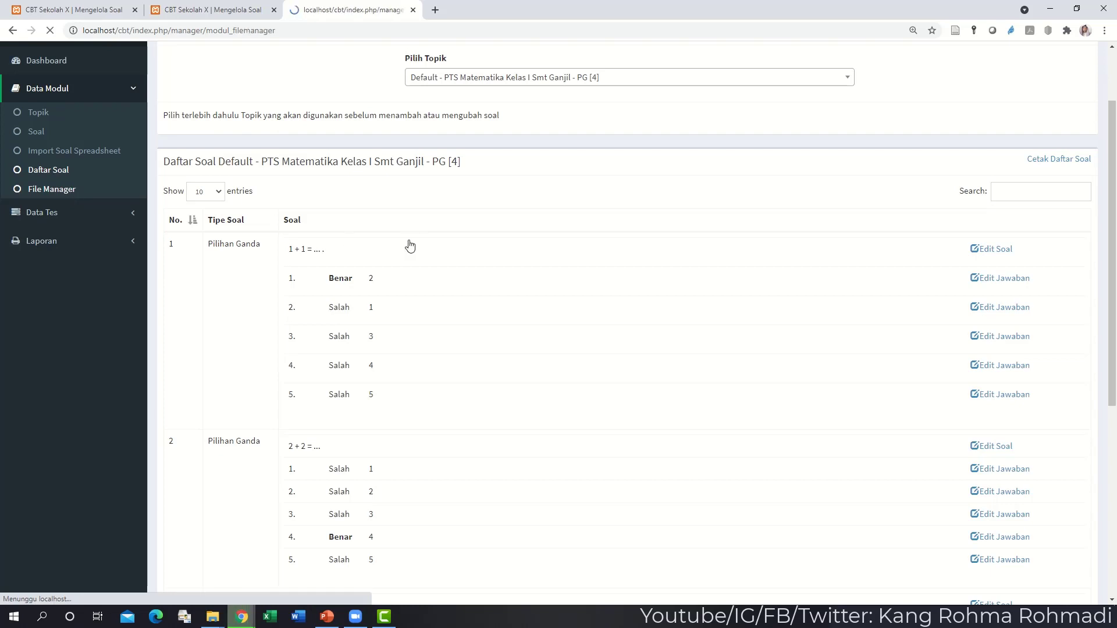
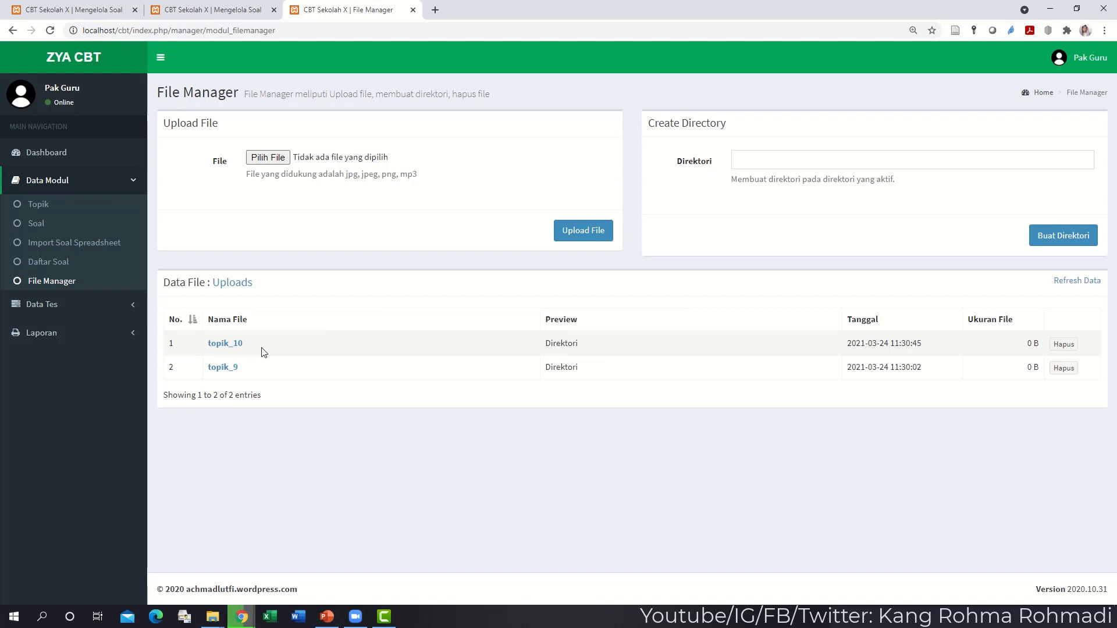
# - Start a new test and enter the name '2020/2021 - PTS Matematika Kelas I Smt Ganjil'
pyautogui.click(100, 304)
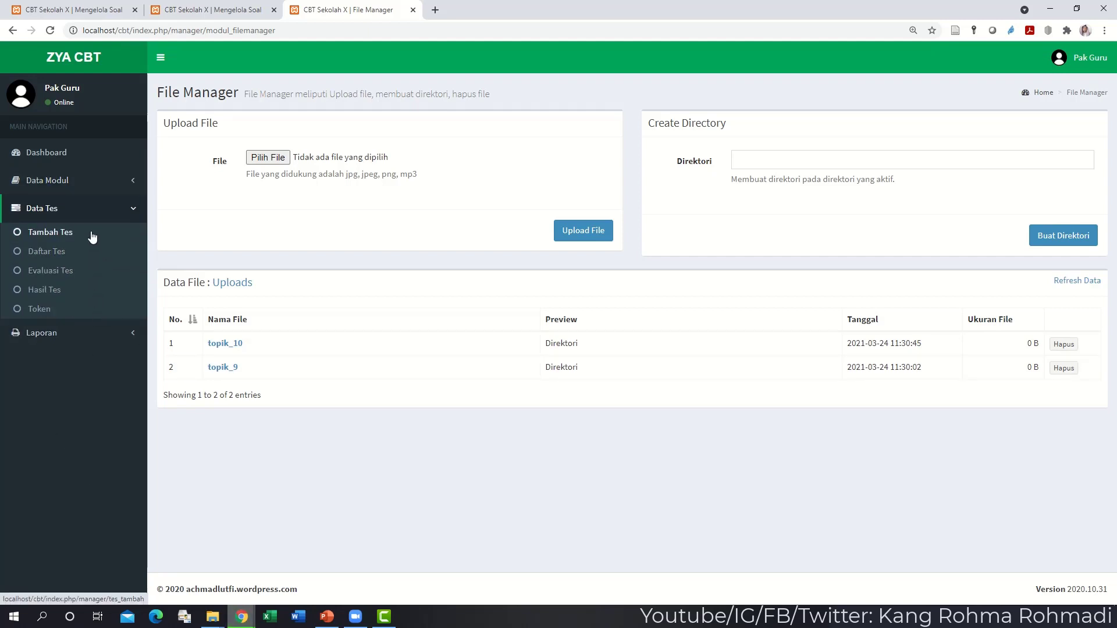
pyautogui.click(89, 238)
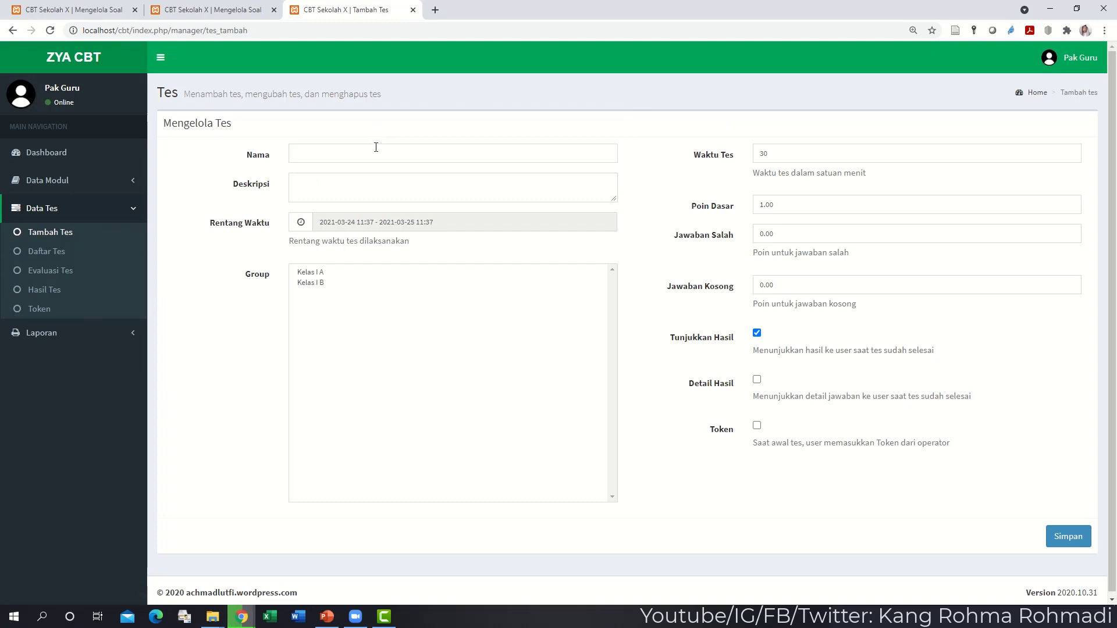
pyautogui.click(372, 148)
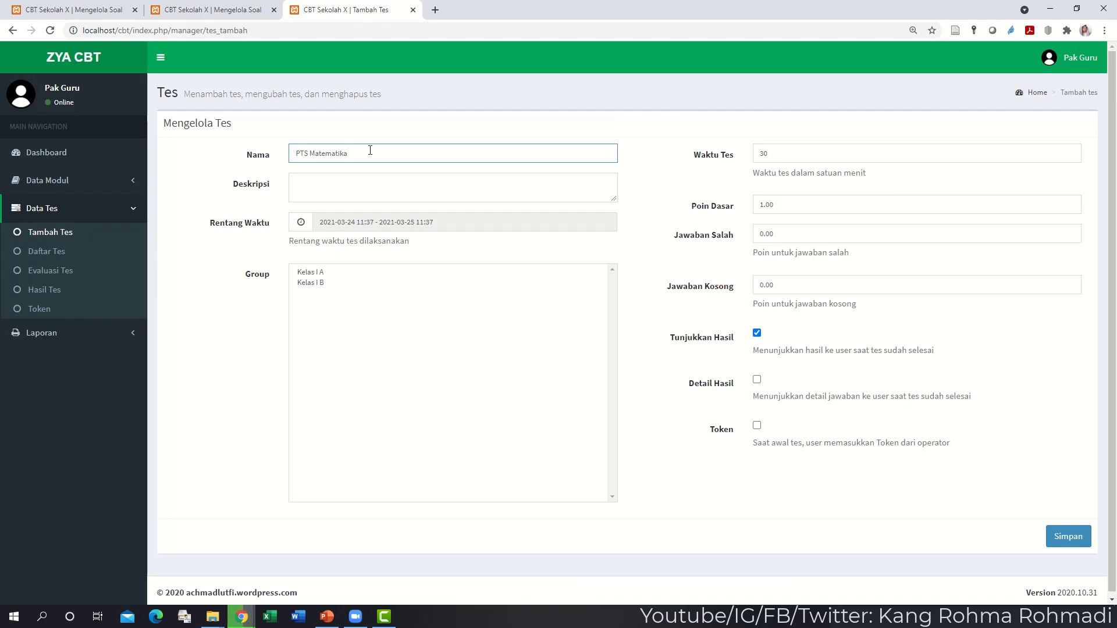
pyautogui.write('Kelas I Smt Ganjil')
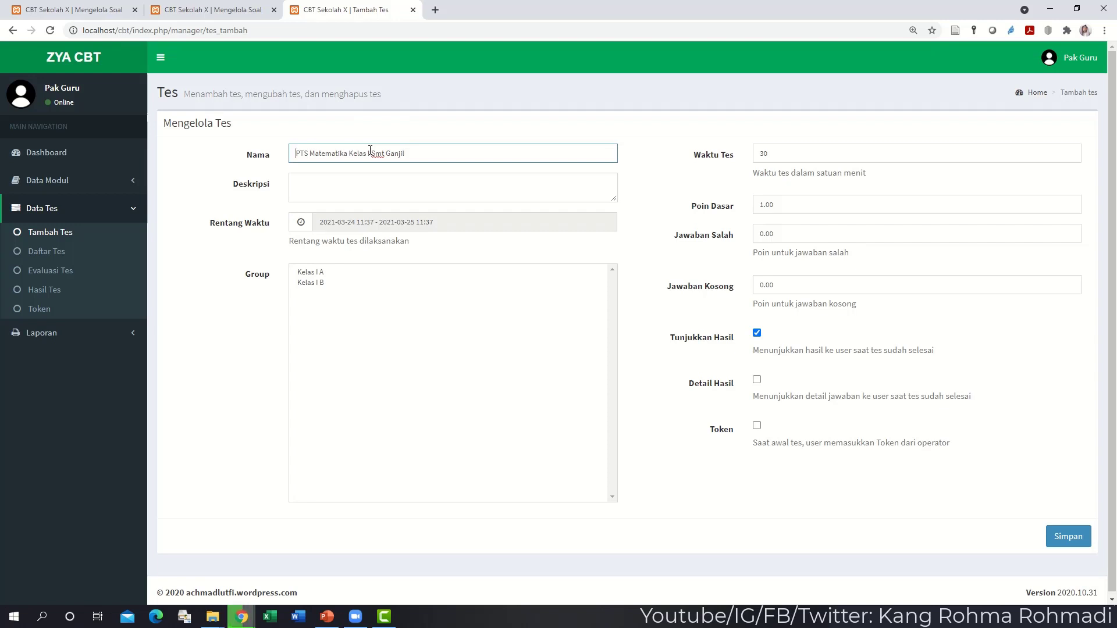
pyautogui.write('20')
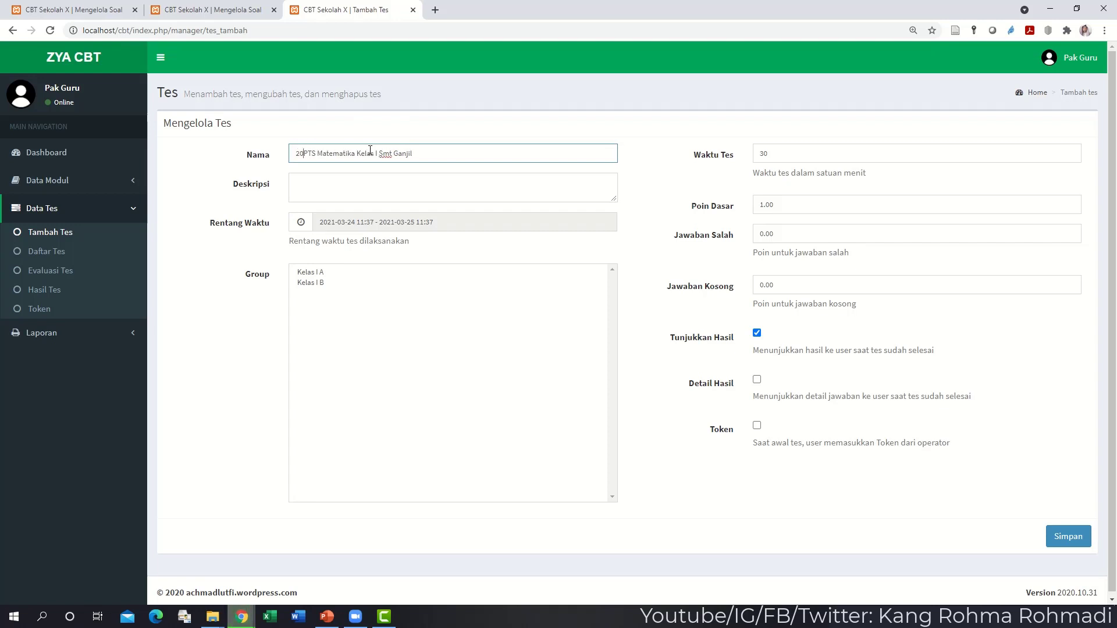
pyautogui.write('20/2021')
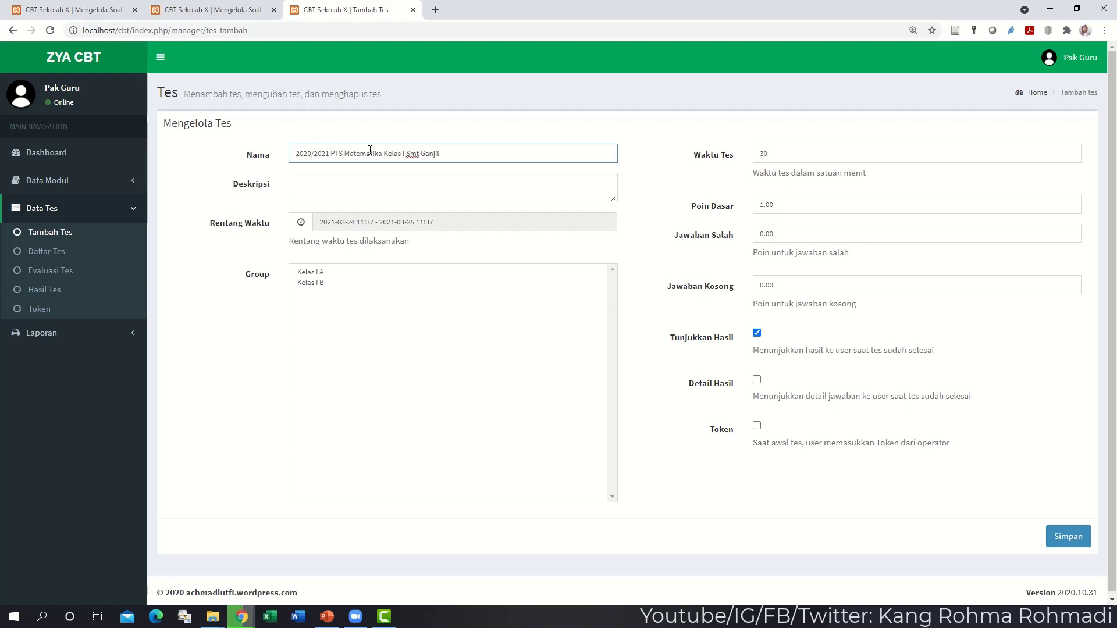
pyautogui.write('-')
# - Copy the test name into the Deskripsi field
pyautogui.hotkey('ctrl', 'a')
pyautogui.hotkey('ctrl', 'c')
pyautogui.press('Tab')
pyautogui.hotkey('ctrl', 'v')
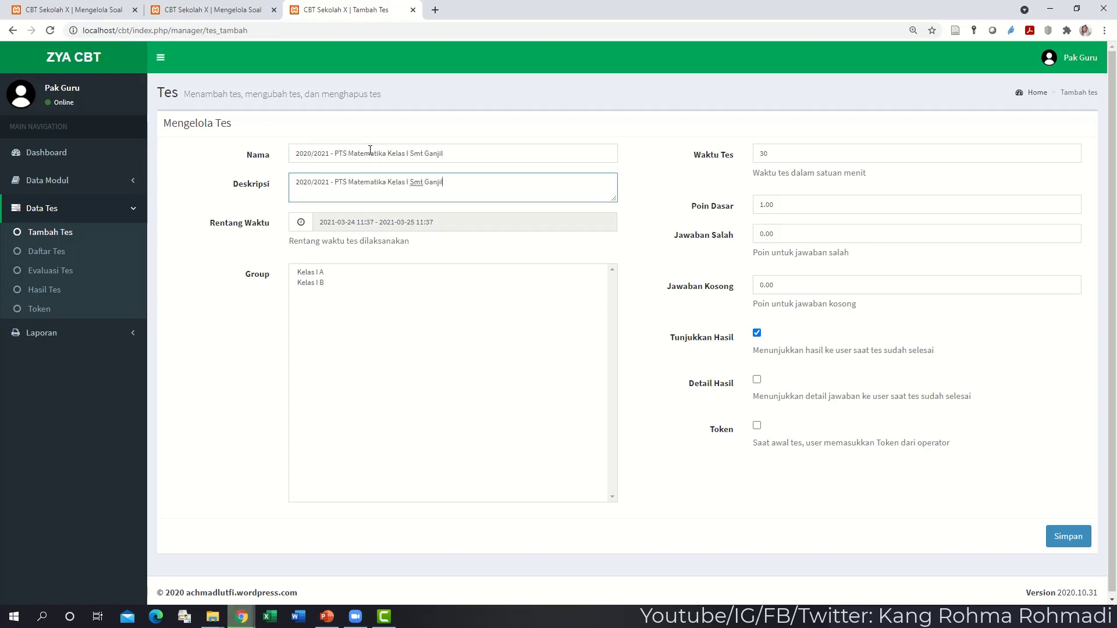
# - Schedule the test for 24 March 2021, from 11:30 AM to 12:00 PM
pyautogui.click(372, 229)
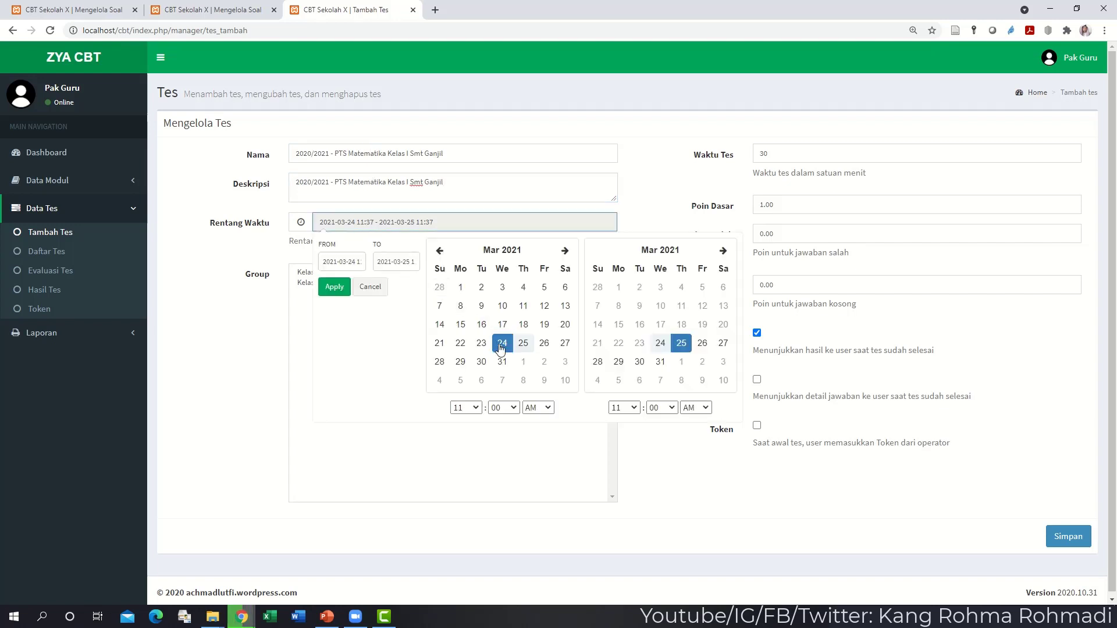
pyautogui.click(499, 409)
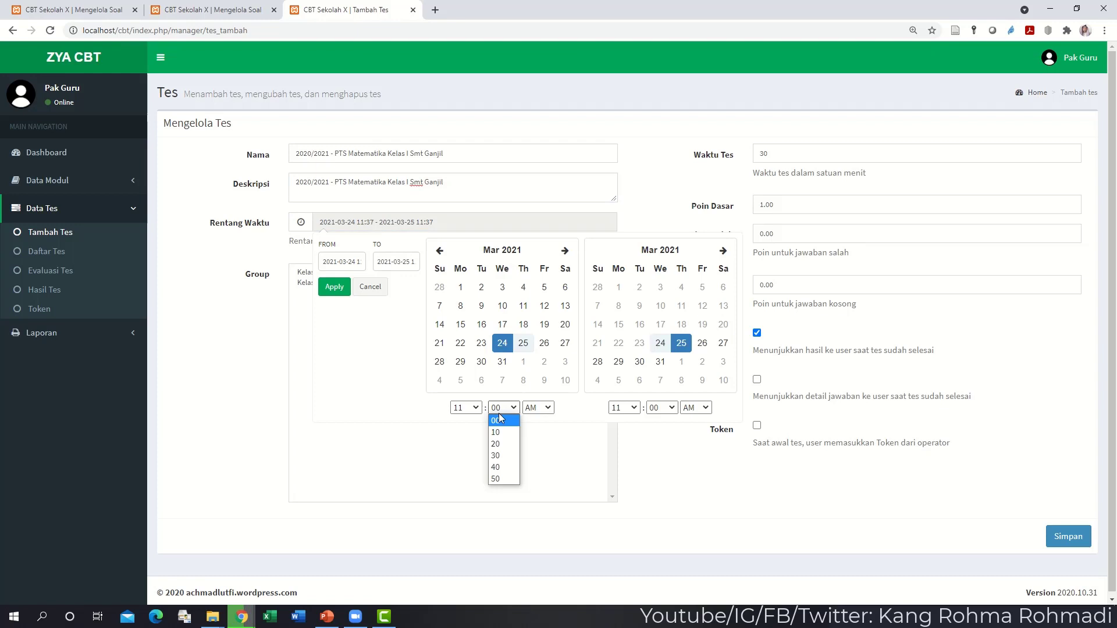
pyautogui.click(501, 455)
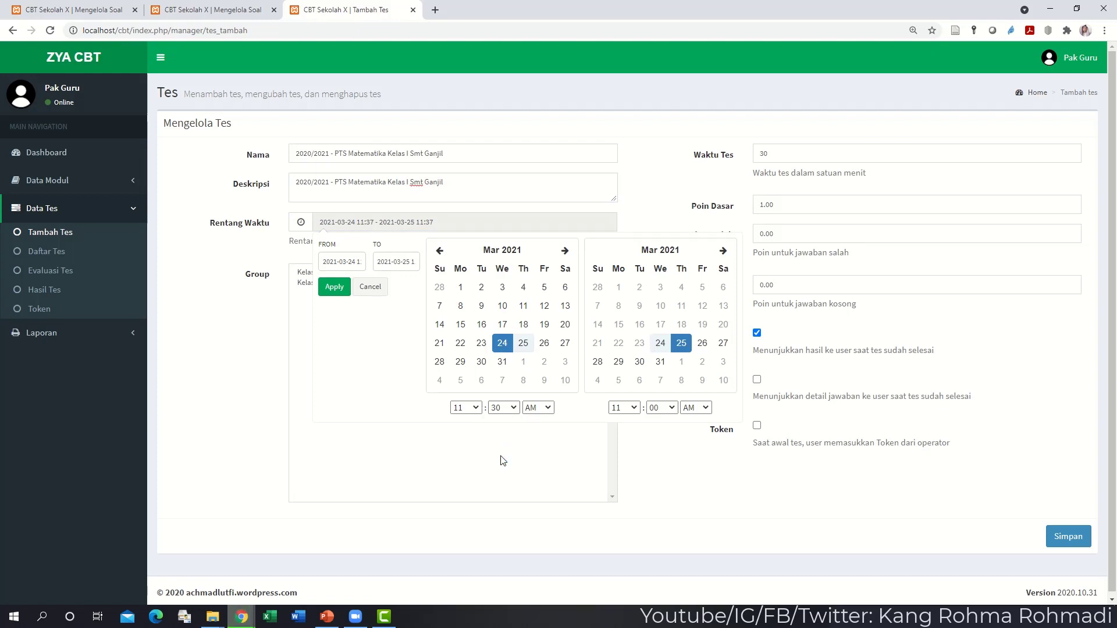
pyautogui.click(661, 345)
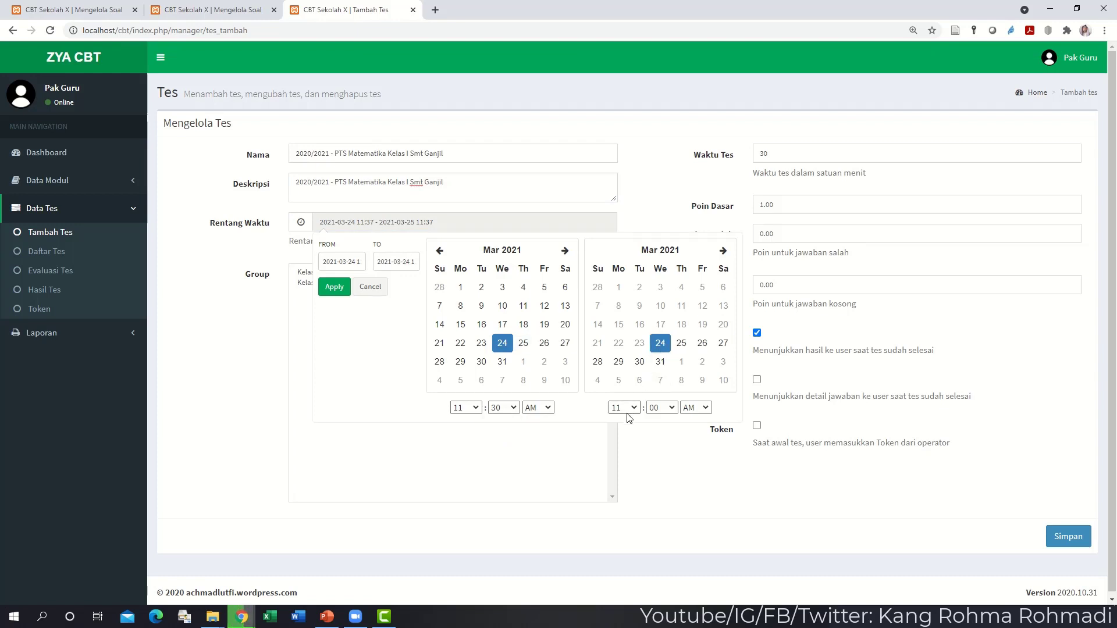
pyautogui.click(625, 408)
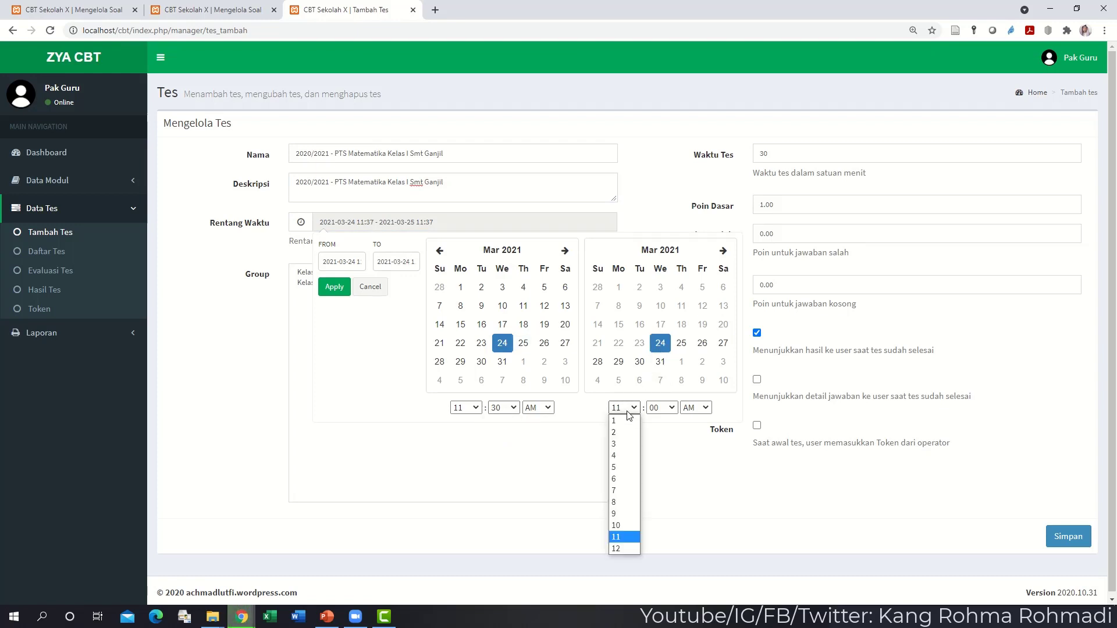
pyautogui.click(616, 549)
pyautogui.click(694, 410)
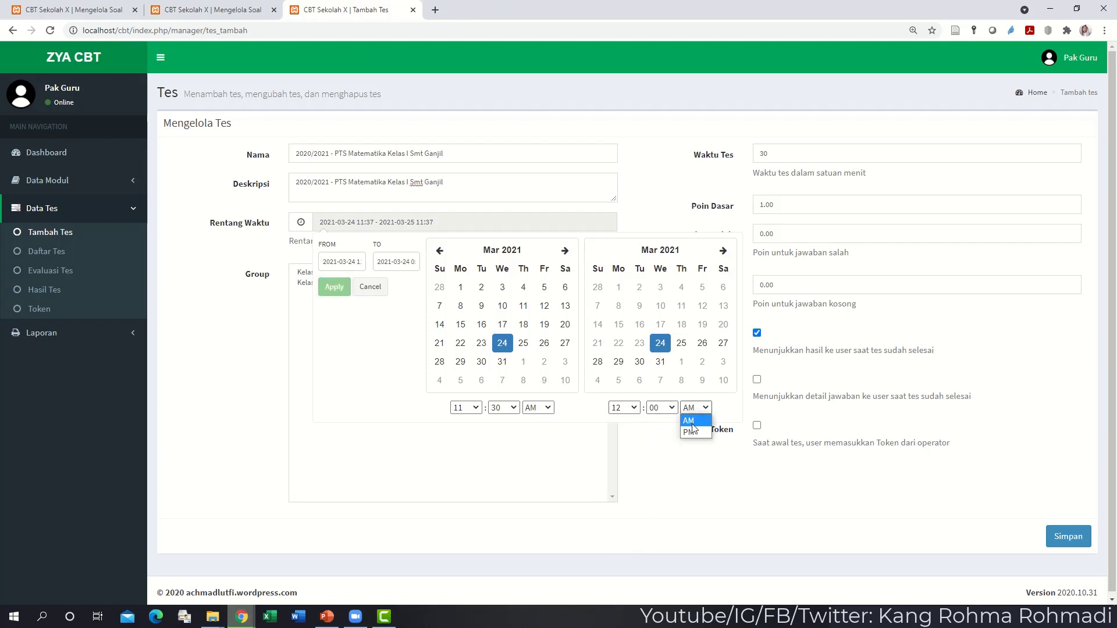
pyautogui.click(693, 432)
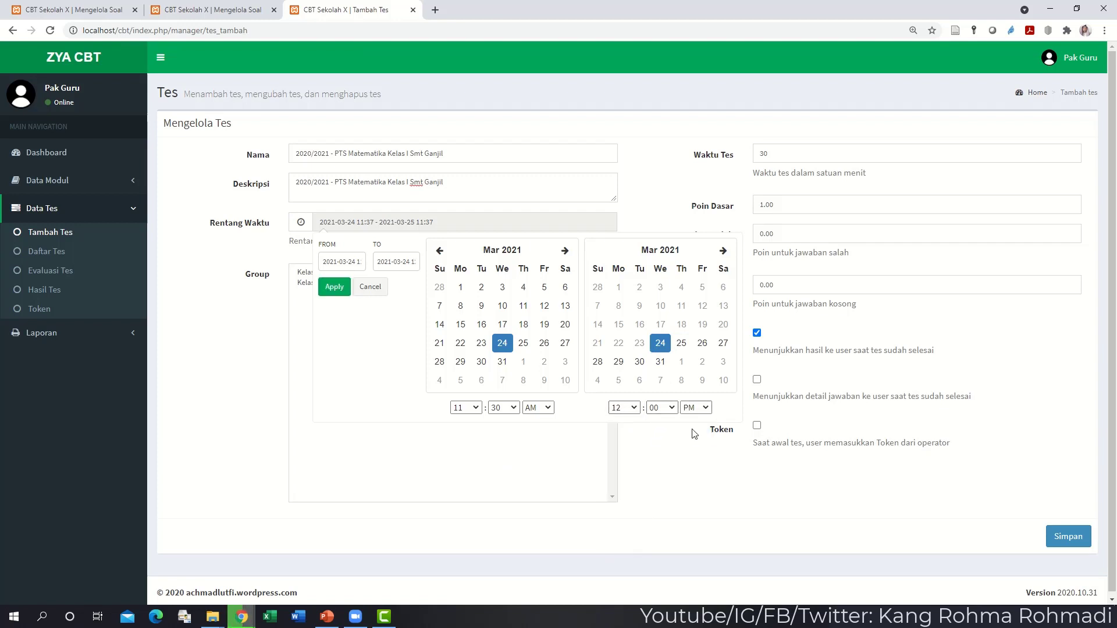
pyautogui.click(335, 287)
# - Assign the test to the Kelas I A group
pyautogui.moveTo(443, 223); pyautogui.dragTo(320, 223)
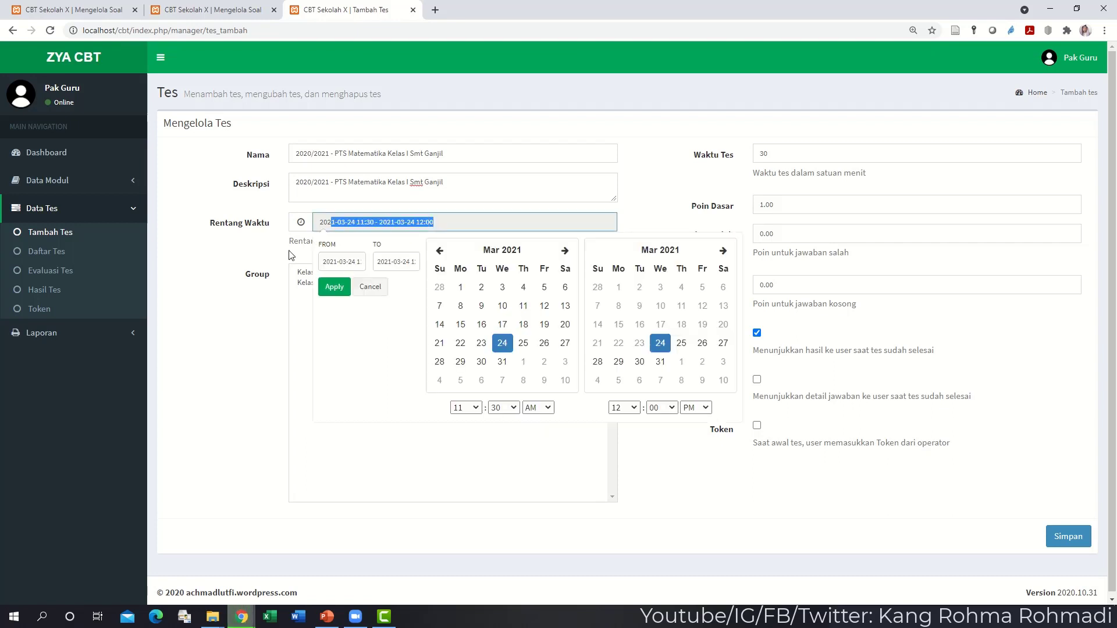
pyautogui.click(245, 260)
pyautogui.click(312, 273)
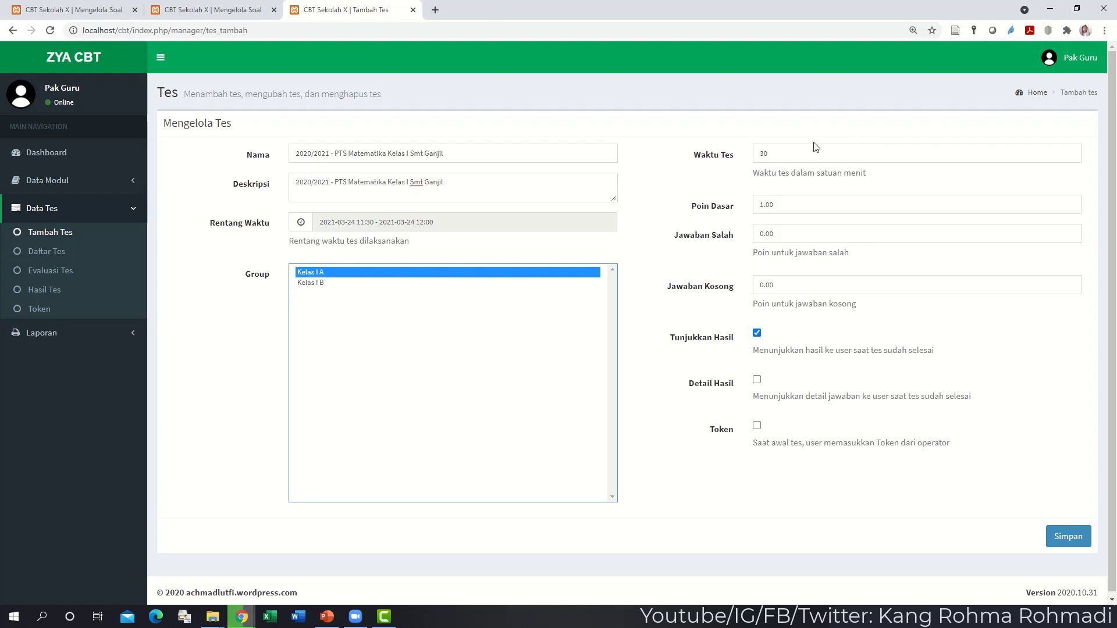
# - Keep the 30-minute test time and change Poin Dasar from 1.00 to 20
pyautogui.press('Tab')
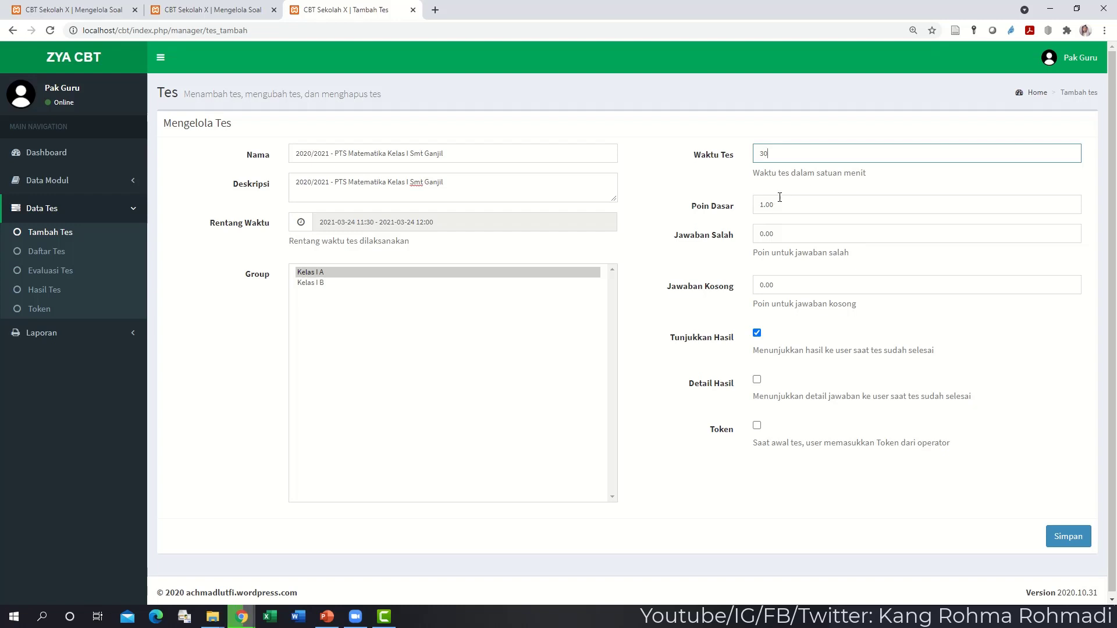
pyautogui.press('Tab')
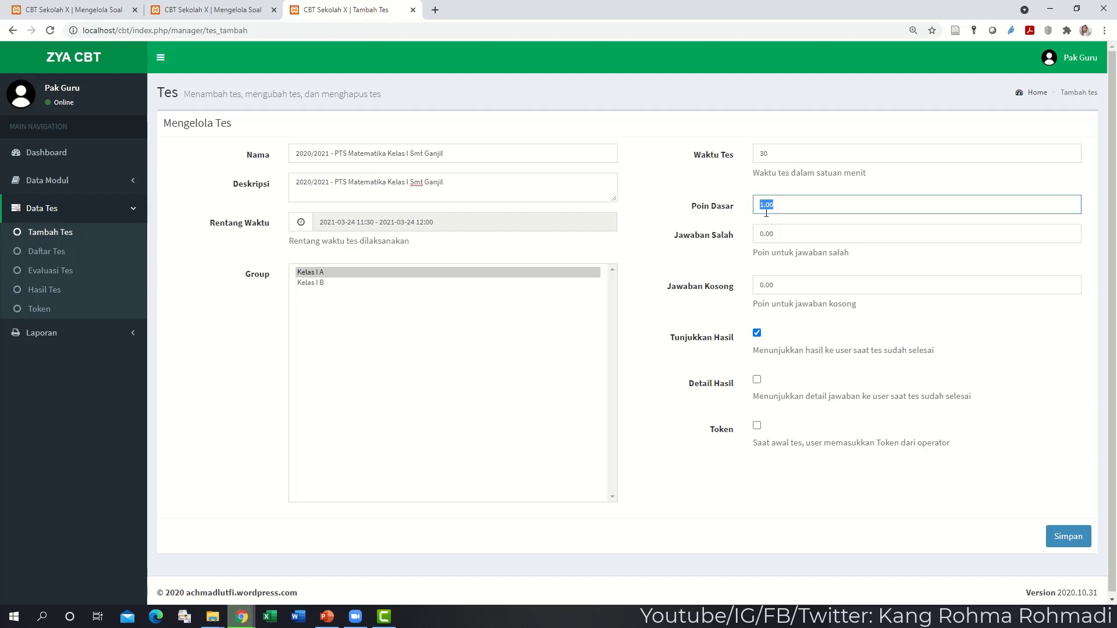
pyautogui.write('20')
# - Save the test and add a first PG question set with 4 answer options
pyautogui.click(1073, 541)
pyautogui.scroll(-7, 747, 373)
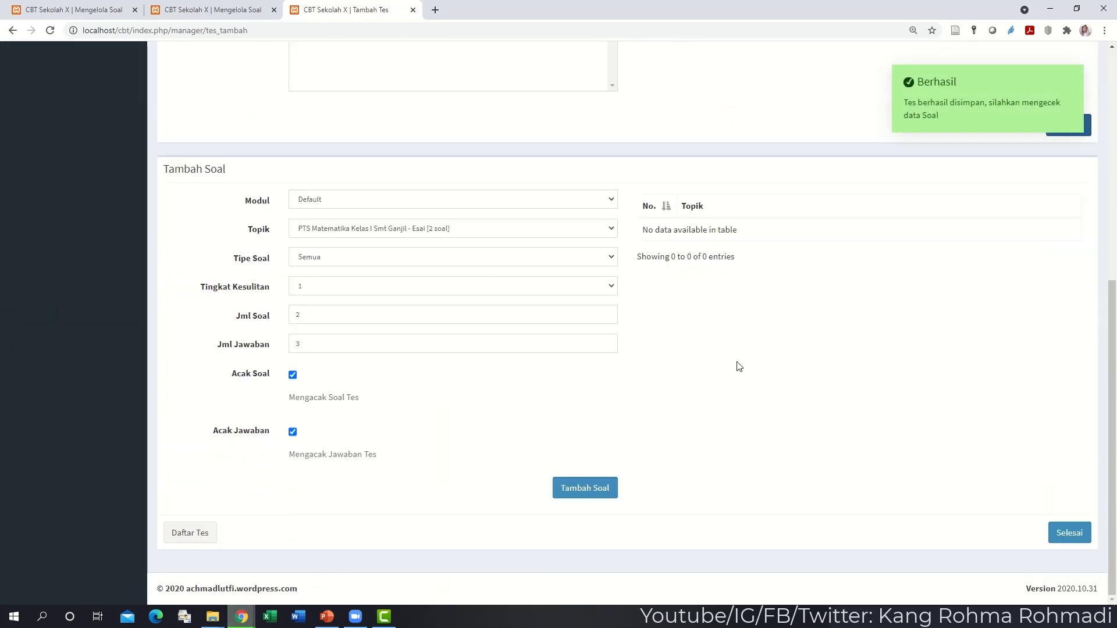
pyautogui.click(394, 232)
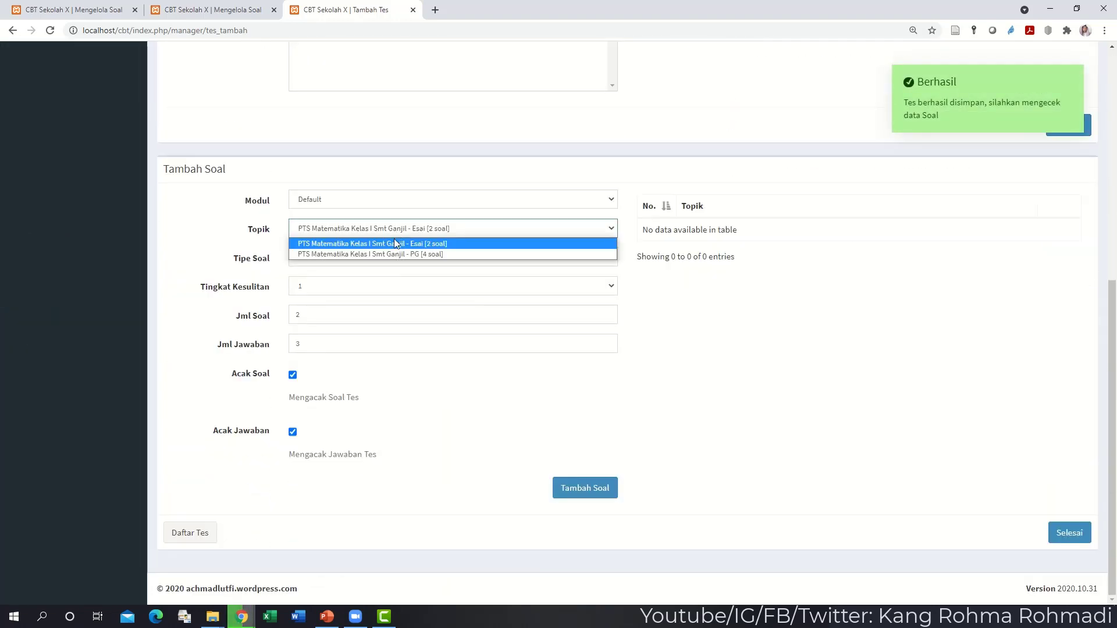
pyautogui.click(390, 254)
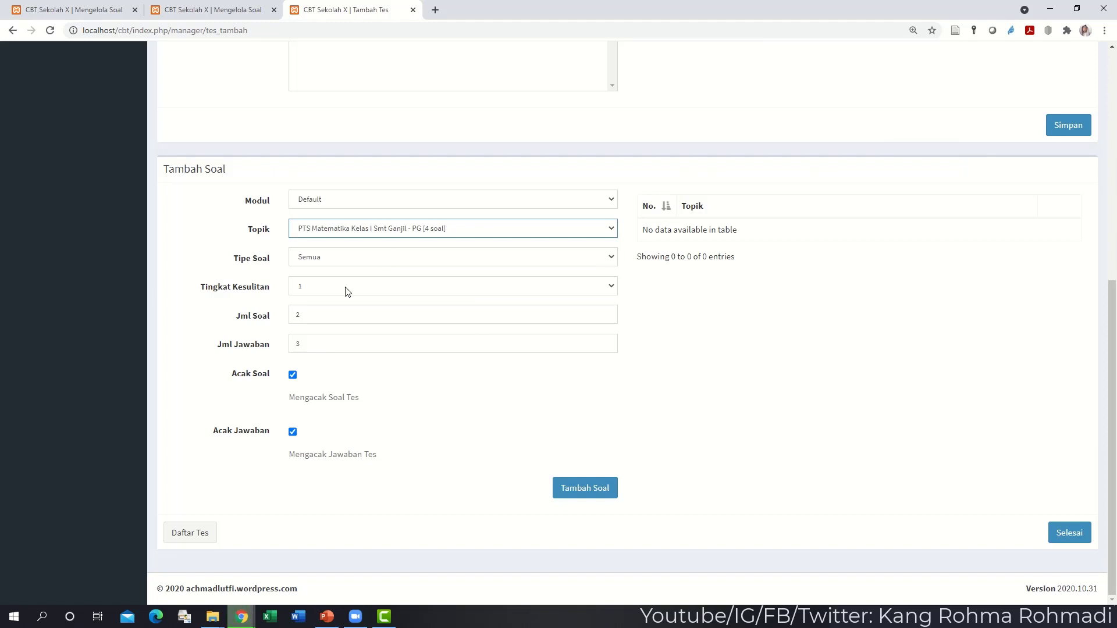
pyautogui.click(312, 313)
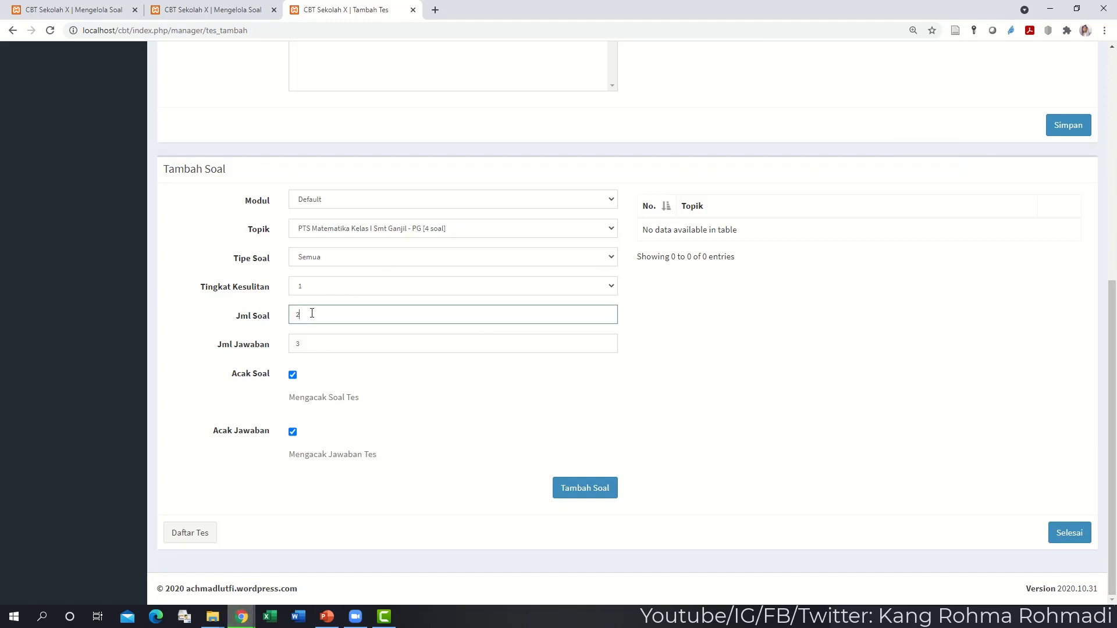
pyautogui.press('Tab')
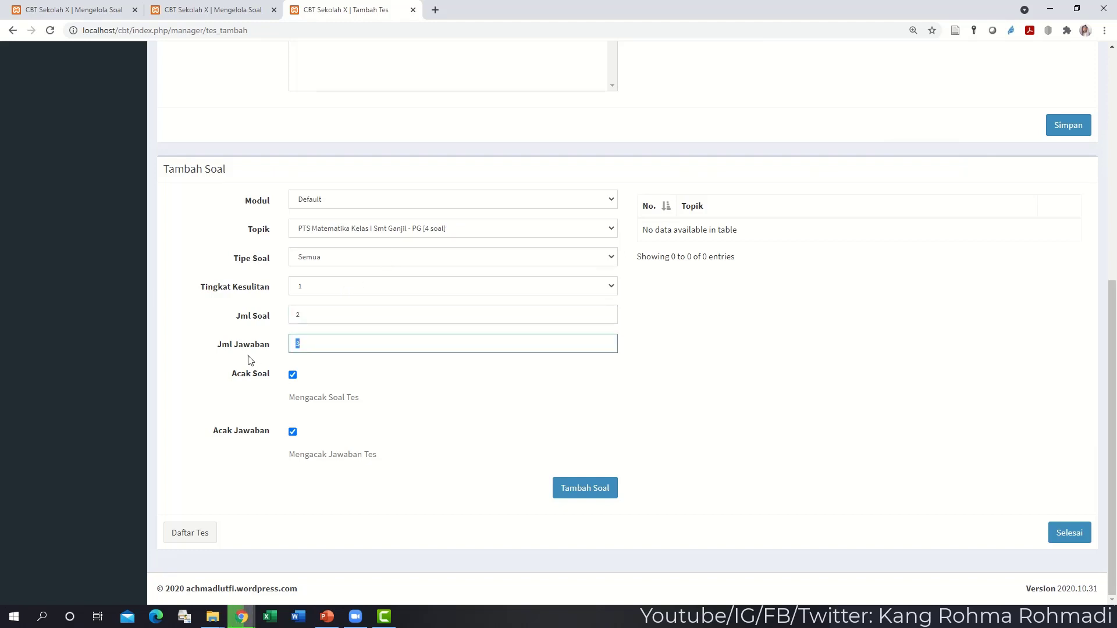
pyautogui.write('4')
pyautogui.click(573, 493)
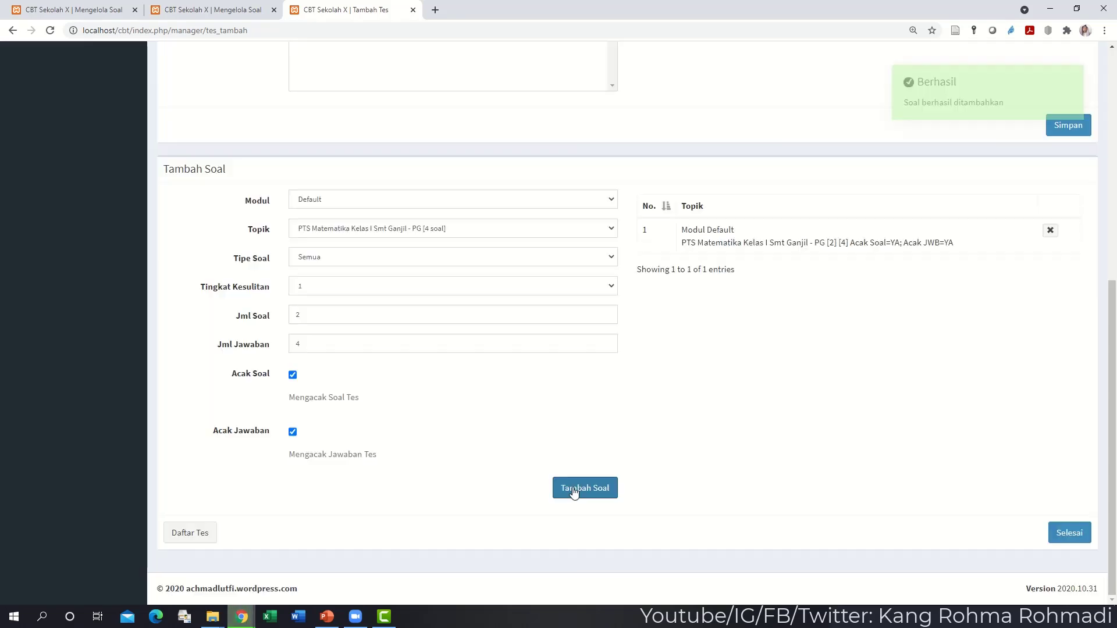
# - Remove the mistakenly added PG question set
pyautogui.click(438, 233)
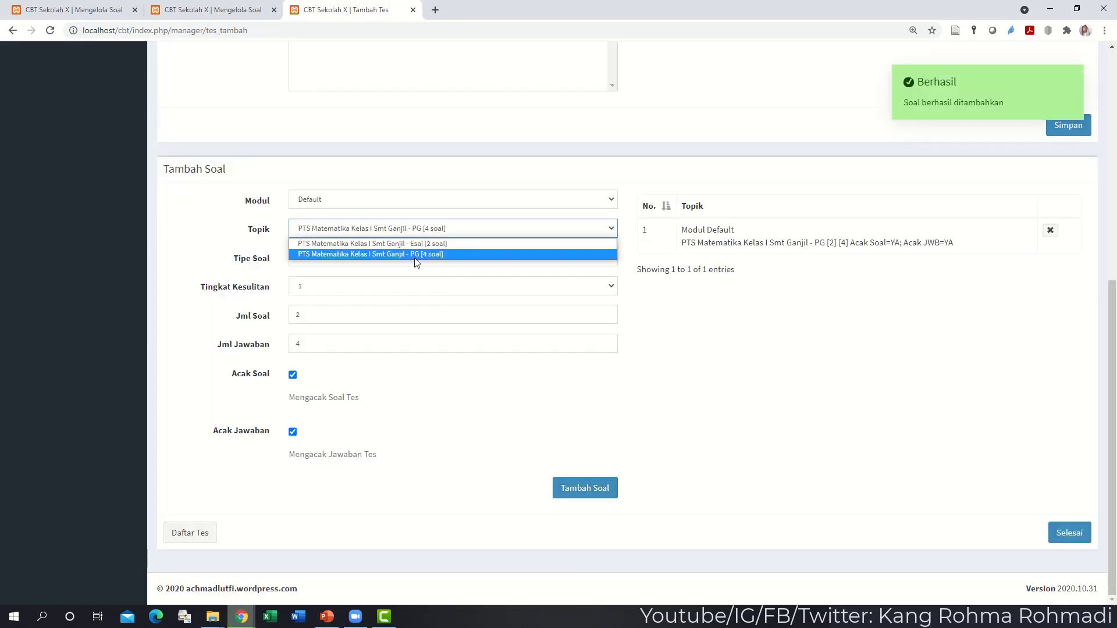
pyautogui.click(419, 244)
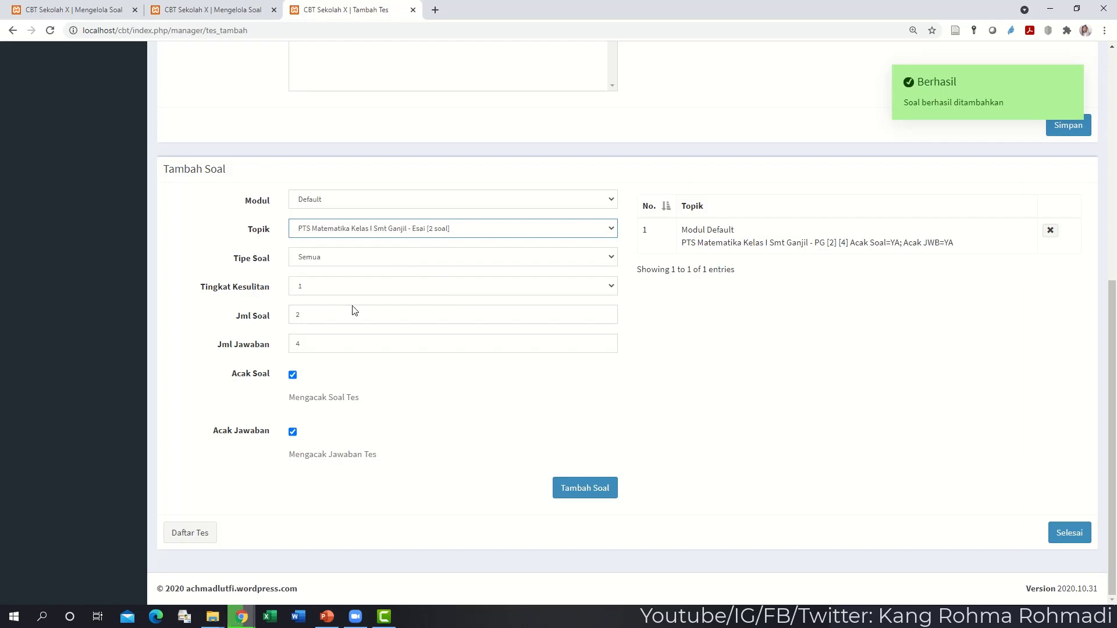
pyautogui.click(400, 233)
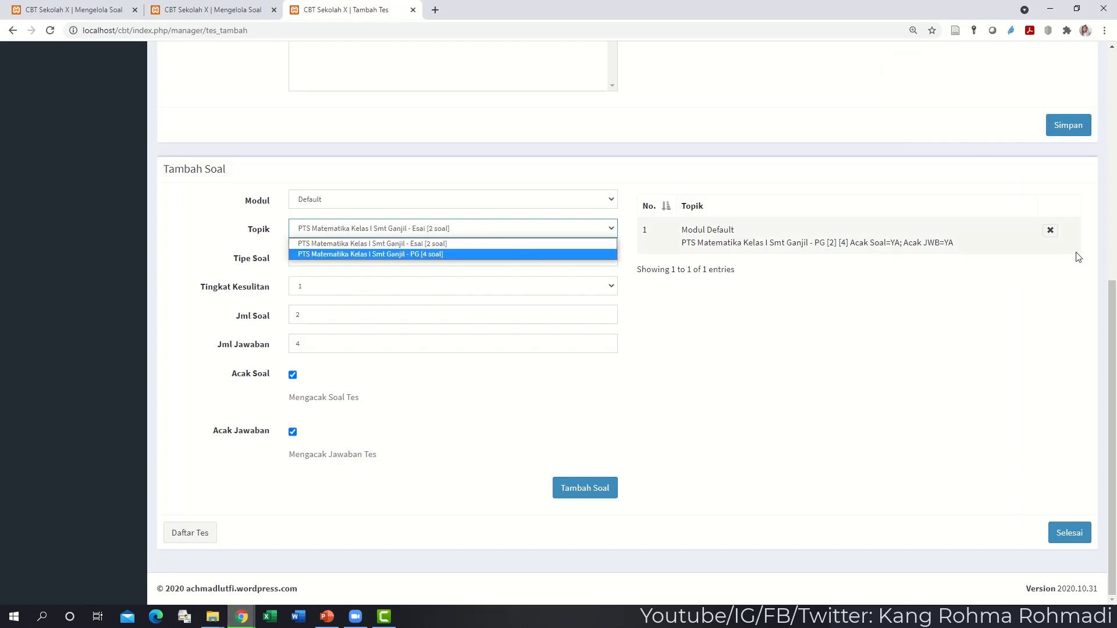
pyautogui.click(1050, 229)
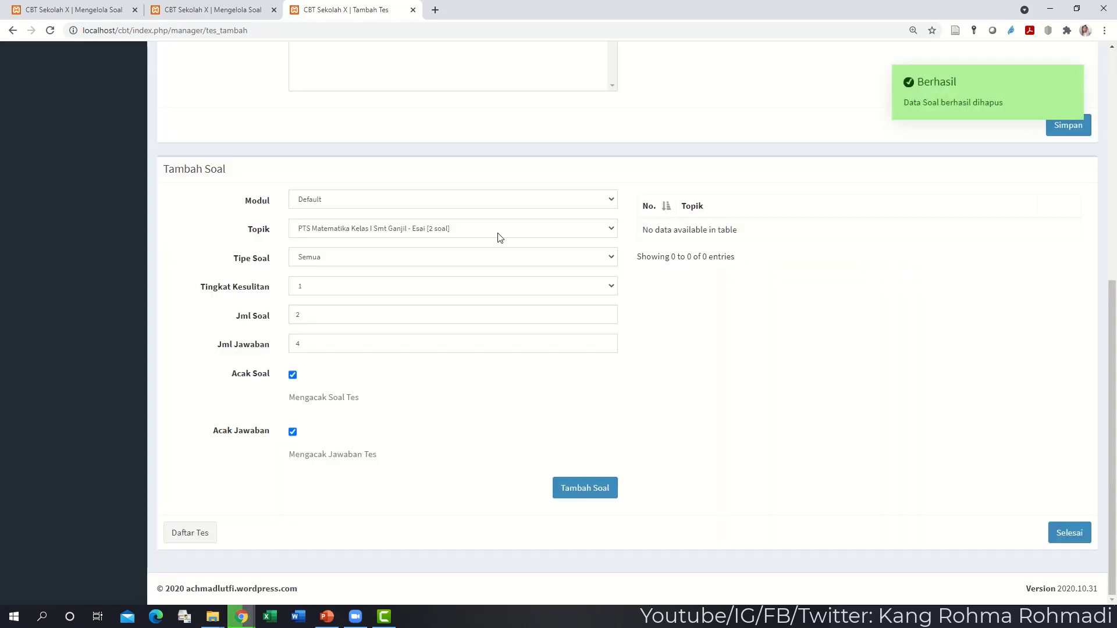
# - Add 3 questions from the PTS Matematika Kelas I Smt Ganjil PG topic
pyautogui.click(474, 233)
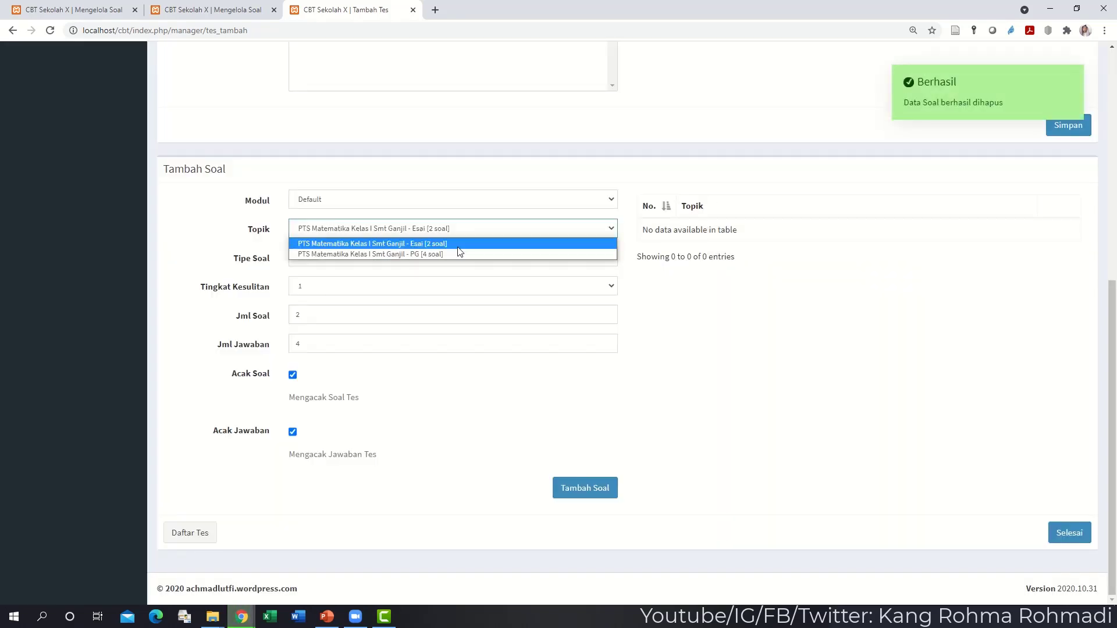
pyautogui.click(456, 253)
pyautogui.click(358, 314)
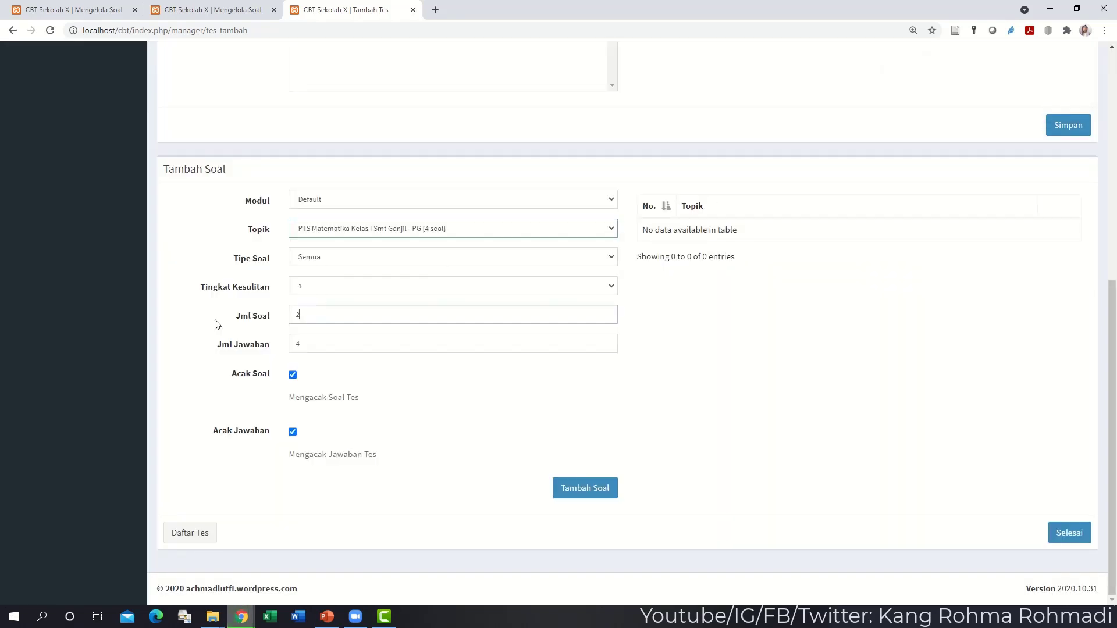
pyautogui.press('BackSpace')
pyautogui.write('3')
pyautogui.click(553, 488)
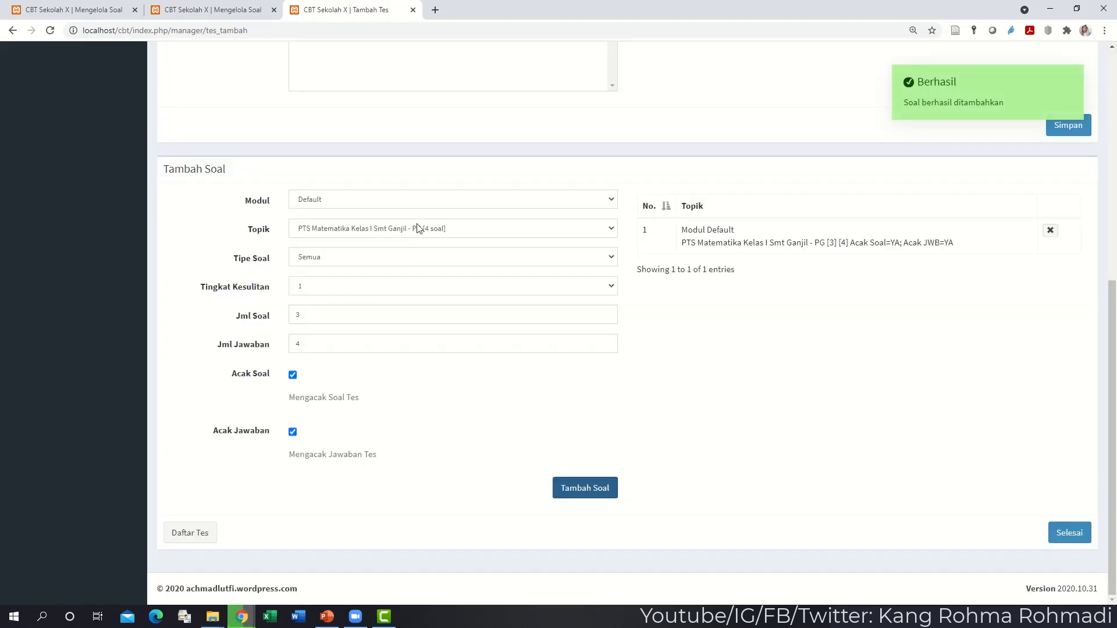
# - Add 2 questions from the Esai topic
pyautogui.click(419, 231)
pyautogui.click(411, 243)
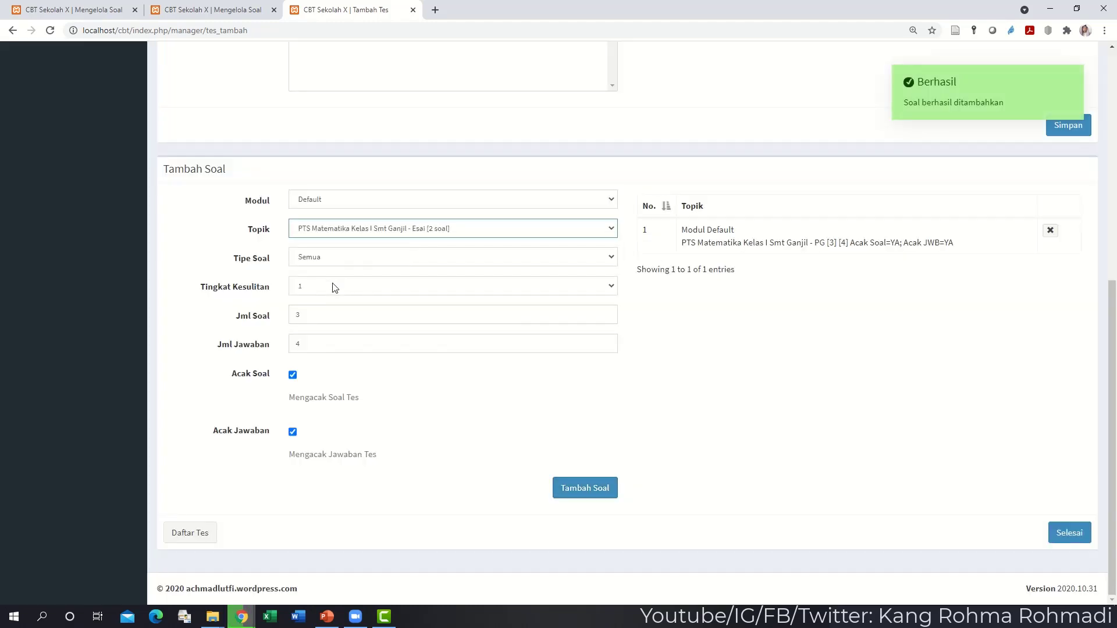
pyautogui.doubleClick(313, 316)
pyautogui.write('2')
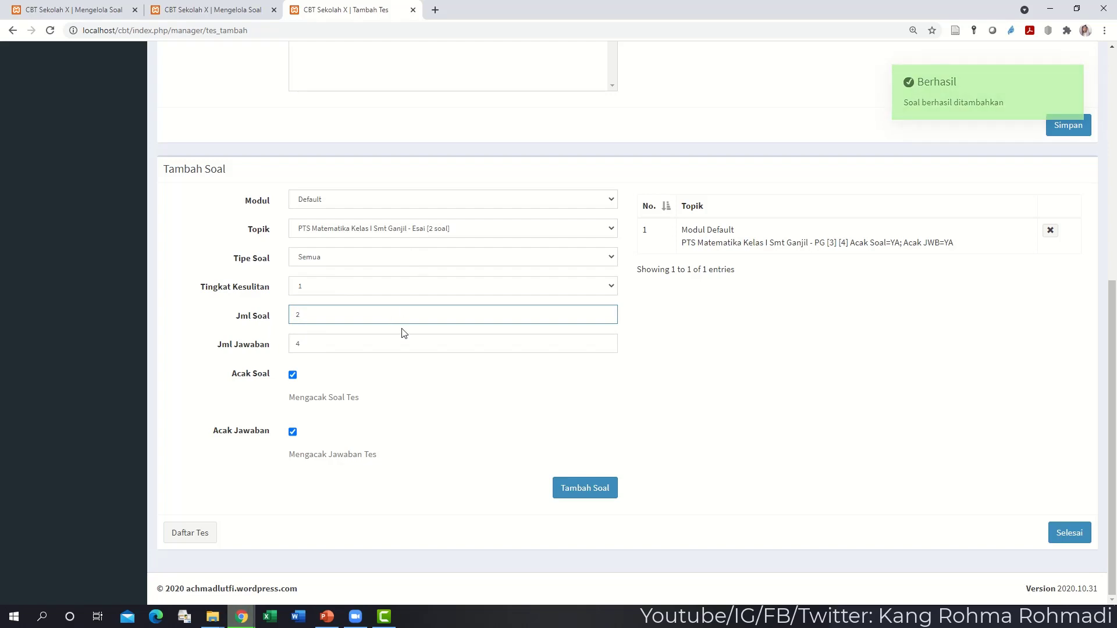
pyautogui.click(607, 491)
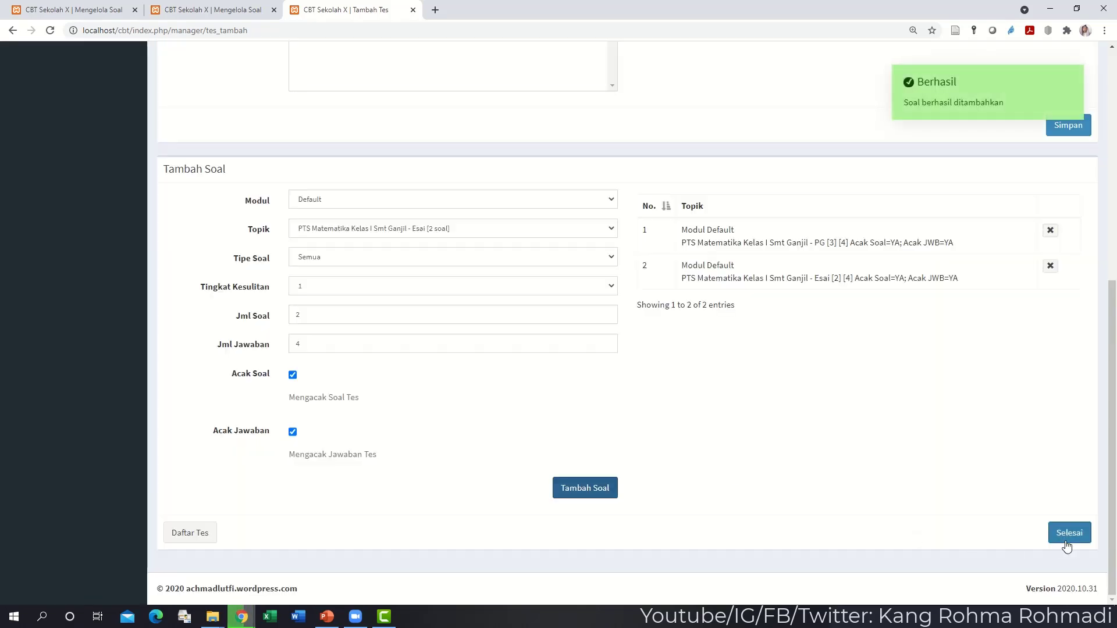
# - Finish the test setup and view it in Daftar Tes with max score 100.00
pyautogui.click(1071, 539)
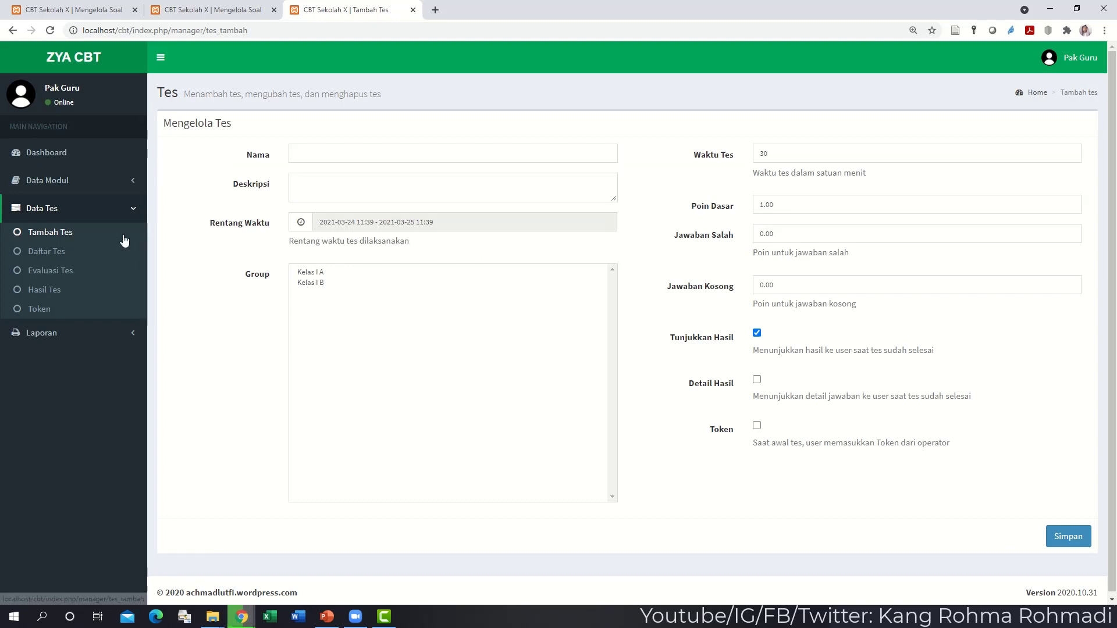
pyautogui.click(80, 262)
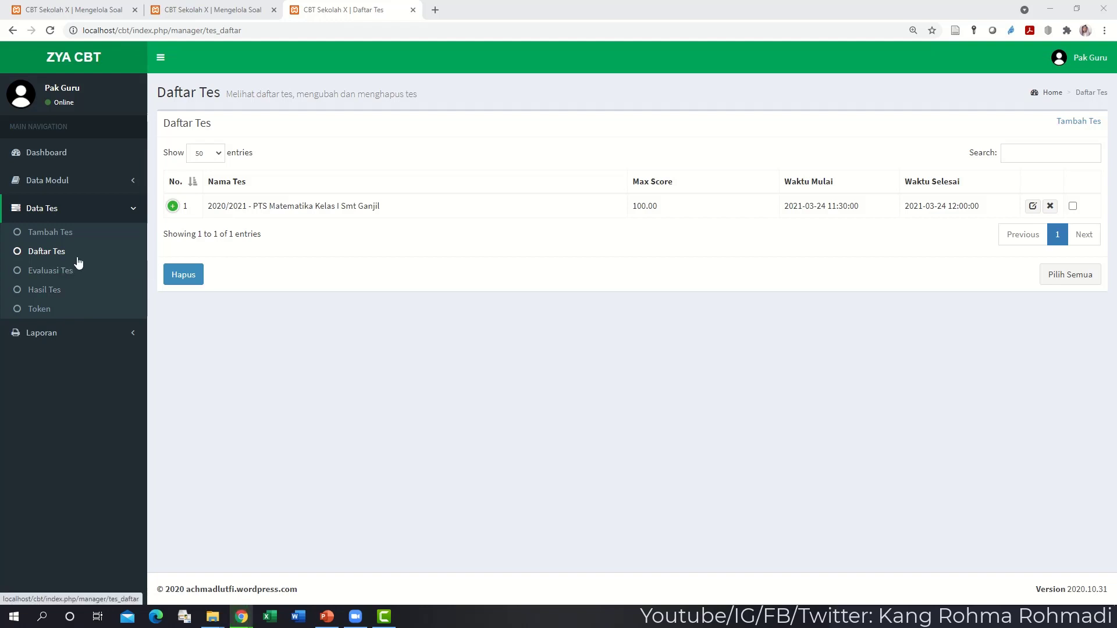
# - Check the student's 60.00 result on Hasil Tes, then go to Evaluasi Tes
pyautogui.click(51, 291)
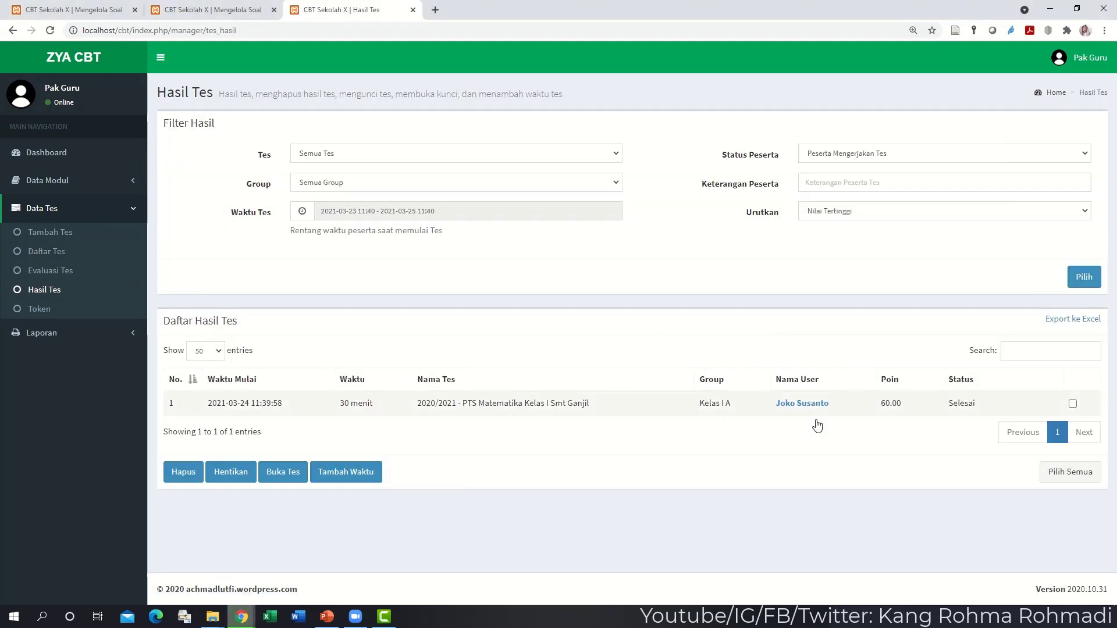
pyautogui.moveTo(904, 404); pyautogui.dragTo(882, 409)
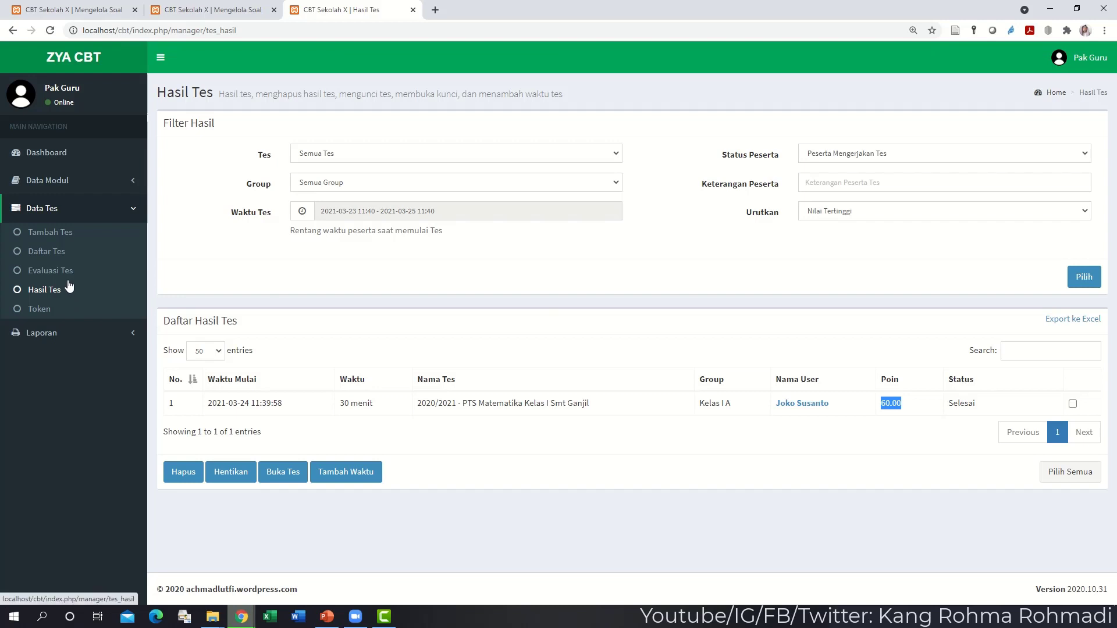
pyautogui.click(45, 276)
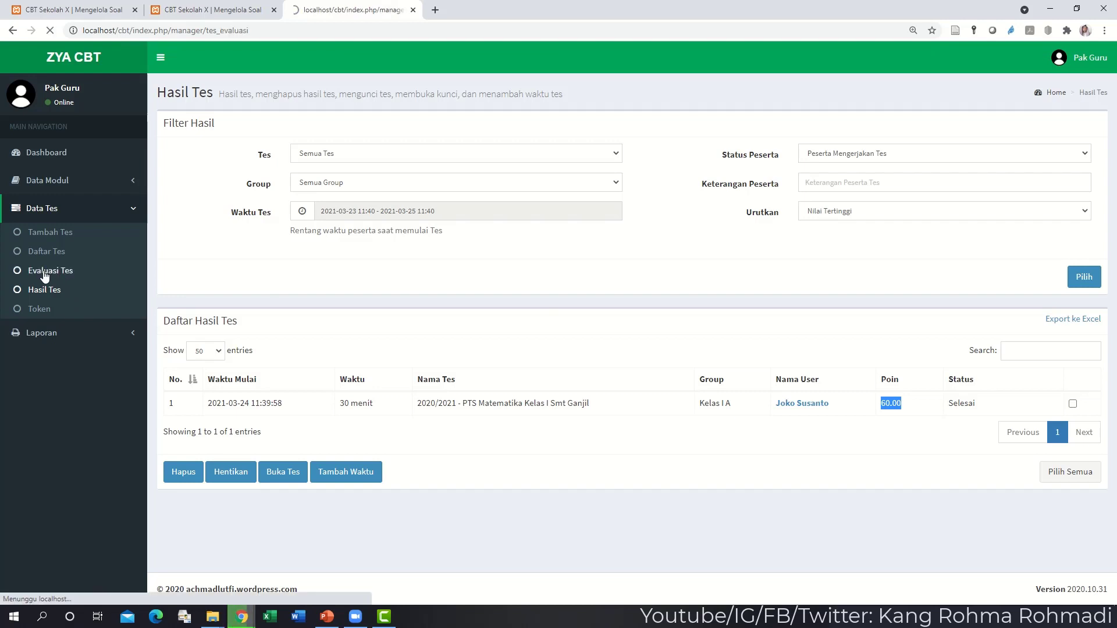
# - Select the PTS Matematika test and read the student's essay answer about Limas volume
pyautogui.click(552, 152)
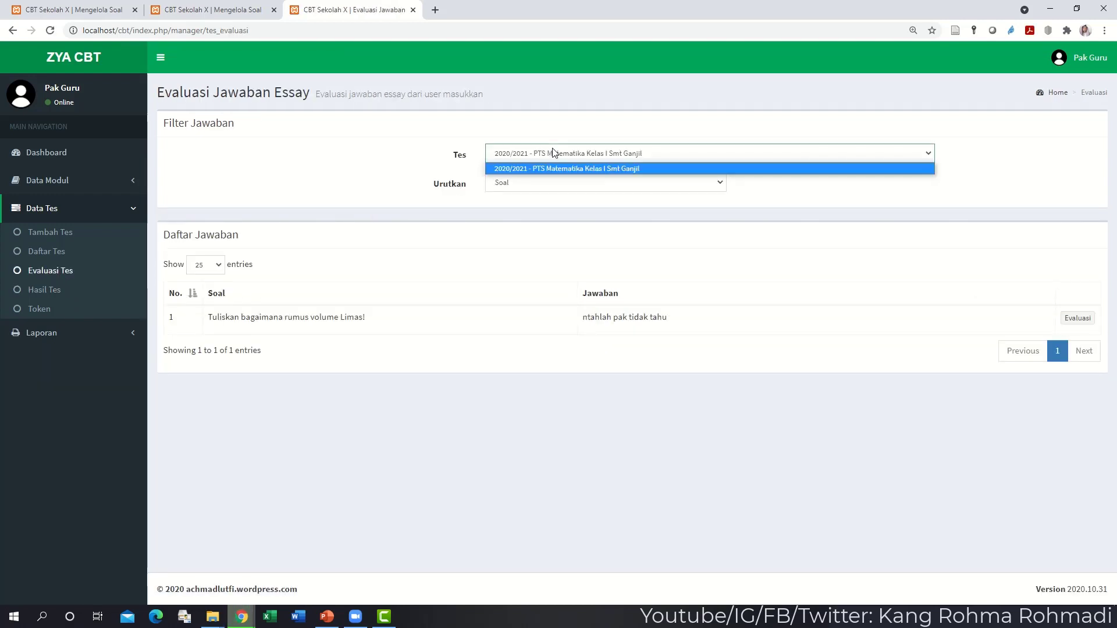
pyautogui.click(575, 213)
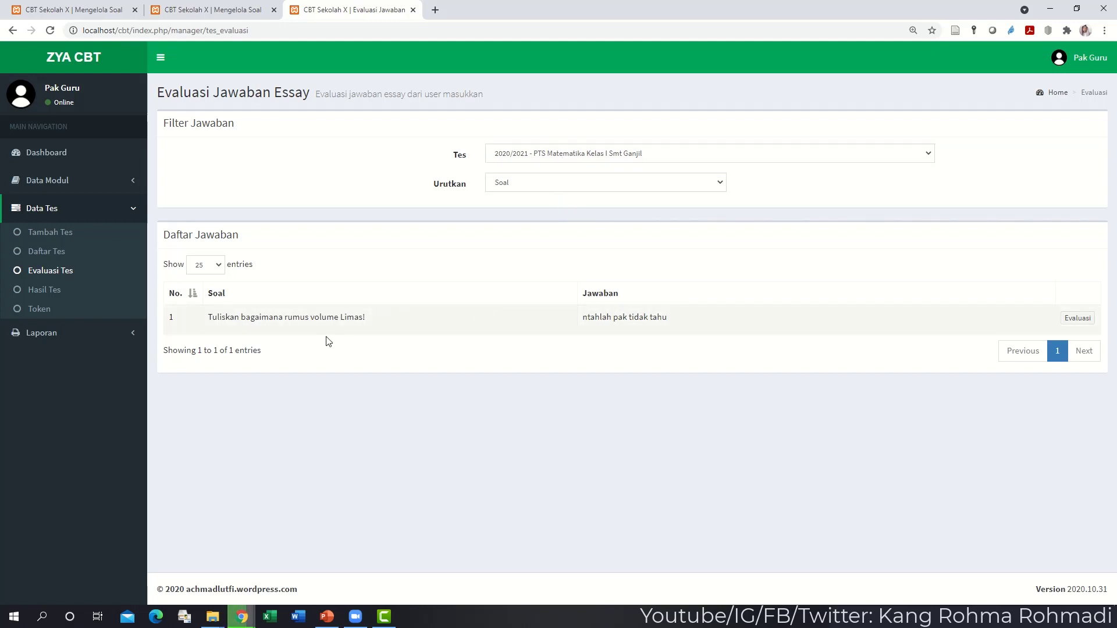
pyautogui.moveTo(327, 324); pyautogui.dragTo(643, 314)
pyautogui.click(633, 310)
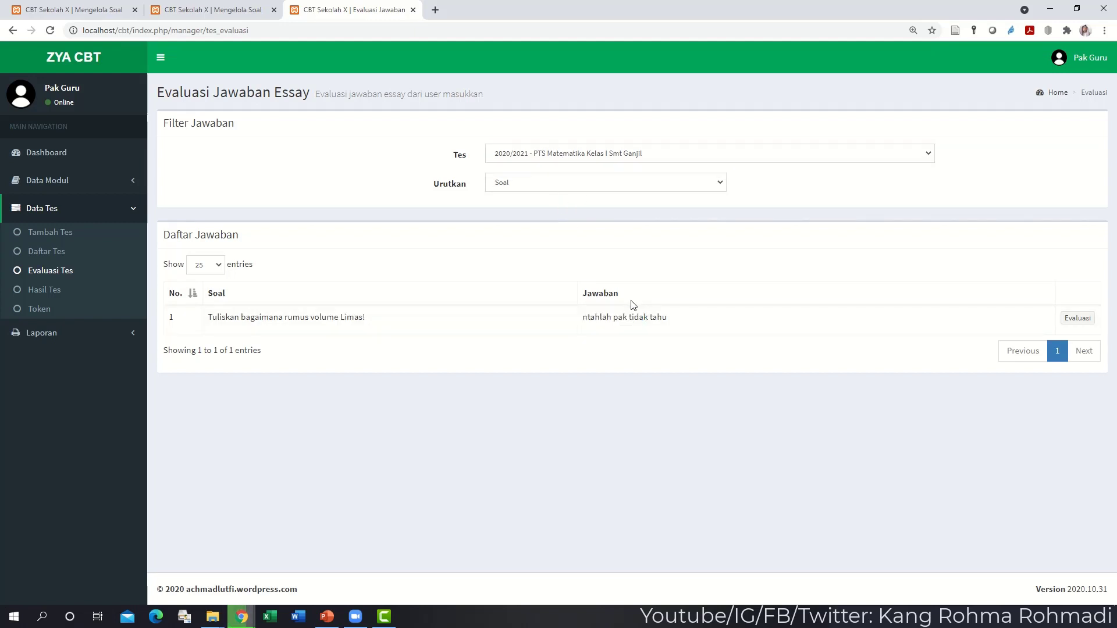
pyautogui.click(585, 191)
pyautogui.click(585, 191)
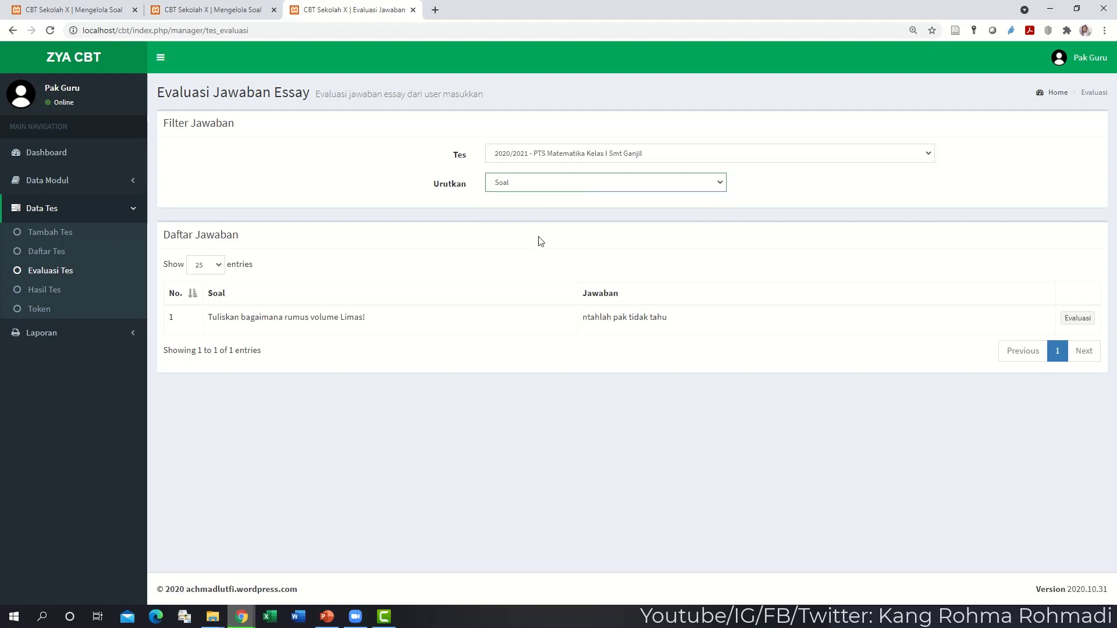
pyautogui.moveTo(314, 317); pyautogui.dragTo(621, 331)
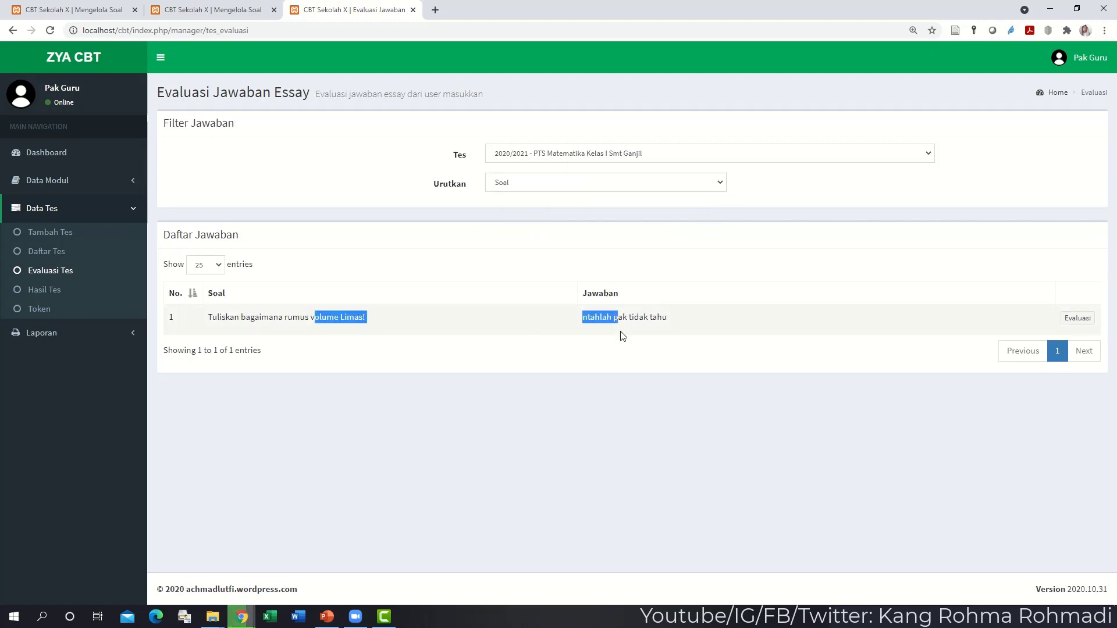
pyautogui.click(545, 331)
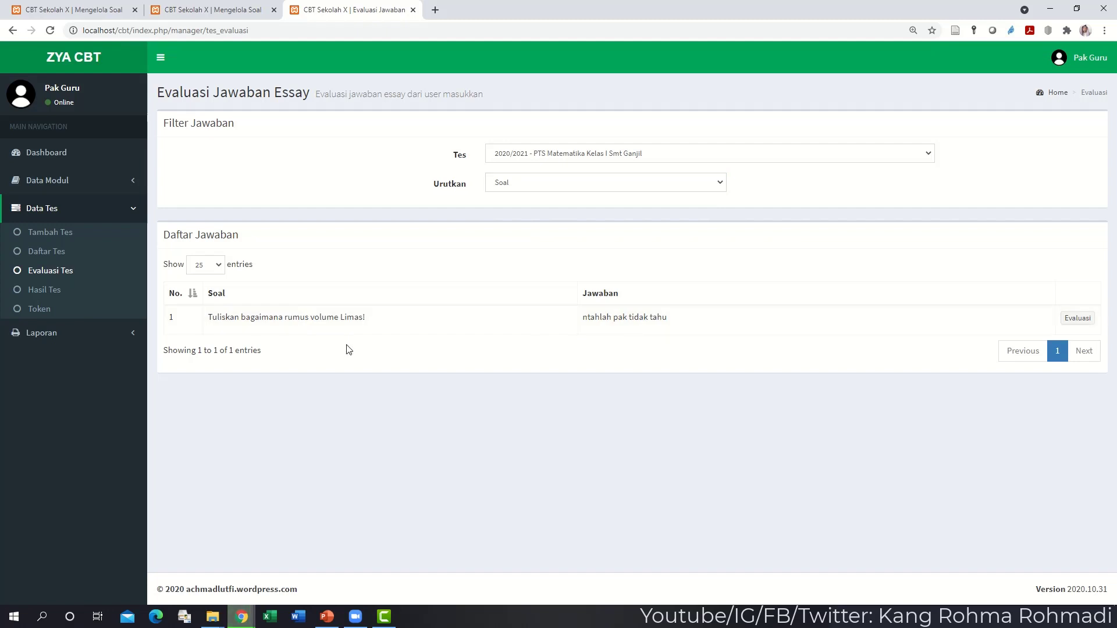
# - Grade the essay answer 5 points, save it, and return to Hasil Tes
pyautogui.click(1080, 322)
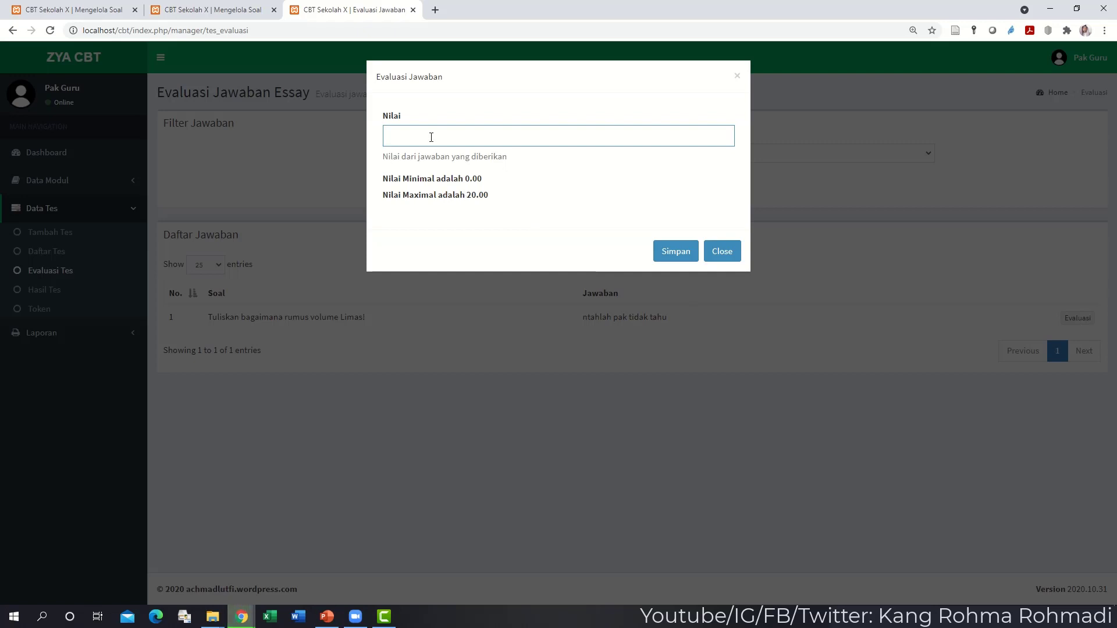
pyautogui.click(692, 252)
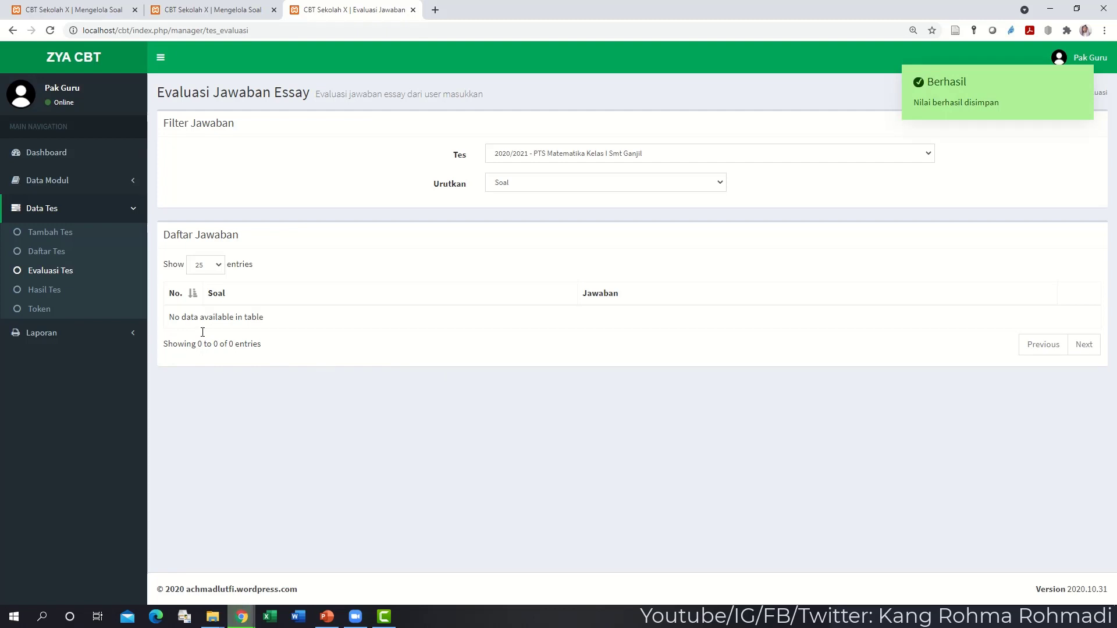
pyautogui.click(87, 293)
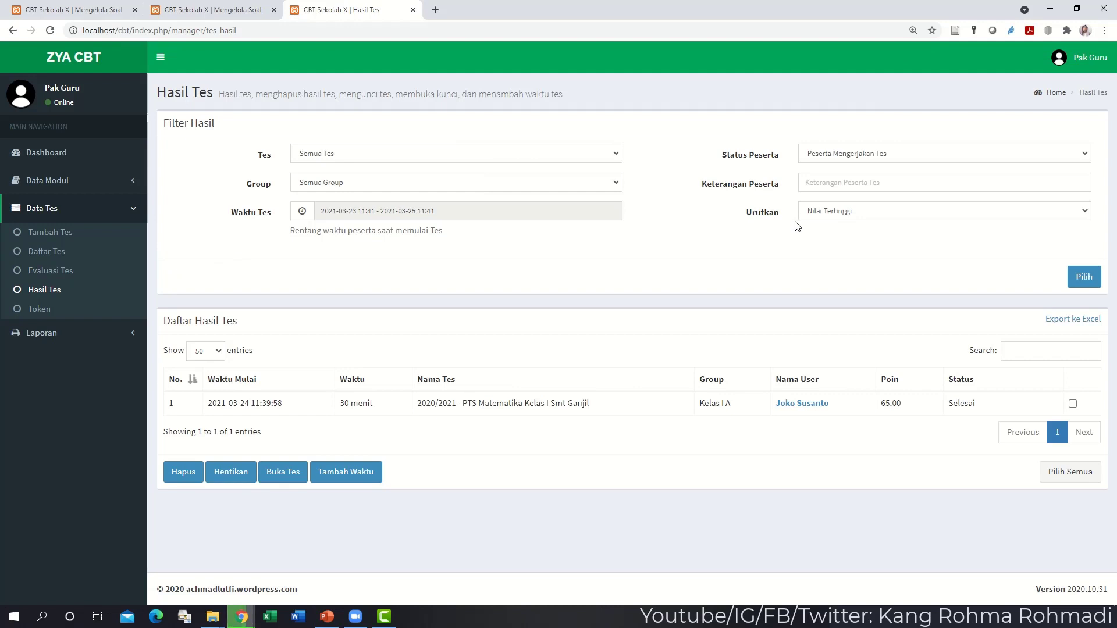
# - Filter Hasil Tes to the PTS Matematika Kelas I Smt Ganjil test, Peserta Mengerjakan Tes status
pyautogui.click(434, 155)
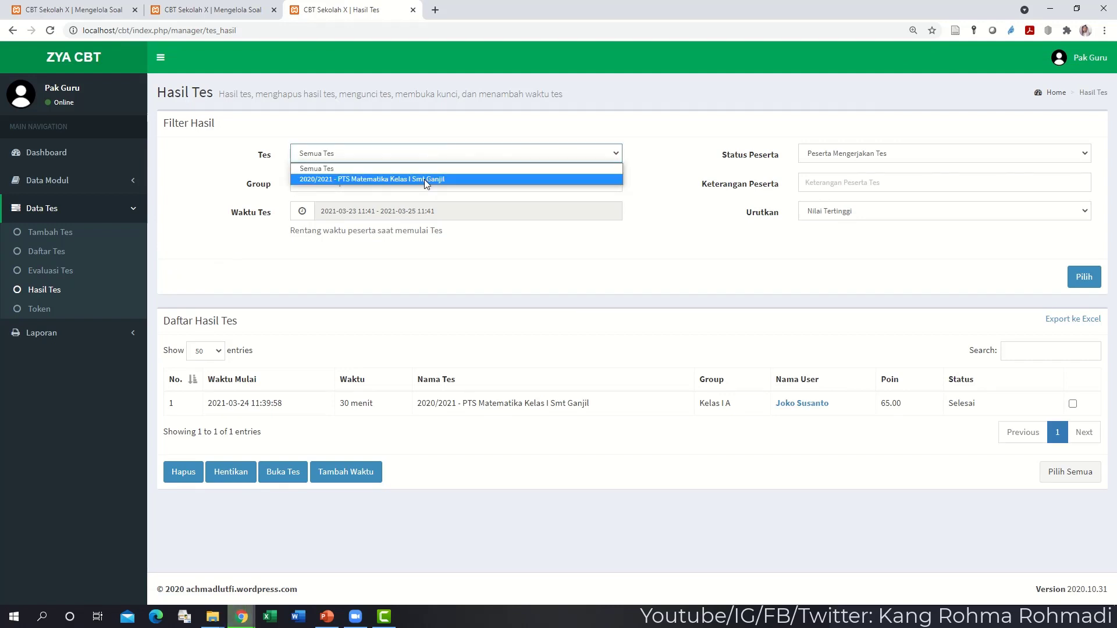
pyautogui.click(424, 180)
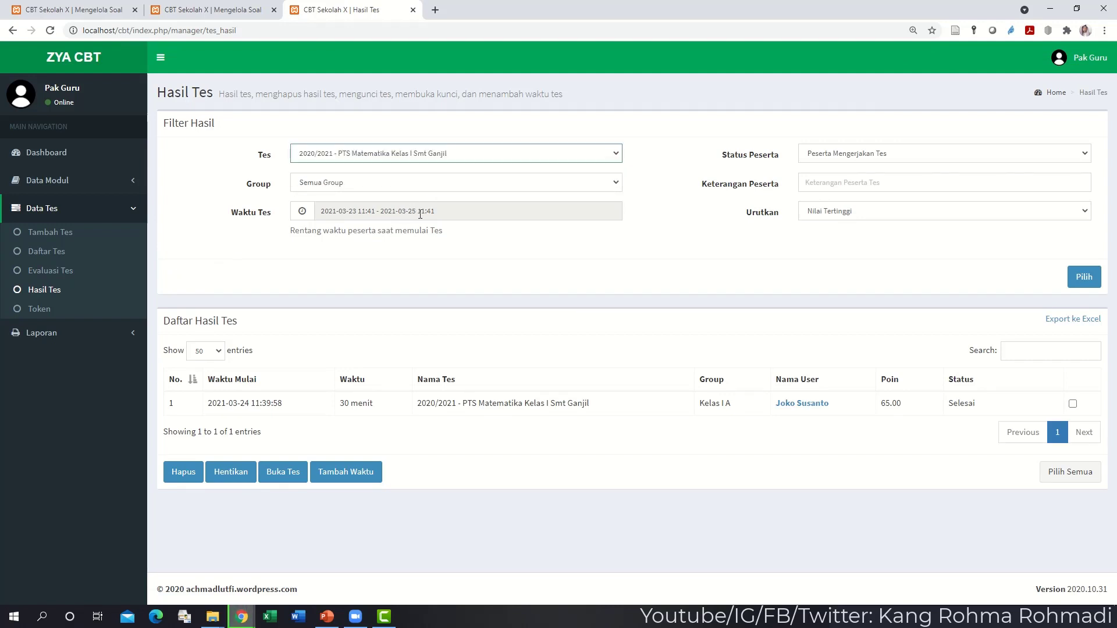
pyautogui.click(420, 212)
pyautogui.click(673, 155)
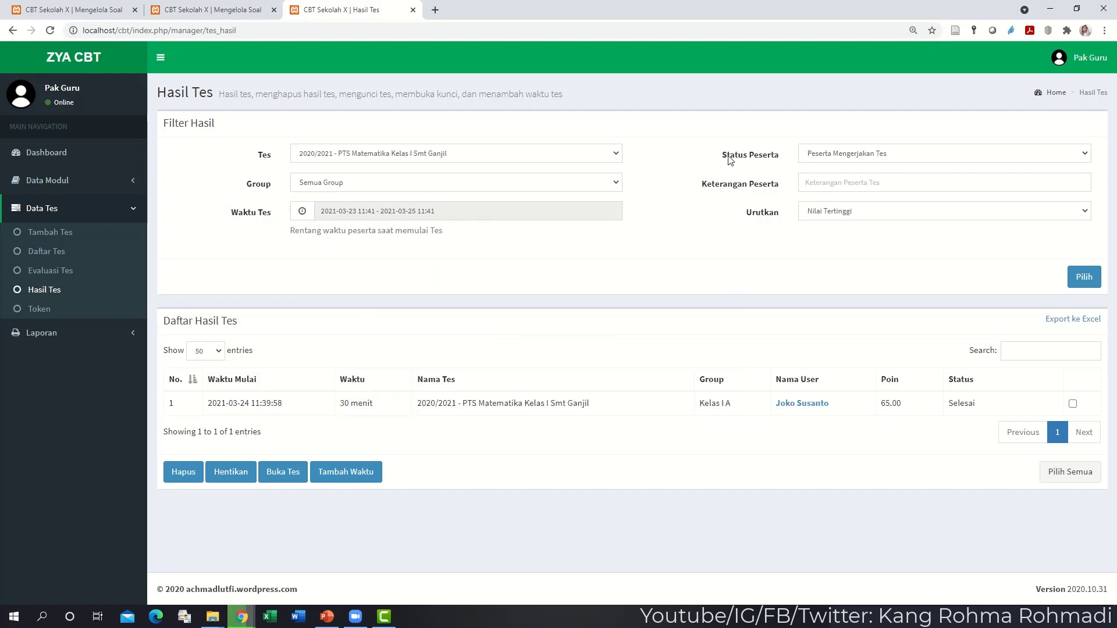
pyautogui.click(817, 158)
pyautogui.click(817, 158)
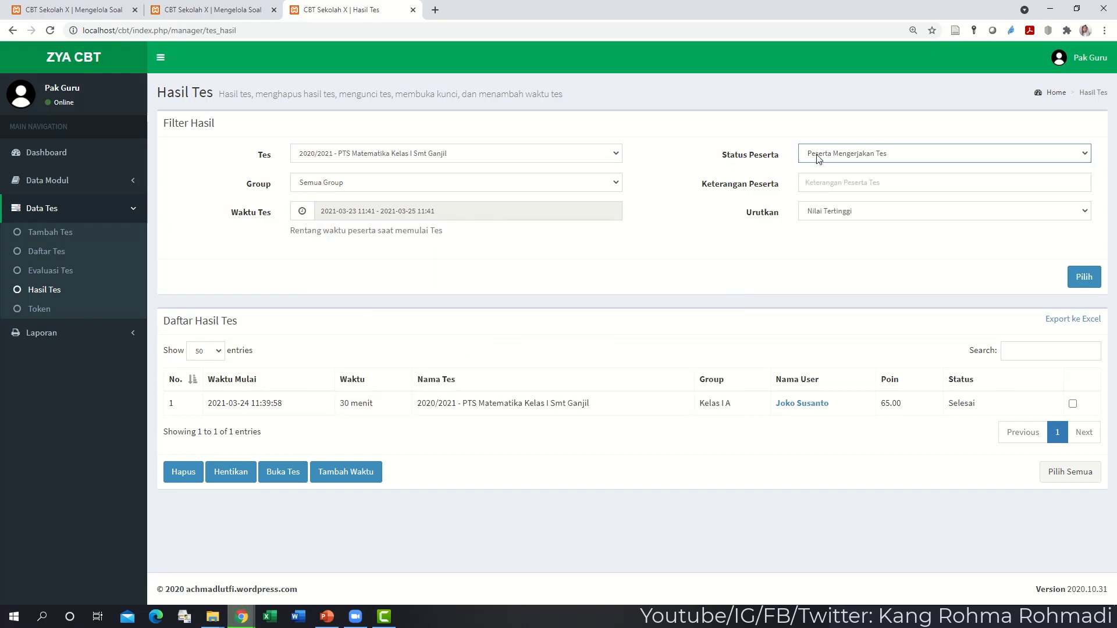
pyautogui.click(1083, 277)
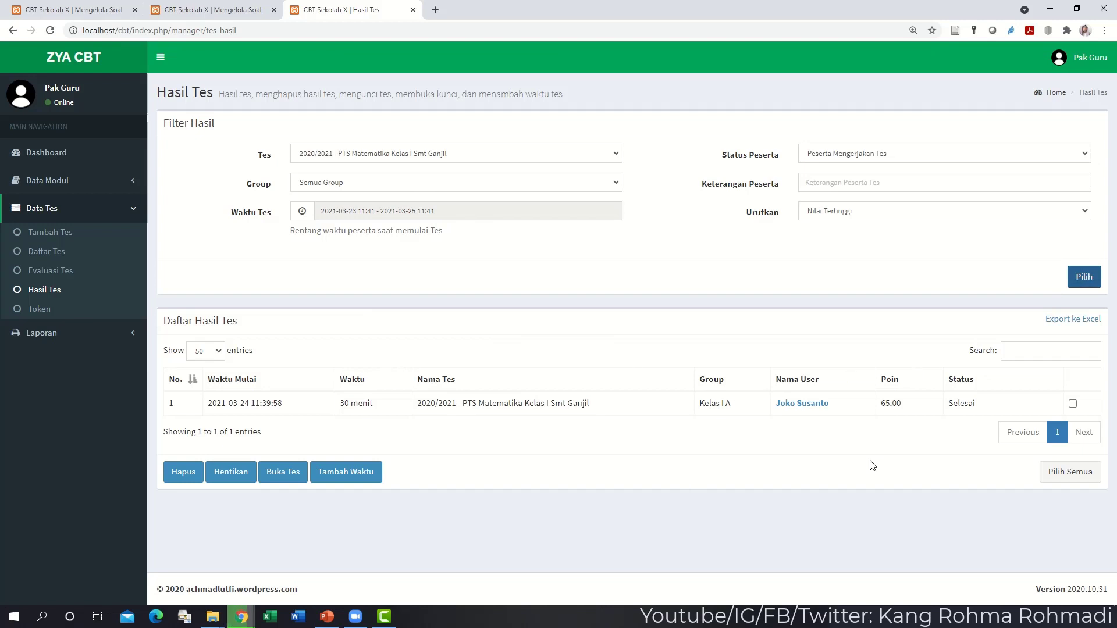
pyautogui.click(800, 408)
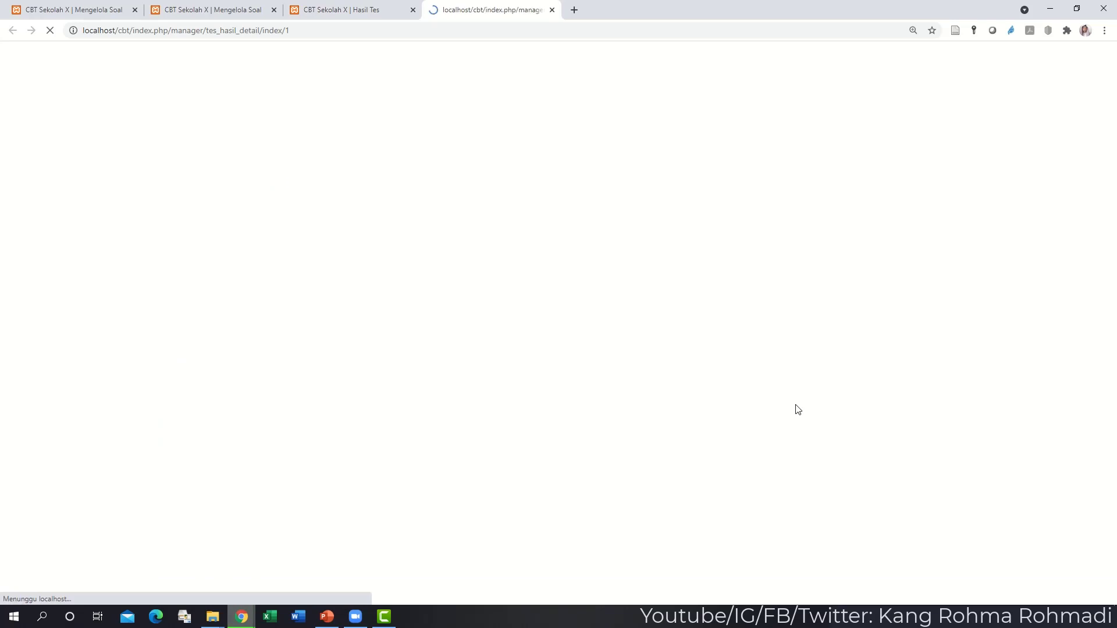
pyautogui.scroll(-3, 209, 244)
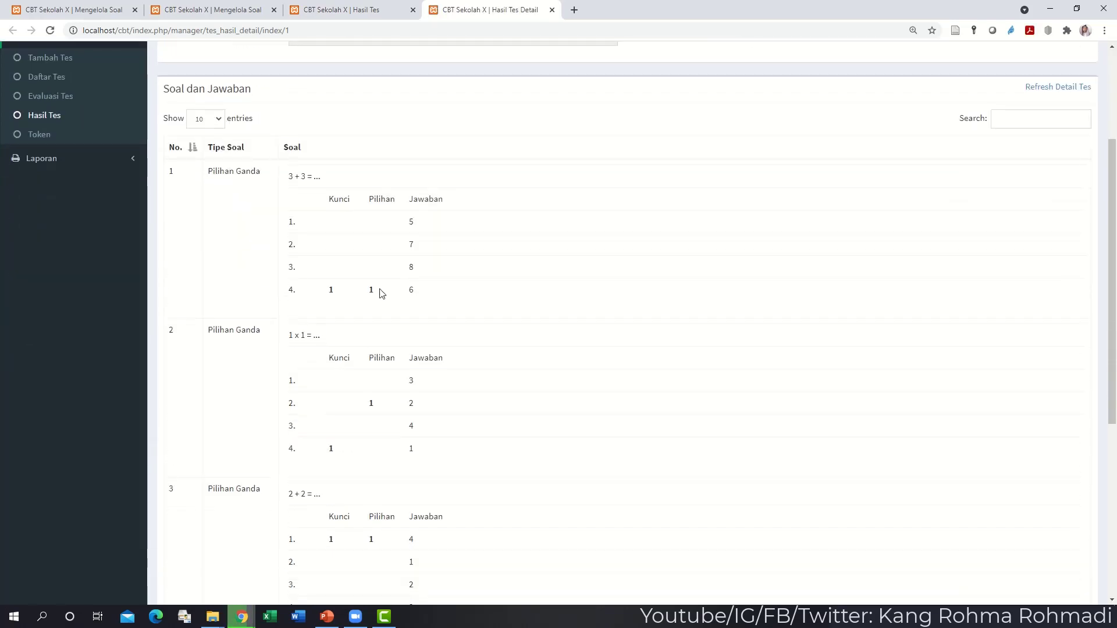
pyautogui.moveTo(325, 286); pyautogui.dragTo(419, 289)
pyautogui.scroll(-3, 419, 289)
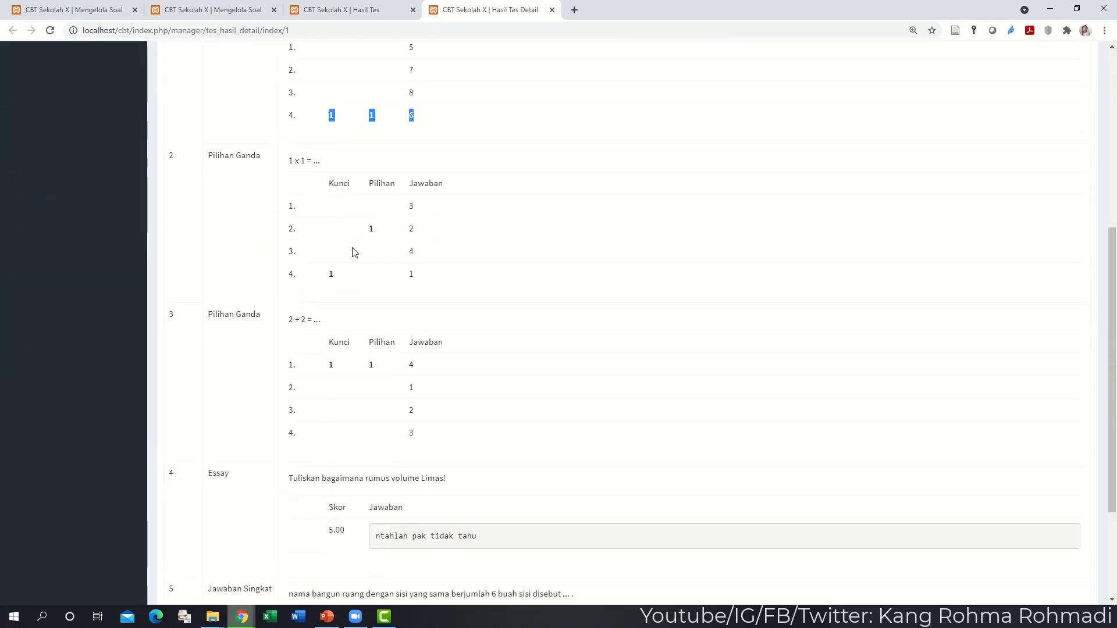
pyautogui.click(355, 250)
pyautogui.scroll(-3, 343, 362)
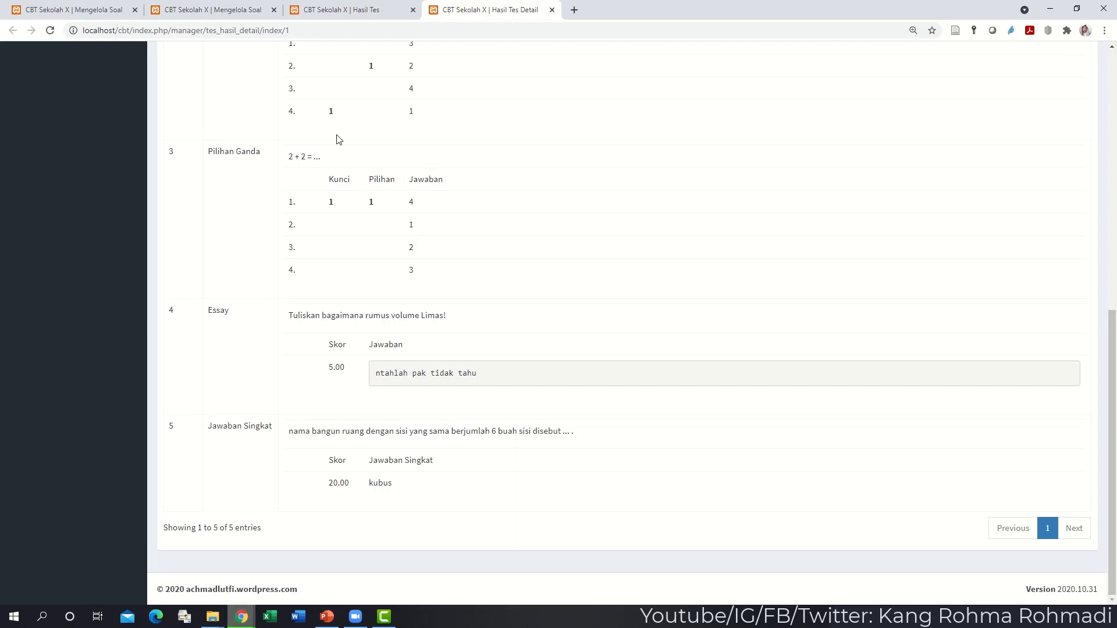
pyautogui.click(551, 10)
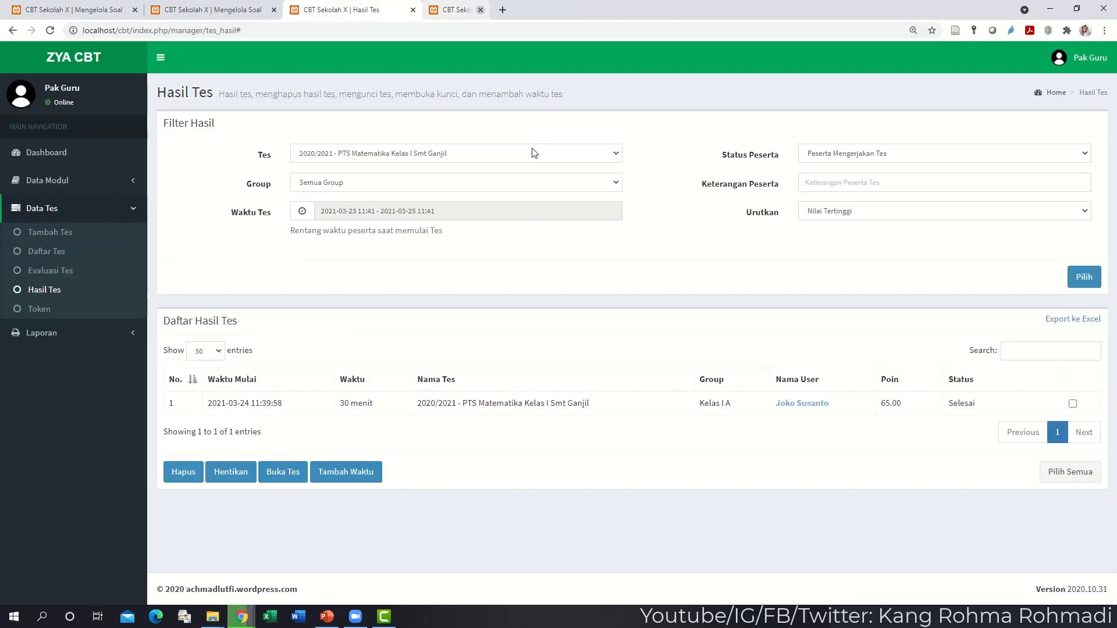
pyautogui.click(1089, 326)
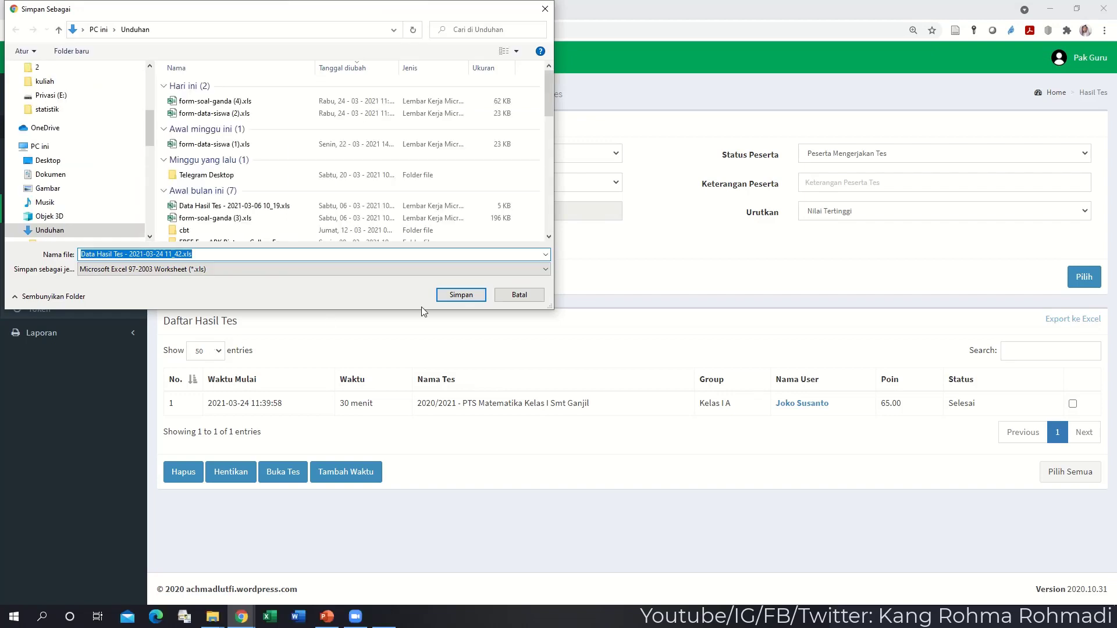
pyautogui.click(447, 297)
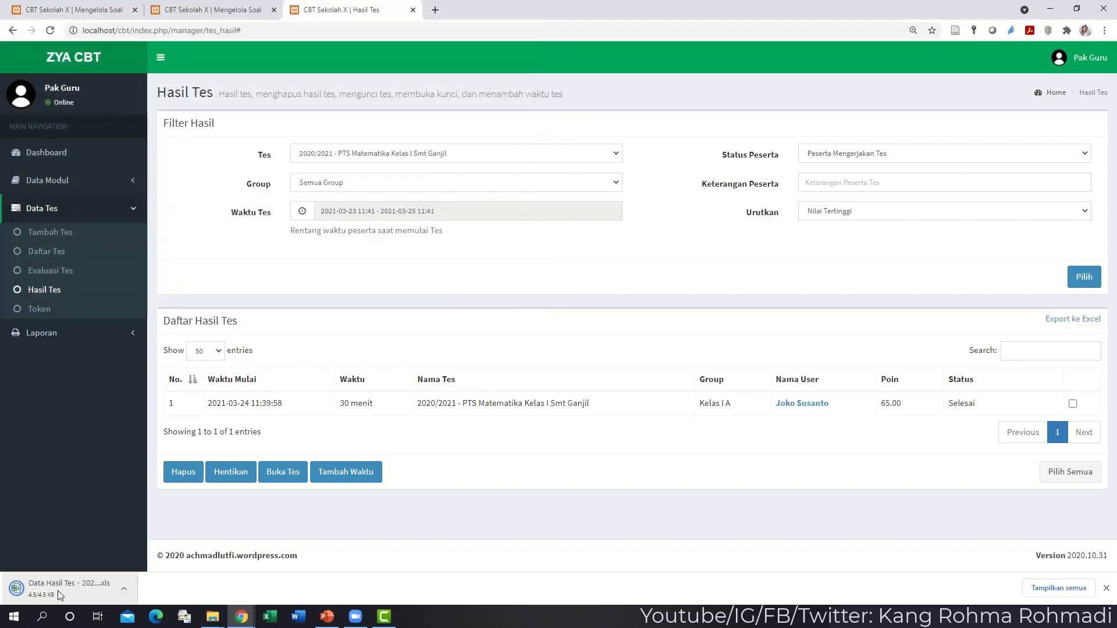
pyautogui.click(57, 591)
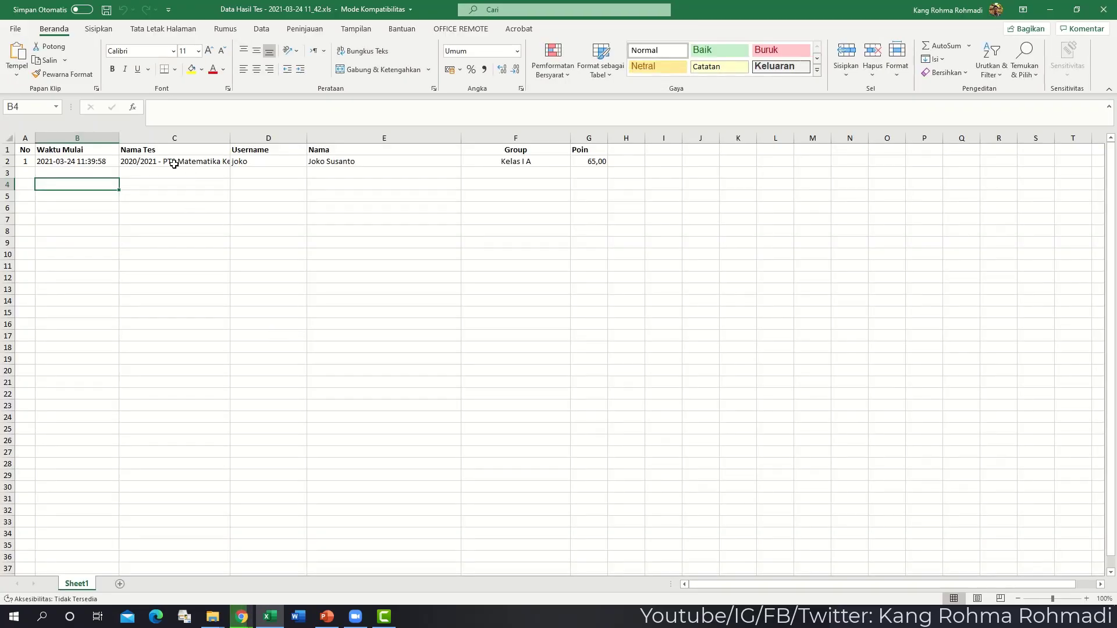
# - Check the start time, test name, student details, group and 65,00 score, then close Excel
pyautogui.click(69, 160)
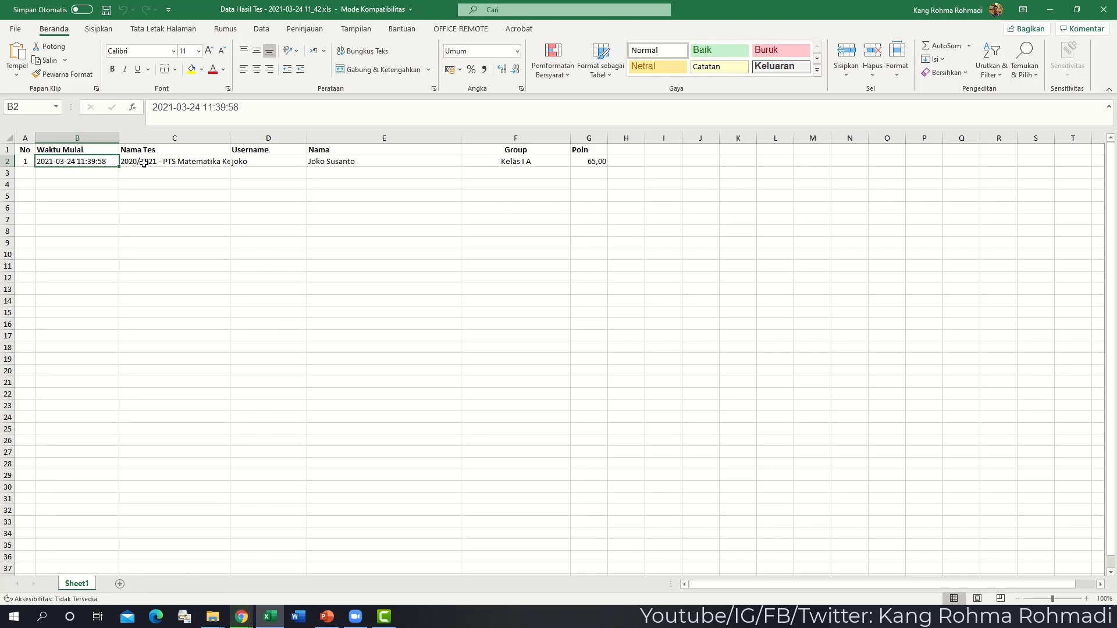
pyautogui.click(174, 160)
pyautogui.click(241, 159)
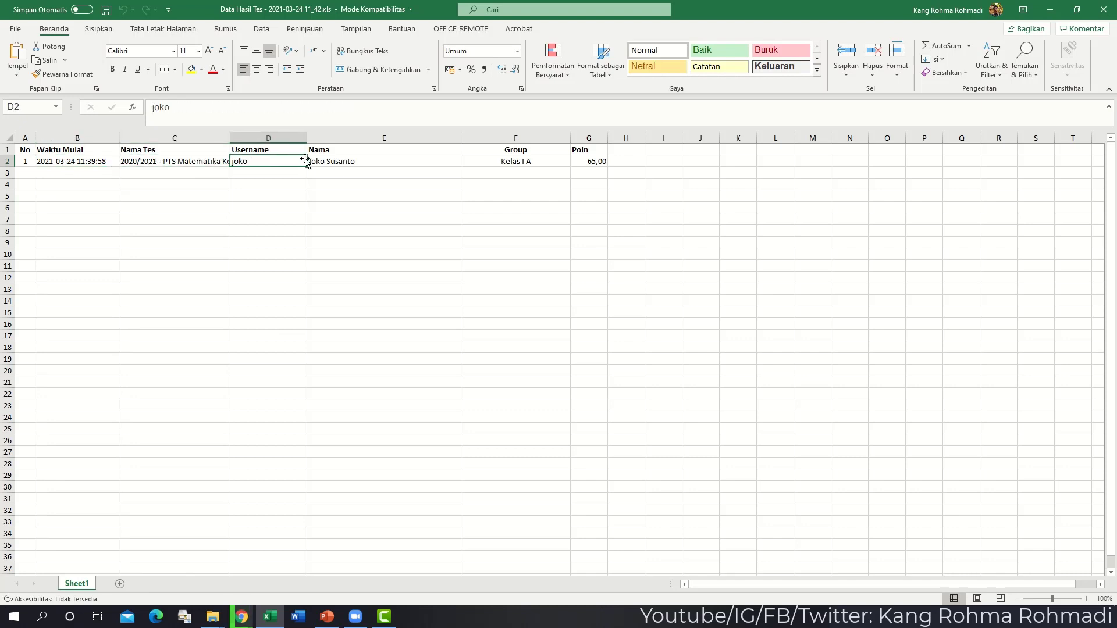
pyautogui.click(331, 163)
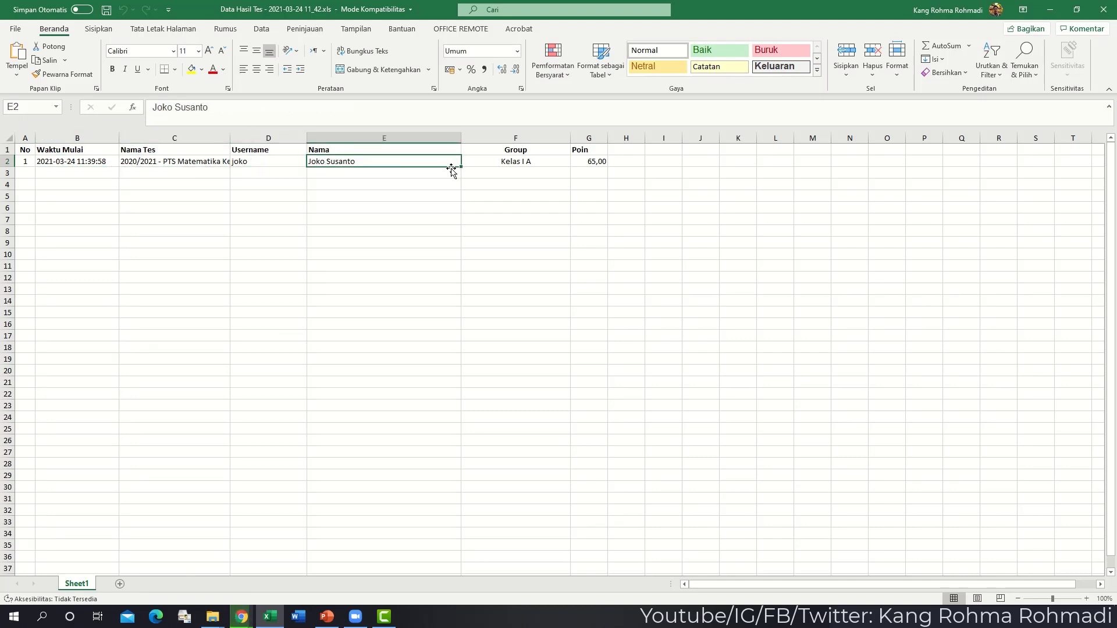
pyautogui.click(488, 165)
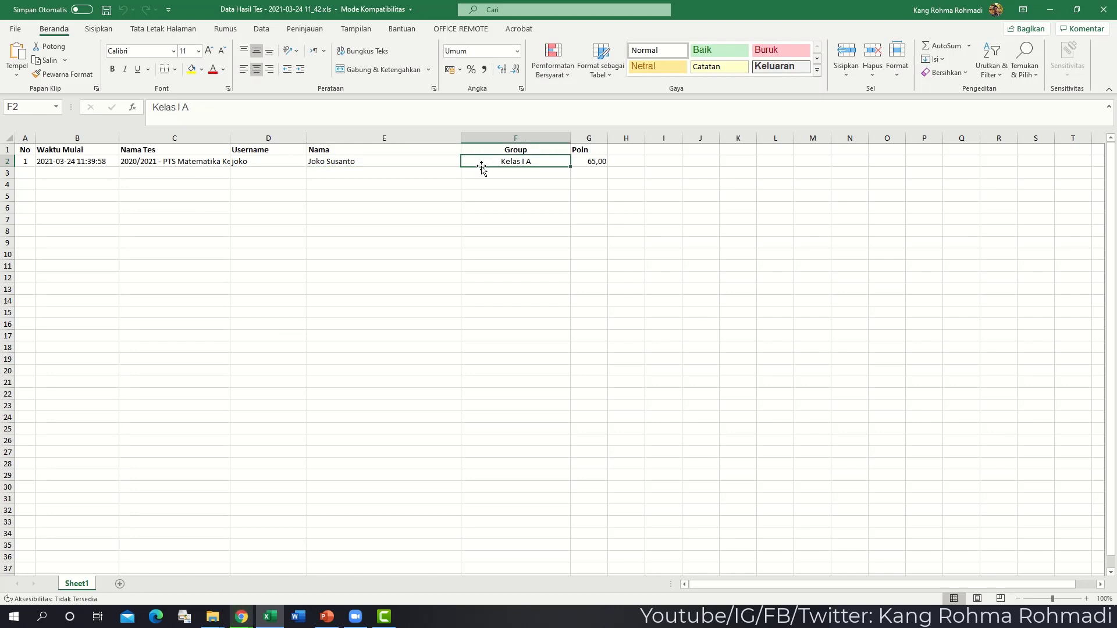
pyautogui.click(588, 163)
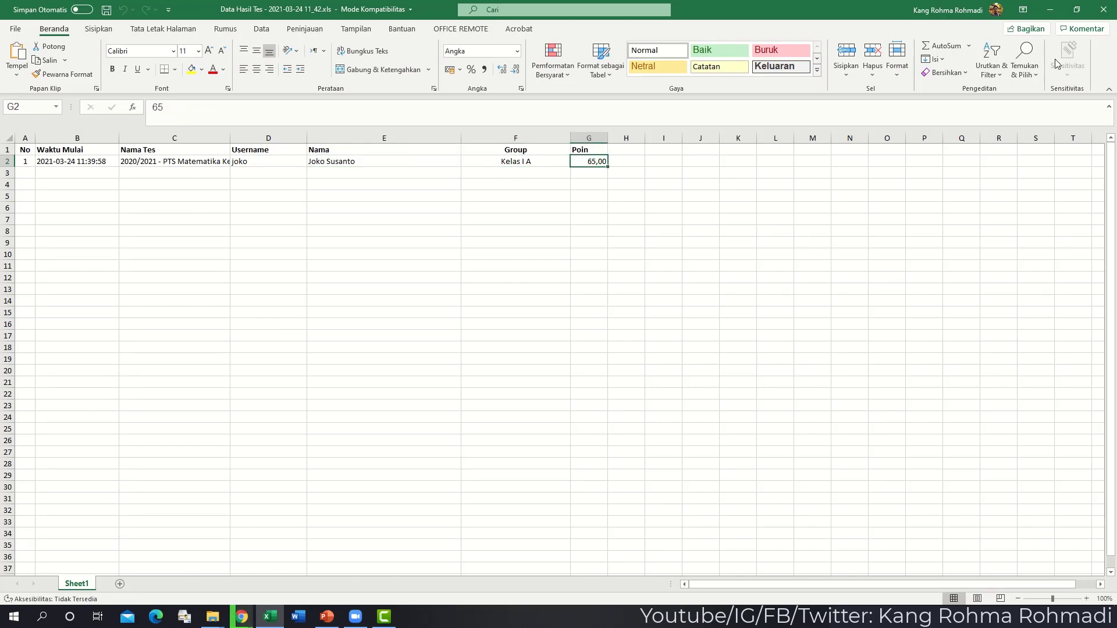
pyautogui.click(1104, 12)
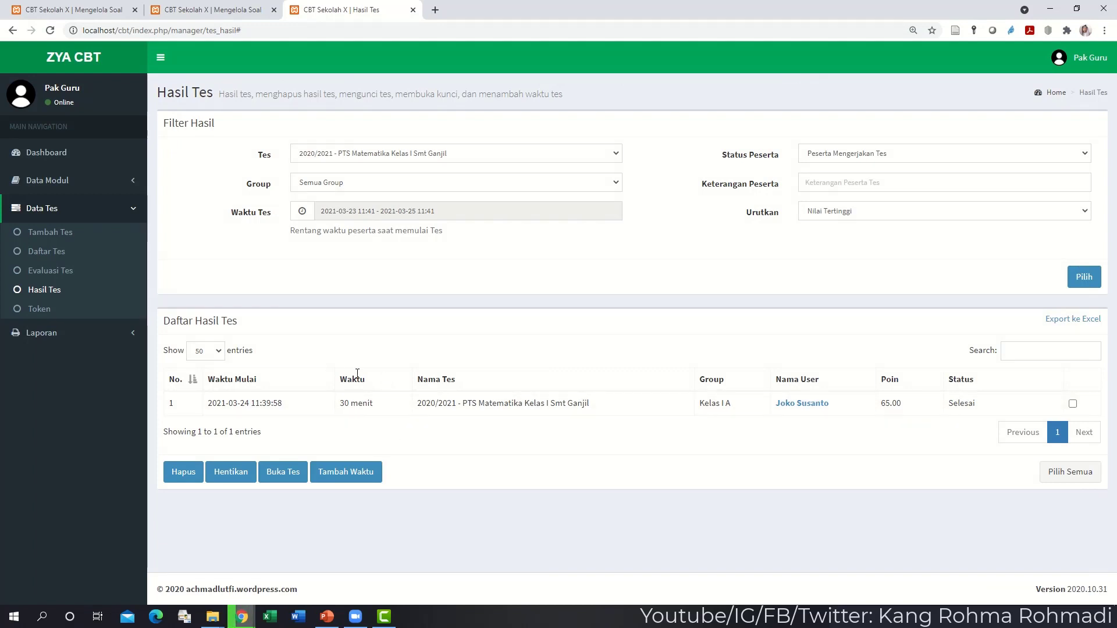
# - Export the Kelas I A item analysis from Laporan > Analisis Butir Soal and save the Excel file
pyautogui.click(66, 332)
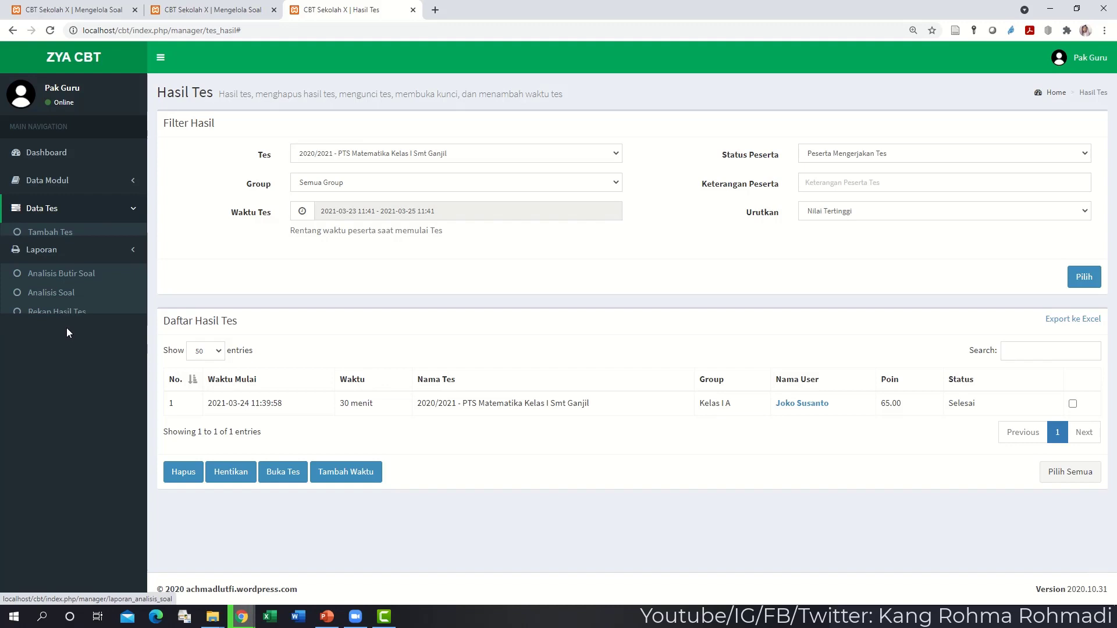
pyautogui.click(80, 268)
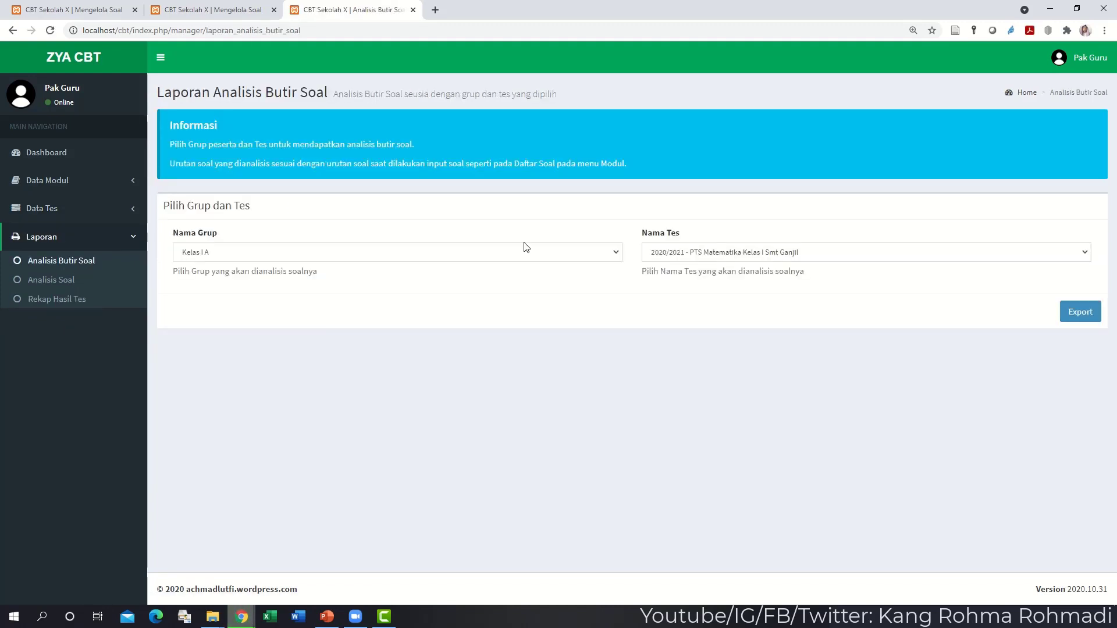
pyautogui.click(1078, 312)
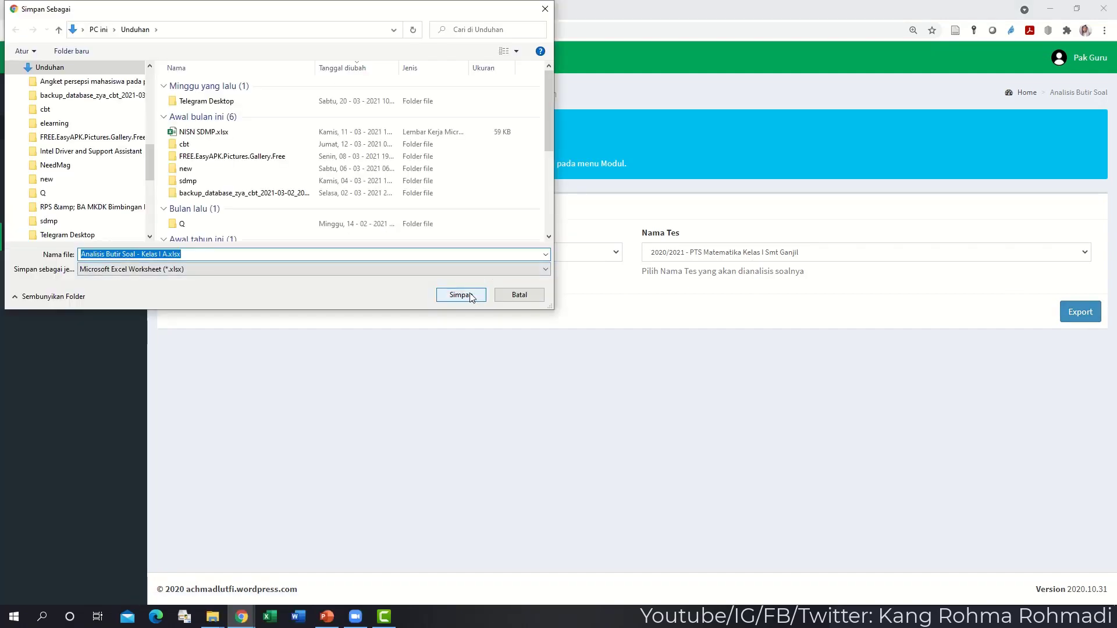
pyautogui.click(462, 295)
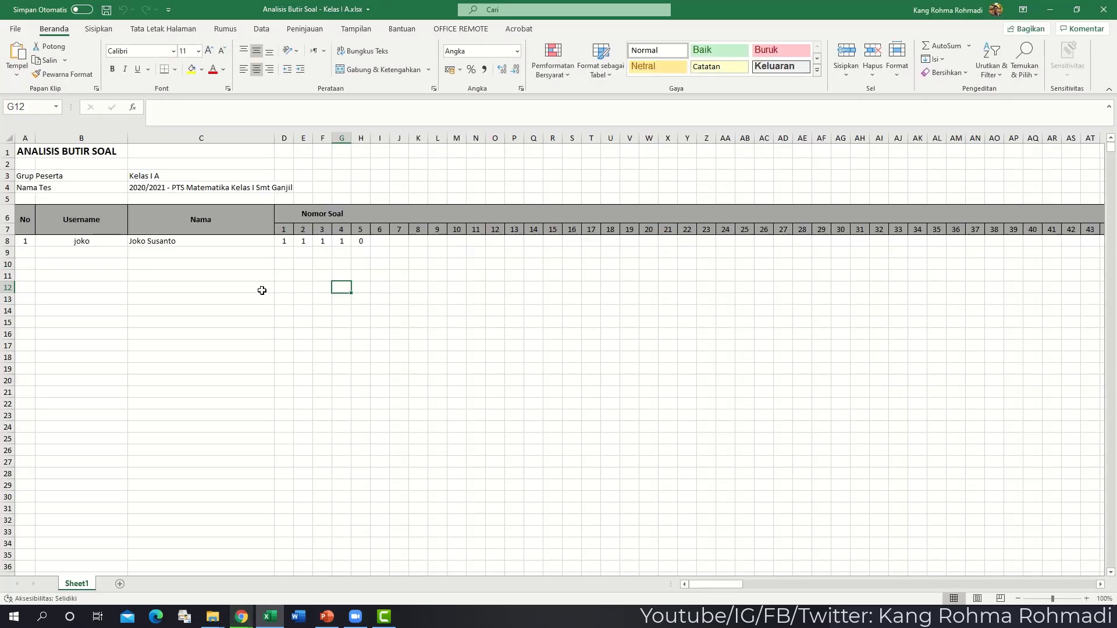
# - Review the question 1–5 results and the question 1 column in the item-analysis sheet, then leave Excel
pyautogui.click(262, 290)
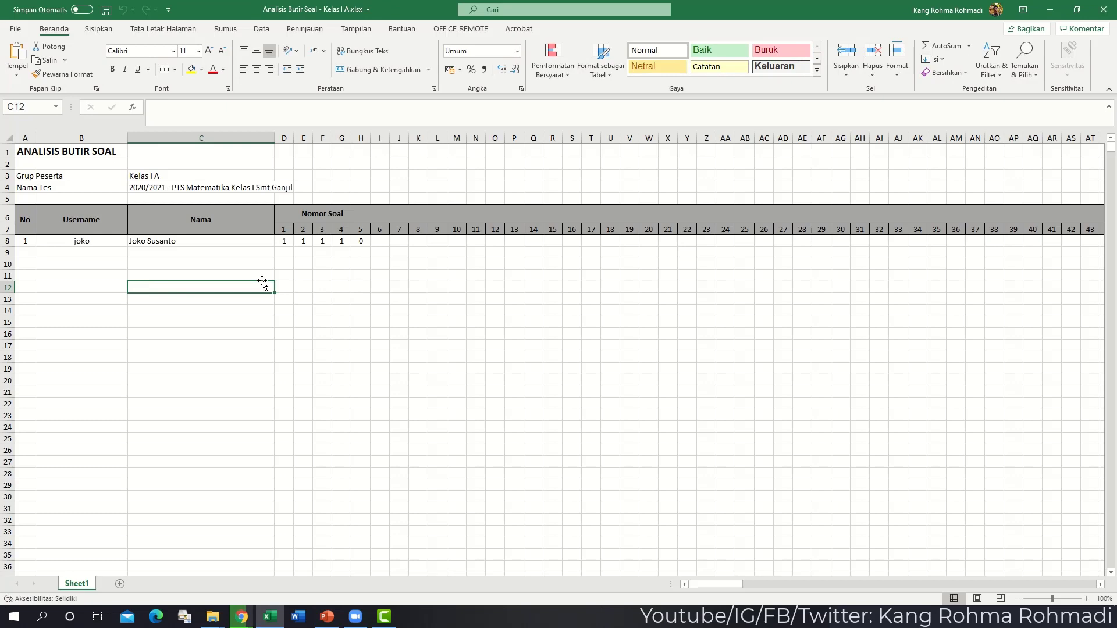
pyautogui.click(285, 242)
pyautogui.click(303, 242)
pyautogui.click(322, 242)
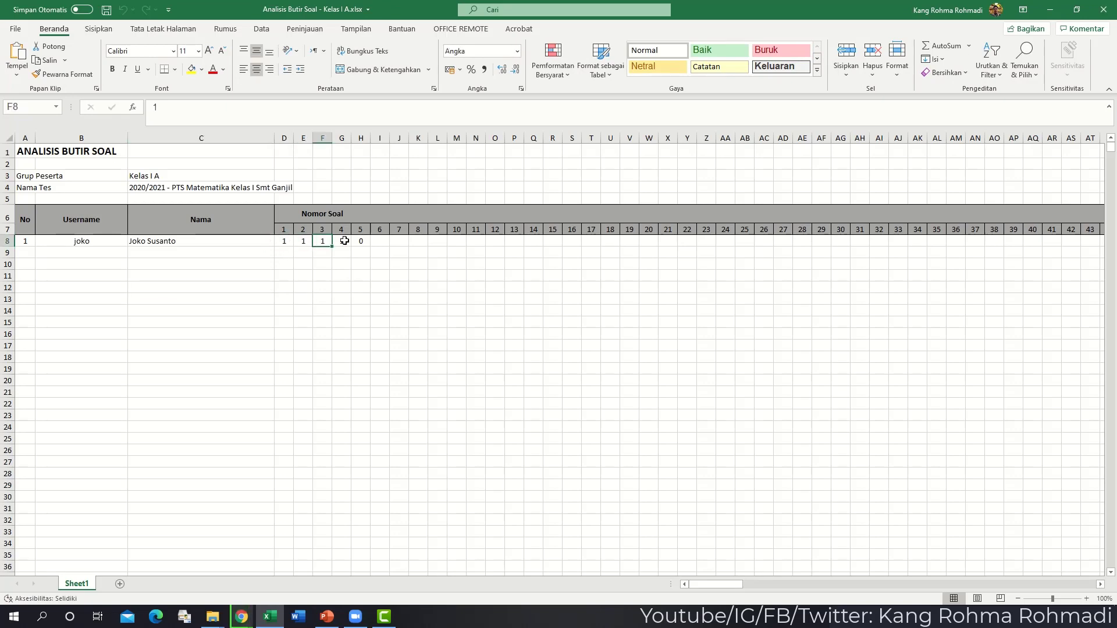
pyautogui.click(342, 242)
pyautogui.click(365, 241)
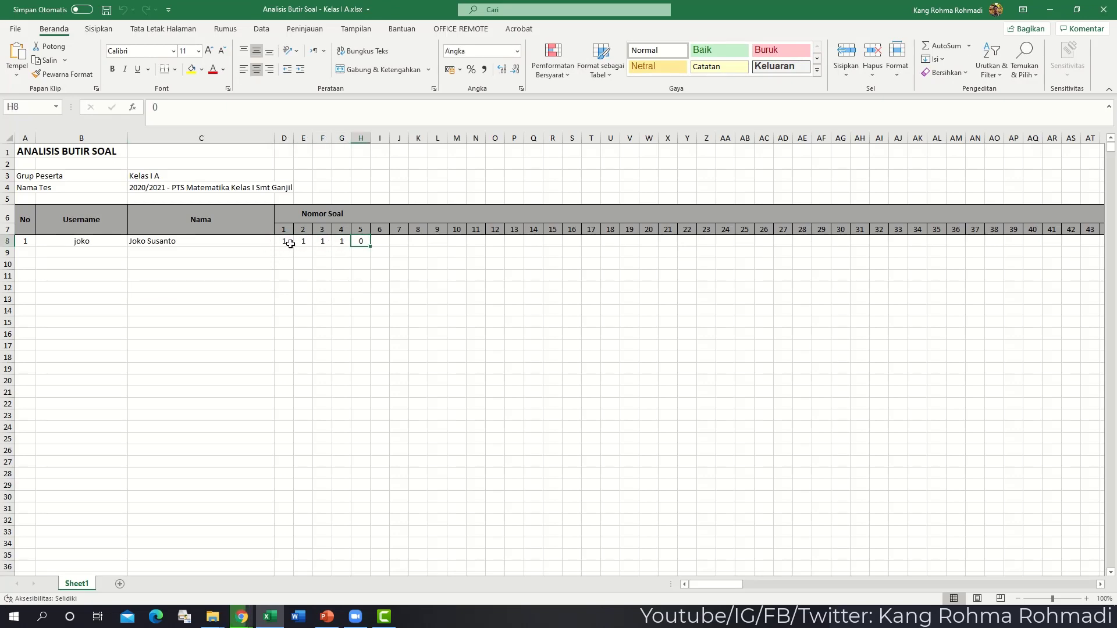
pyautogui.moveTo(290, 244); pyautogui.dragTo(280, 504)
pyautogui.click(363, 464)
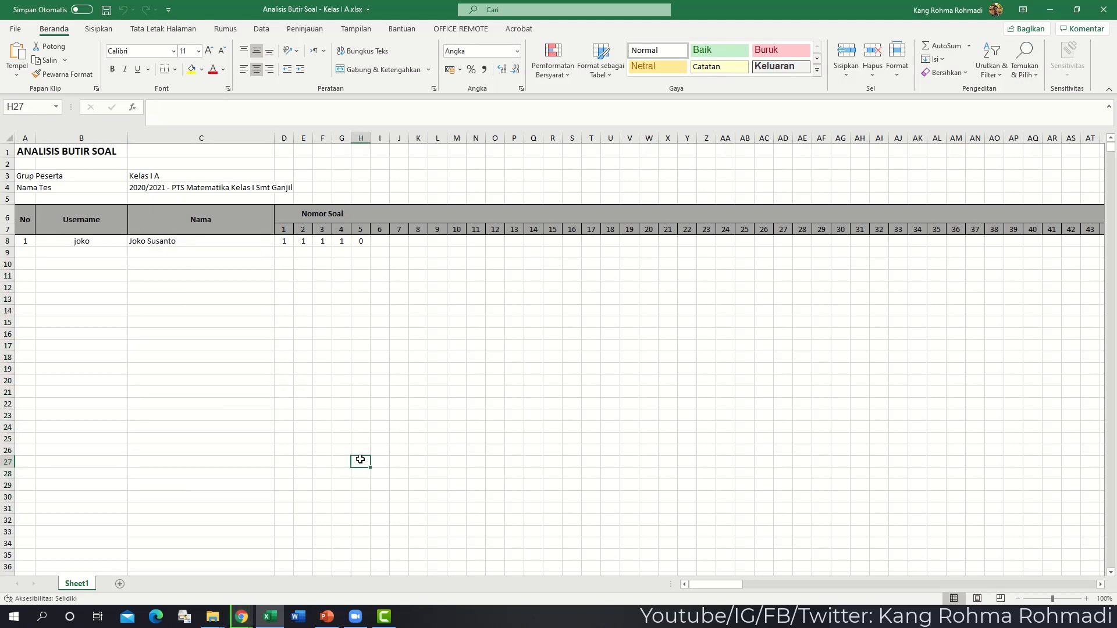
pyautogui.hotkey('alt', 'Tab')
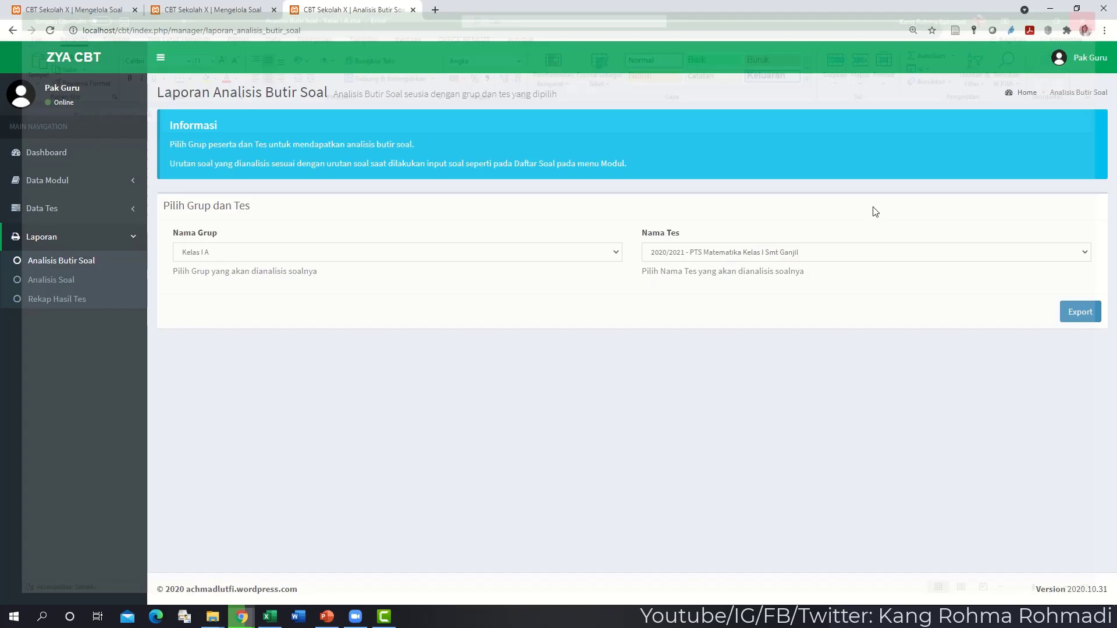
# - Try the Analisis Soal report and go back from its missing page
pyautogui.click(855, 253)
pyautogui.click(453, 391)
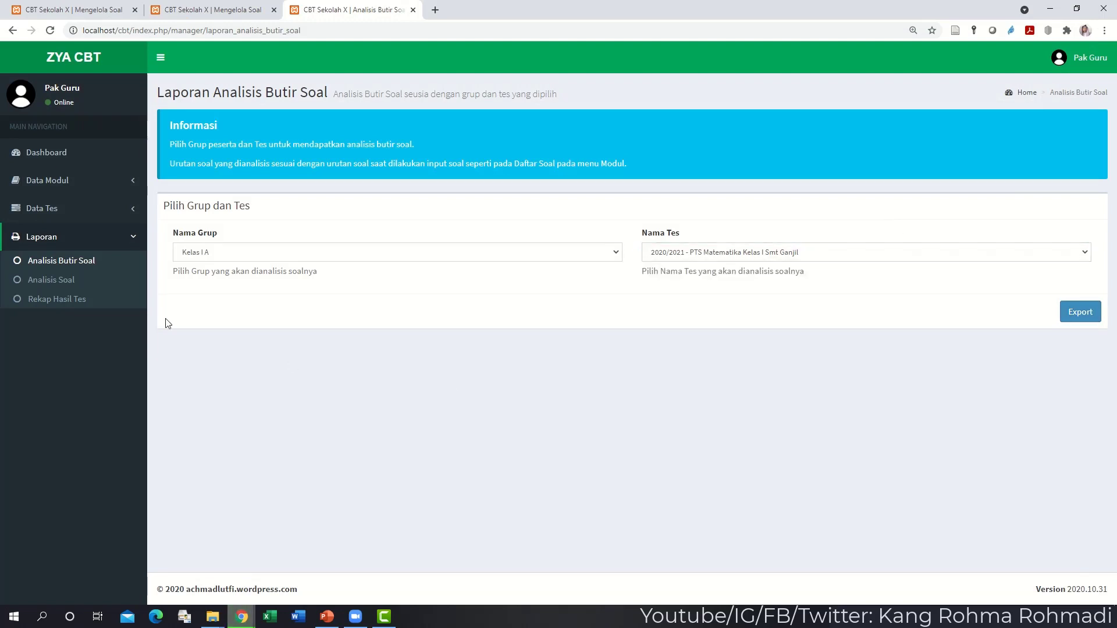
pyautogui.click(72, 281)
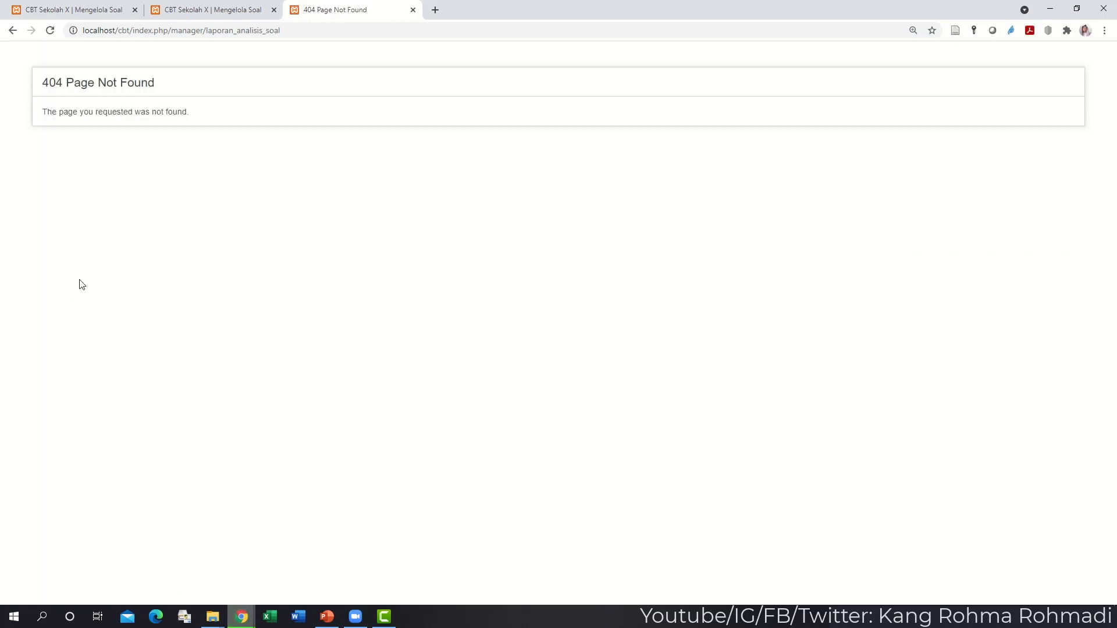
pyautogui.click(12, 31)
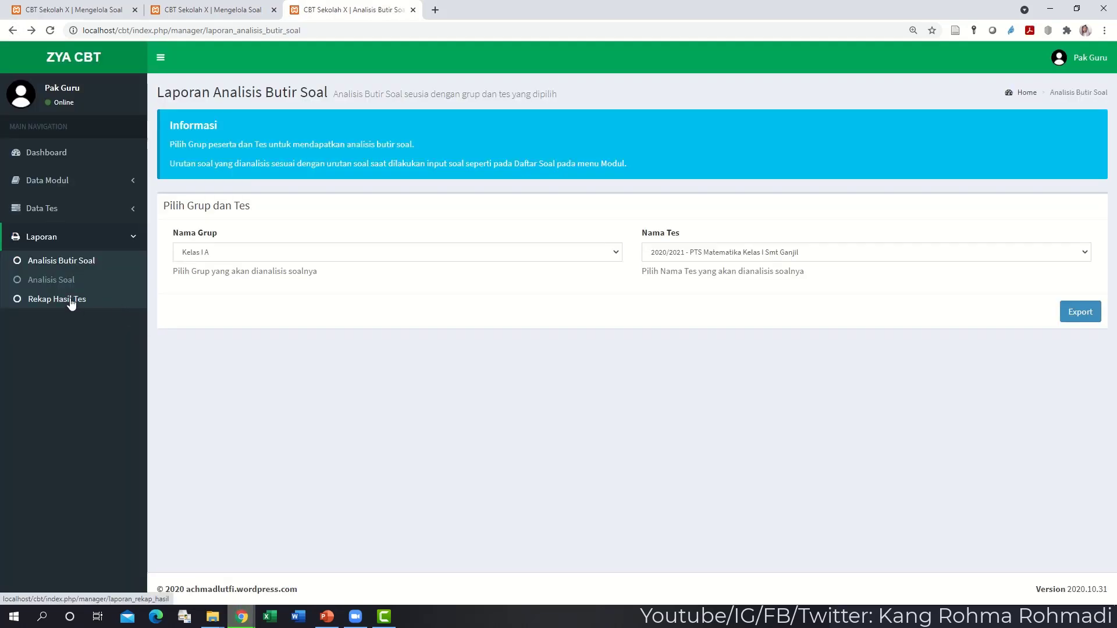
# - Export Rekap Hasil Tes as 'Data Rekap Hasil Tes - Kelas I A.xlsx' and open the download
pyautogui.click(71, 300)
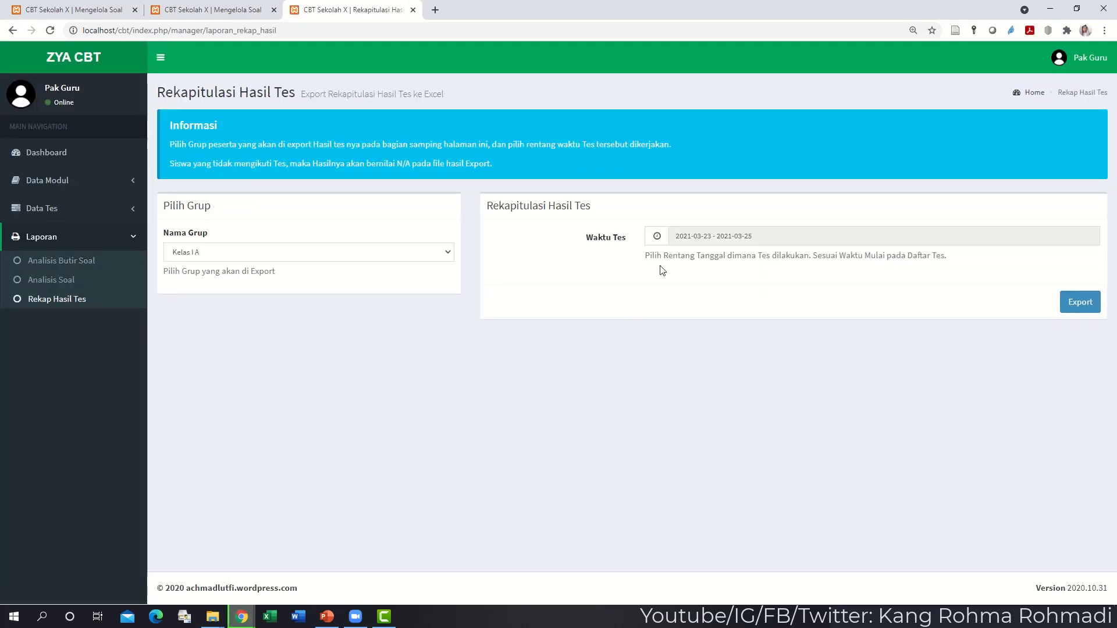
pyautogui.click(1082, 305)
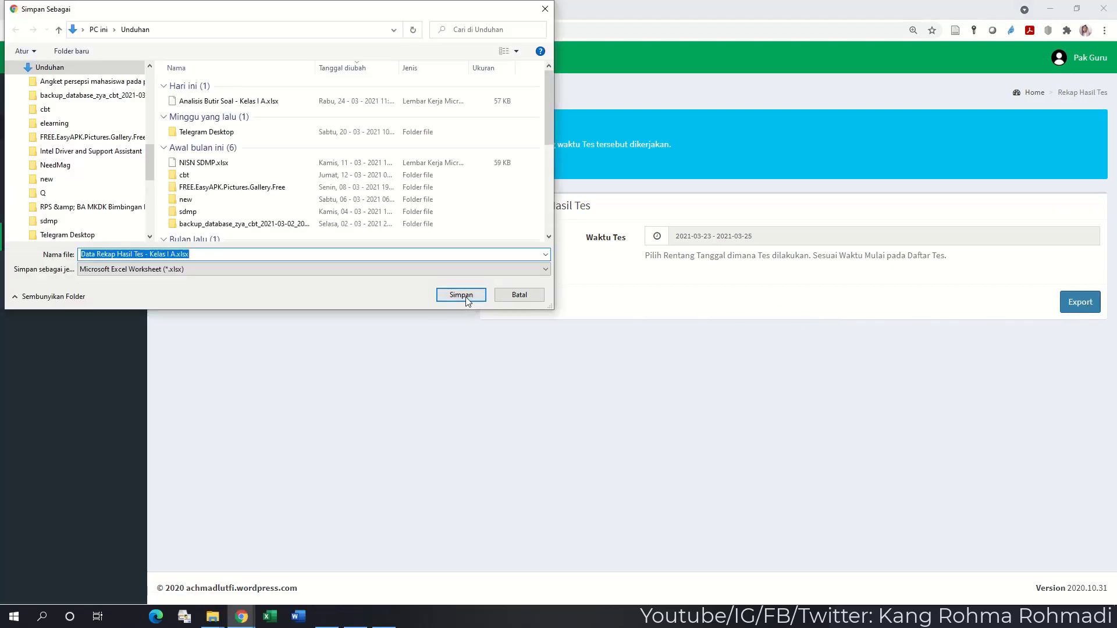
pyautogui.click(460, 293)
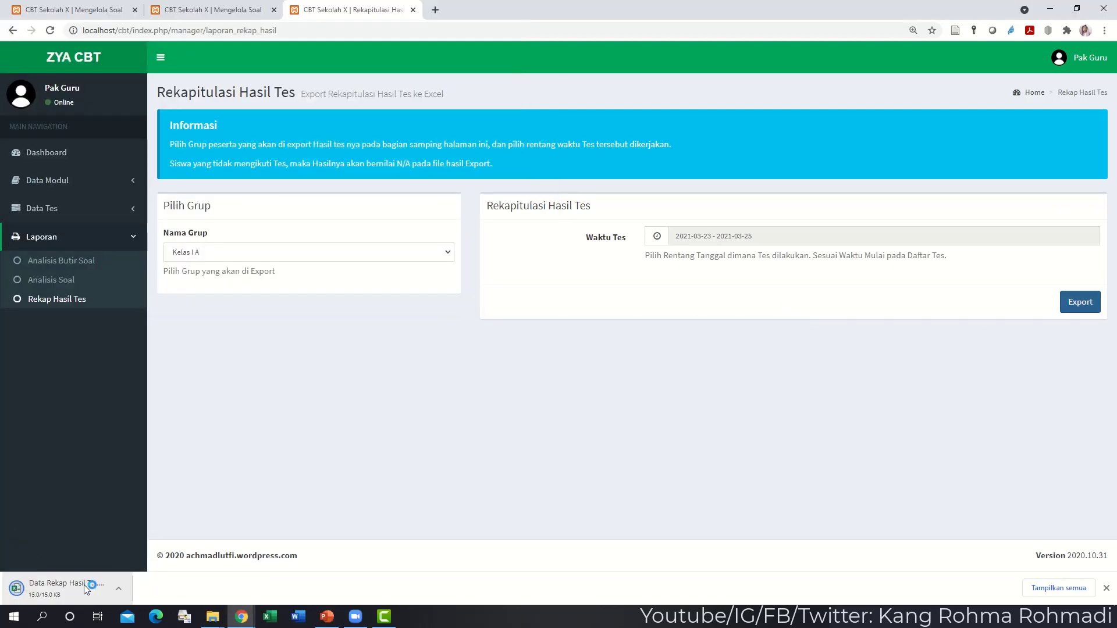
pyautogui.click(71, 588)
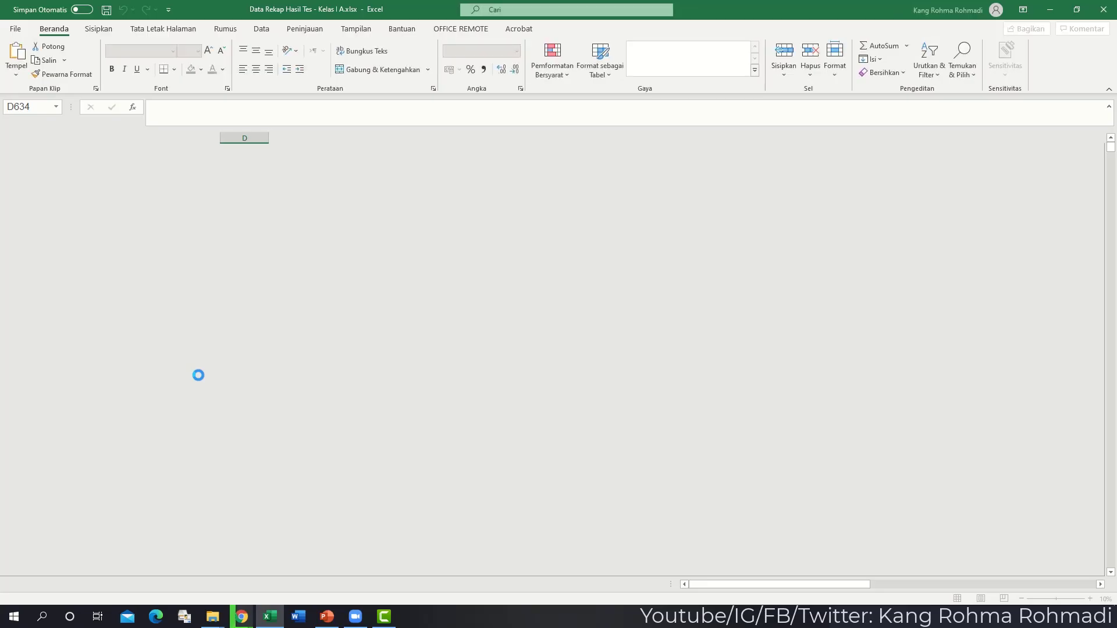
# - Inspect the recap sheet's average formula and its test column headers
pyautogui.click(207, 364)
pyautogui.click(256, 316)
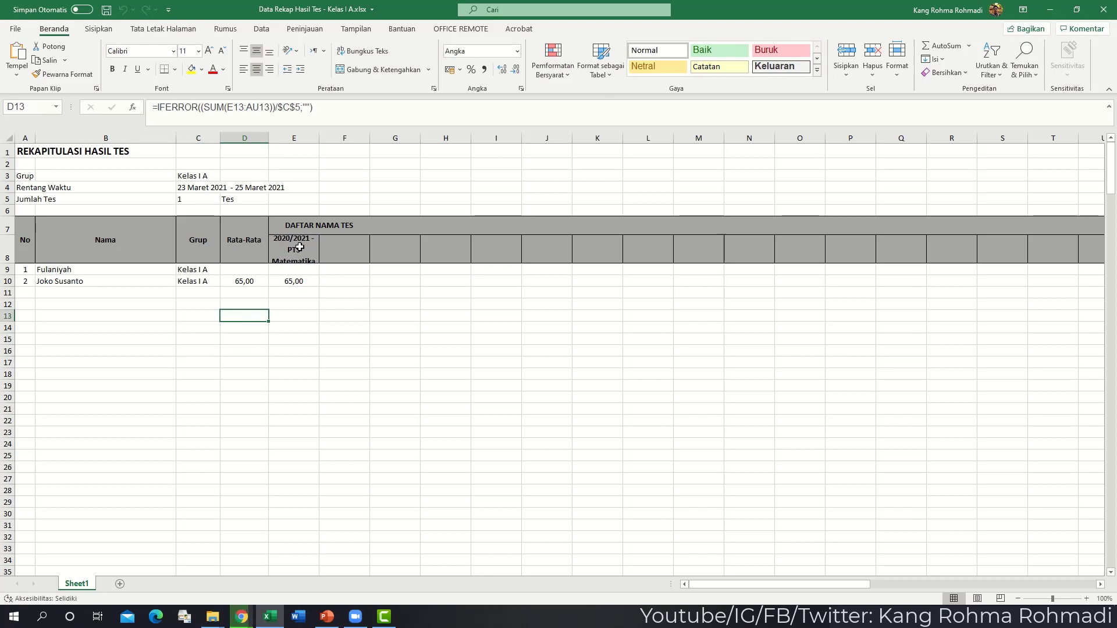
pyautogui.click(300, 247)
pyautogui.click(349, 243)
pyautogui.click(395, 245)
pyautogui.click(454, 253)
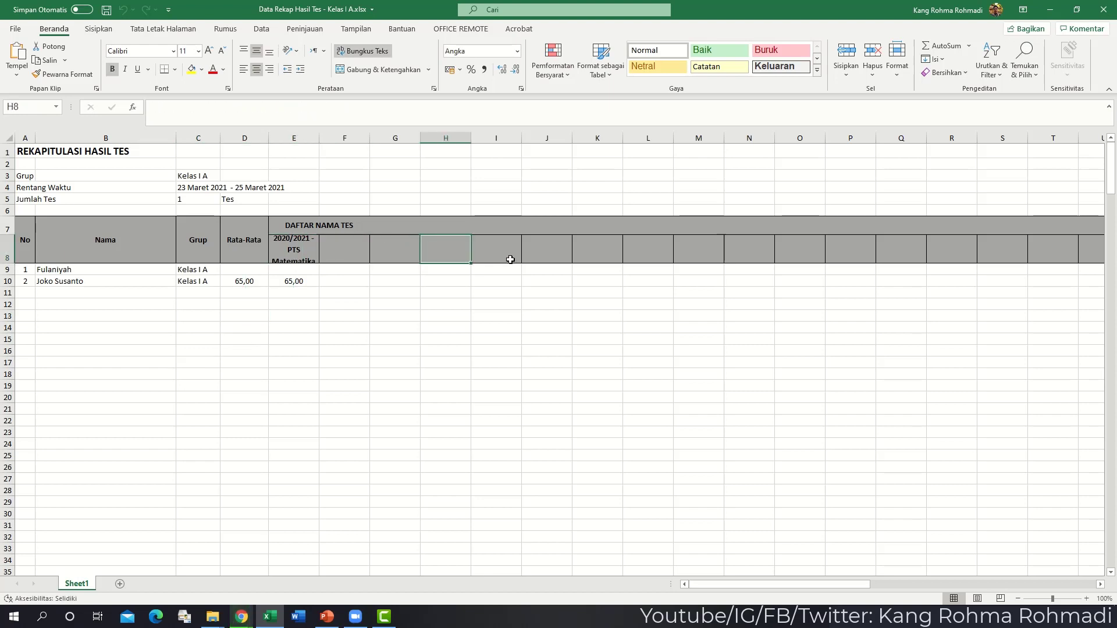
pyautogui.click(510, 259)
pyautogui.click(551, 258)
pyautogui.click(606, 260)
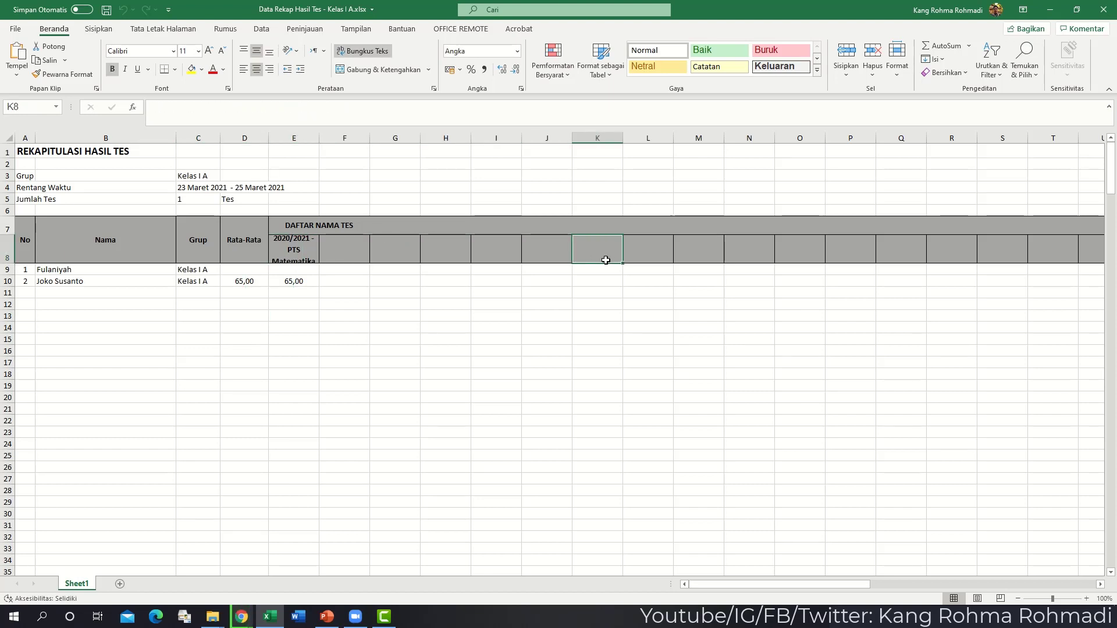
# - Check the student names, scores and averages in rows 9 and 10, then return to ZYA CBT
pyautogui.moveTo(120, 270); pyautogui.dragTo(295, 271)
pyautogui.click(295, 271)
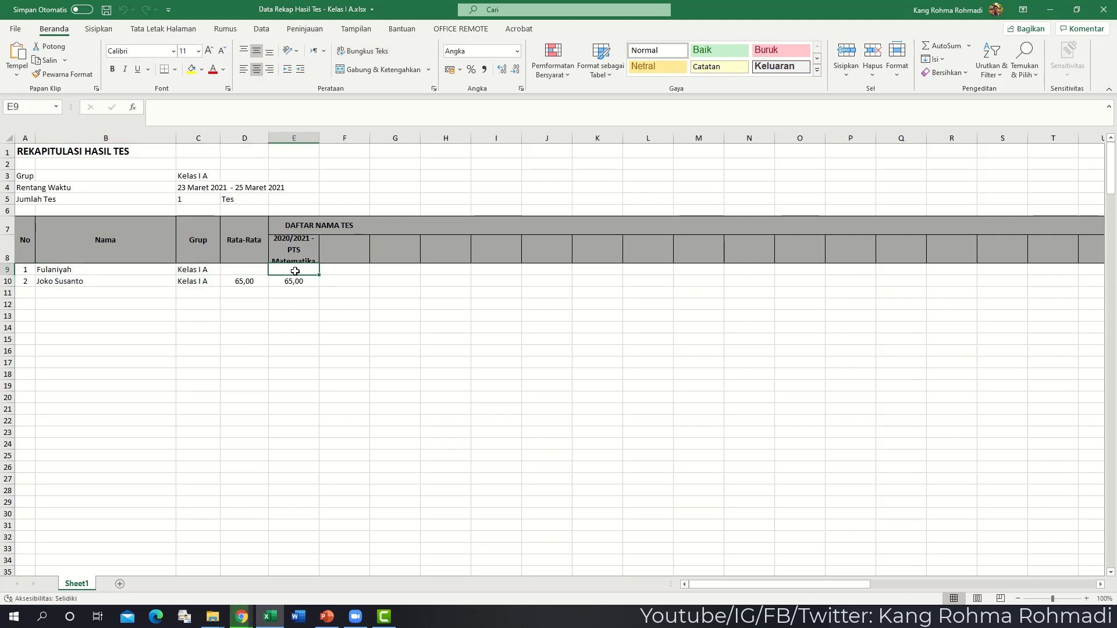
pyautogui.click(262, 269)
pyautogui.click(302, 266)
pyautogui.click(255, 282)
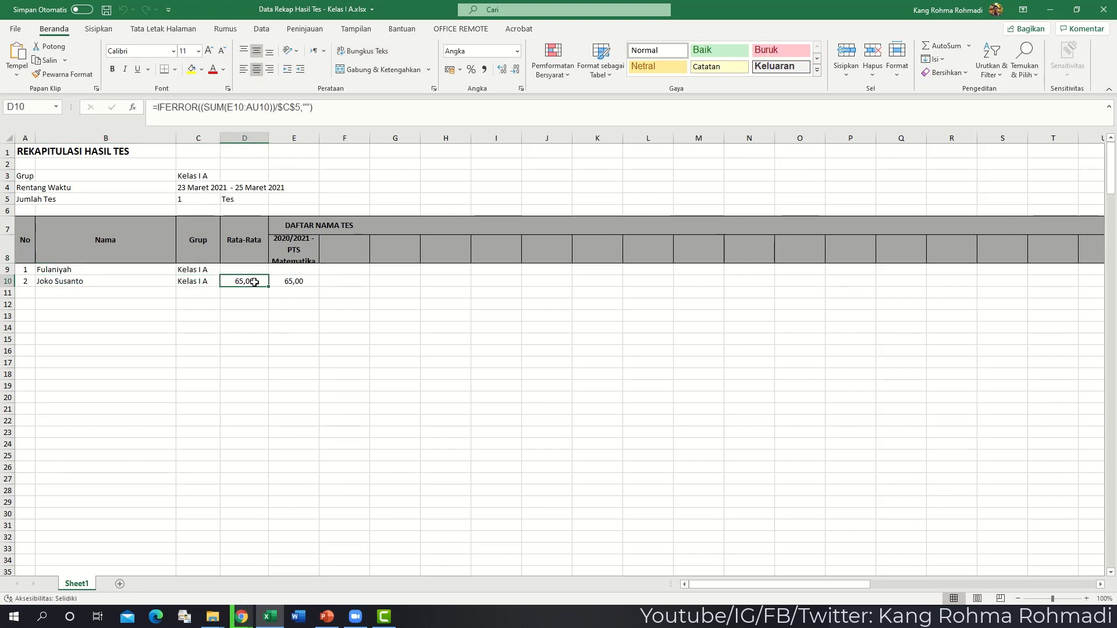
pyautogui.moveTo(281, 283); pyautogui.dragTo(861, 282)
pyautogui.click(815, 326)
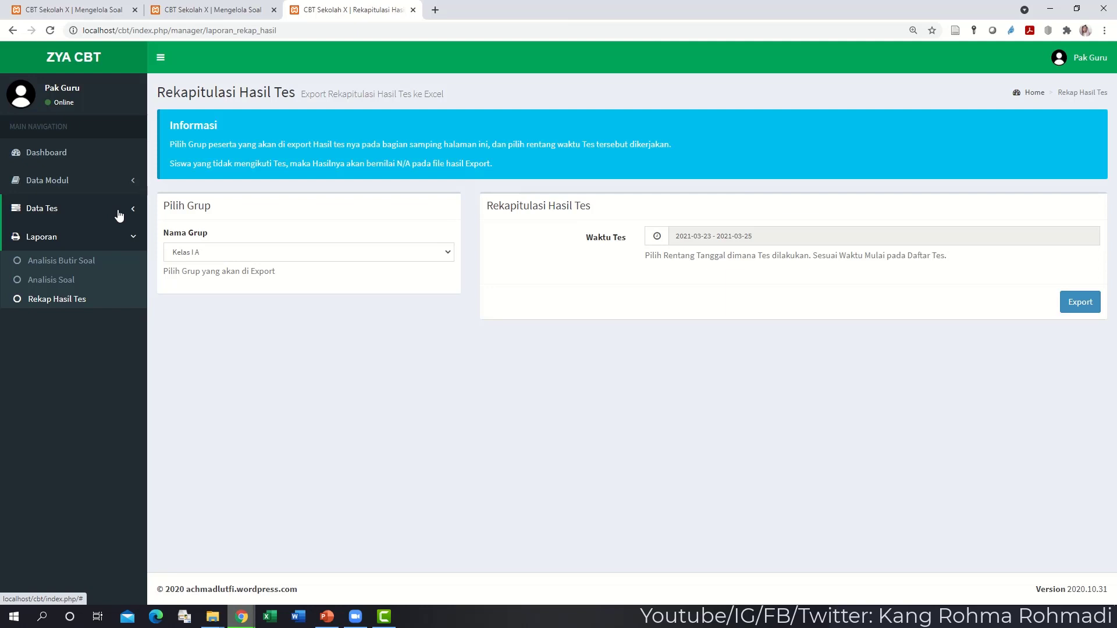
pyautogui.click(82, 208)
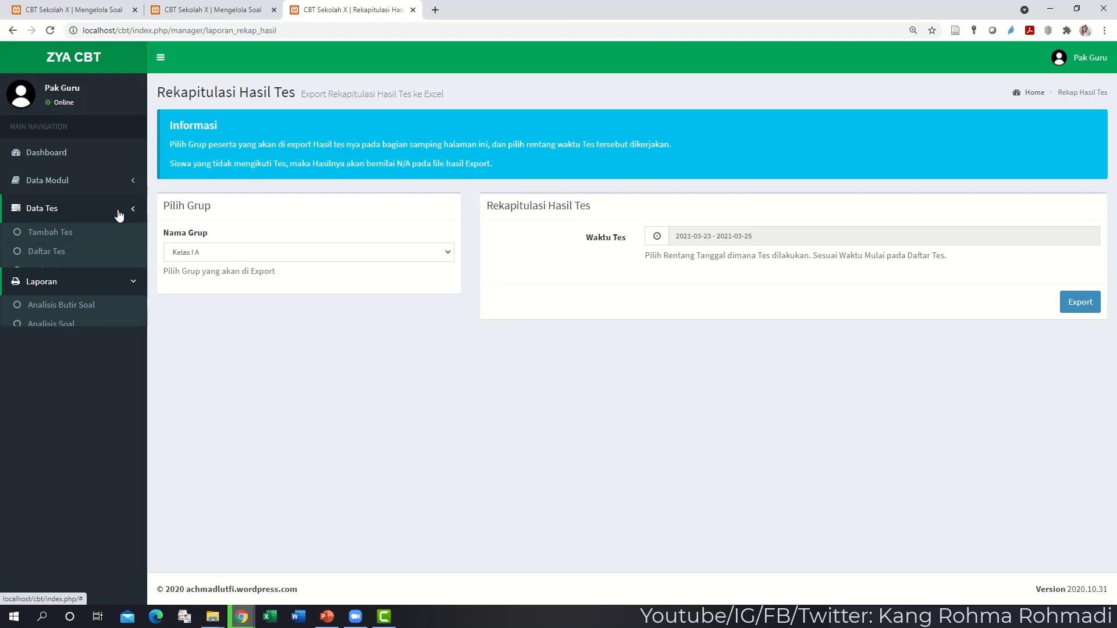
# - Reopen the student's finished PTS Matematika attempt in Hasil Tes, changing its status to Berjalan (-23 menit)
pyautogui.click(55, 290)
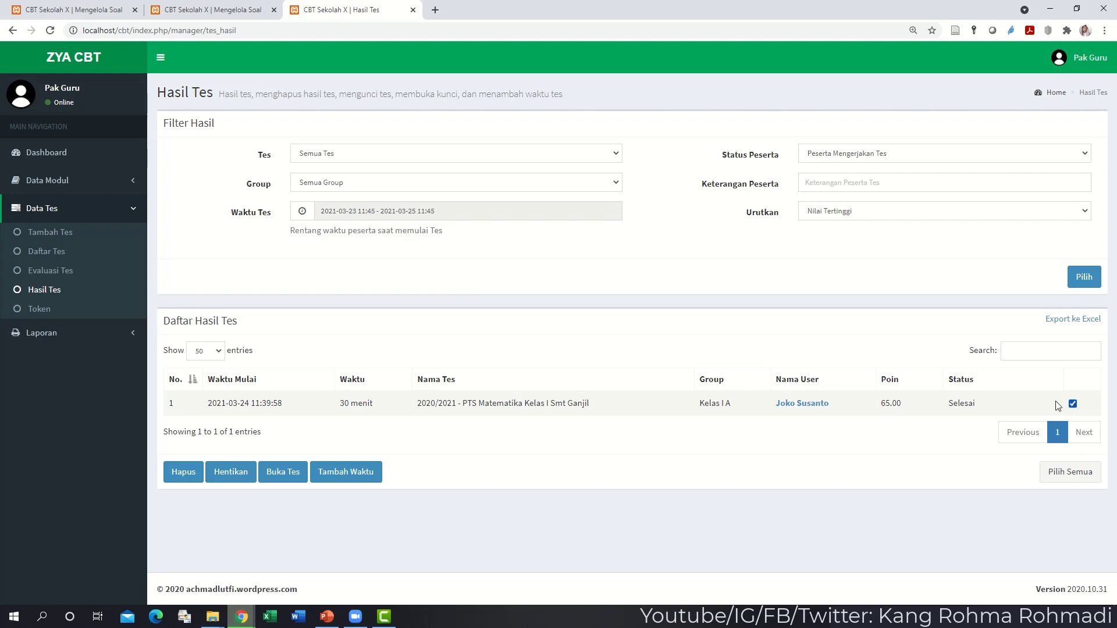
pyautogui.click(300, 472)
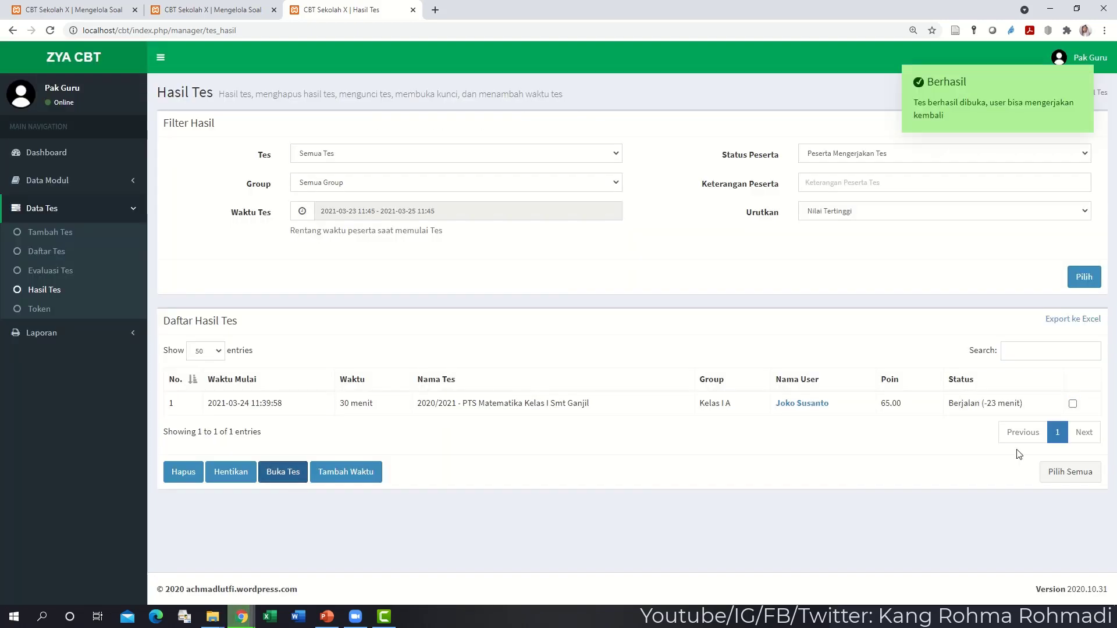
pyautogui.moveTo(1016, 403); pyautogui.dragTo(973, 406)
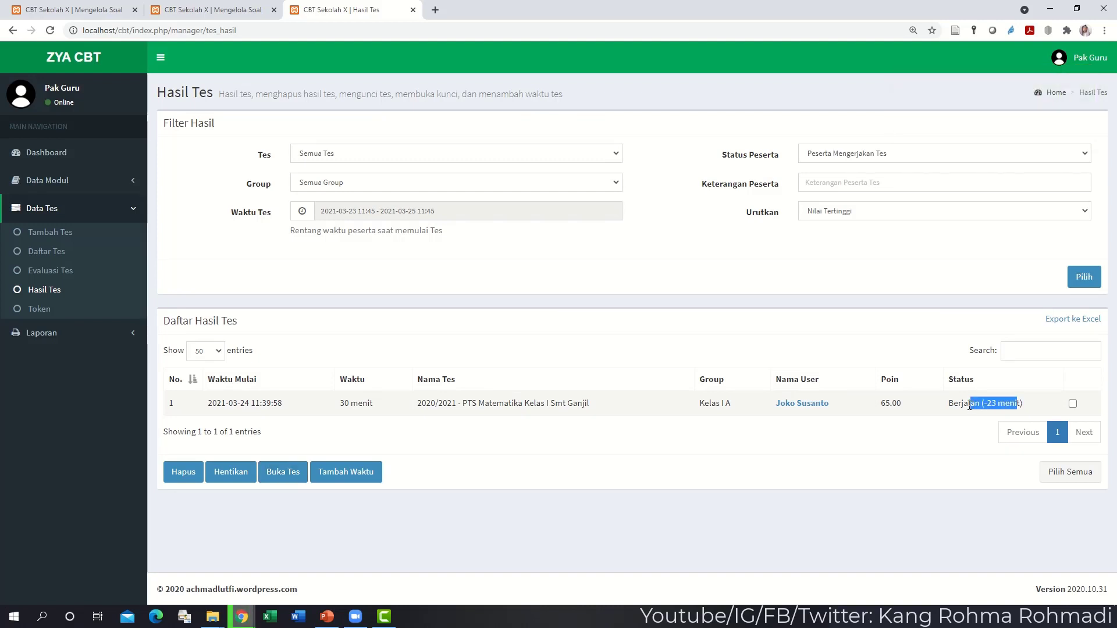
pyautogui.click(969, 405)
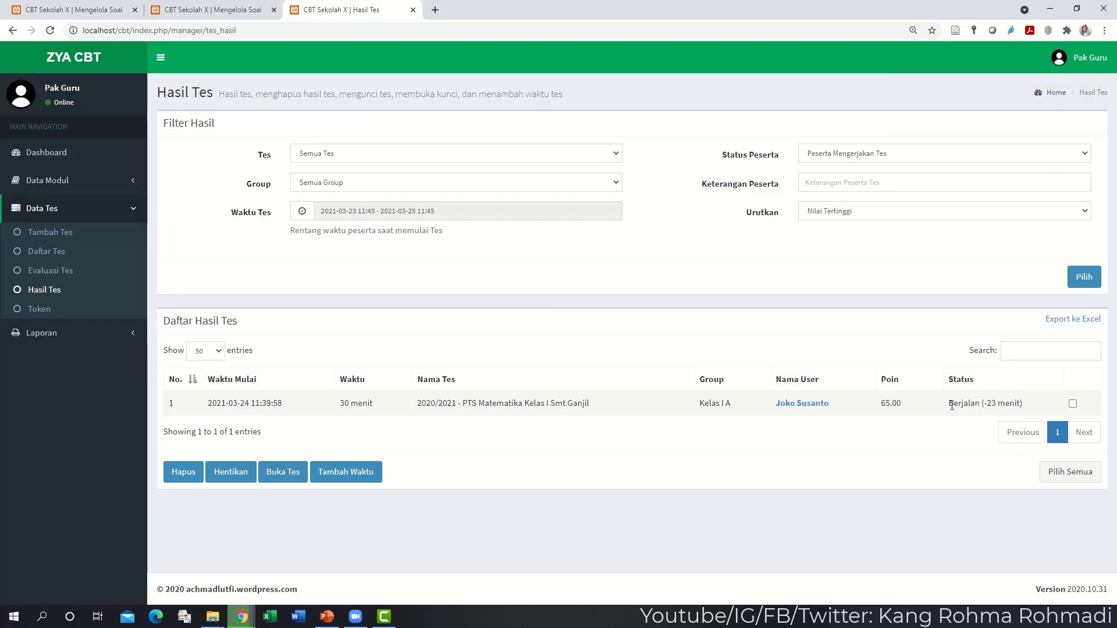
pyautogui.moveTo(952, 406); pyautogui.dragTo(1021, 401)
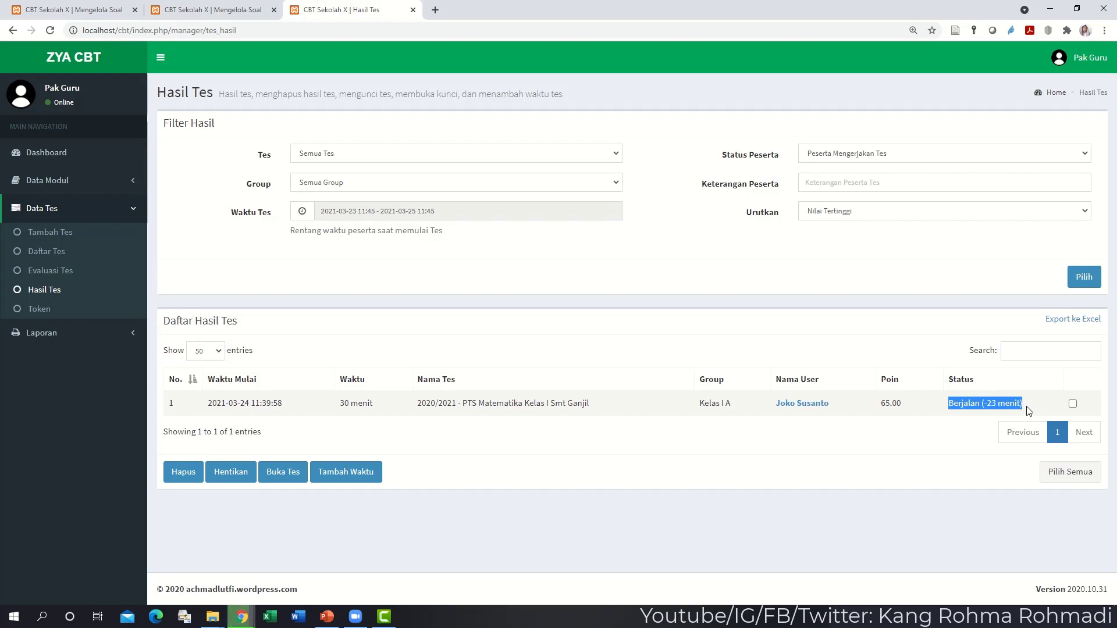
pyautogui.click(1015, 404)
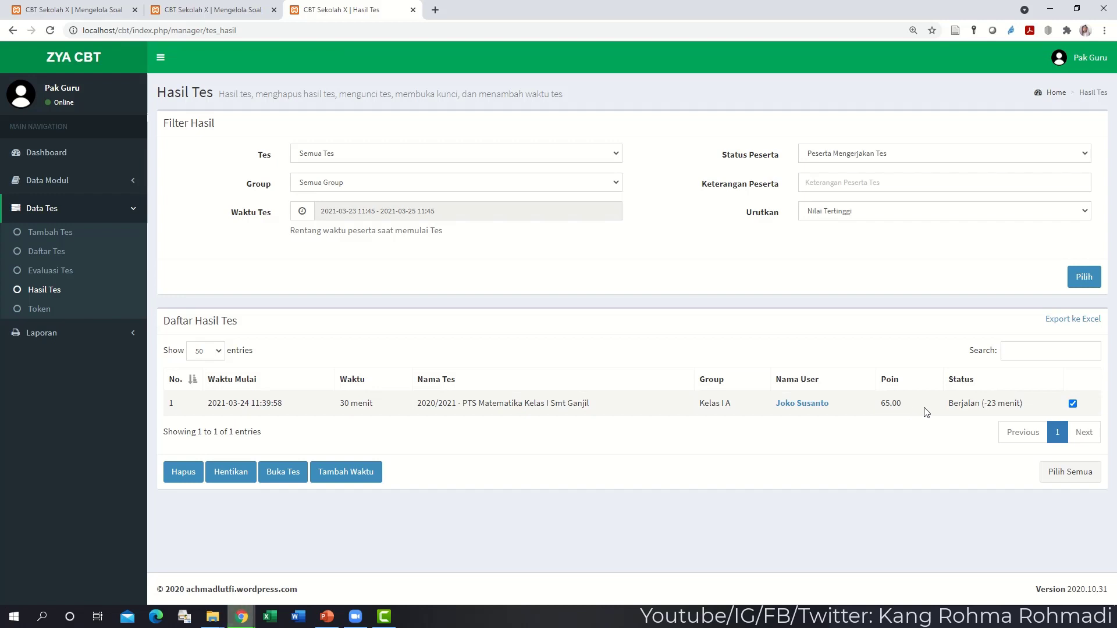
# - Add 10 minutes to the reopened attempt so its status reads Berjalan (-33 menit)
pyautogui.click(349, 474)
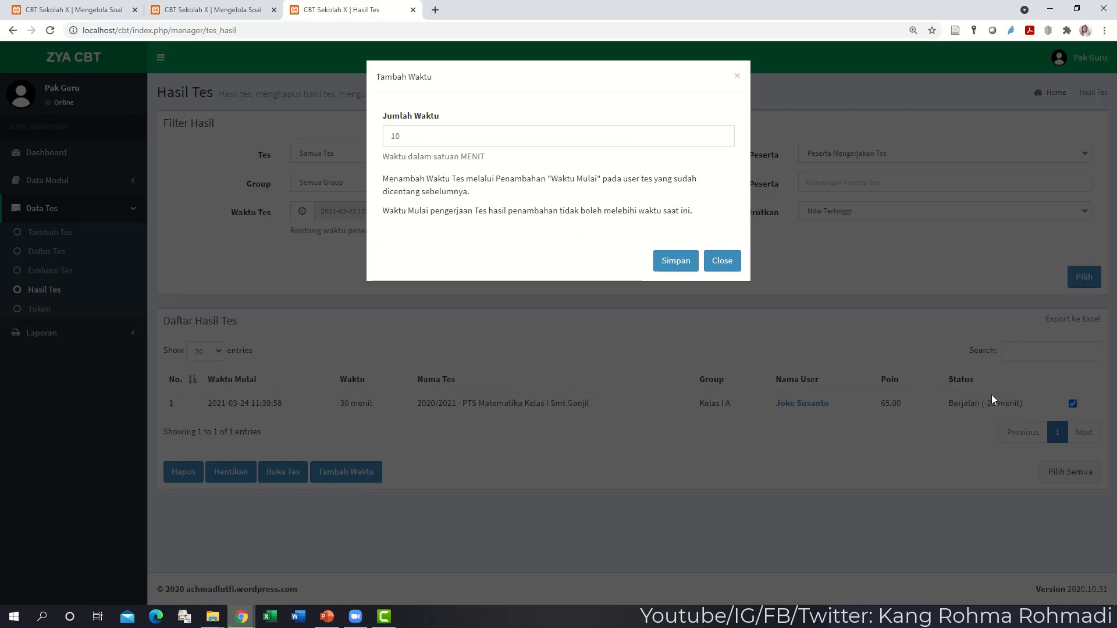
pyautogui.click(674, 262)
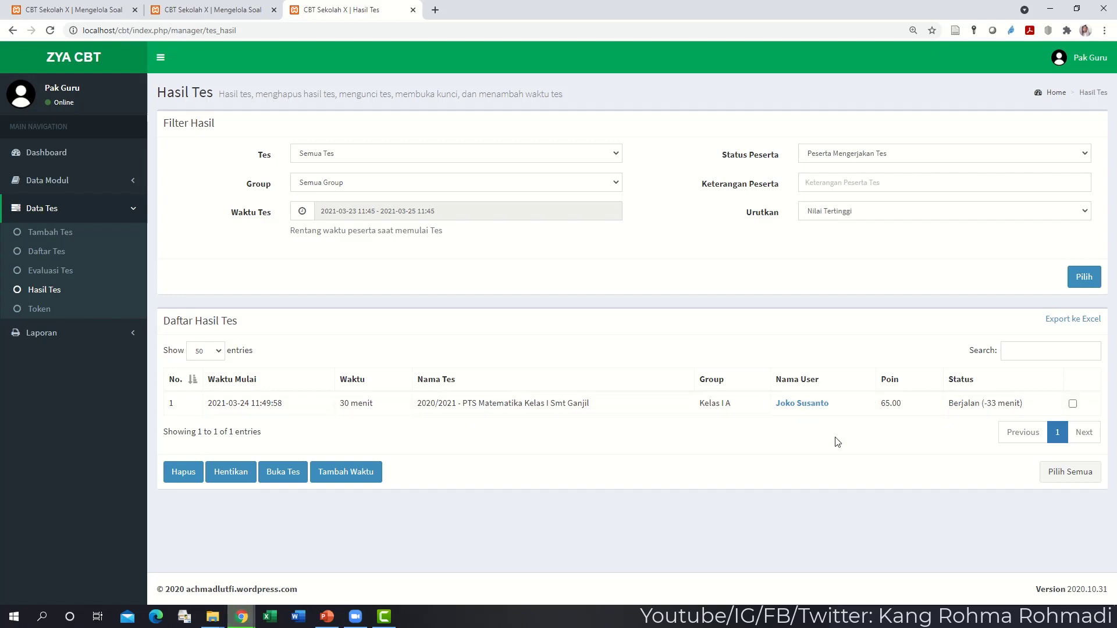
# - Stop the student's running test with Hentikan, marking it Selesai, and go to the student login page
pyautogui.click(1072, 404)
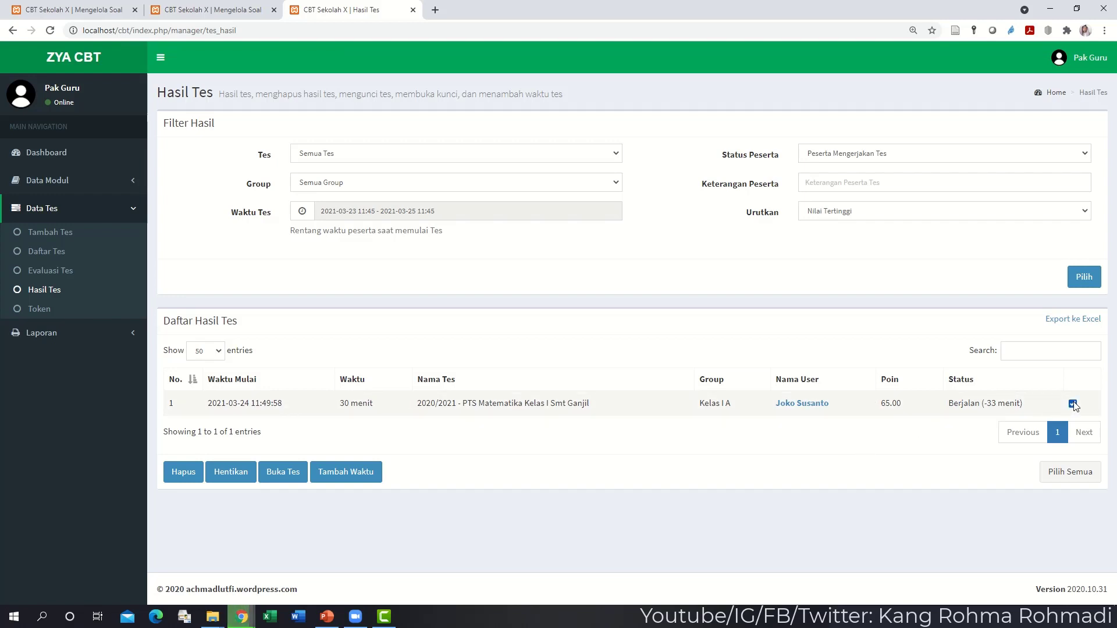
pyautogui.click(242, 473)
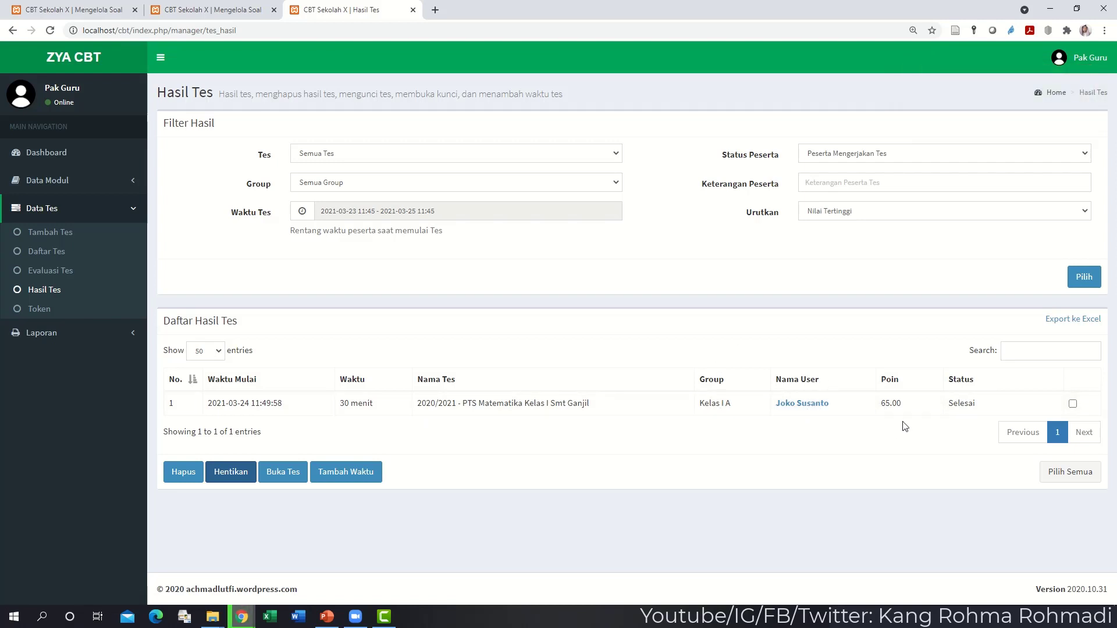
pyautogui.click(1073, 404)
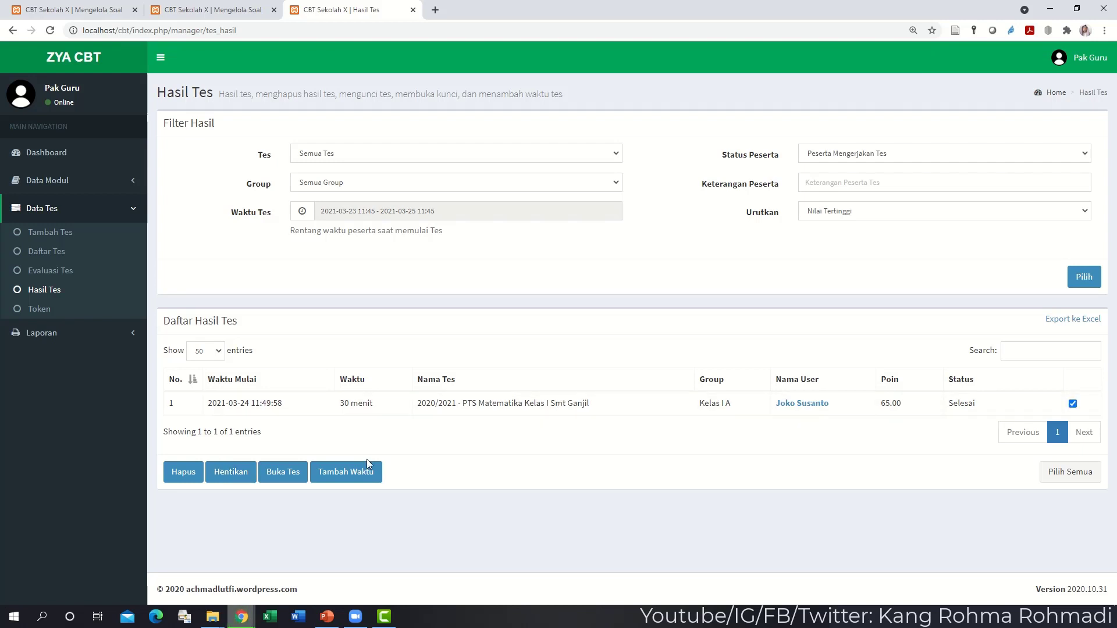
pyautogui.click(185, 471)
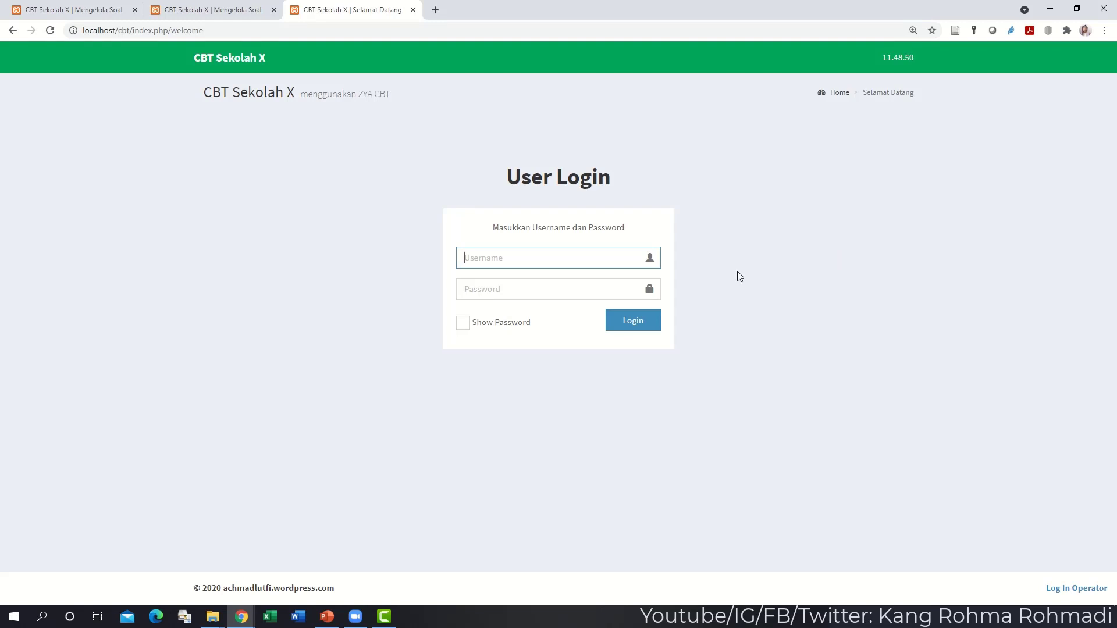
# - Reset the login page's browser zoom back to 100%
pyautogui.hotkey('ctrl', '+')
pyautogui.hotkey('ctrl', '+')
pyautogui.hotkey('ctrl', '+')
pyautogui.hotkey('ctrl', '+')
pyautogui.hotkey('ctrl', '+')
pyautogui.hotkey('ctrl', '+')
pyautogui.hotkey('ctrl', '+')
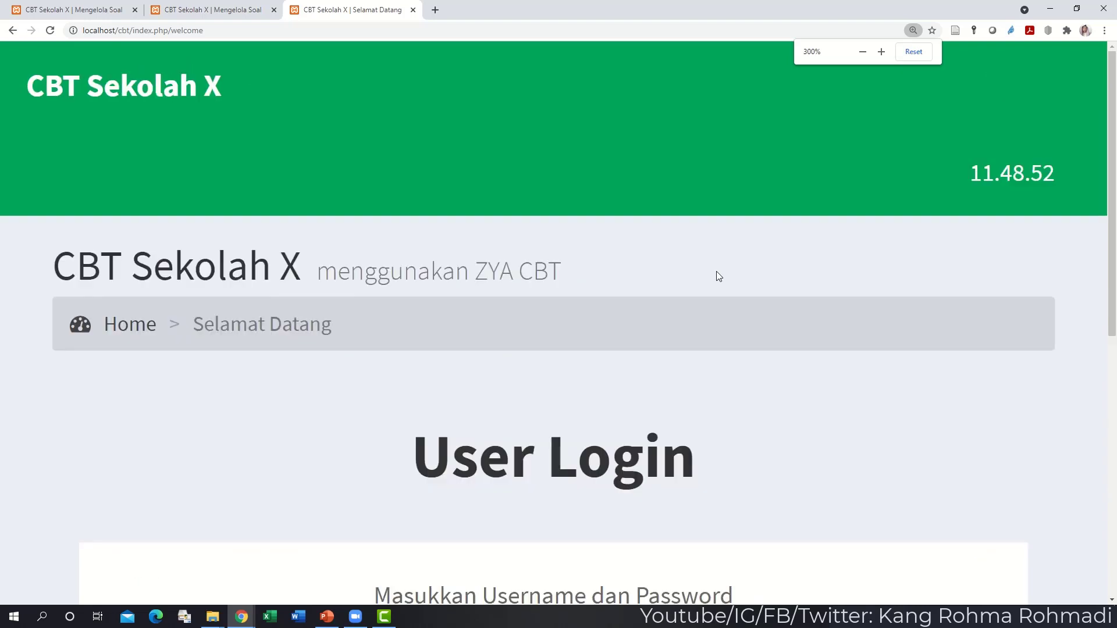
pyautogui.scroll(-4, 719, 277)
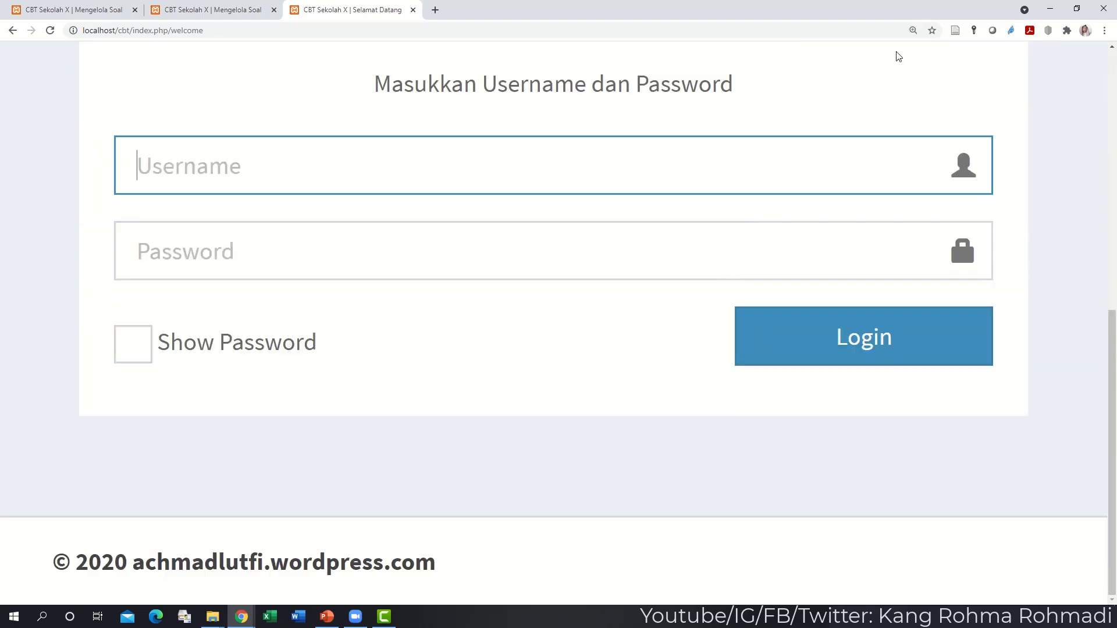
pyautogui.click(911, 30)
pyautogui.click(913, 51)
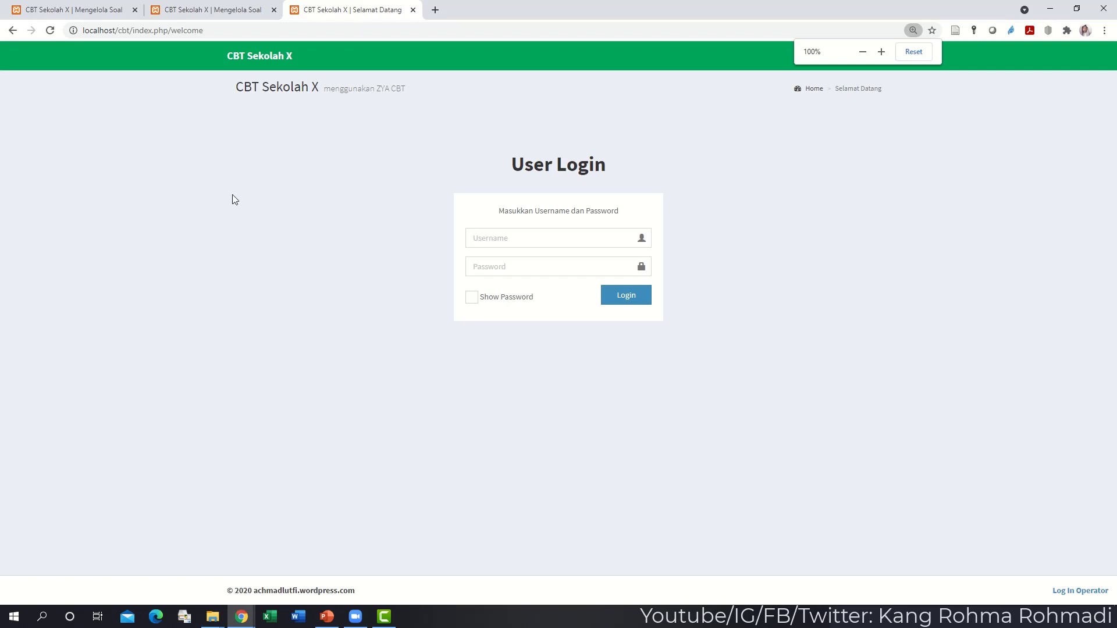
pyautogui.click(218, 30)
pyautogui.moveTo(218, 31); pyautogui.dragTo(81, 31)
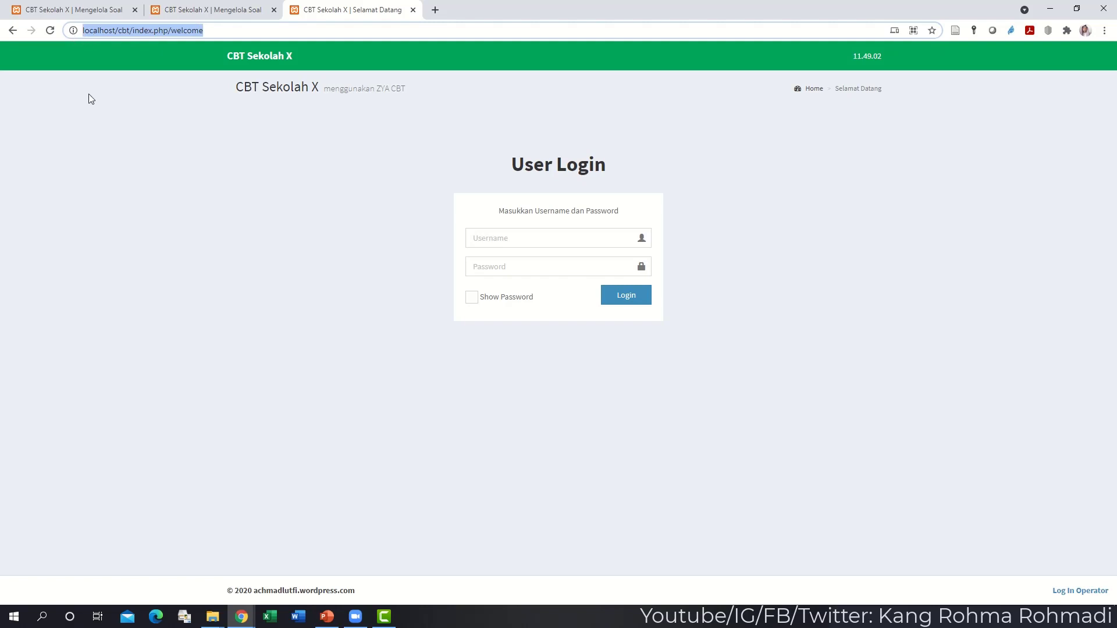
pyautogui.click(180, 267)
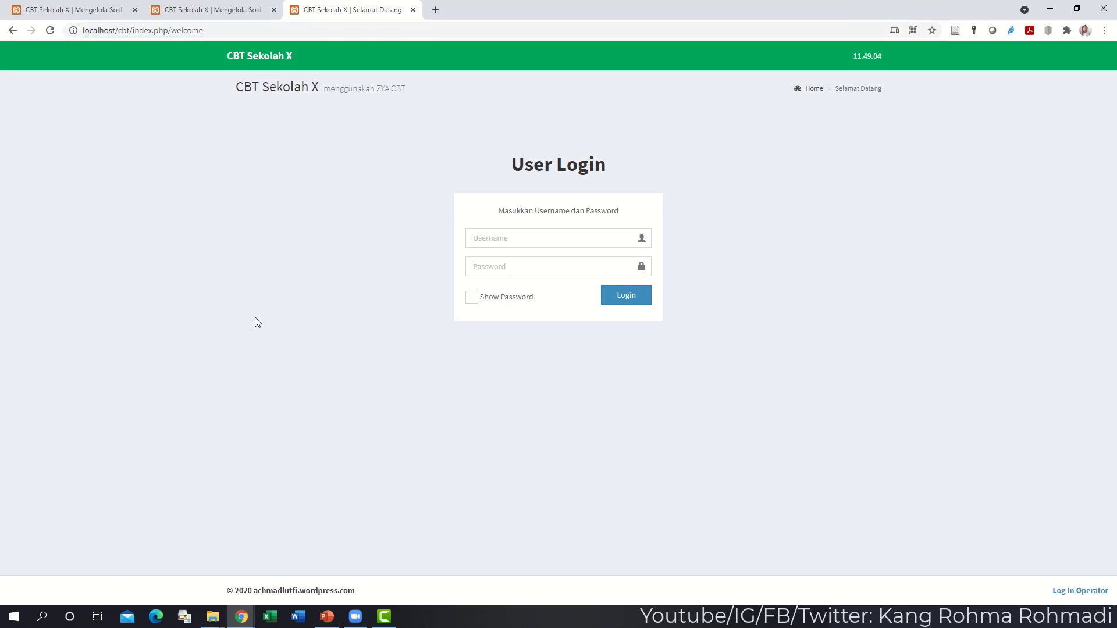
# - Log in with the student's username and password and dismiss Chrome's password warning
pyautogui.click(511, 239)
pyautogui.write('joko')
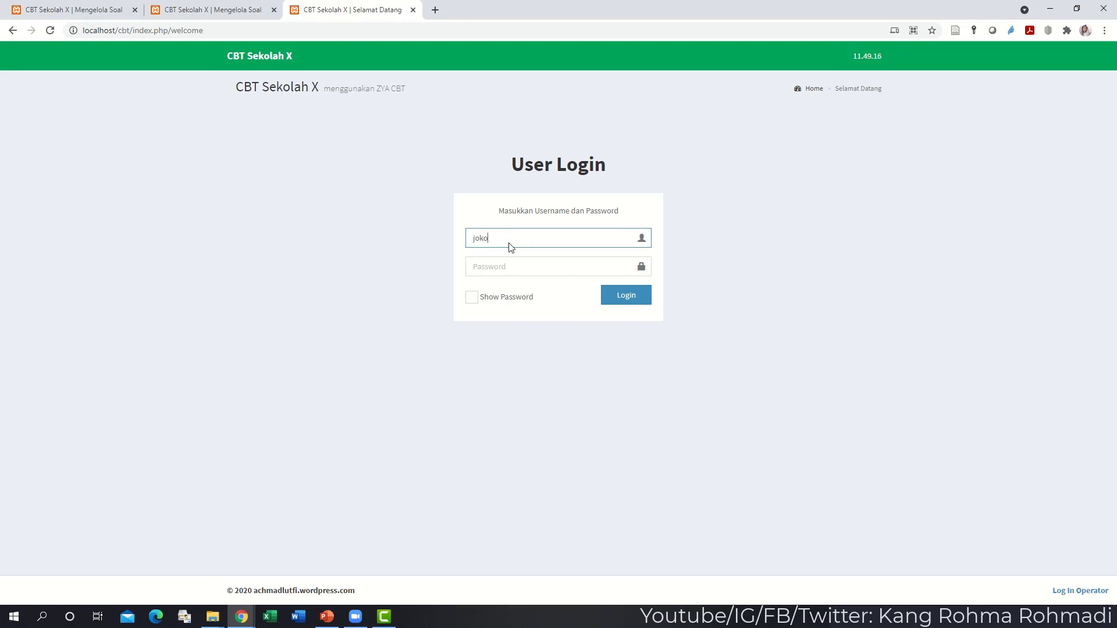
pyautogui.press('Tab')
pyautogui.write('••••')
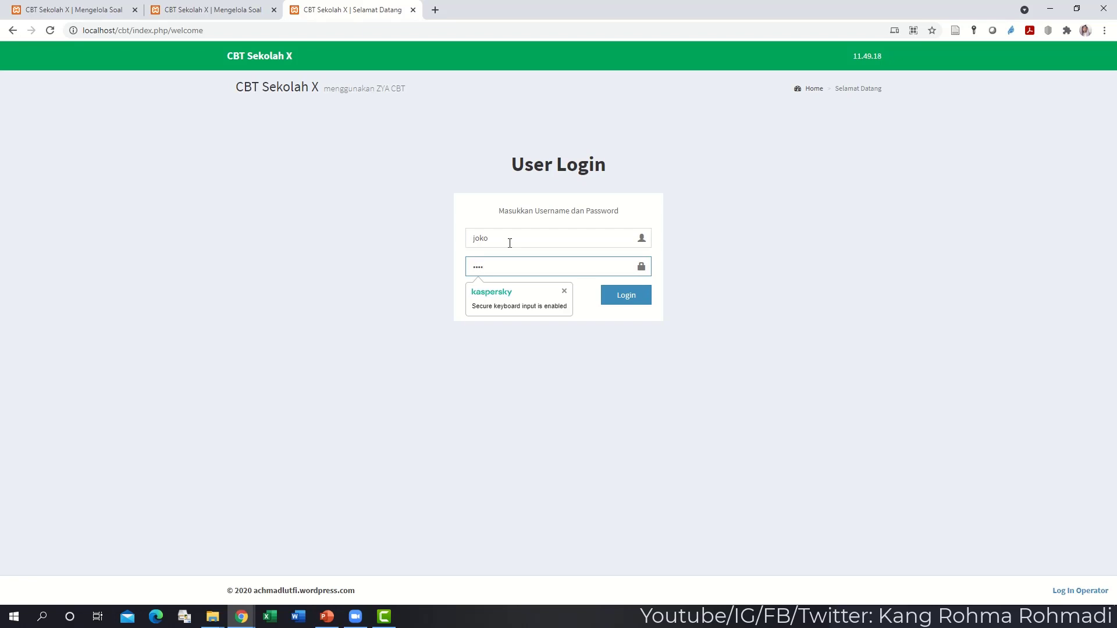
pyautogui.press('Return')
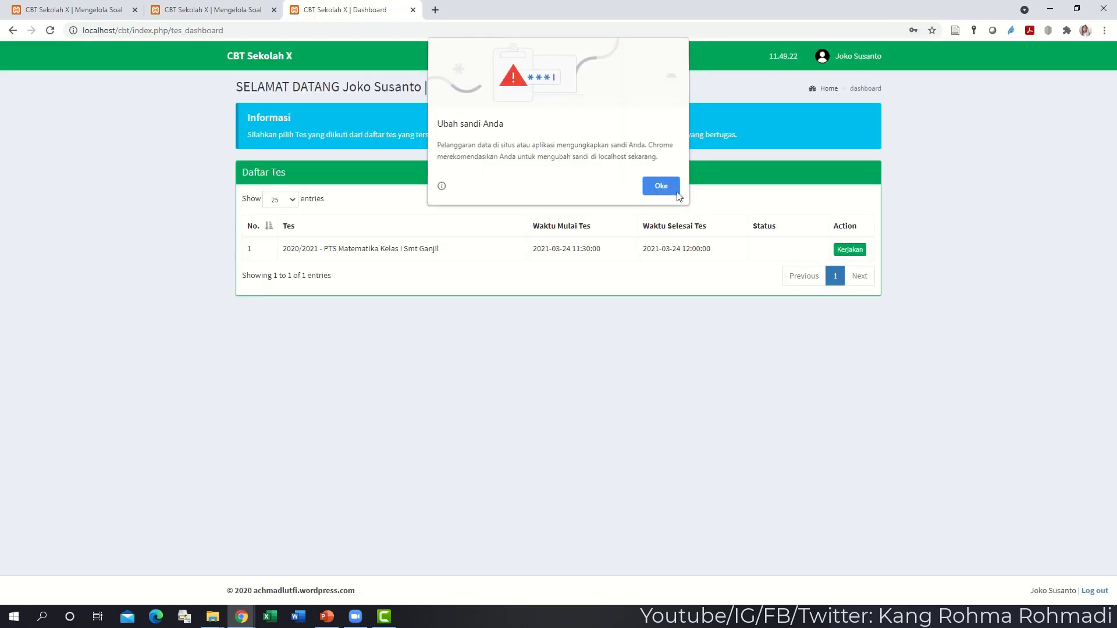
pyautogui.click(675, 190)
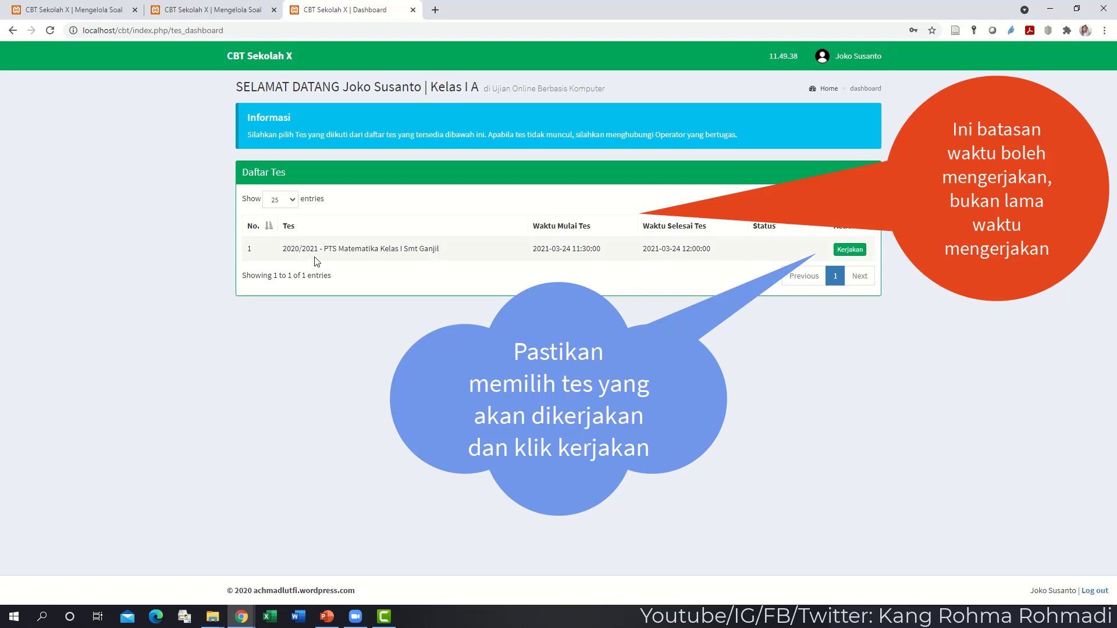
# - Review the PTS Matematika confirmation (30 menit, 20.00 base points) and begin the test
pyautogui.click(850, 250)
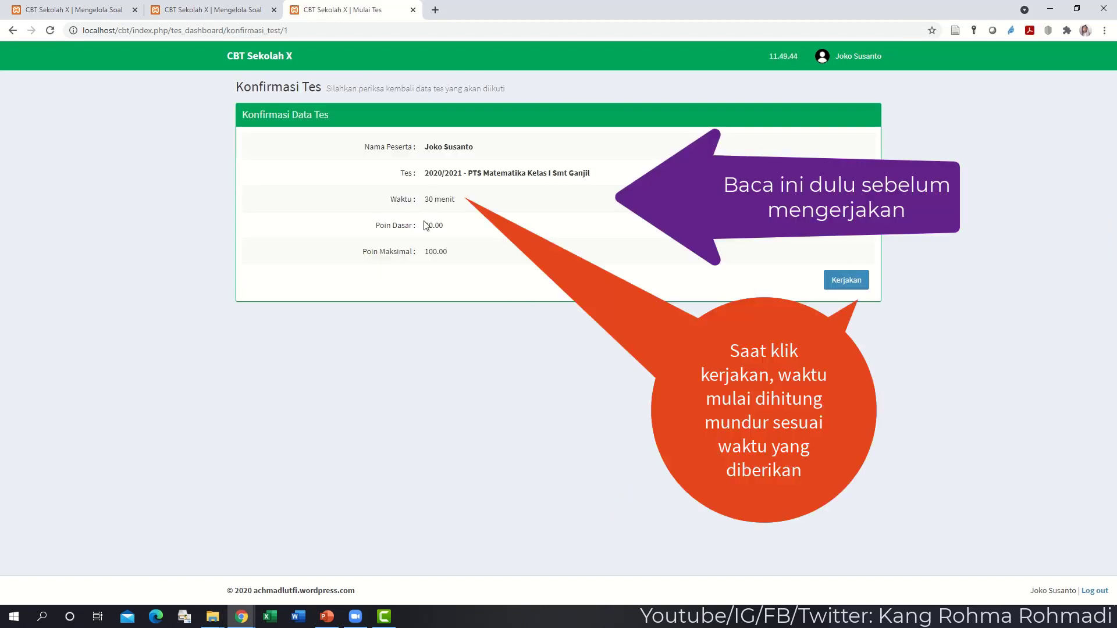
pyautogui.moveTo(427, 203); pyautogui.dragTo(425, 259)
pyautogui.click(445, 261)
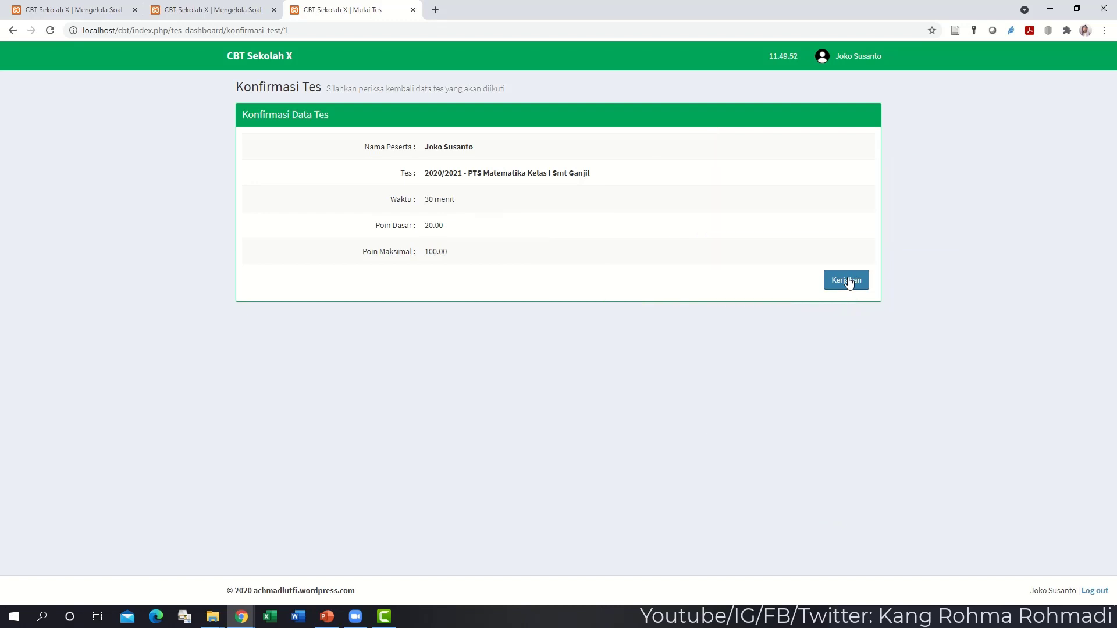
pyautogui.click(848, 280)
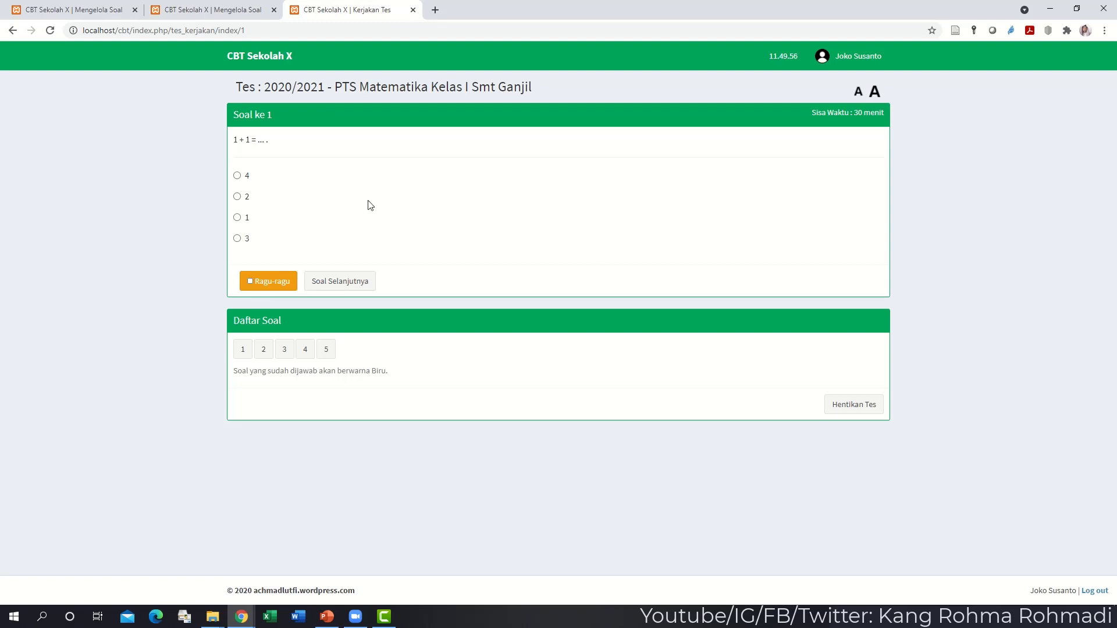
# - Answer question 1 with option 2 and question 2 with option 1
pyautogui.click(237, 196)
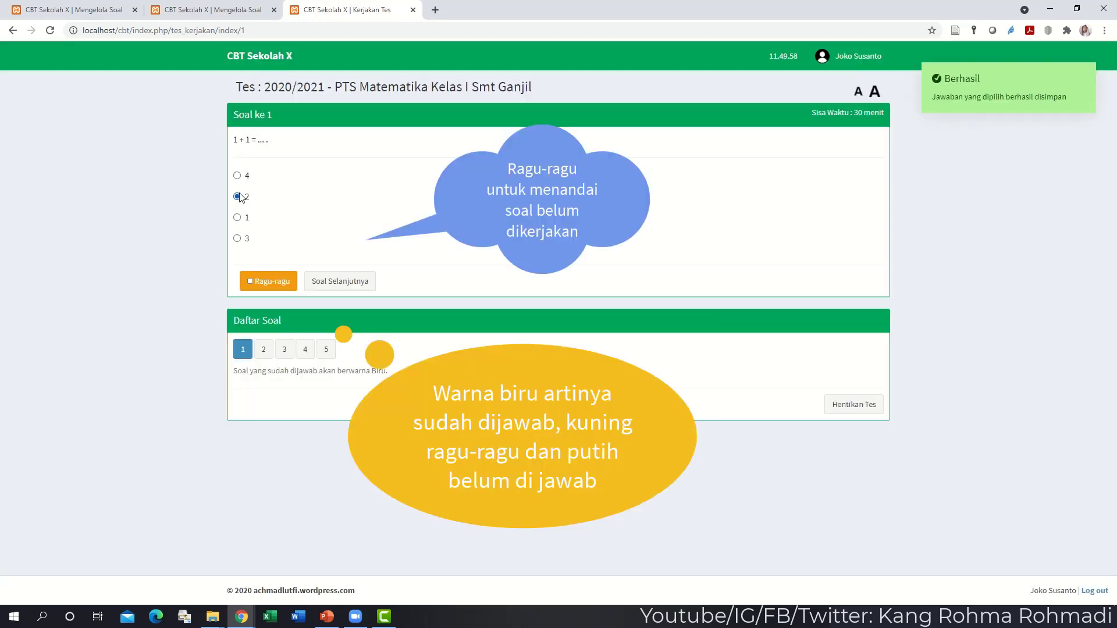
pyautogui.click(267, 351)
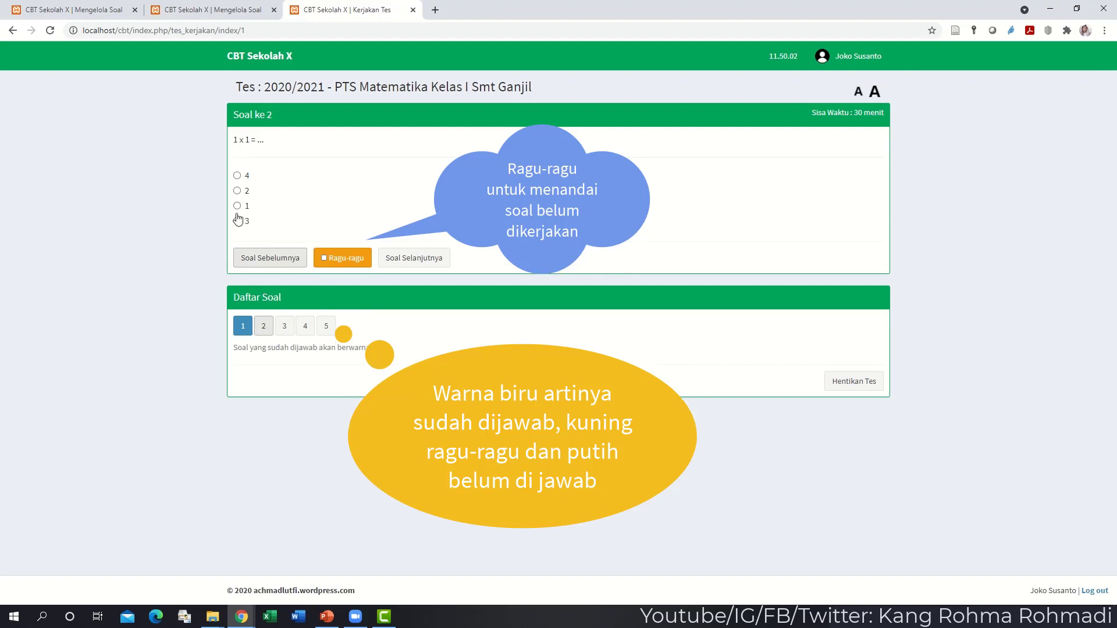
pyautogui.click(324, 259)
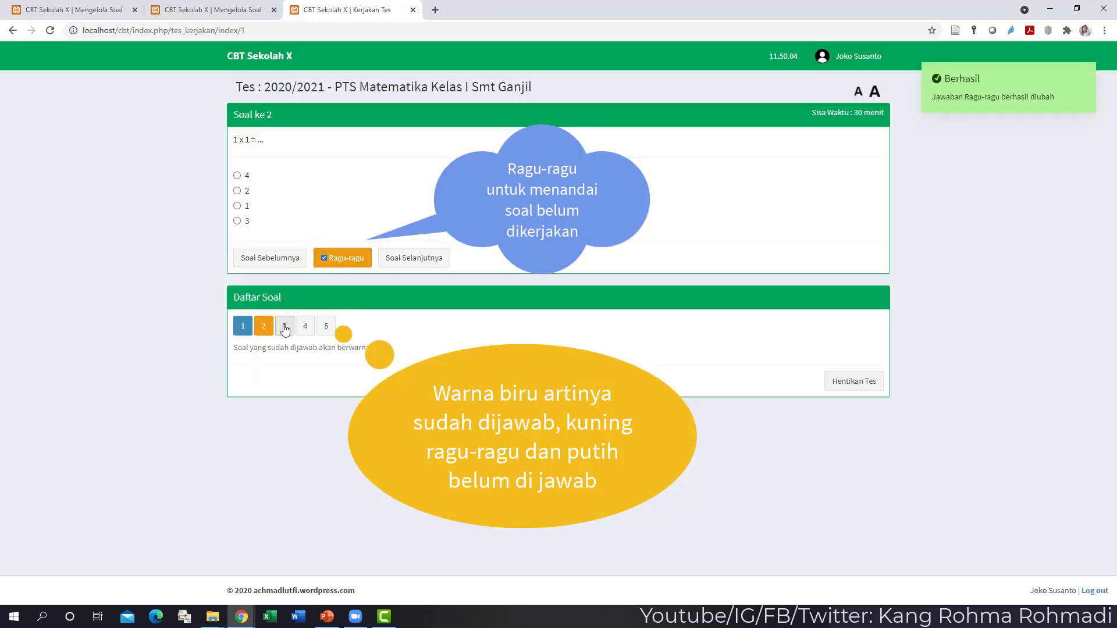
pyautogui.click(237, 206)
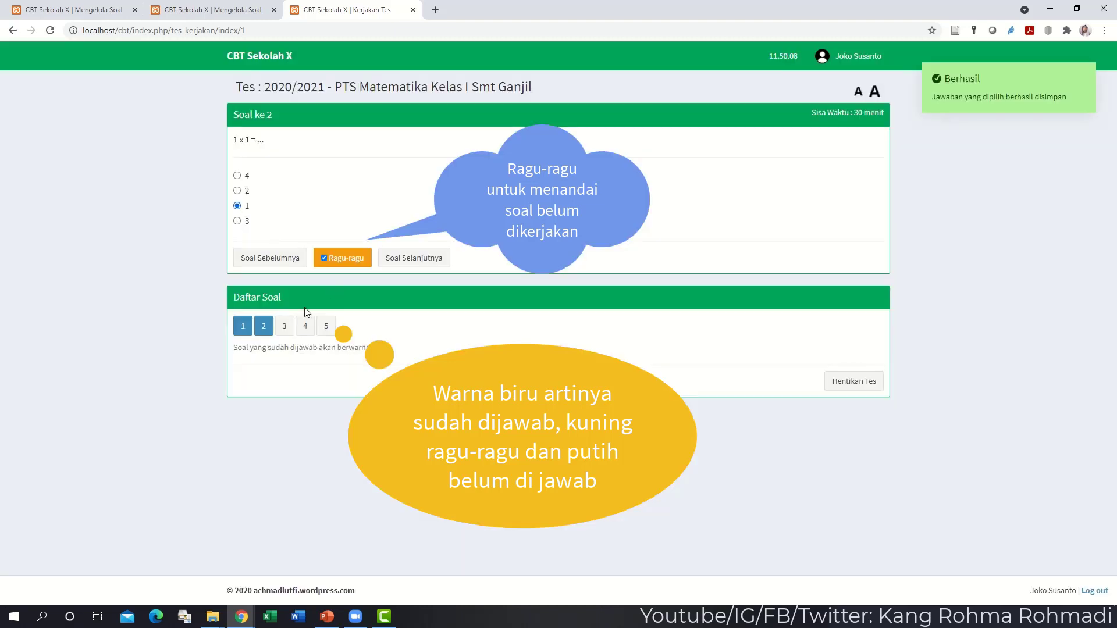
# - Flag question 3 as Ragu-ragu and move to essay question 4's answer field
pyautogui.click(284, 327)
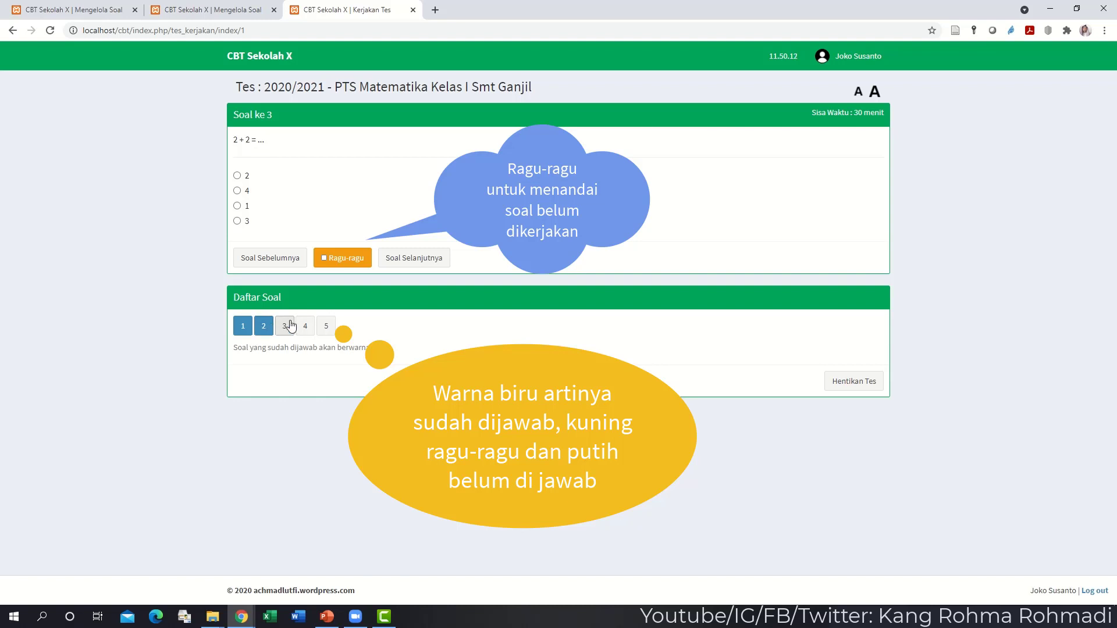
pyautogui.click(326, 265)
pyautogui.click(305, 325)
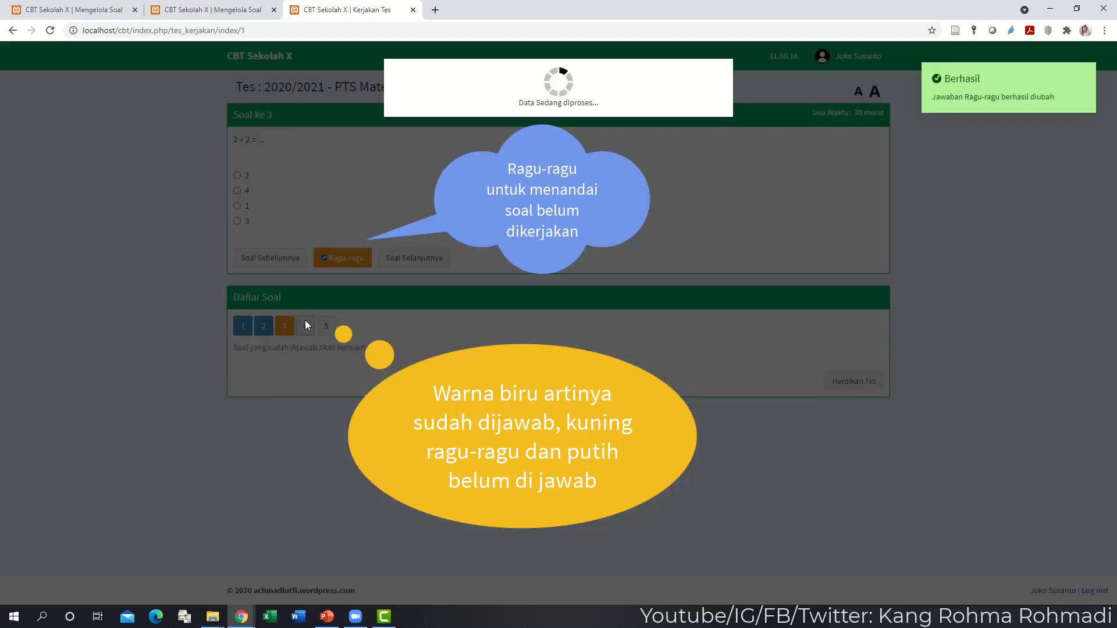
pyautogui.click(287, 184)
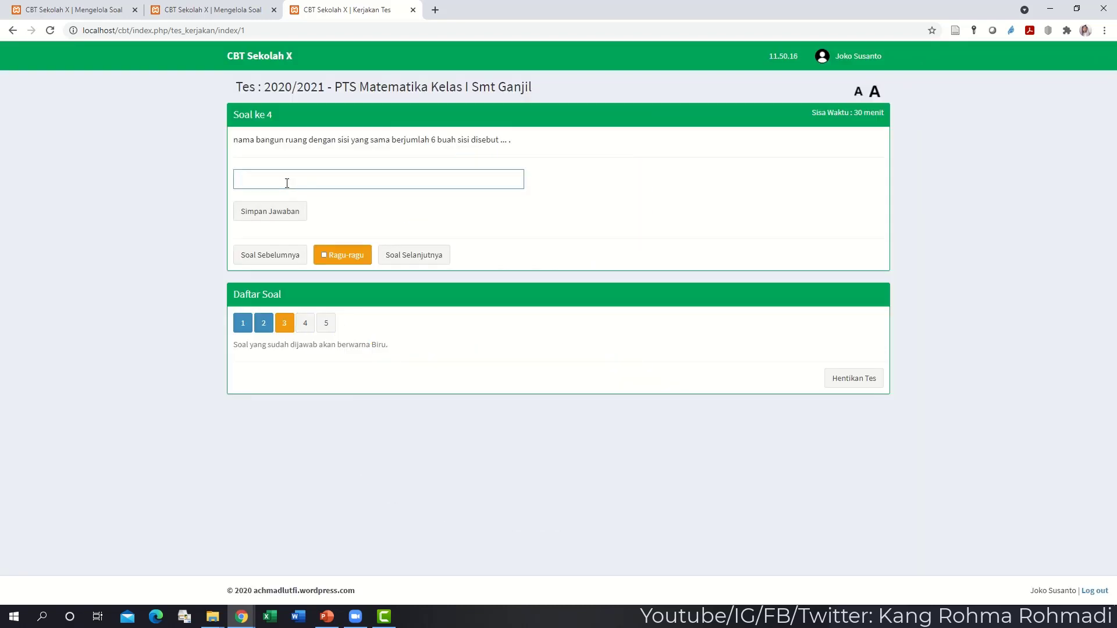
# - Answer question 4 with 'kubus', save it, and highlight the saved answer
pyautogui.write('kubus')
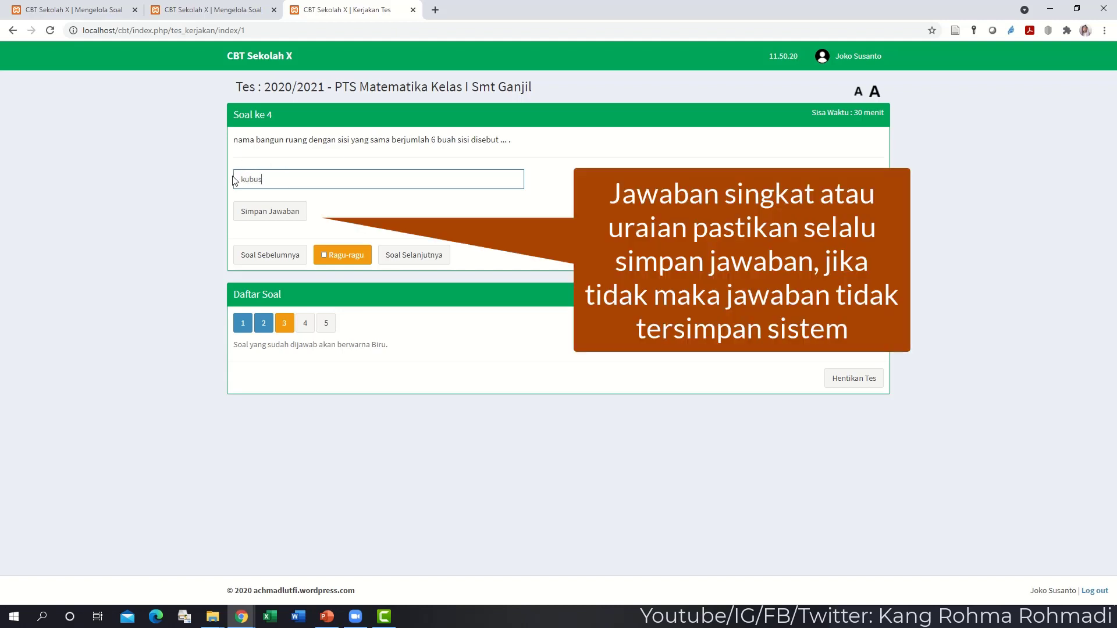
pyautogui.click(271, 218)
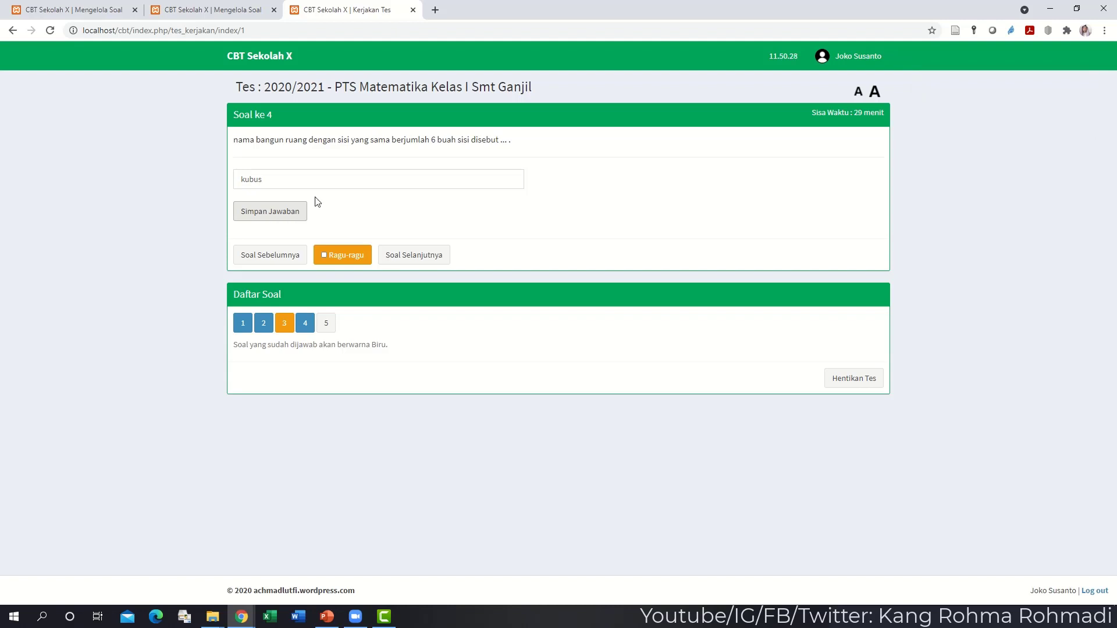
pyautogui.moveTo(302, 180); pyautogui.dragTo(150, 197)
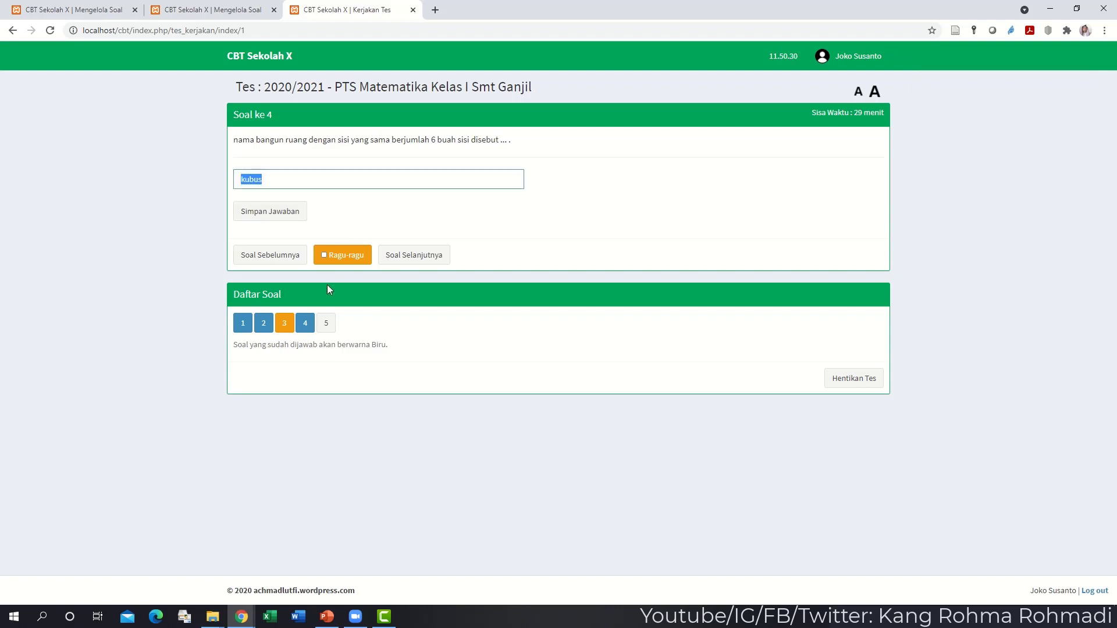
# - On question 5, type 'ini tidak saya simpan jawabannya', then return to question 3
pyautogui.click(326, 323)
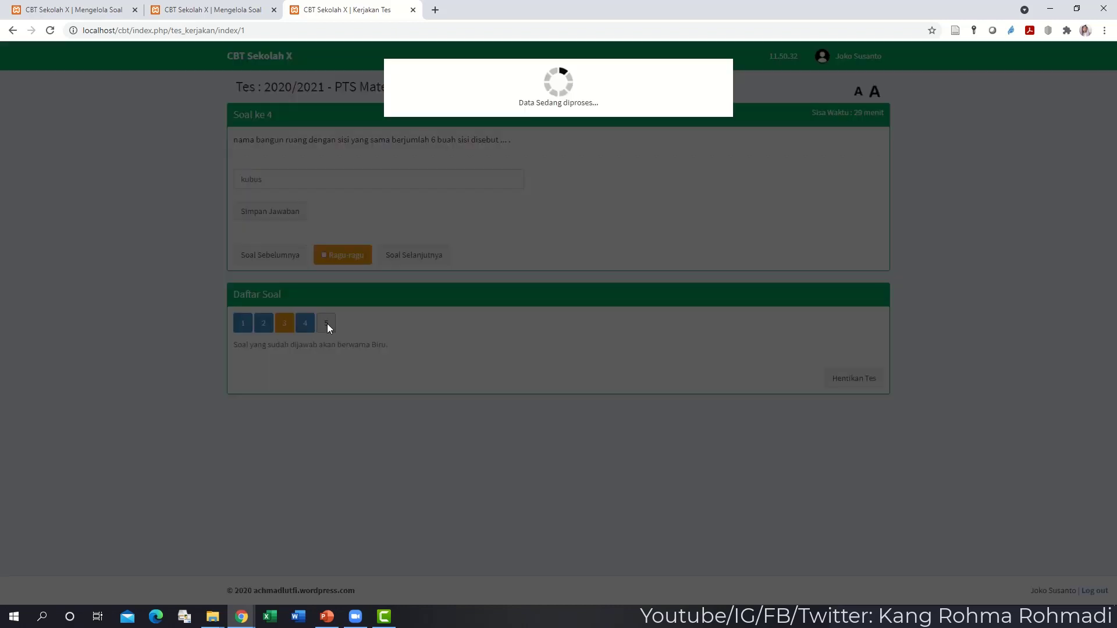
pyautogui.write('ini ')
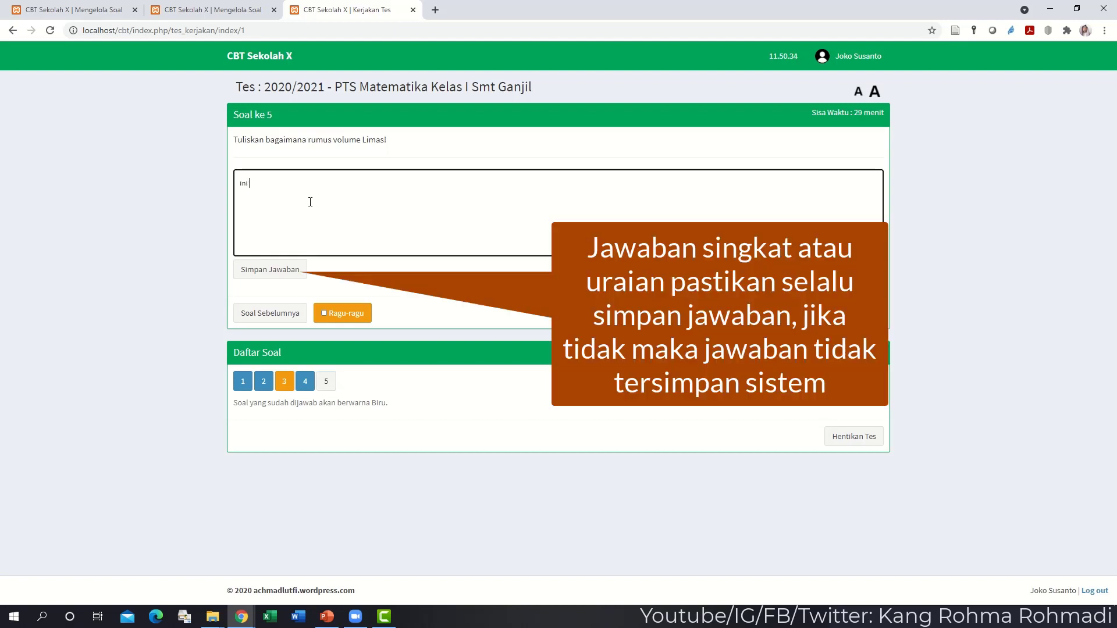
pyautogui.write('tidak saya simpan jawabannya')
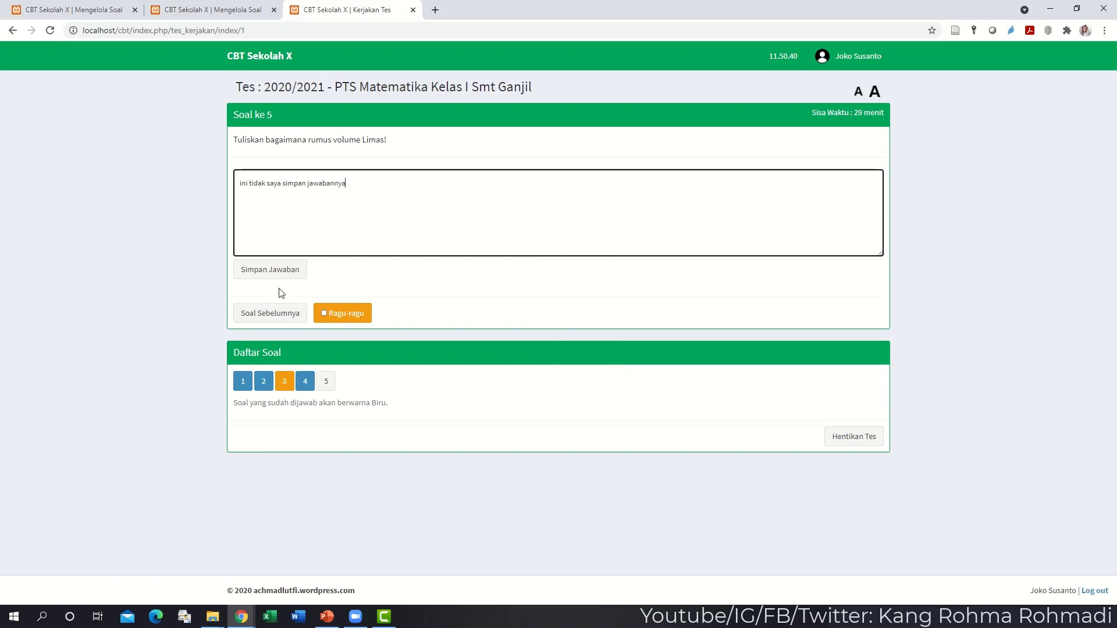
pyautogui.click(284, 384)
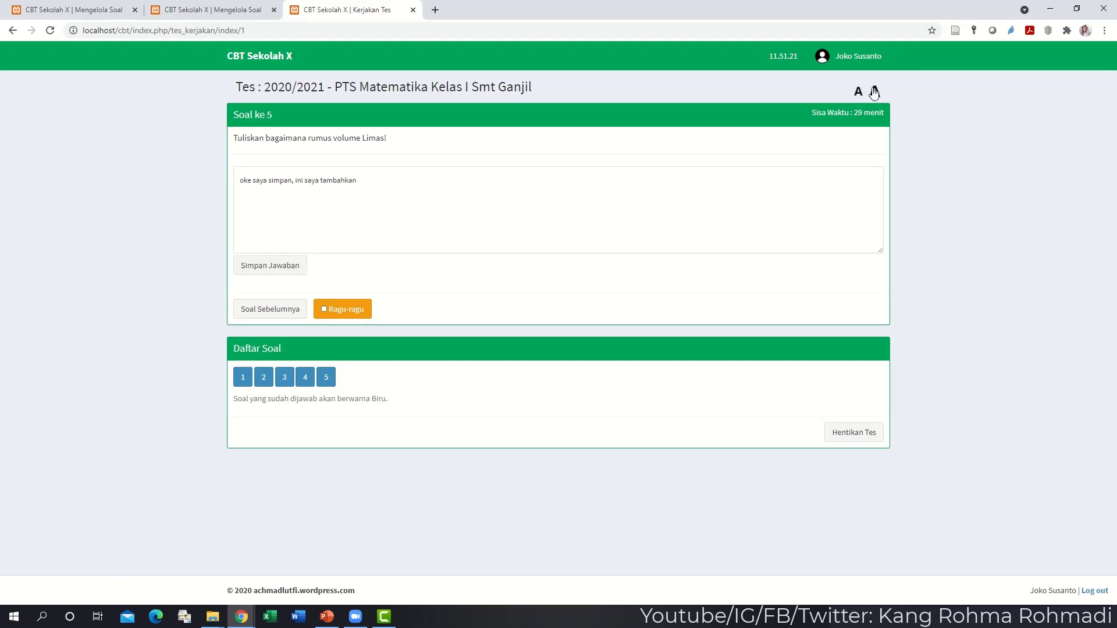
# - Enlarge the question text, shrink it, then enlarge it again
pyautogui.click(875, 91)
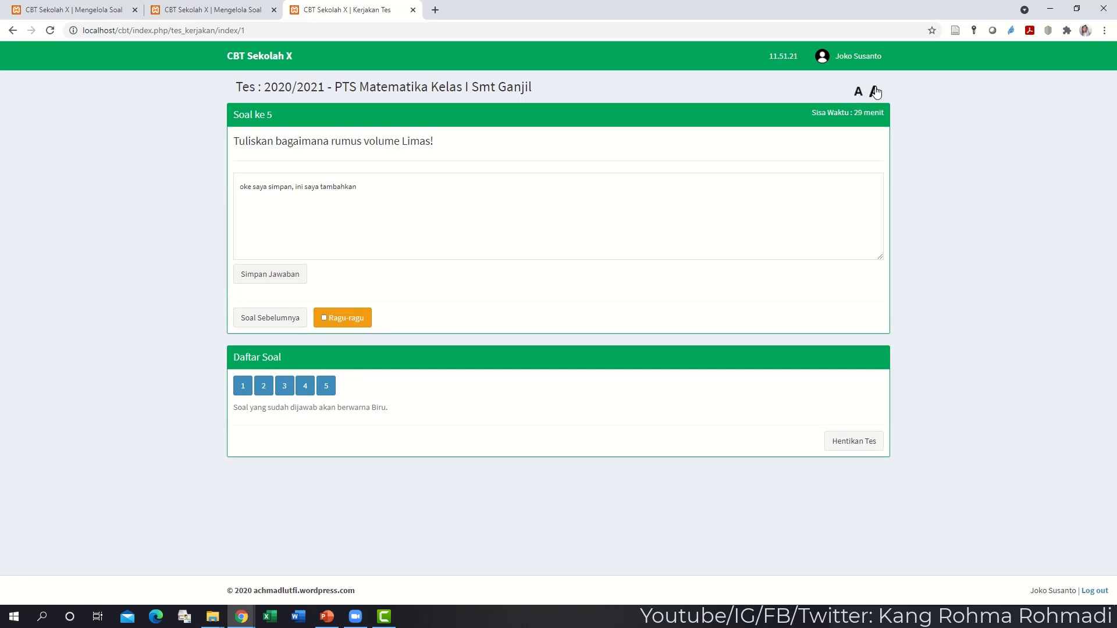
pyautogui.click(858, 91)
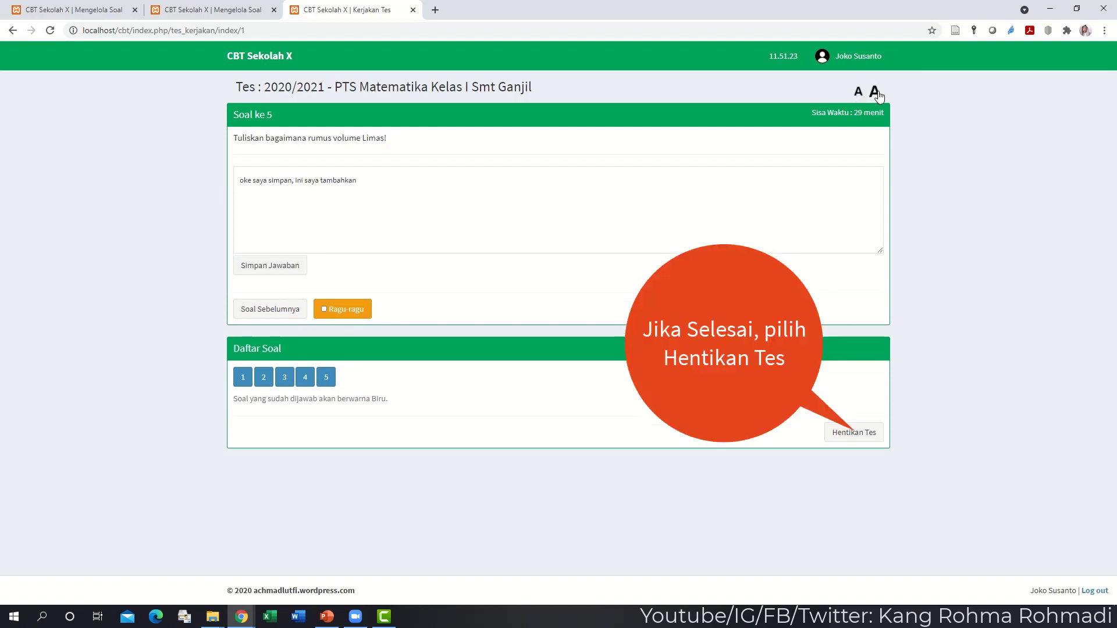
pyautogui.click(876, 93)
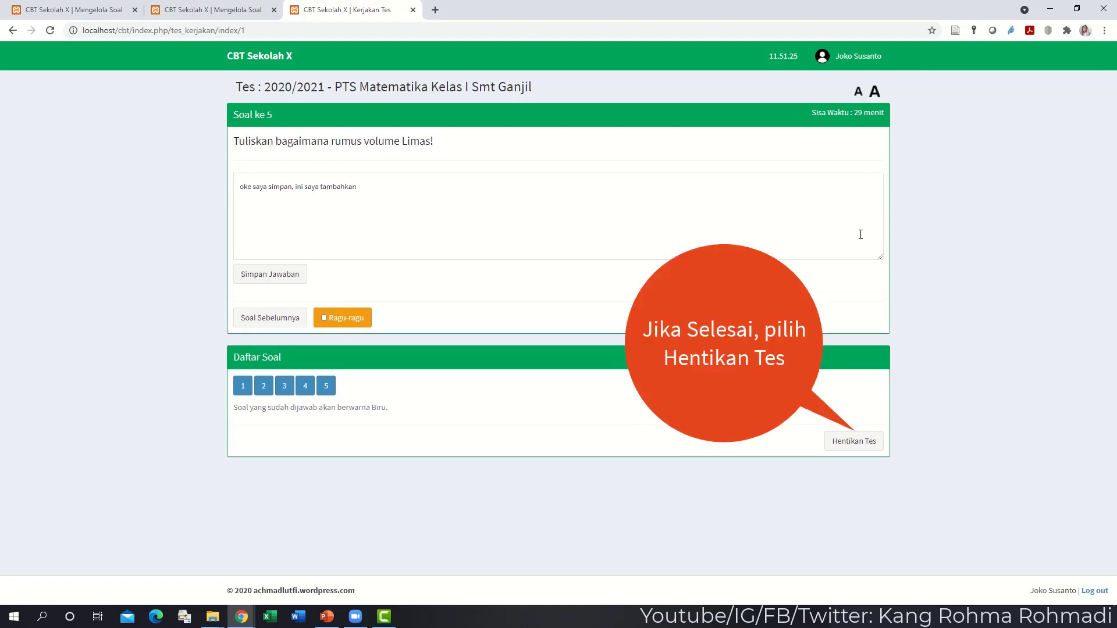
# - End the test after ticking the confirmation box, then highlight the 80.00 score
pyautogui.click(837, 443)
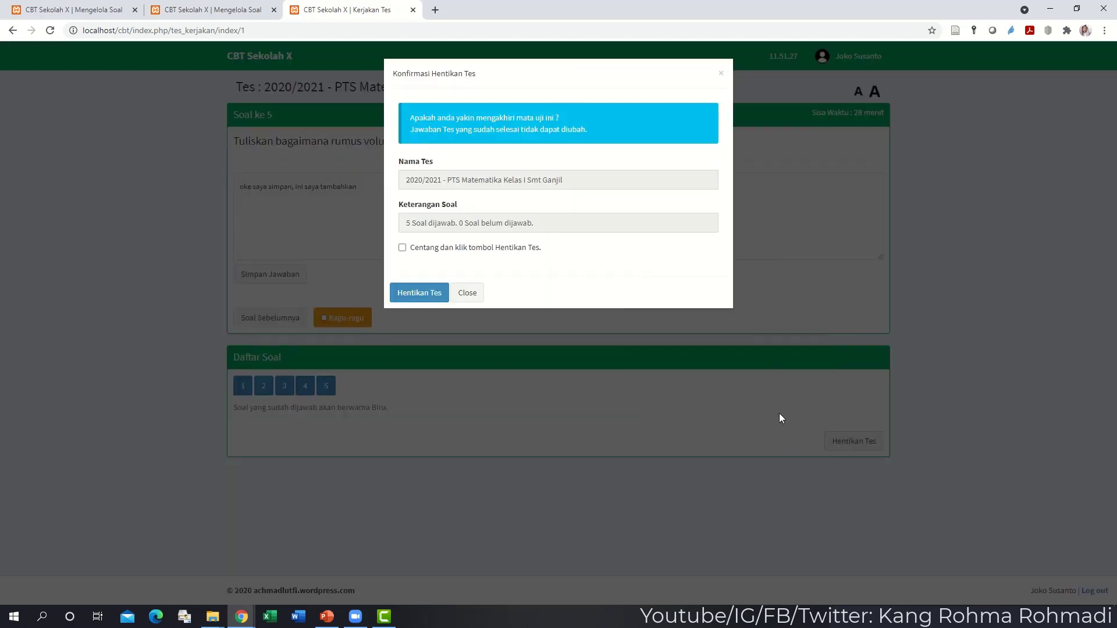
pyautogui.click(429, 292)
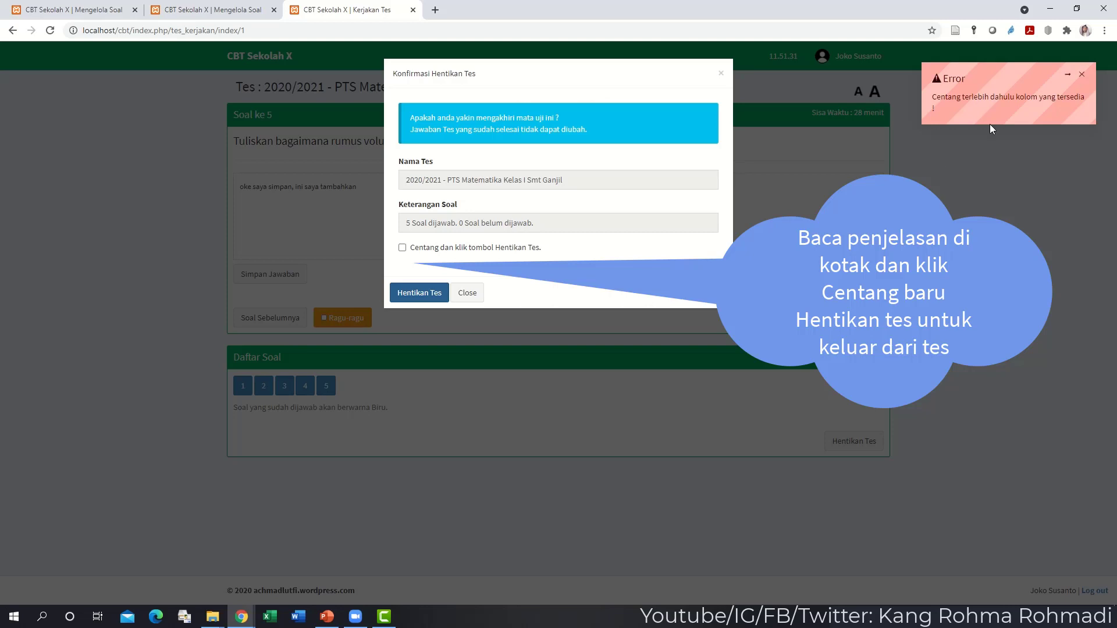
pyautogui.click(403, 249)
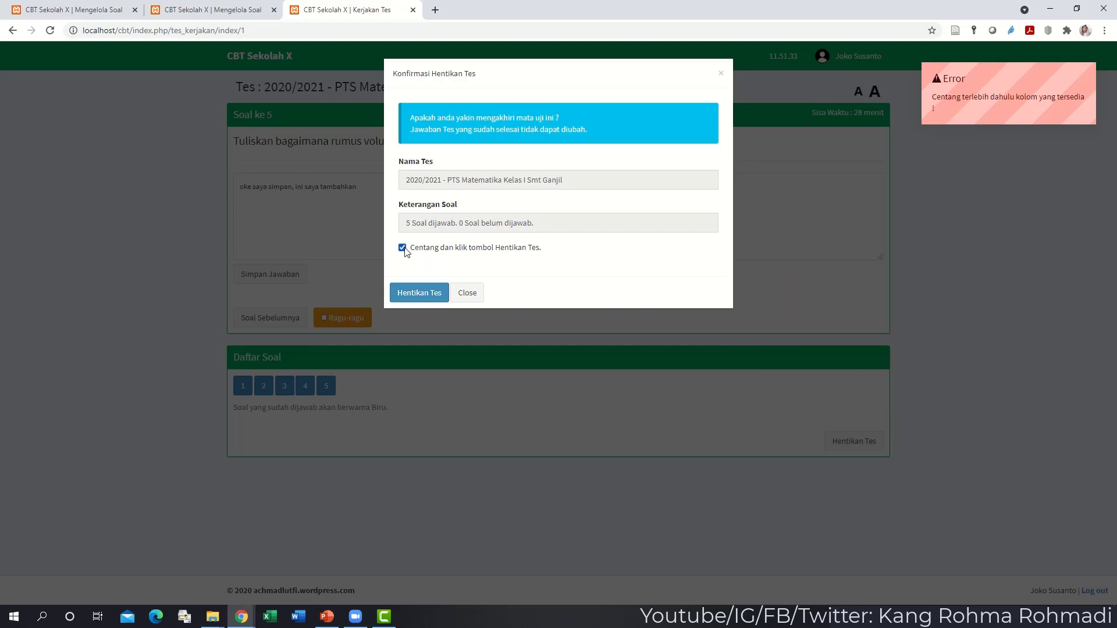
pyautogui.click(410, 292)
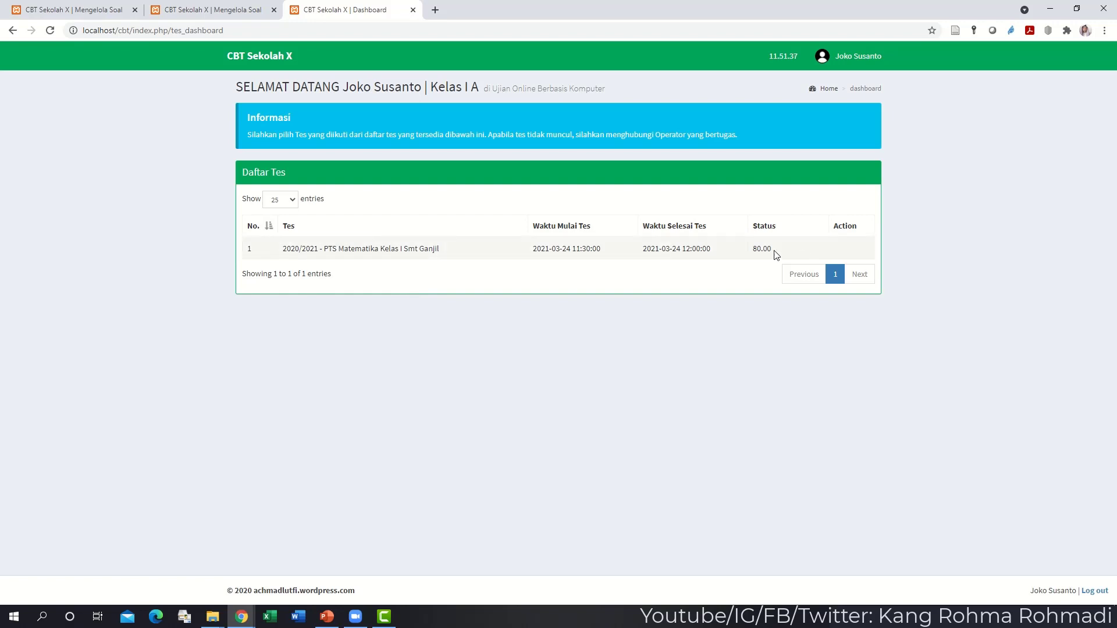
pyautogui.moveTo(776, 255); pyautogui.dragTo(735, 250)
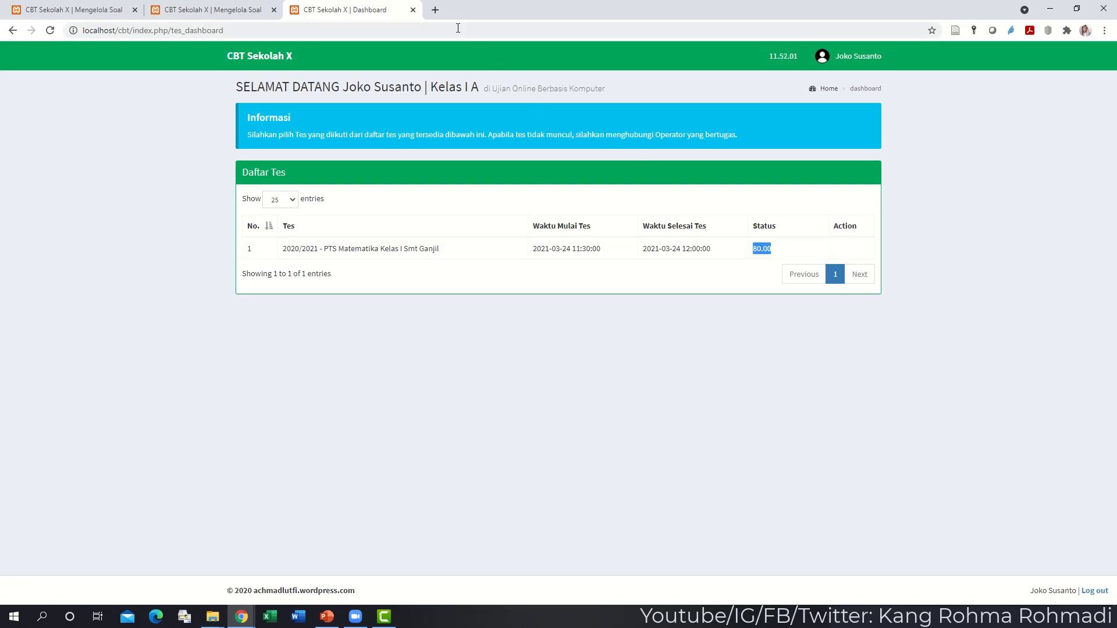
# - Load the achmadlutfi.wordpress.com ZYA CBT article in a new browser tab
pyautogui.click(435, 11)
pyautogui.write('ad')
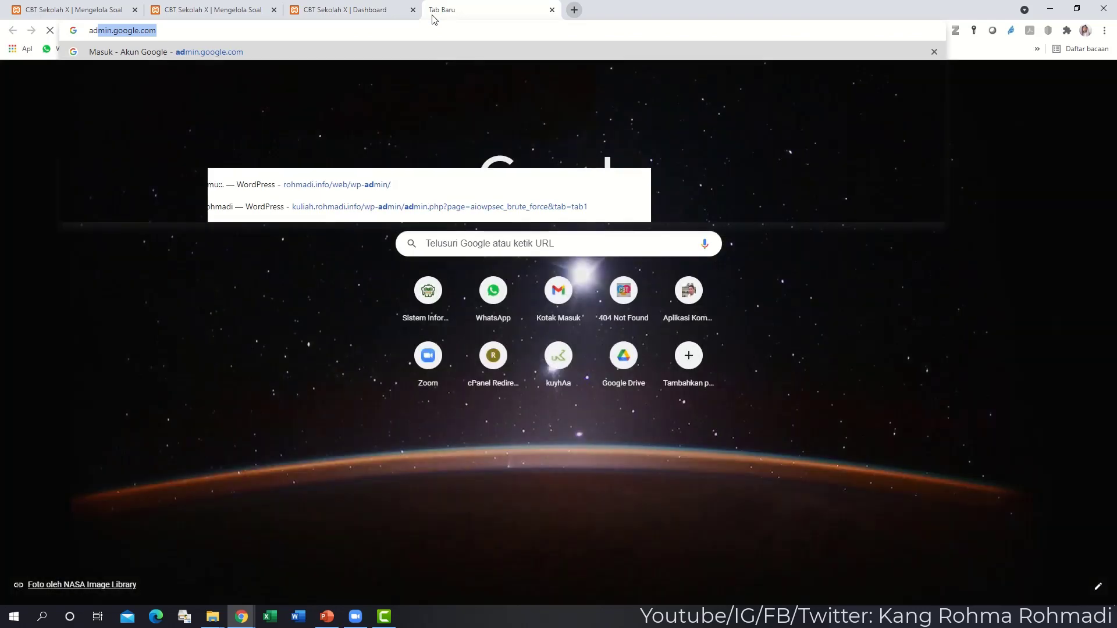
pyautogui.press('BackSpace')
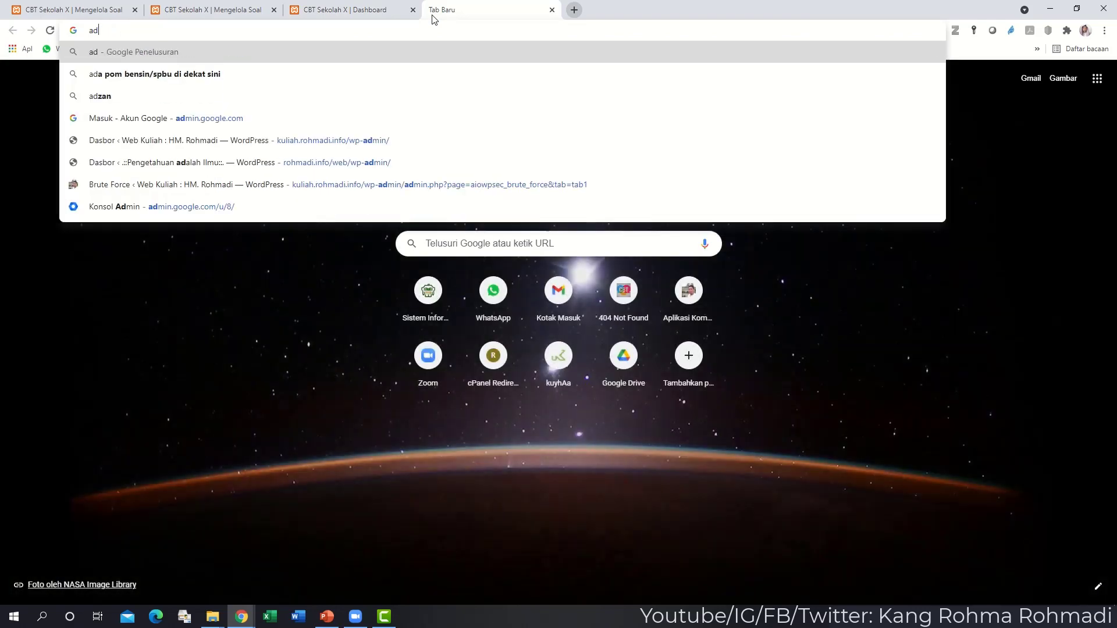
pyautogui.press('BackSpace')
pyautogui.write('ch')
pyautogui.press('Return')
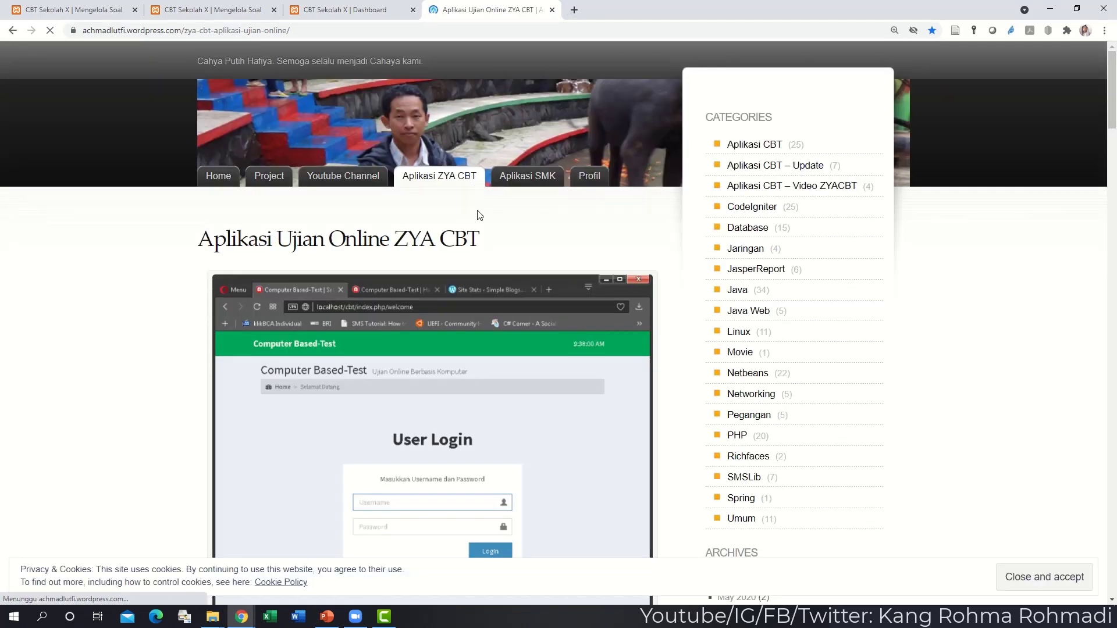
# - Scroll through the article, then switch to the test dashboard tab and back
pyautogui.scroll(-5, 479, 216)
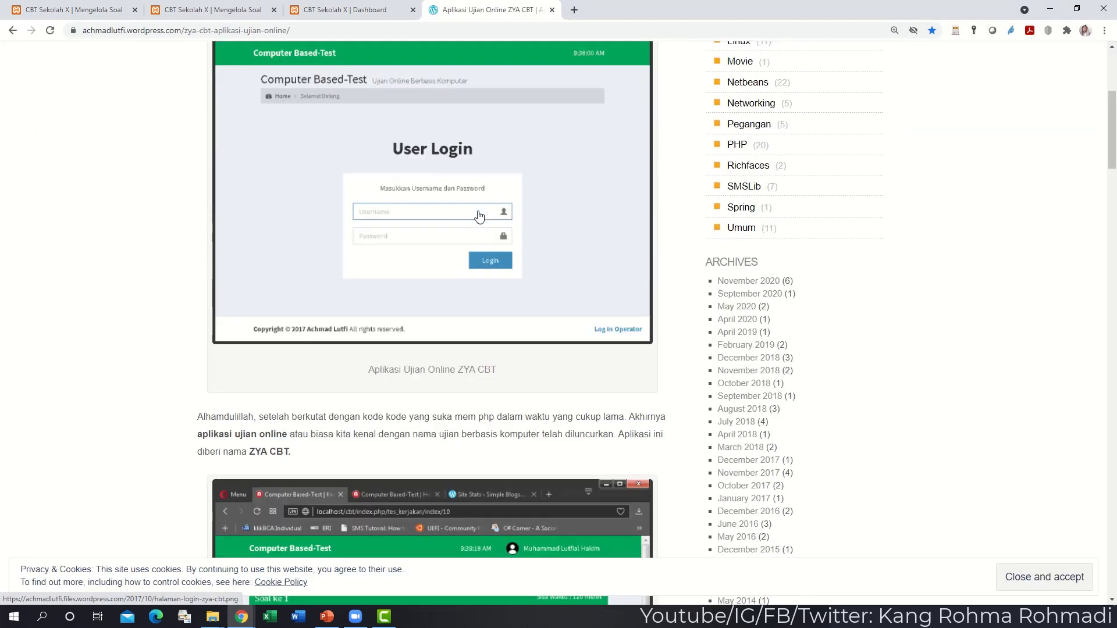
pyautogui.scroll(-8, 478, 216)
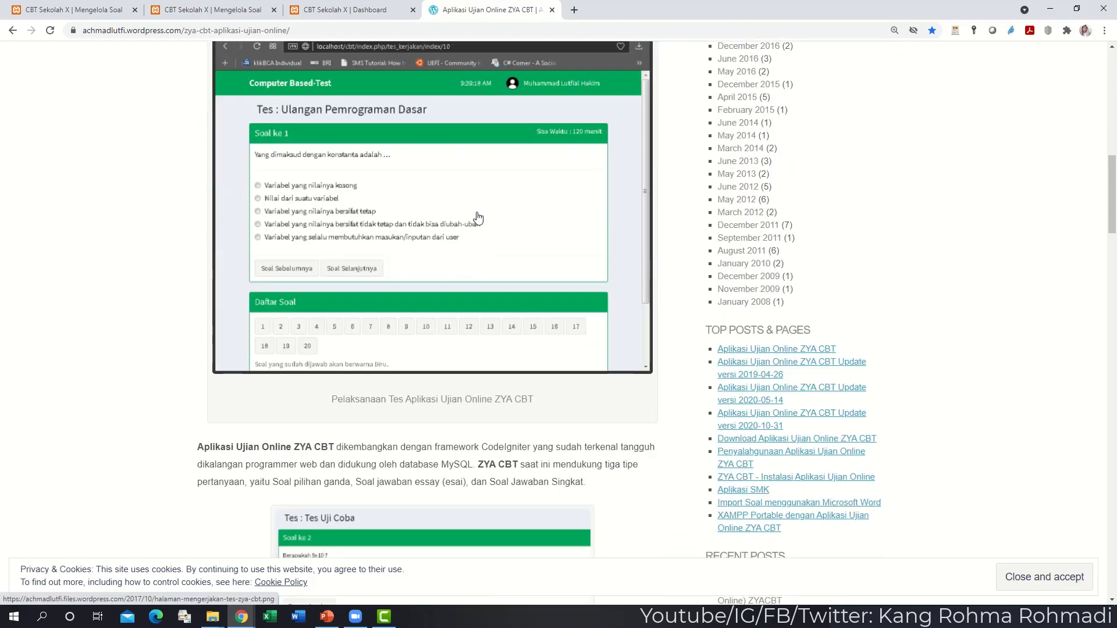
pyautogui.scroll(-8, 477, 217)
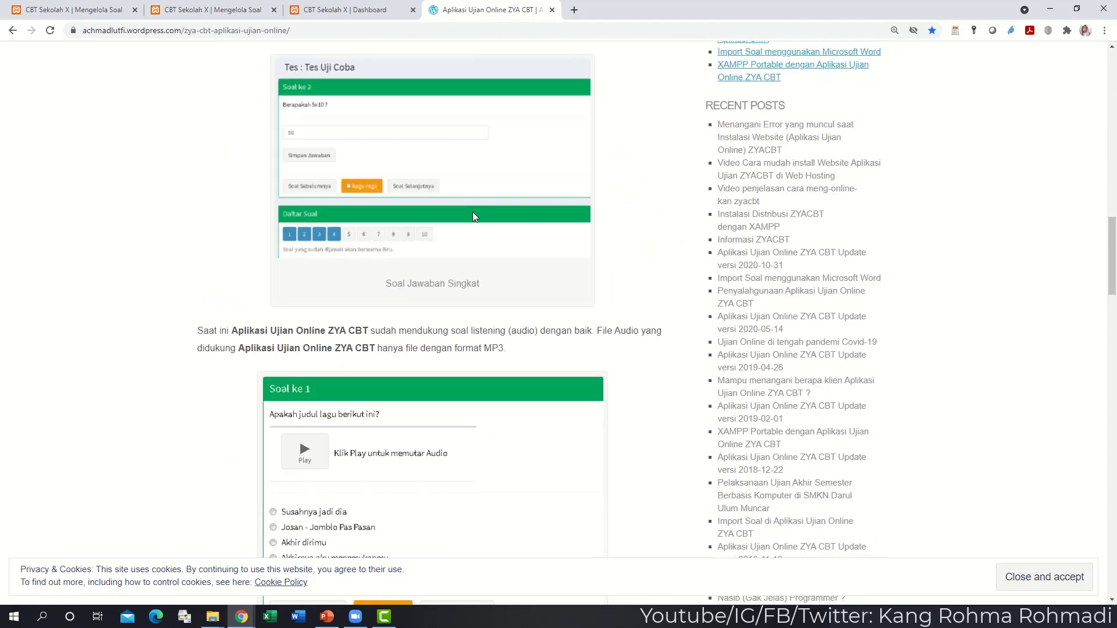
pyautogui.scroll(2, 473, 217)
pyautogui.scroll(10, 474, 218)
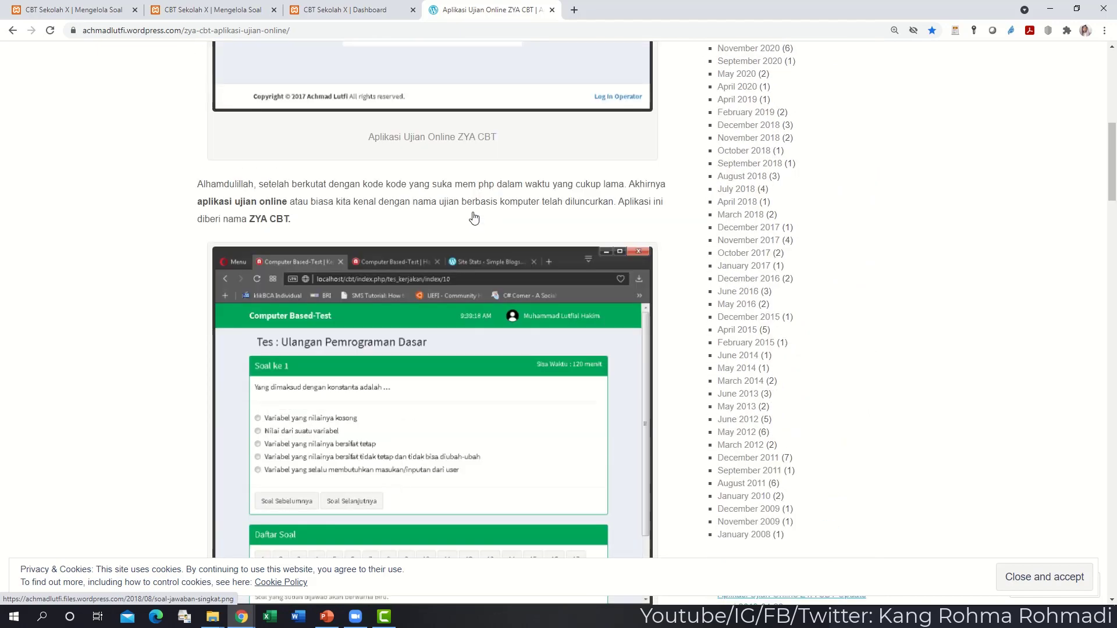
pyautogui.scroll(2, 472, 221)
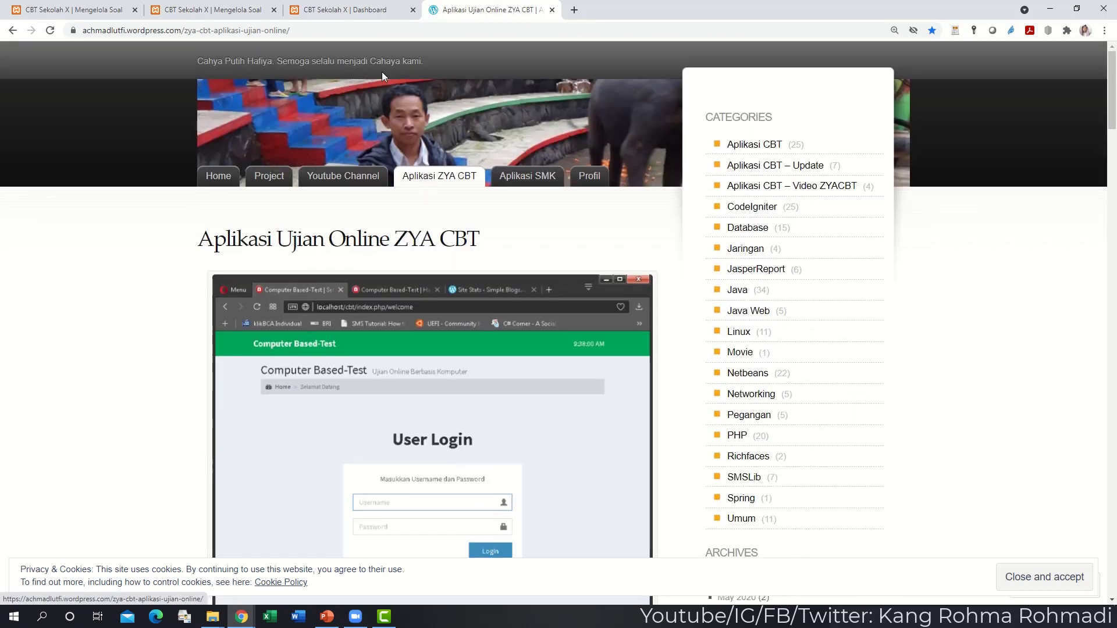
pyautogui.click(370, 18)
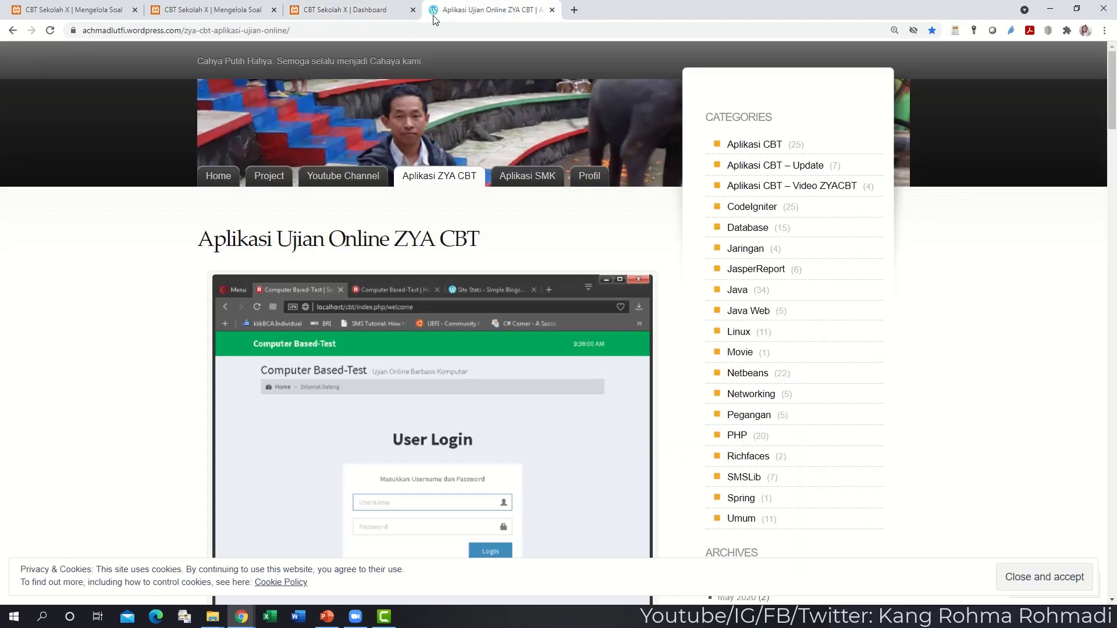
pyautogui.click(423, 20)
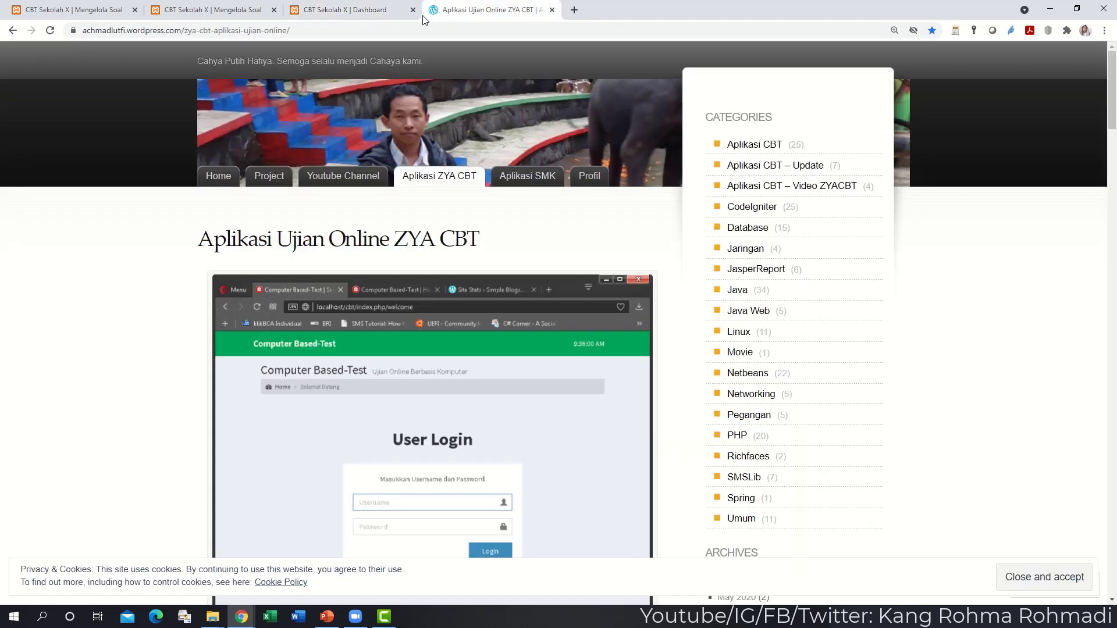